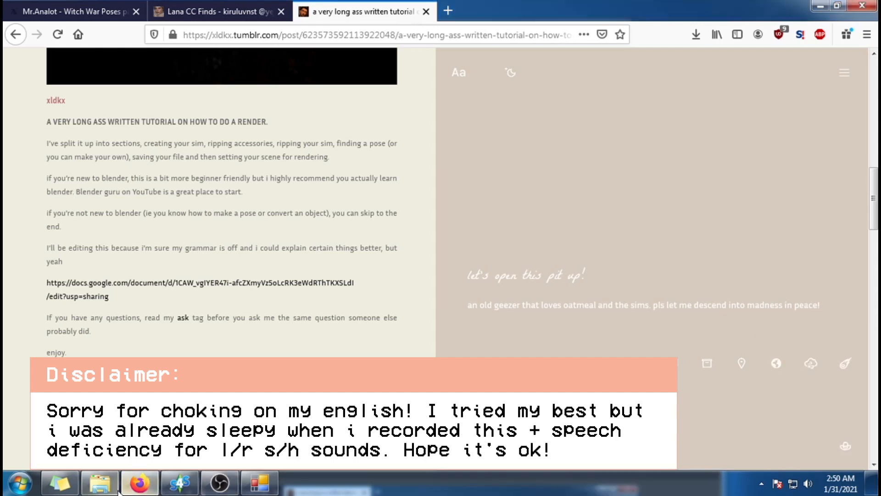
Step: Bring up the RENDER FILES folder and examine its PROPS, SIM, POSES and FINAL subfolders
{"action": "left_click", "coordinate": [99, 483]}
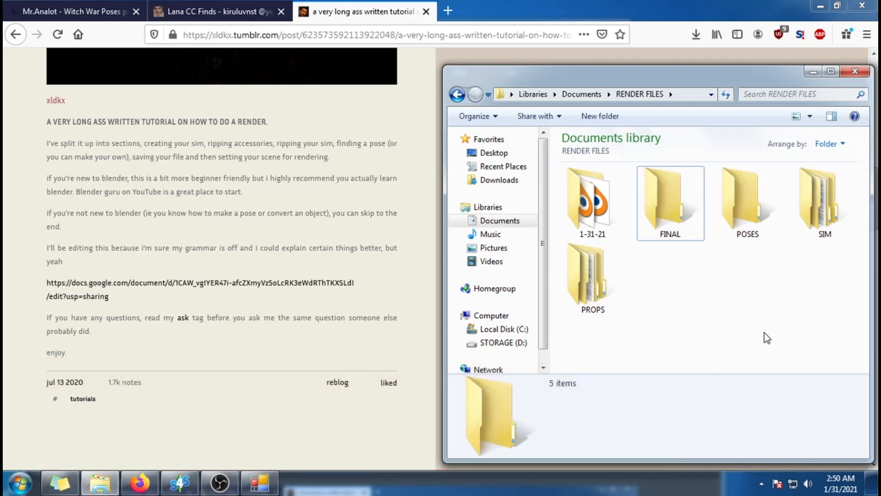
{"action": "left_click", "coordinate": [613, 292]}
{"action": "left_click", "coordinate": [748, 215]}
{"action": "left_click", "coordinate": [824, 220]}
{"action": "left_click", "coordinate": [775, 313]}
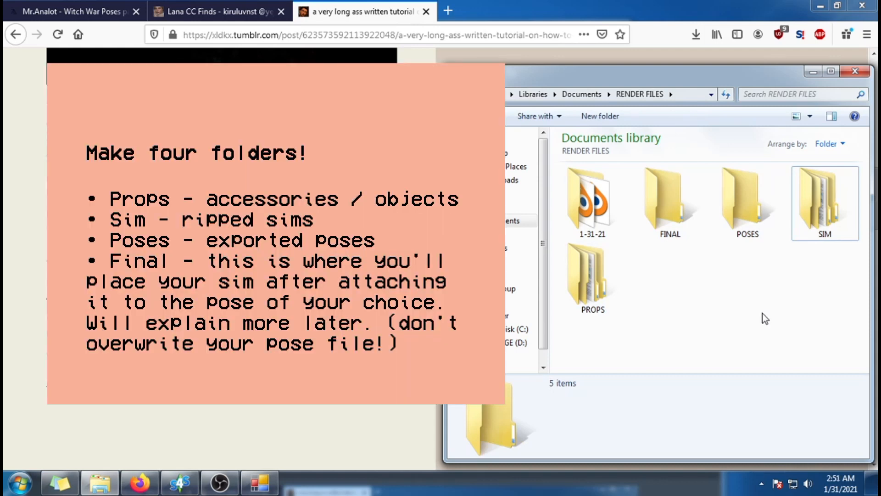
{"action": "left_click", "coordinate": [623, 310]}
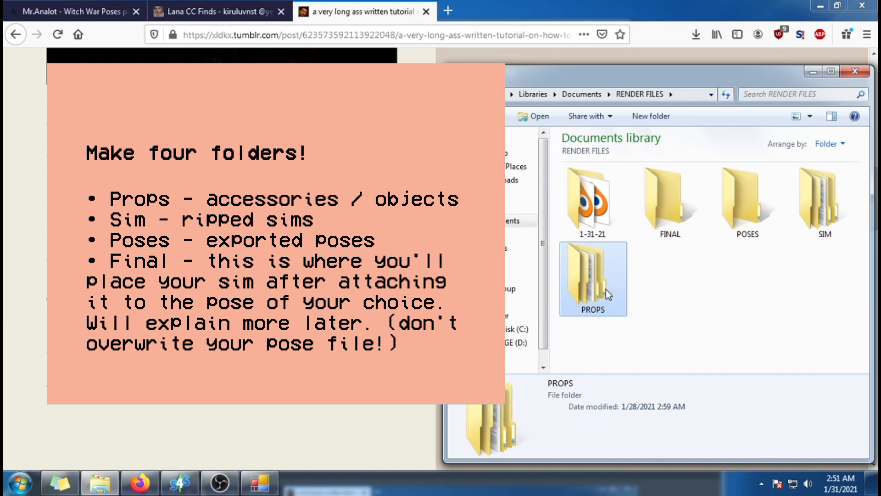
{"action": "left_click", "coordinate": [841, 226]}
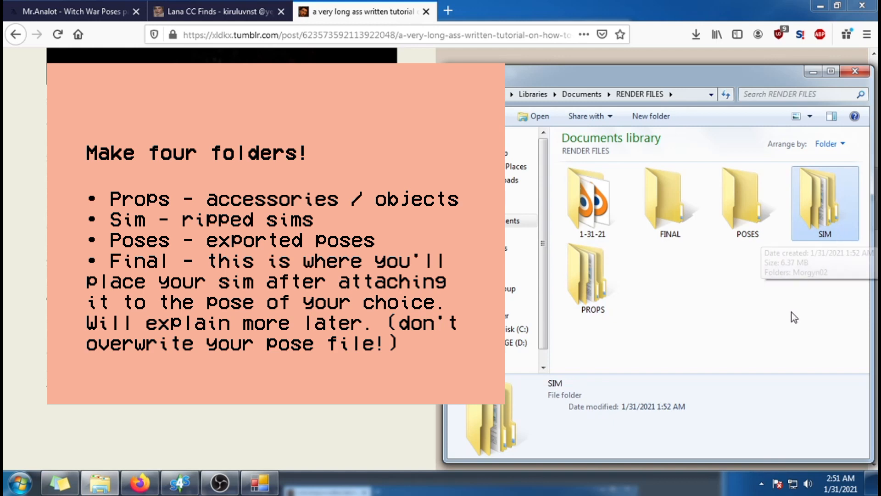
{"action": "left_click", "coordinate": [754, 239]}
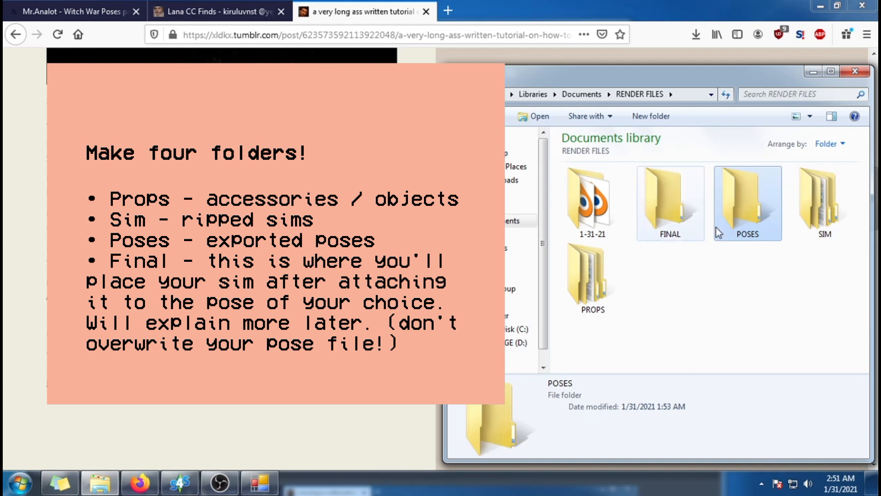
{"action": "left_click", "coordinate": [685, 236]}
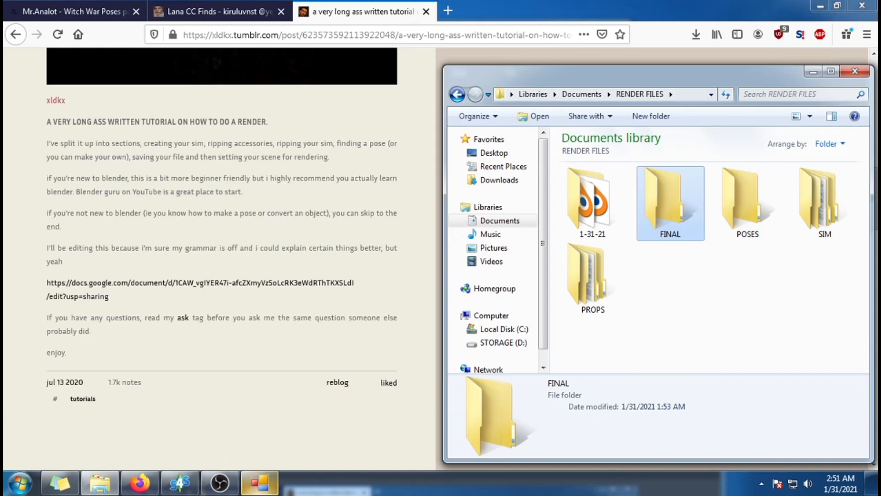
Step: Switch to TS4 SimRipper and set the export to solid and glass meshes and textures, keeping DAE mesh cleaning enabled
{"action": "mouse_move", "coordinate": [260, 482]}
{"action": "left_click", "coordinate": [252, 410]}
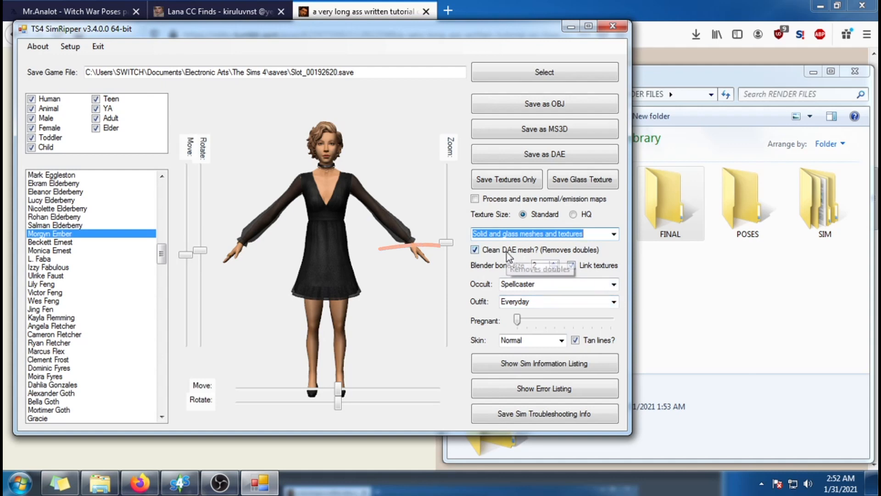
{"action": "left_click", "coordinate": [475, 252]}
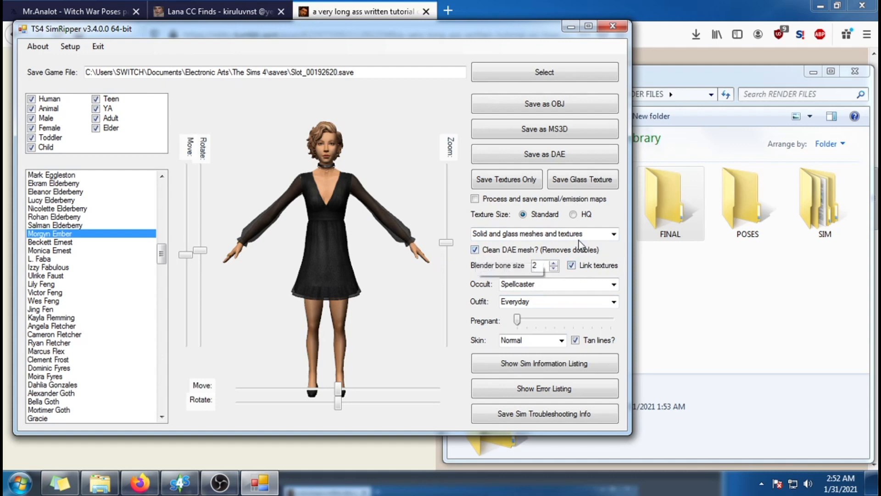
{"action": "left_click", "coordinate": [618, 238]}
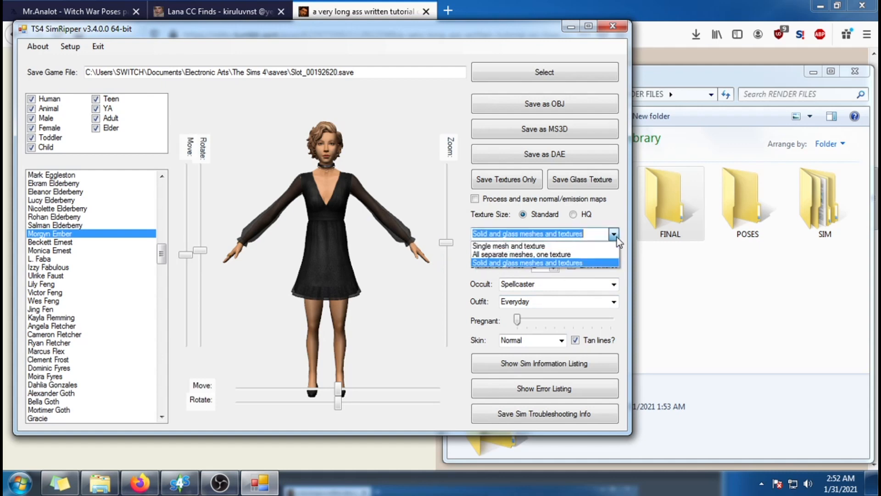
{"action": "left_click", "coordinate": [596, 262]}
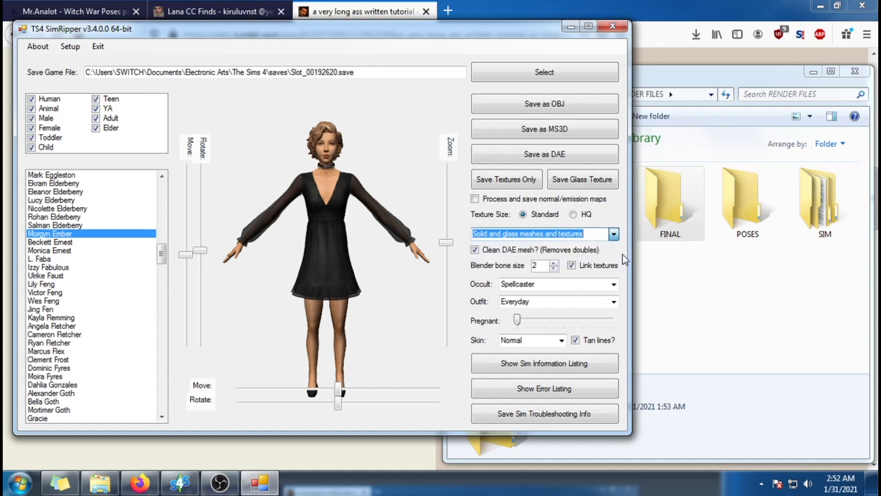
{"action": "left_click", "coordinate": [594, 235]}
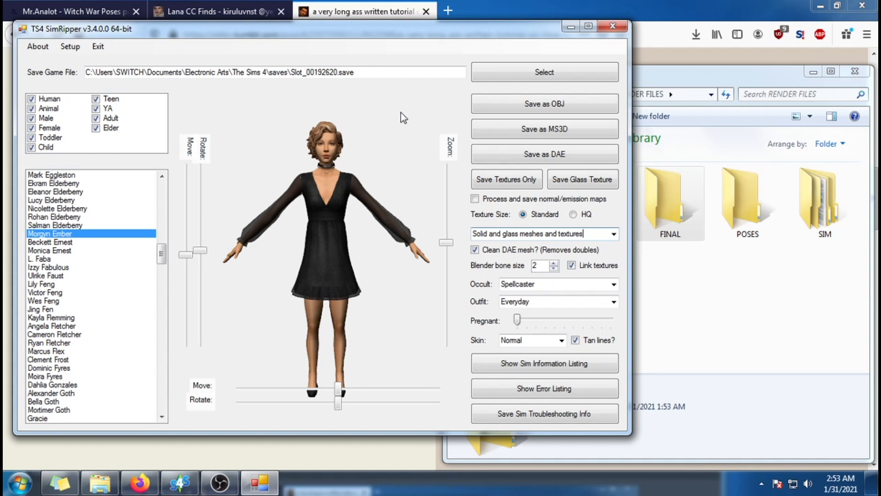
Step: Start saving the Morgyn Ember sim as DAE and browse to the SIM folder inside Documents > RENDER FILES
{"action": "left_click", "coordinate": [576, 159]}
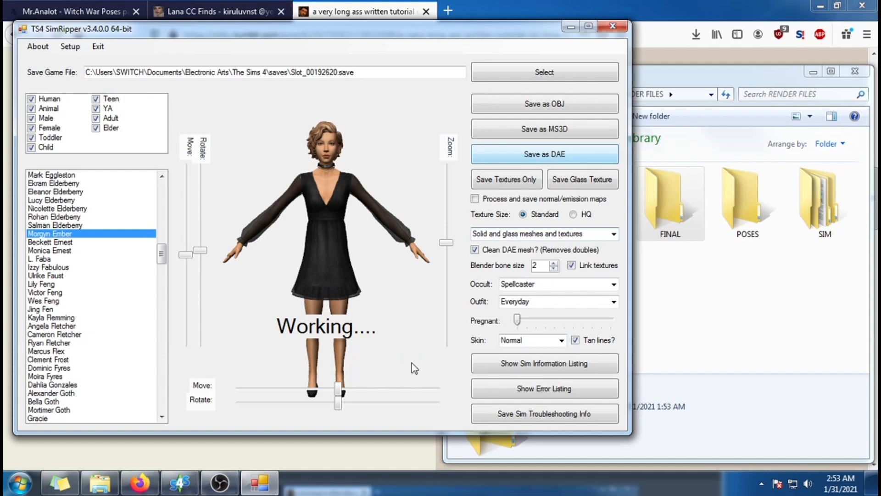
{"action": "left_click_drag", "start_coordinate": [196, 56], "coordinate": [292, 56]}
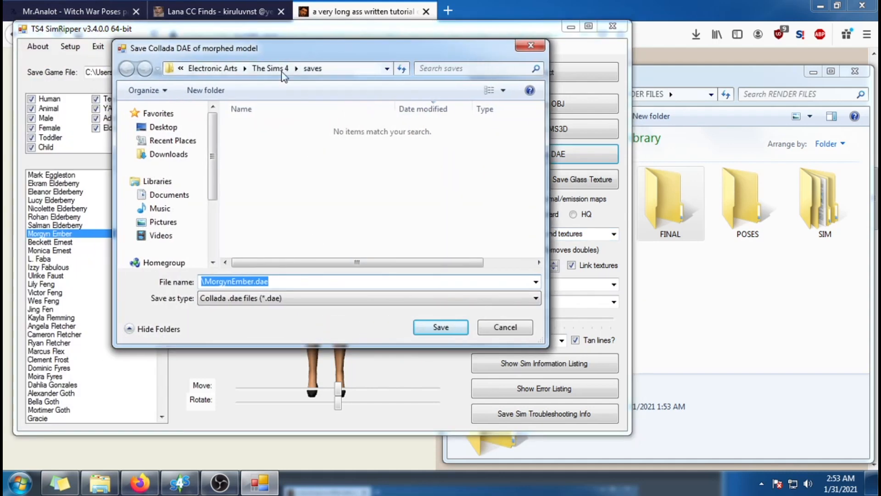
{"action": "left_click", "coordinate": [168, 195]}
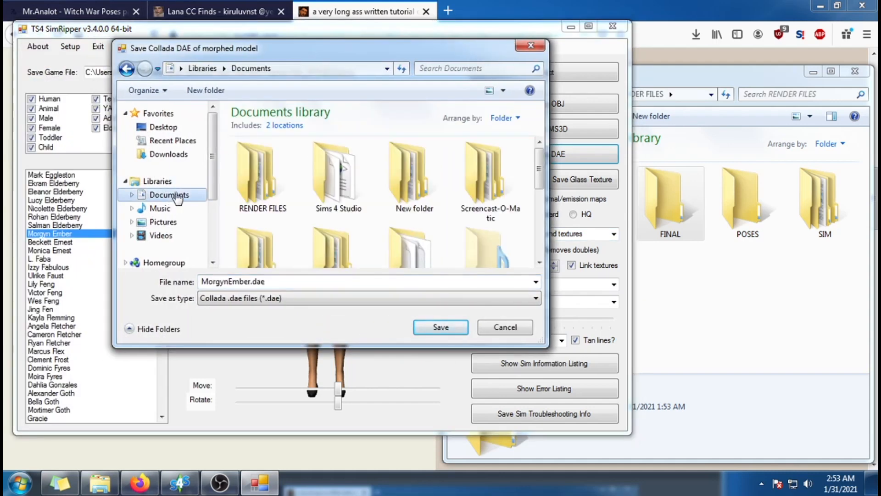
{"action": "double_click", "coordinate": [282, 182]}
{"action": "scroll", "coordinate": [545, 222], "scroll_direction": "down", "scroll_amount": 1}
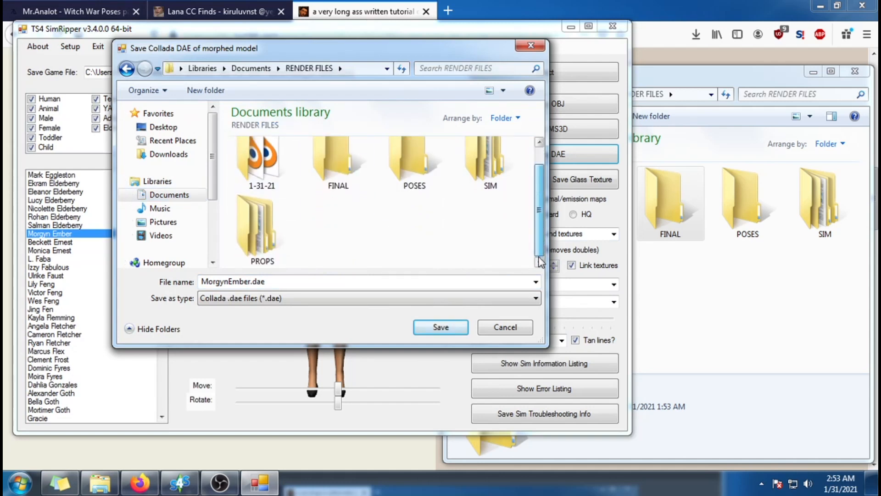
{"action": "double_click", "coordinate": [507, 182]}
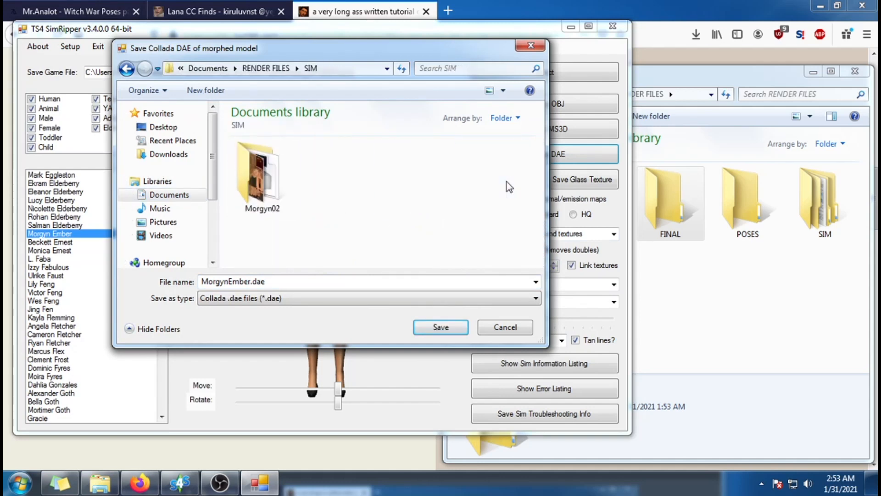
Step: Create a folder named Morgyn01 and save MorgynEmber.dae inside it
{"action": "left_click", "coordinate": [209, 91]}
{"action": "type", "text": "Morgyn01"}
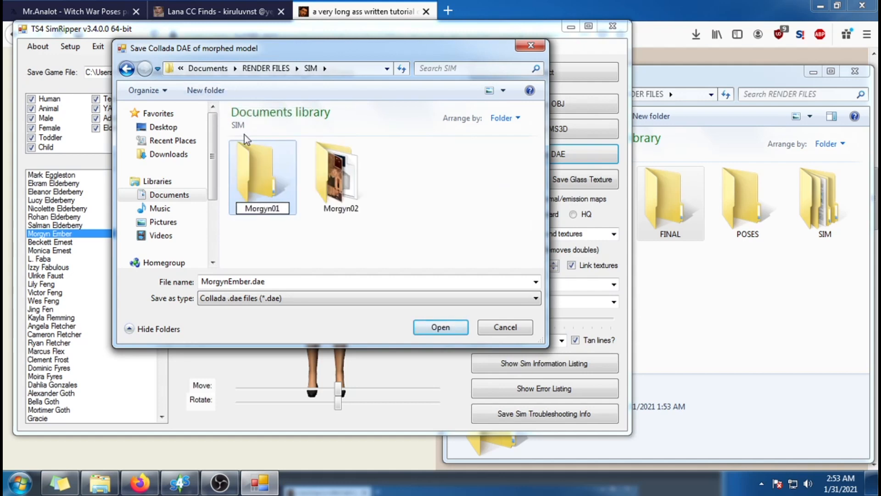
{"action": "left_click", "coordinate": [275, 191]}
{"action": "double_click", "coordinate": [270, 178]}
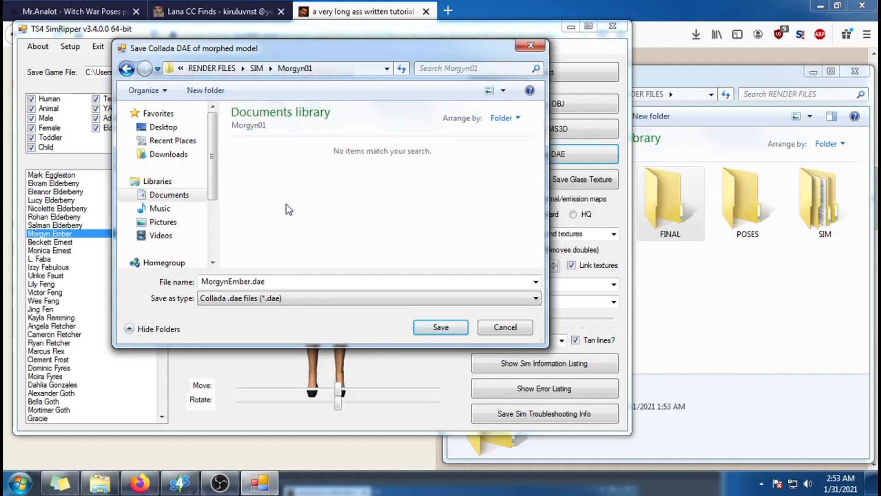
{"action": "left_click", "coordinate": [455, 332]}
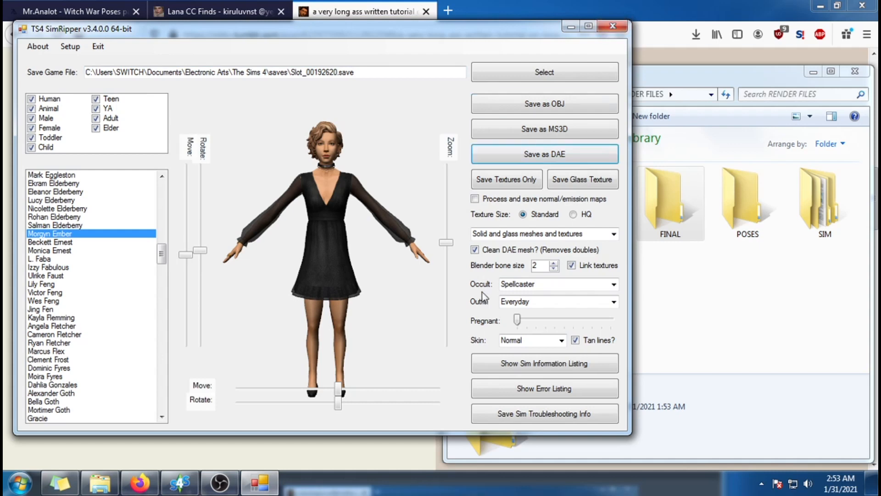
Step: Close TS4 SimRipper and clear the folder selection in the RENDER FILES window
{"action": "mouse_move", "coordinate": [429, 371]}
{"action": "left_mouse_down"}
{"action": "mouse_move", "coordinate": [360, 252]}
{"action": "mouse_move", "coordinate": [261, 252]}
{"action": "left_mouse_up"}
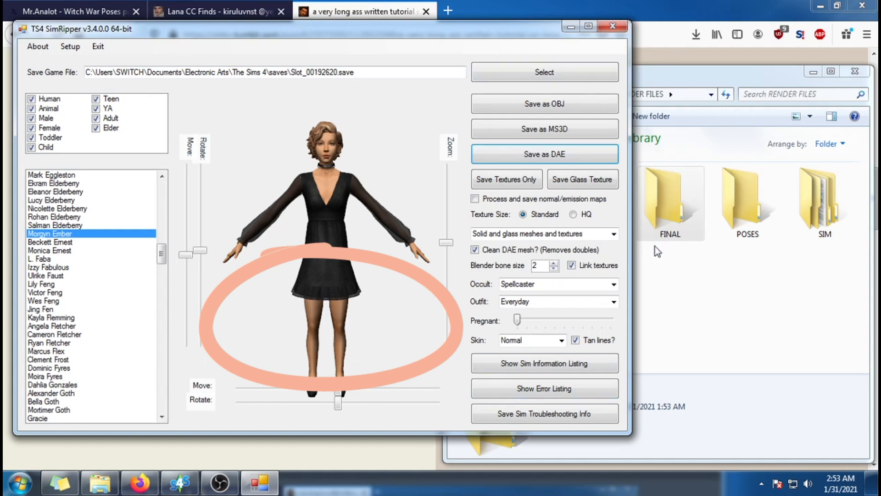
{"action": "left_click", "coordinate": [614, 27]}
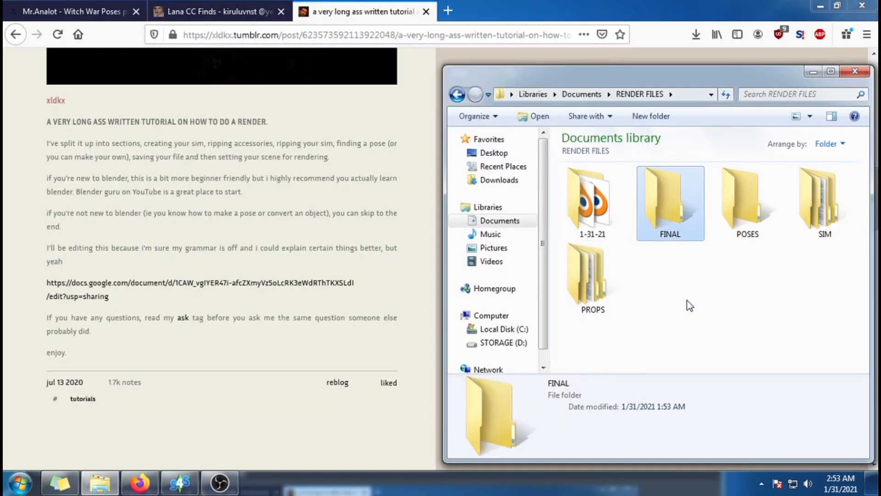
{"action": "left_click", "coordinate": [690, 305]}
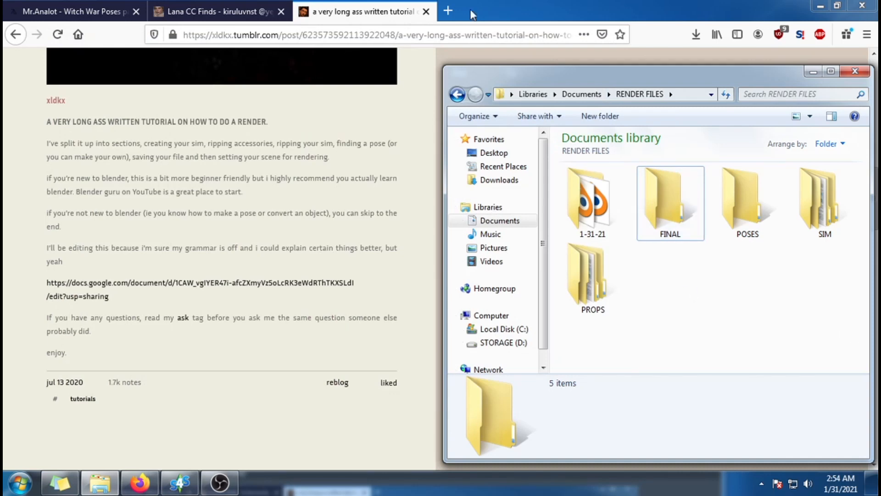
Step: Switch to Firefox and review the Witch War Poses pack page, including its previews, requirements and download section
{"action": "left_click", "coordinate": [89, 12]}
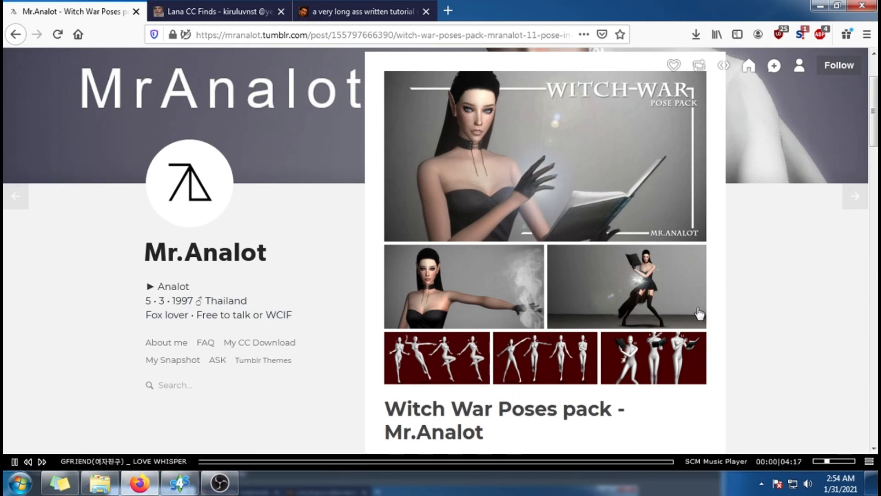
{"action": "scroll", "coordinate": [721, 309], "scroll_direction": "down", "scroll_amount": 2}
{"action": "scroll", "coordinate": [748, 303], "scroll_direction": "up", "scroll_amount": 3}
{"action": "scroll", "coordinate": [747, 303], "scroll_direction": "down", "scroll_amount": 6}
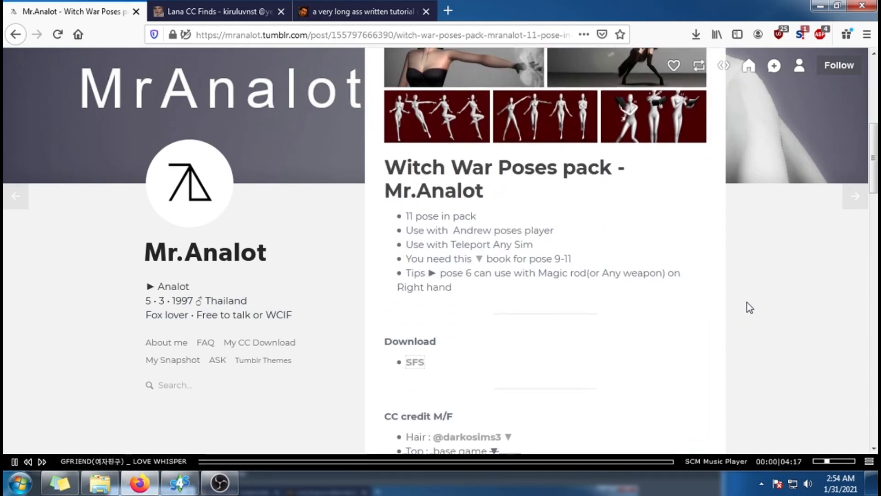
{"action": "scroll", "coordinate": [734, 320], "scroll_direction": "up", "scroll_amount": 1}
{"action": "scroll", "coordinate": [491, 324], "scroll_direction": "up", "scroll_amount": 5}
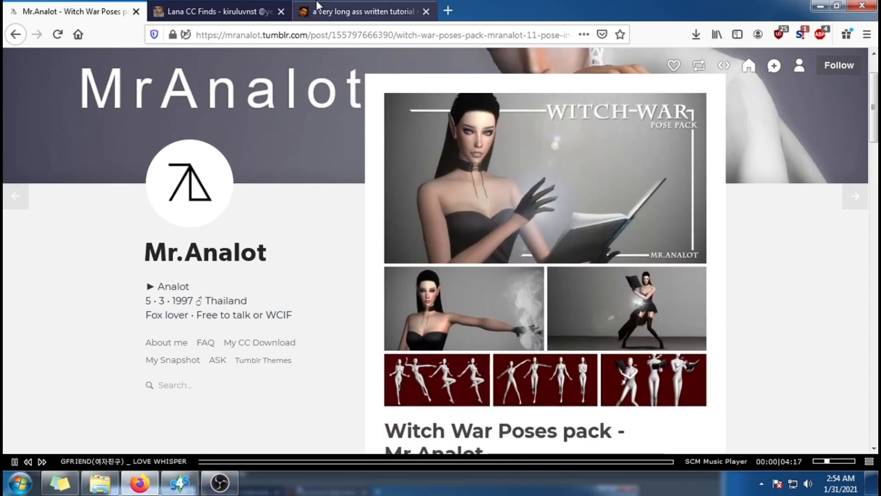
Step: Review the book poses post with its Opened Book accessory and Reading Poses N1 instructions
{"action": "left_click", "coordinate": [201, 6]}
{"action": "scroll", "coordinate": [794, 302], "scroll_direction": "down", "scroll_amount": 9}
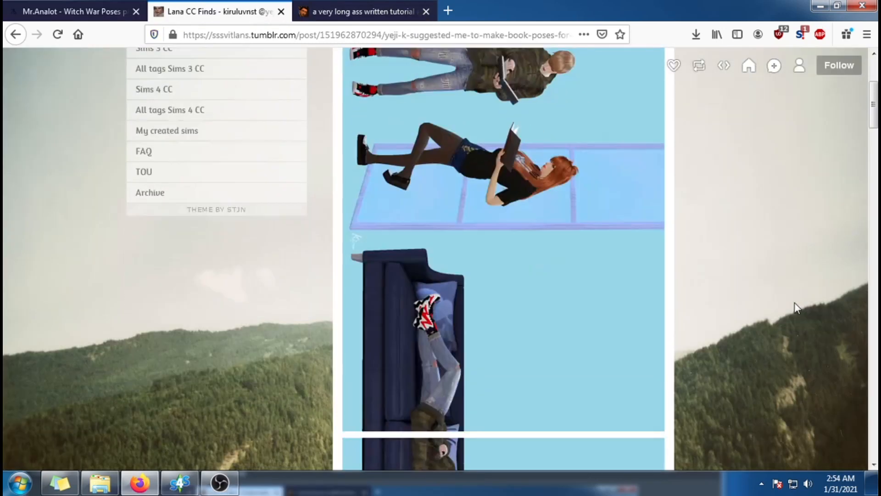
{"action": "scroll", "coordinate": [795, 303], "scroll_direction": "down", "scroll_amount": 10}
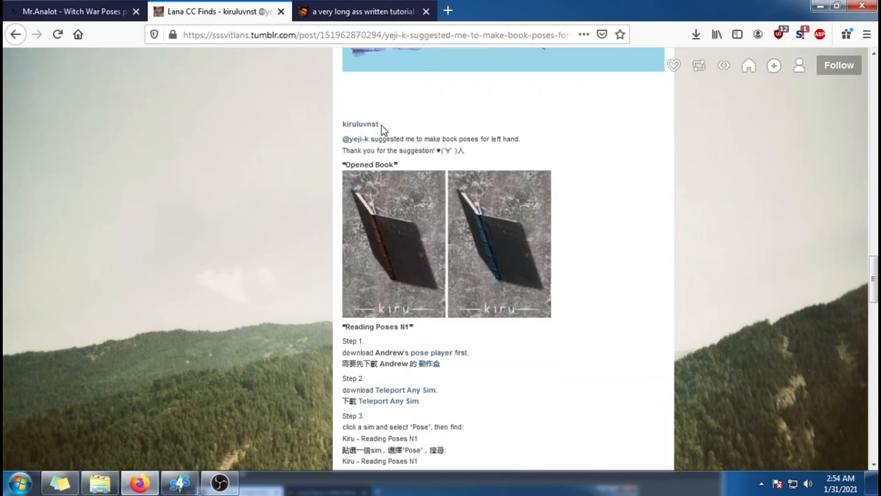
{"action": "scroll", "coordinate": [730, 290], "scroll_direction": "down", "scroll_amount": 4}
{"action": "scroll", "coordinate": [725, 293], "scroll_direction": "up", "scroll_amount": 5}
Step: Switch to Sims 4 Studio and open the project MrAnalot_WitchWar.package from the Desktop
{"action": "left_click", "coordinate": [178, 483]}
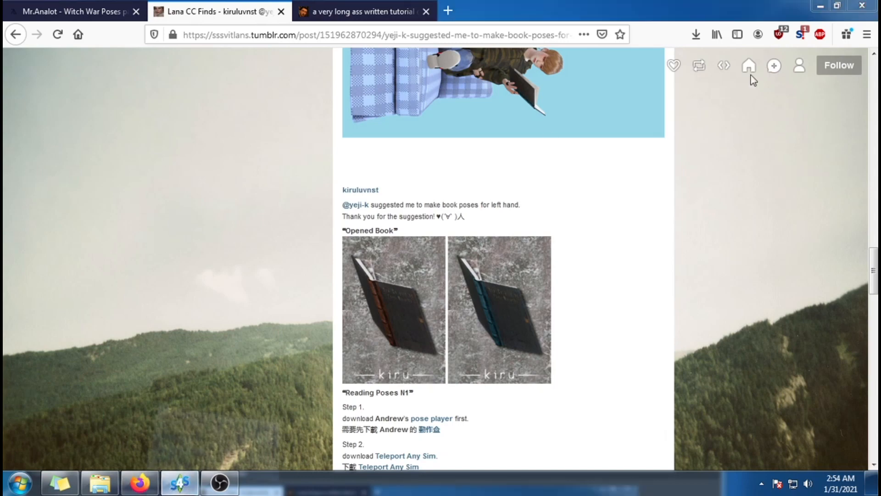
{"action": "left_click_drag", "start_coordinate": [360, 22], "coordinate": [596, 34]}
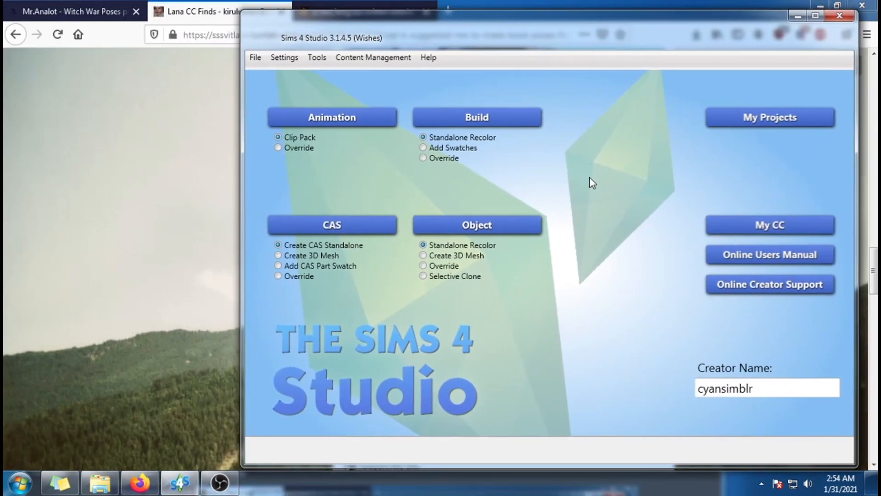
{"action": "left_click", "coordinate": [780, 120]}
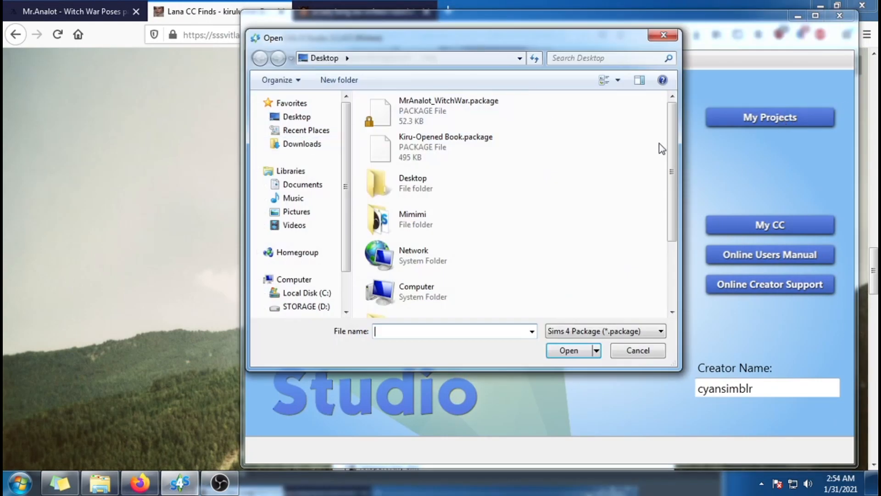
{"action": "left_click_drag", "start_coordinate": [673, 144], "coordinate": [676, 120]}
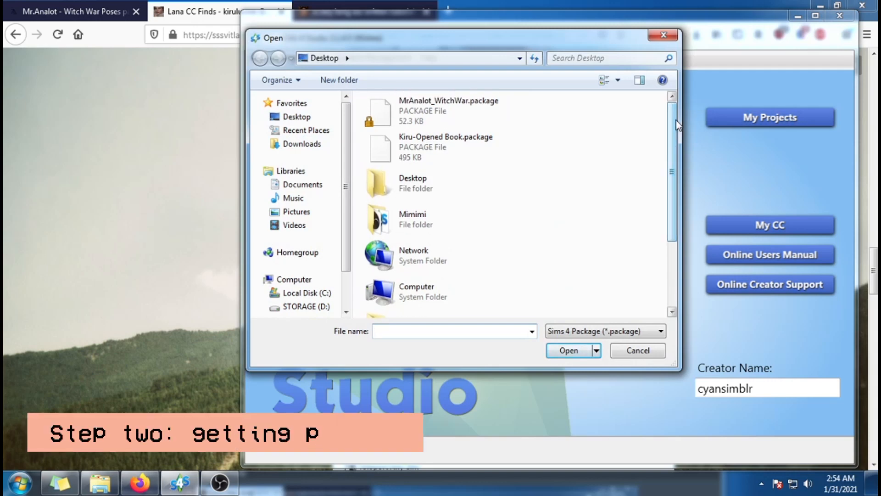
{"action": "left_click", "coordinate": [475, 114]}
{"action": "double_click", "coordinate": [475, 114]}
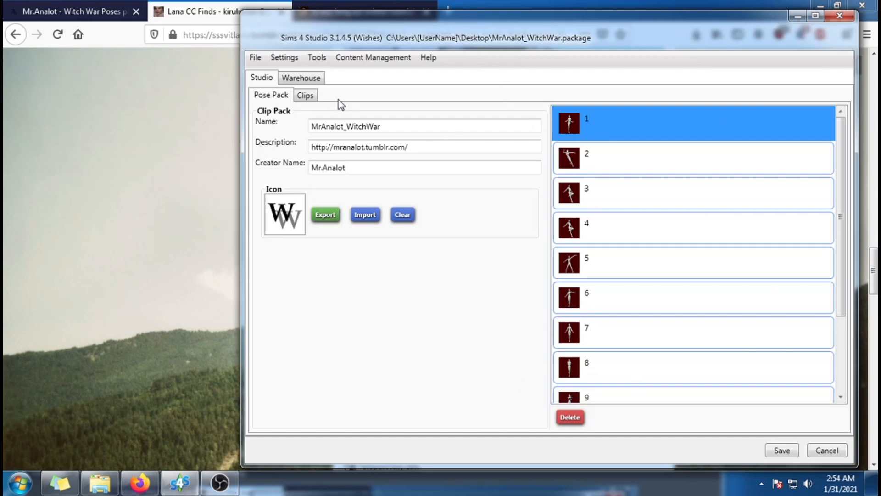
Step: Choose clip 10 (+Book) from the pack's clips and set its export to the Adult Male rig with B2.blend
{"action": "left_click", "coordinate": [305, 96]}
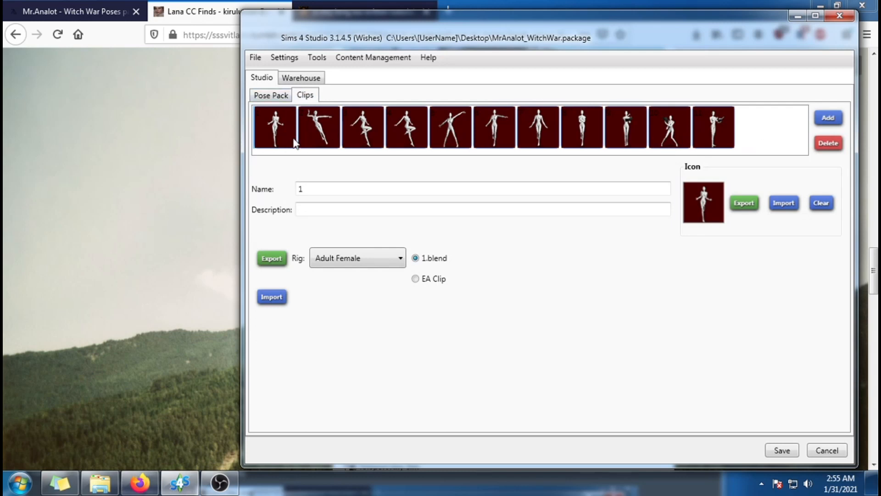
{"action": "left_click", "coordinate": [330, 132]}
{"action": "left_click", "coordinate": [363, 134]}
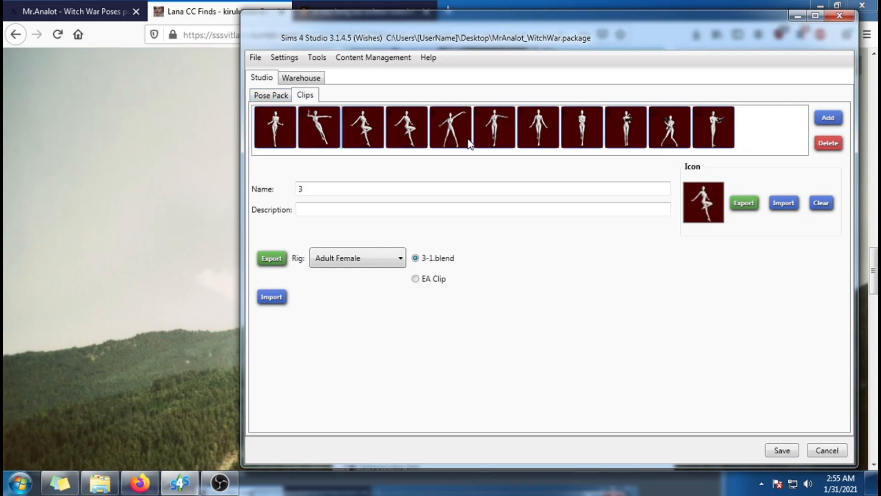
{"action": "left_click", "coordinate": [670, 139]}
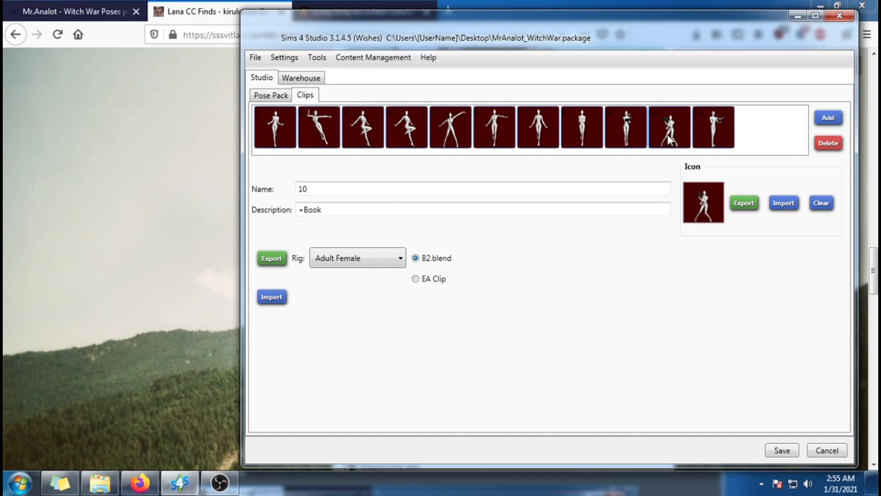
{"action": "left_click", "coordinate": [367, 260]}
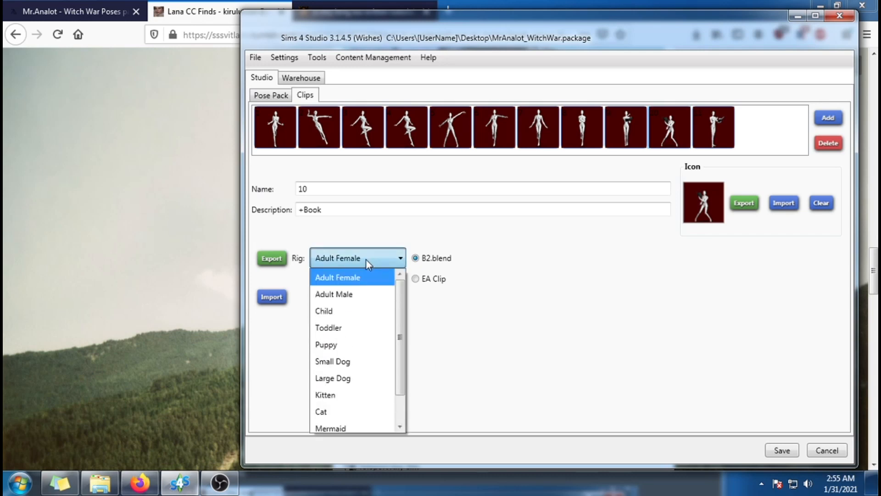
{"action": "left_click", "coordinate": [364, 296]}
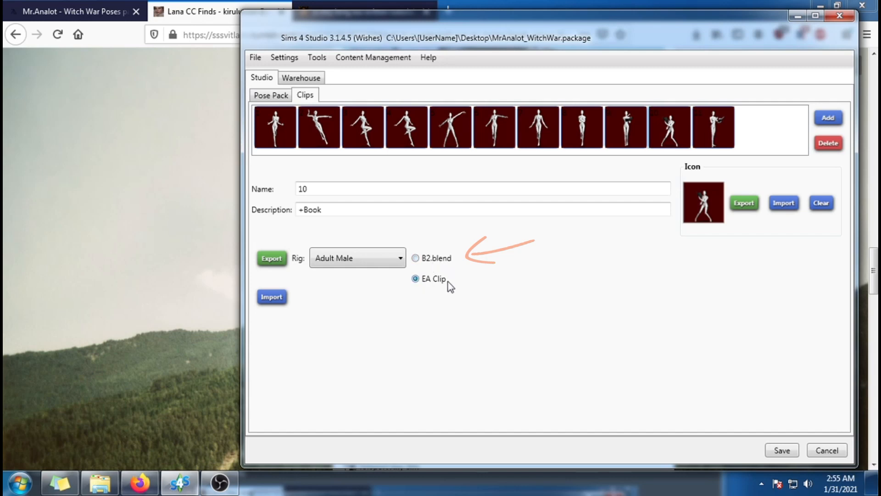
{"action": "left_click", "coordinate": [450, 263]}
Step: Start exporting the clip and create a folder named MorgynPose inside Documents > RENDER FILES > POSES
{"action": "left_click", "coordinate": [272, 258]}
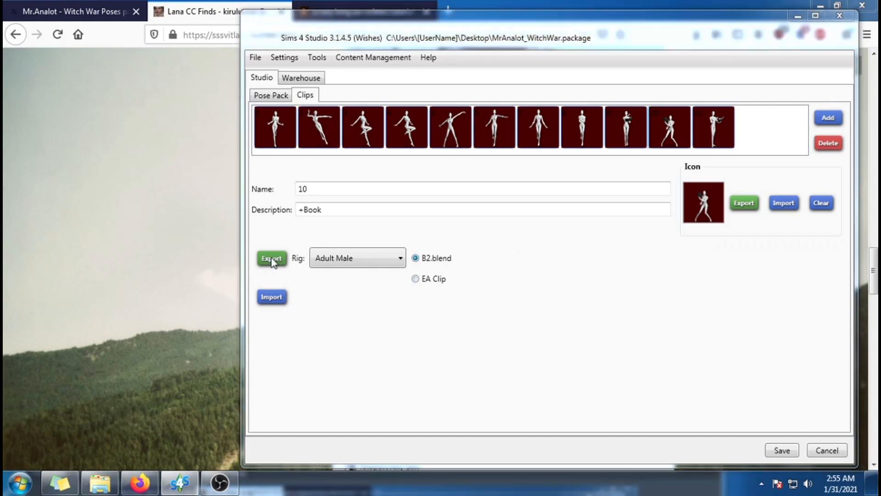
{"action": "left_click", "coordinate": [317, 188]}
{"action": "double_click", "coordinate": [392, 164]}
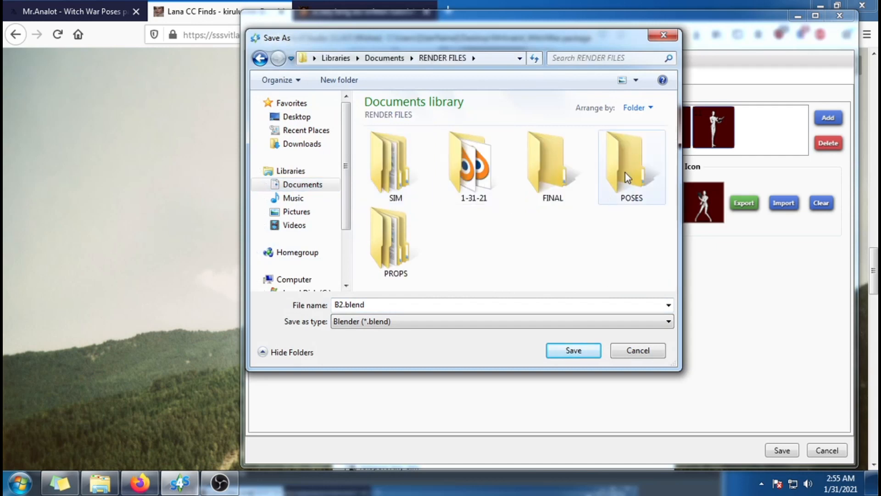
{"action": "double_click", "coordinate": [625, 173]}
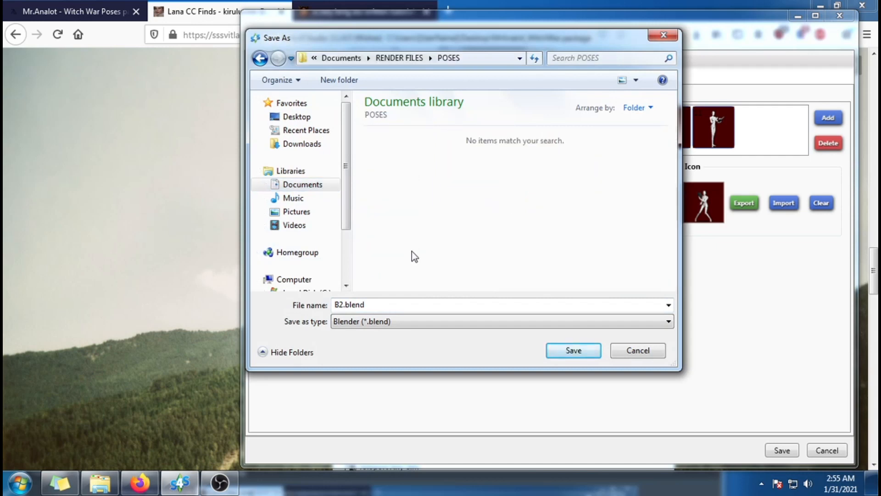
{"action": "left_click", "coordinate": [352, 81]}
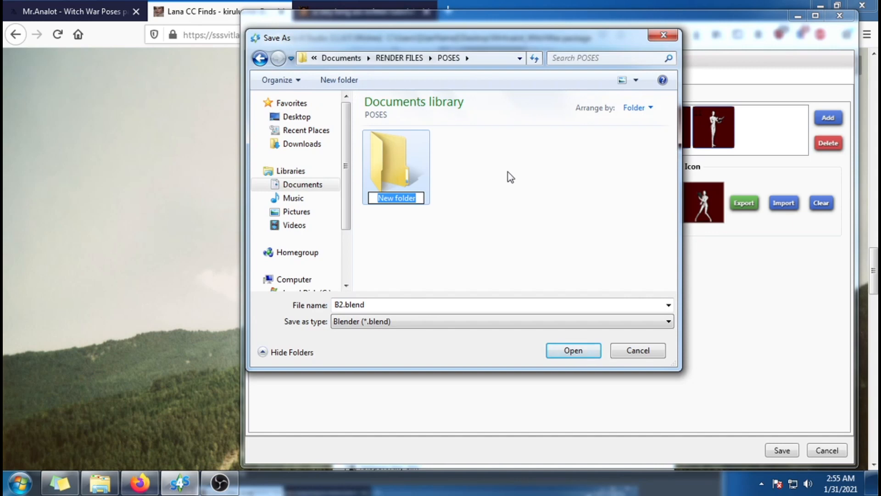
{"action": "type", "text": "MorgynPose"}
{"action": "key", "text": "Return"}
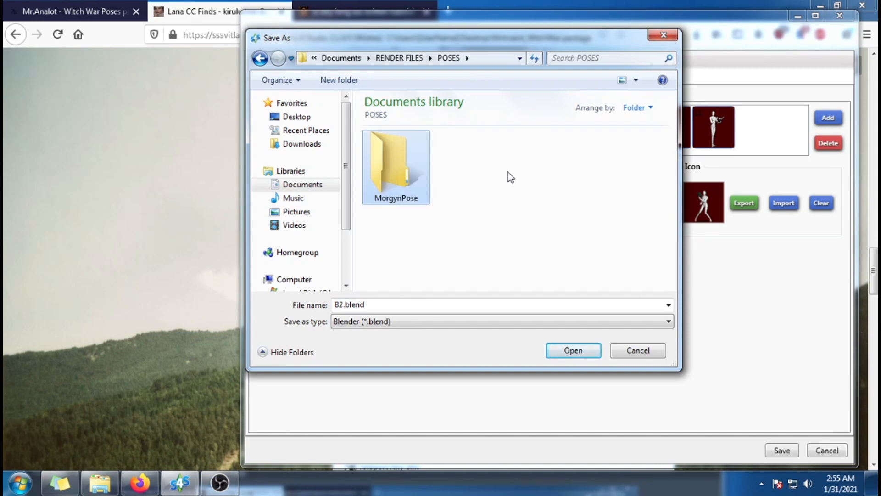
Step: Save the pose as B2.blend in the MorgynPose folder and close the folder window
{"action": "double_click", "coordinate": [393, 188]}
{"action": "left_click", "coordinate": [586, 350]}
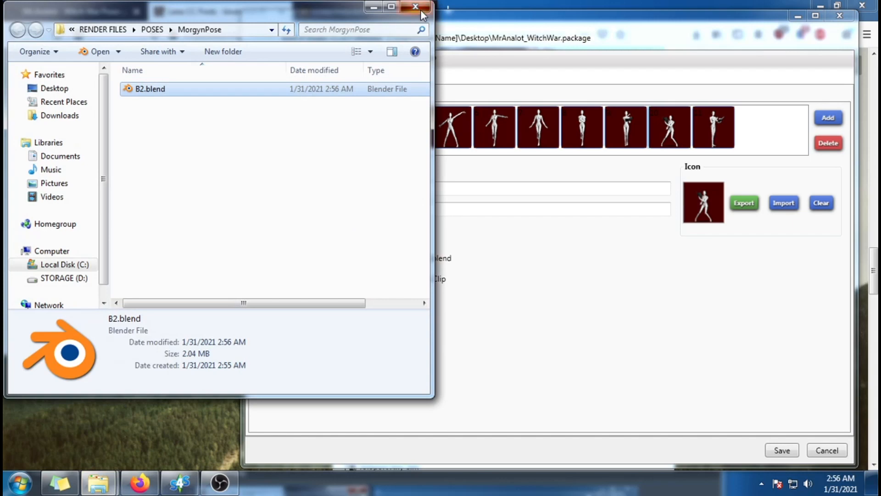
{"action": "left_click", "coordinate": [413, 8]}
Step: Return to the Sims 4 Studio main menu and open the project Kiru-Opened Book.package from the Desktop
{"action": "left_click", "coordinate": [255, 57]}
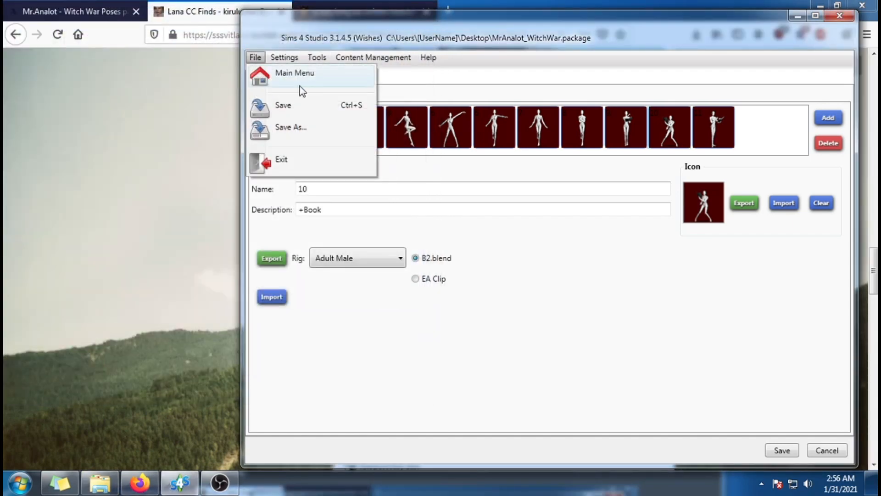
{"action": "left_click", "coordinate": [301, 87]}
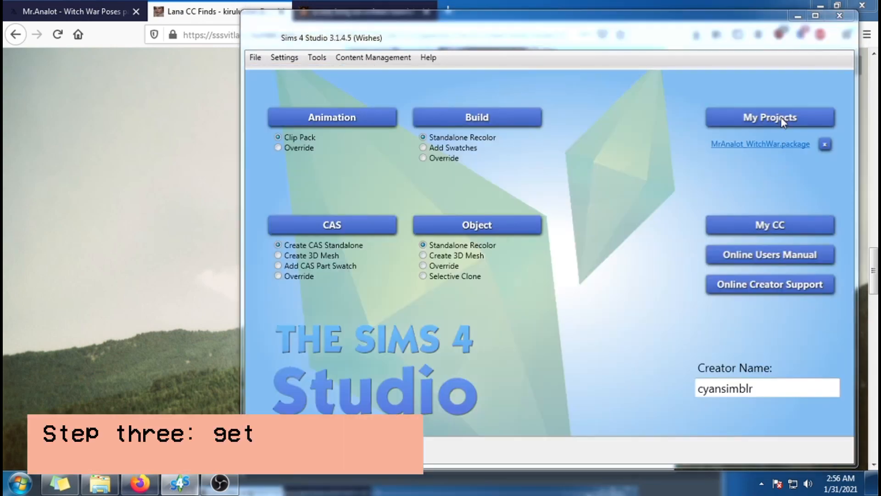
{"action": "left_click", "coordinate": [782, 118]}
{"action": "left_click", "coordinate": [314, 119]}
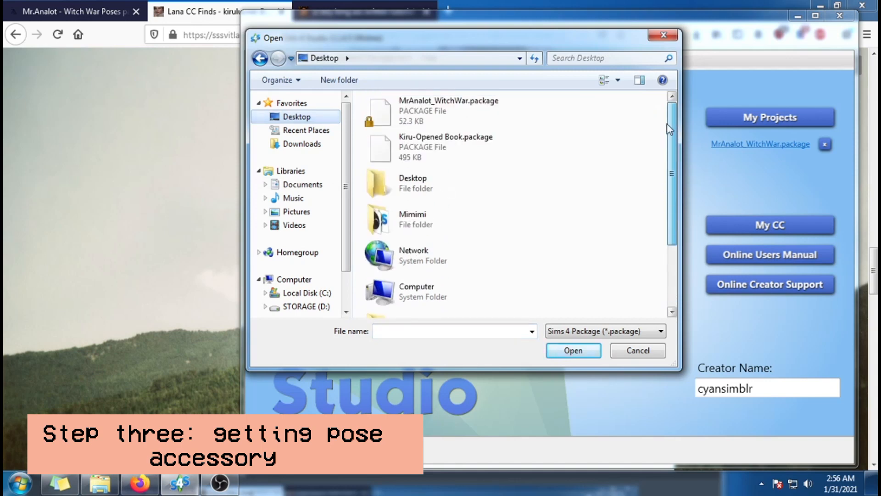
{"action": "left_click", "coordinate": [483, 148]}
{"action": "double_click", "coordinate": [483, 150]}
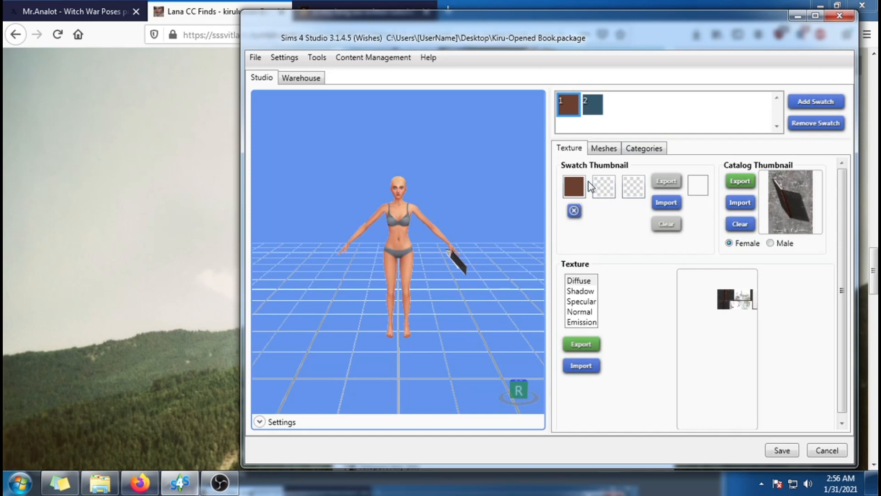
Step: Compare the book's blue and brown swatches up close in the preview, ending on brown swatch 1
{"action": "scroll", "coordinate": [540, 257], "scroll_direction": "up", "scroll_amount": 3}
{"action": "middle_click_drag", "start_coordinate": [487, 220], "coordinate": [447, 234]}
{"action": "scroll", "coordinate": [446, 233], "scroll_direction": "up", "scroll_amount": 3}
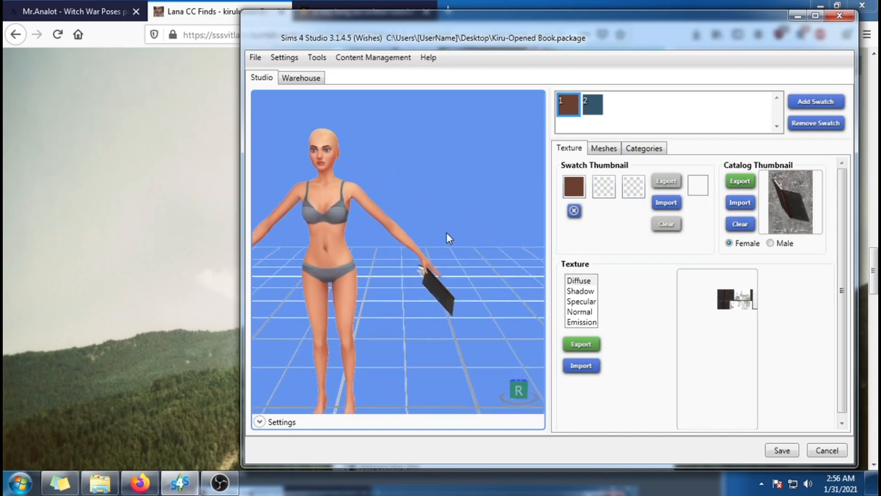
{"action": "left_click", "coordinate": [592, 107]}
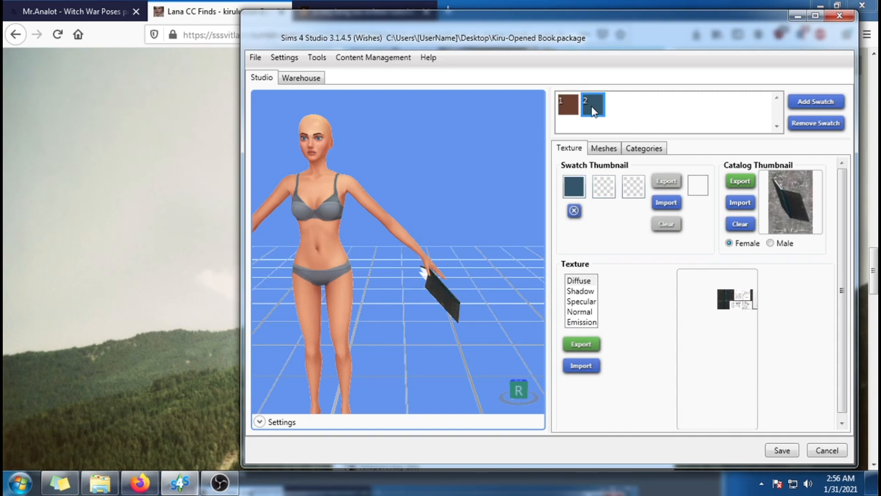
{"action": "scroll", "coordinate": [473, 288], "scroll_direction": "up", "scroll_amount": 2}
{"action": "middle_click_drag", "start_coordinate": [474, 288], "coordinate": [417, 306]}
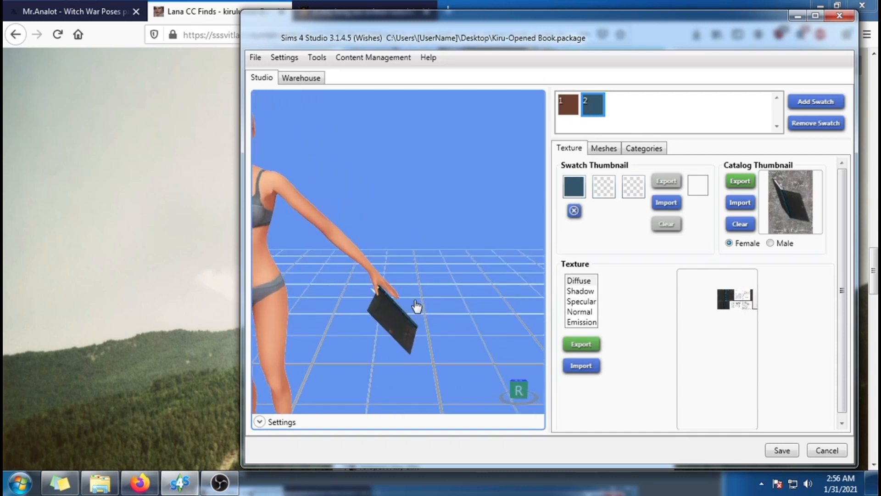
{"action": "left_click", "coordinate": [569, 112]}
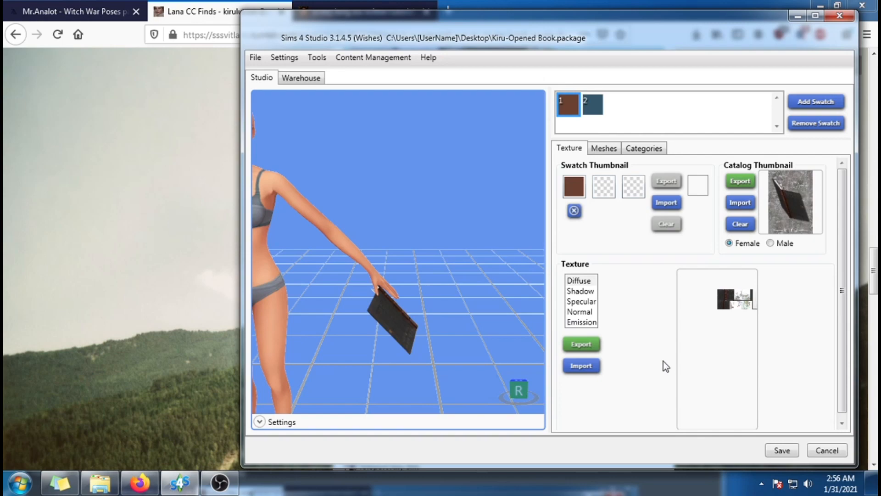
Step: Start exporting the brown book's texture and create and open a folder named OpenBook in RENDER FILES > PROPS
{"action": "left_click", "coordinate": [588, 346]}
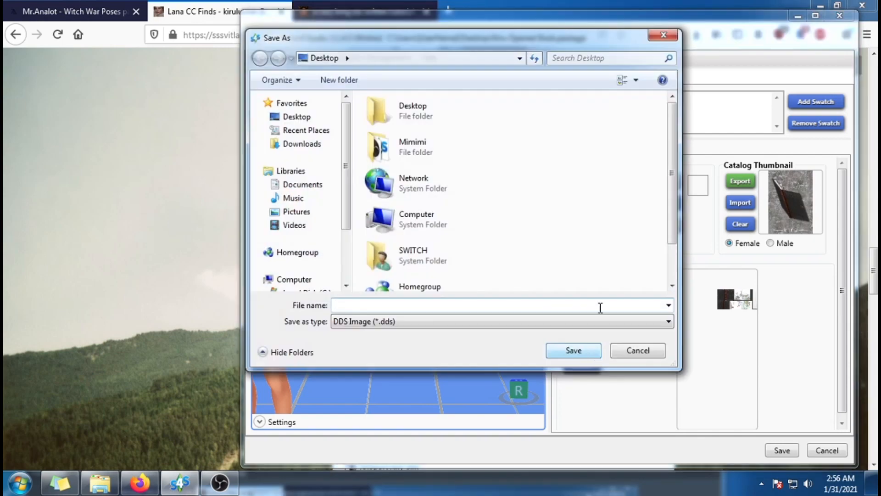
{"action": "left_click", "coordinate": [301, 184]}
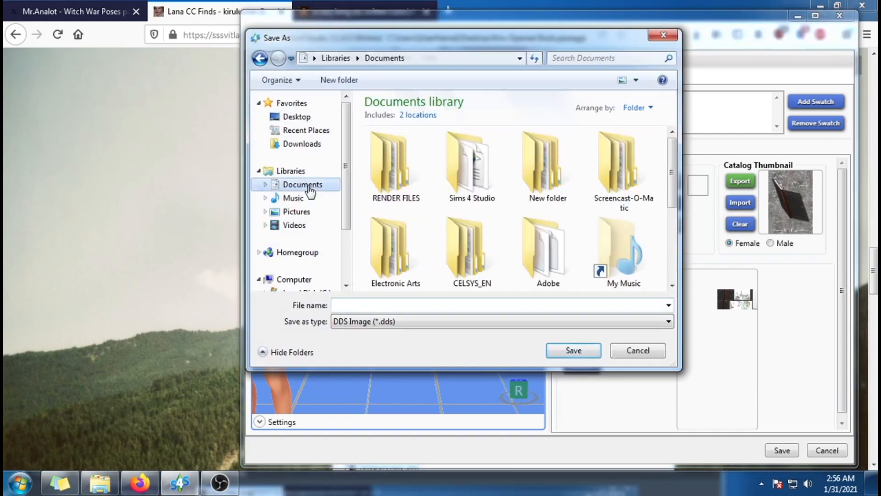
{"action": "double_click", "coordinate": [421, 192]}
{"action": "double_click", "coordinate": [395, 260]}
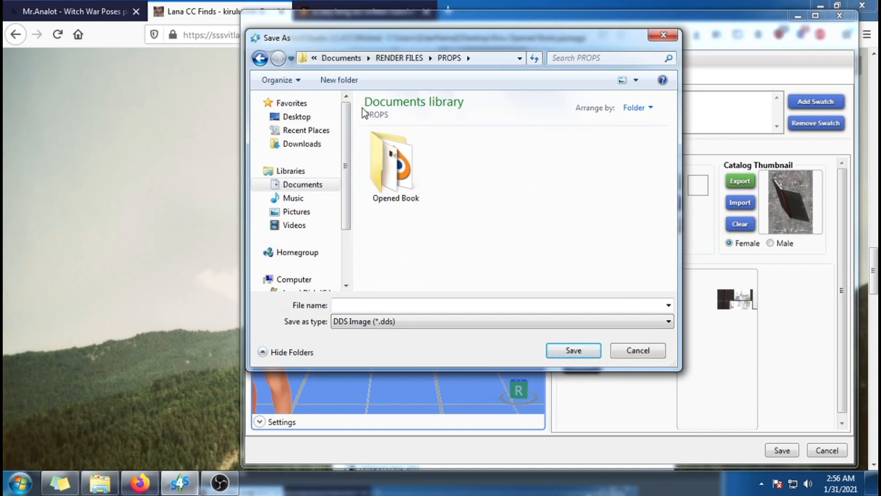
{"action": "left_click", "coordinate": [343, 84]}
{"action": "type", "text": "OpenBook"}
{"action": "key", "text": "Return"}
{"action": "double_click", "coordinate": [395, 151]}
Step: Save the texture as the PNG image texture.png in the OpenBook folder and close the folder window
{"action": "left_click", "coordinate": [444, 304]}
{"action": "type", "text": "texture"}
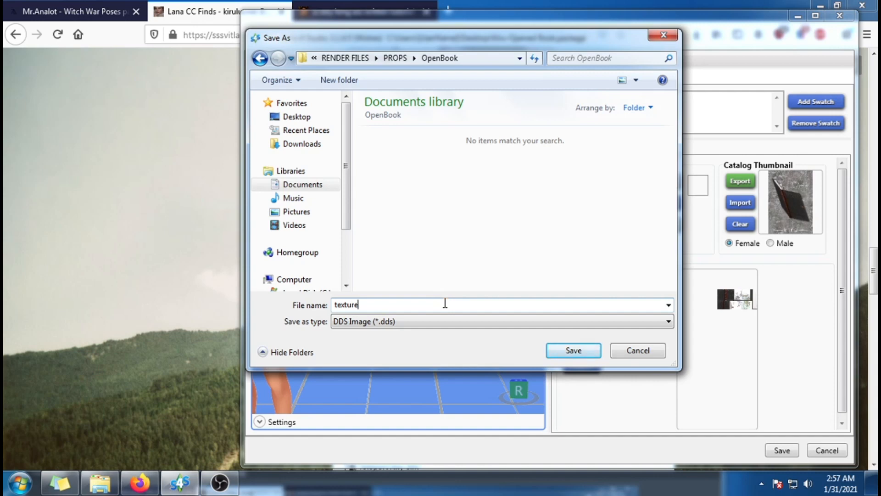
{"action": "left_click", "coordinate": [445, 323]}
{"action": "left_click", "coordinate": [420, 337]}
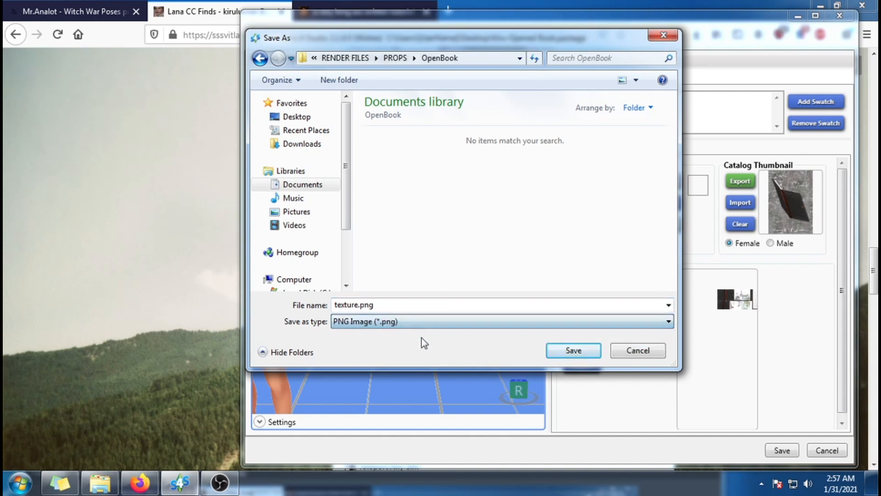
{"action": "left_click", "coordinate": [574, 352]}
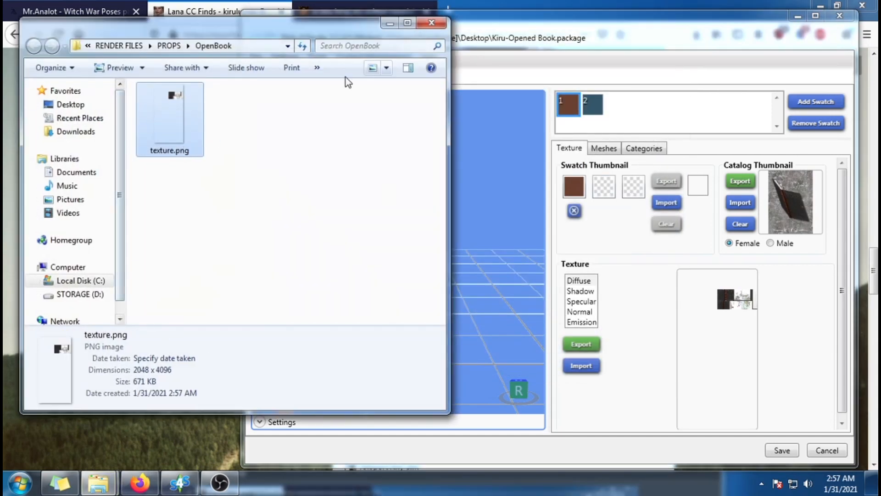
{"action": "left_click", "coordinate": [444, 25]}
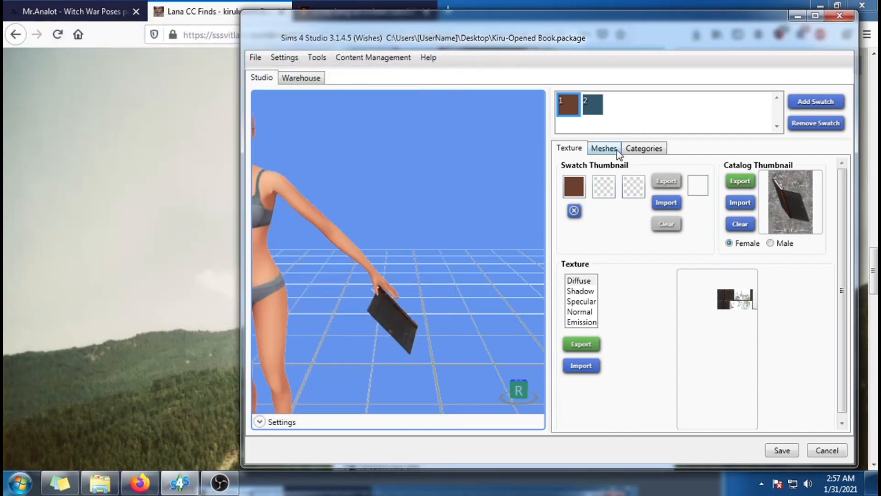
Step: Export the book's LOD 0 mesh as bookmesh.blend into the OpenBook folder, check the folder's contents and close its window
{"action": "left_click", "coordinate": [604, 148]}
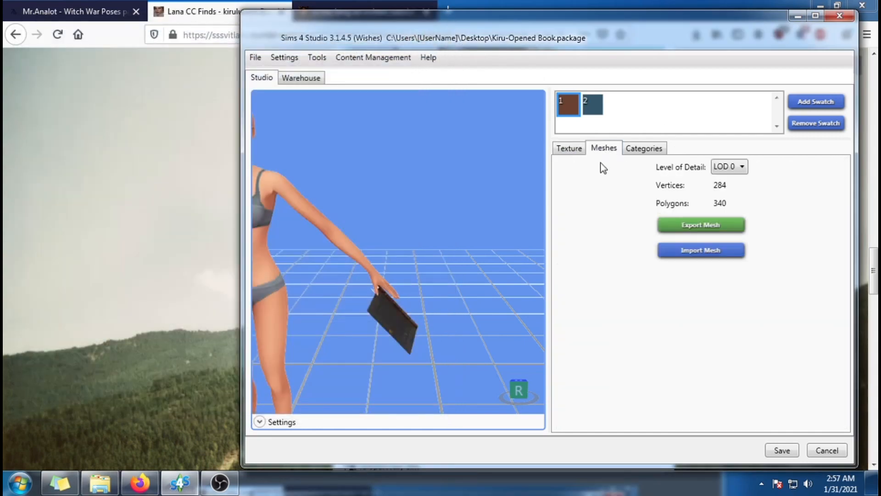
{"action": "left_click", "coordinate": [701, 225]}
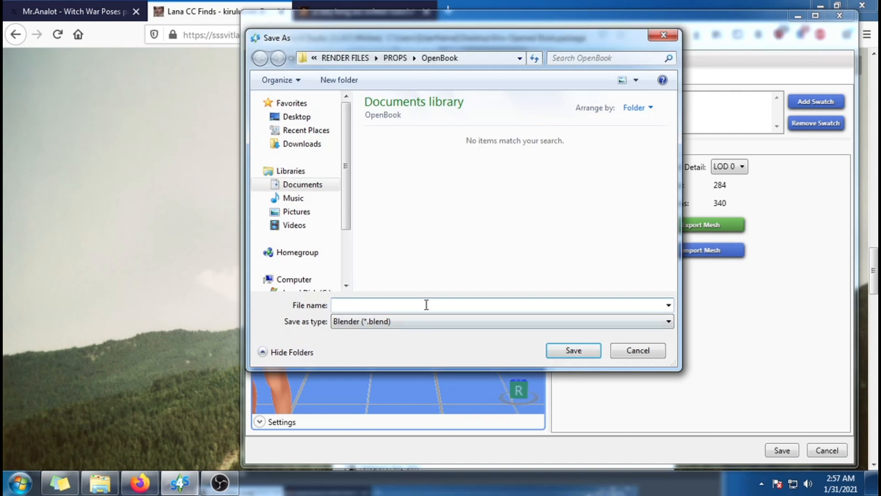
{"action": "type", "text": "bookmesh"}
{"action": "left_click", "coordinate": [567, 351]}
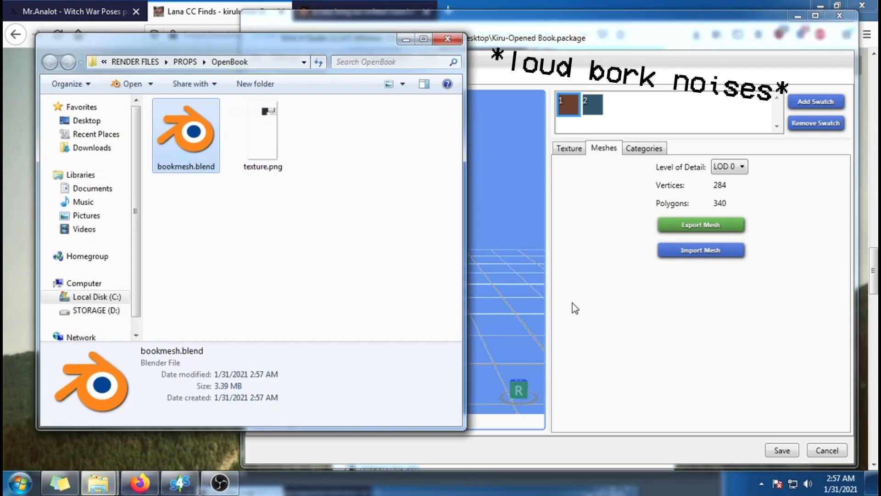
{"action": "left_click", "coordinate": [265, 295]}
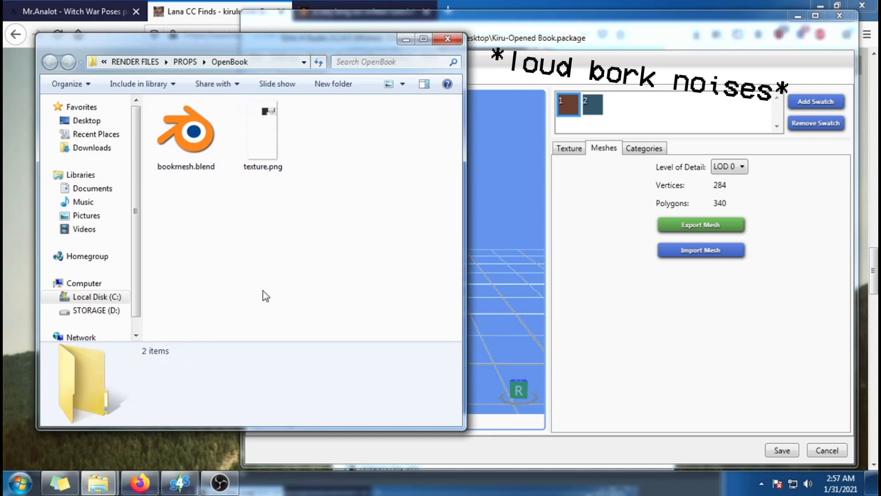
{"action": "left_click_drag", "start_coordinate": [363, 48], "coordinate": [338, 70]}
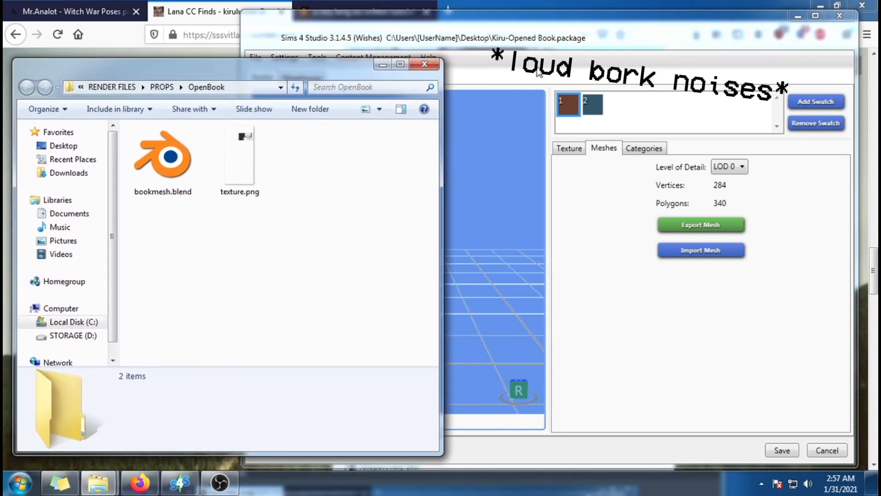
{"action": "left_click", "coordinate": [433, 68]}
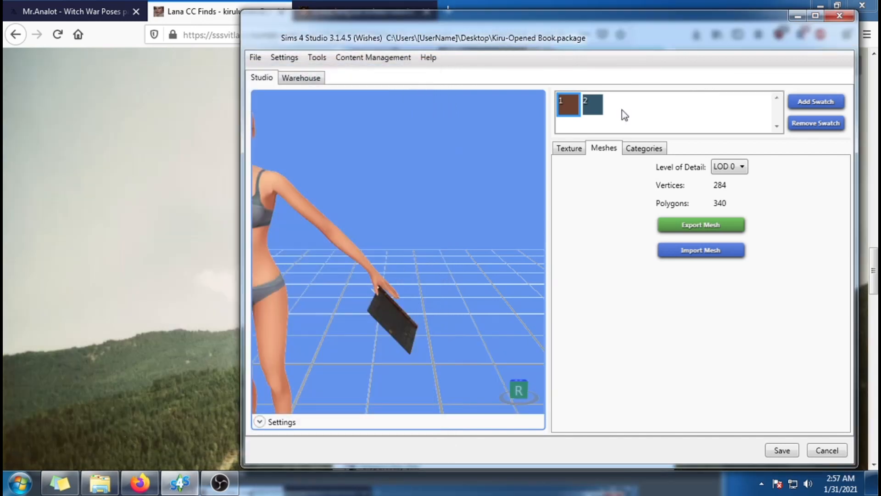
Step: Return to the main menu and close Sims 4 Studio
{"action": "left_click", "coordinate": [256, 57]}
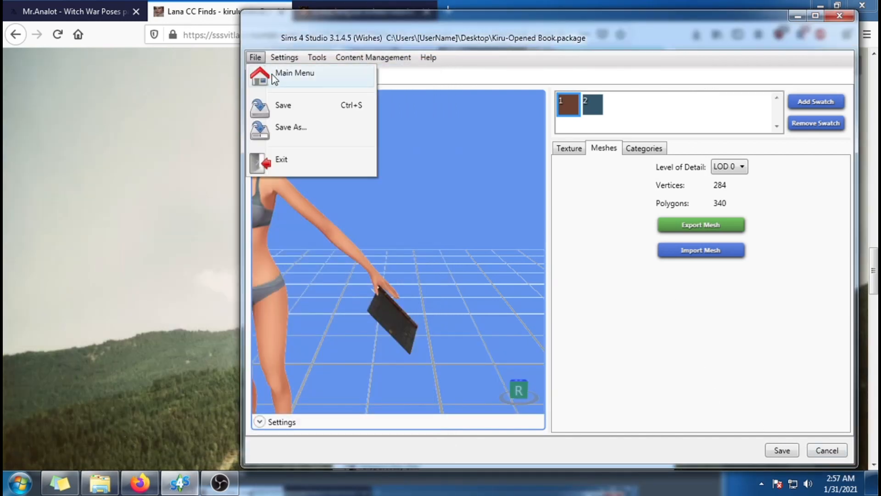
{"action": "left_click", "coordinate": [294, 74]}
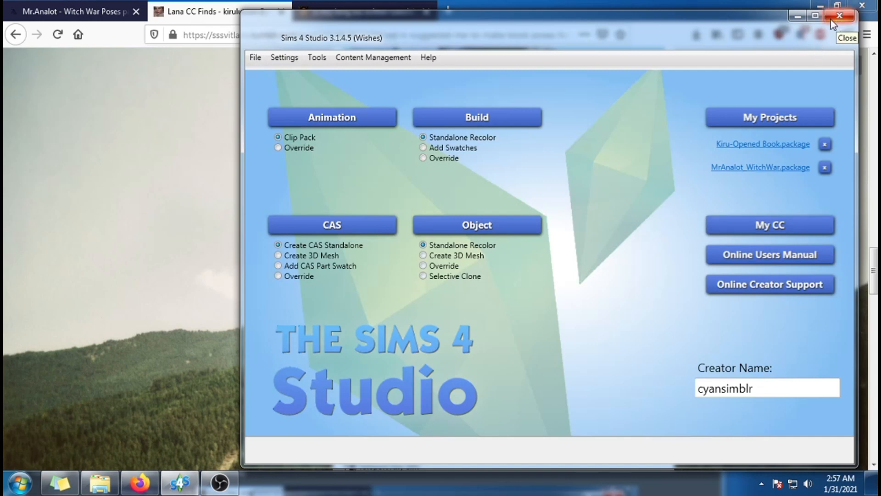
{"action": "left_click", "coordinate": [847, 17]}
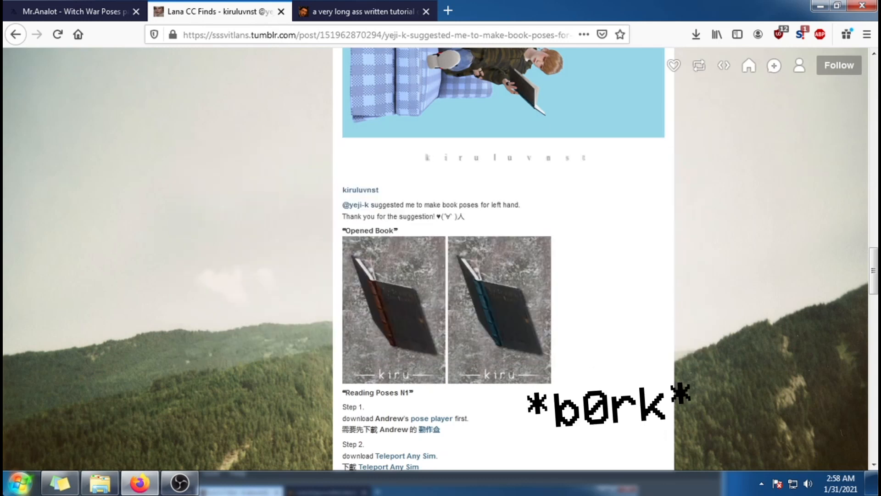
Step: Launch Blender and dismiss its splash screen to reach the default scene
{"action": "left_click", "coordinate": [4, 492]}
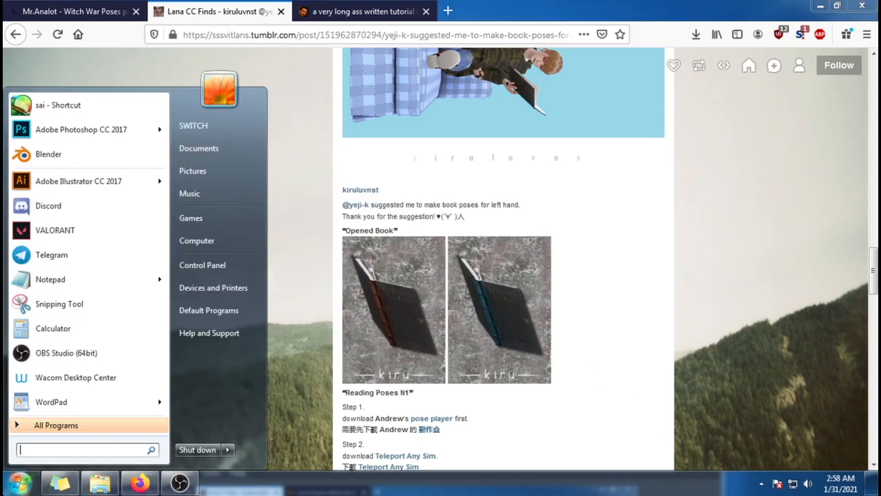
{"action": "left_click", "coordinate": [83, 157]}
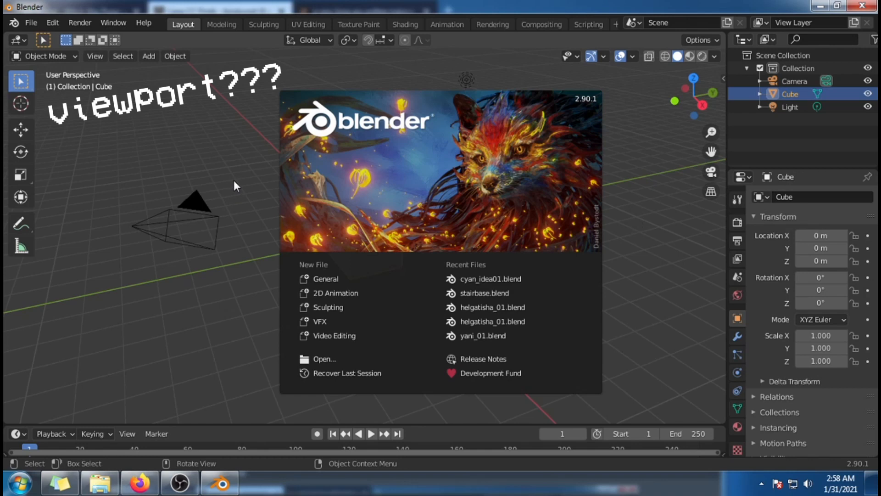
{"action": "left_click", "coordinate": [232, 150]}
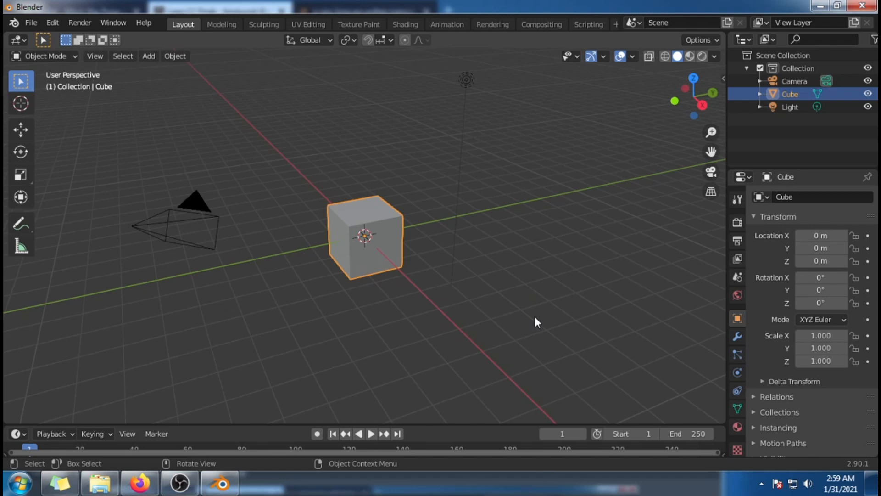
Step: Examine the default cube from different distances, positions and angles in the 3D viewport
{"action": "scroll", "coordinate": [535, 316], "scroll_direction": "up", "scroll_amount": 5}
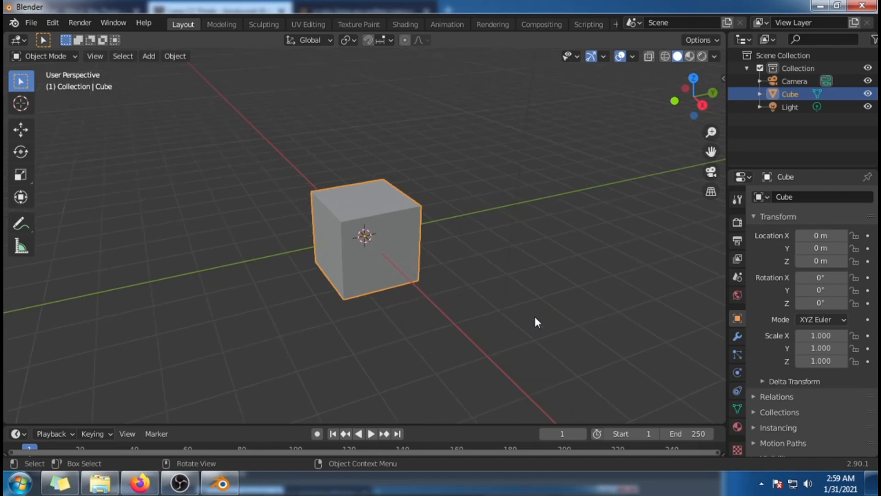
{"action": "scroll", "coordinate": [536, 316], "scroll_direction": "down", "scroll_amount": 5}
{"action": "scroll", "coordinate": [535, 316], "scroll_direction": "up", "scroll_amount": 4}
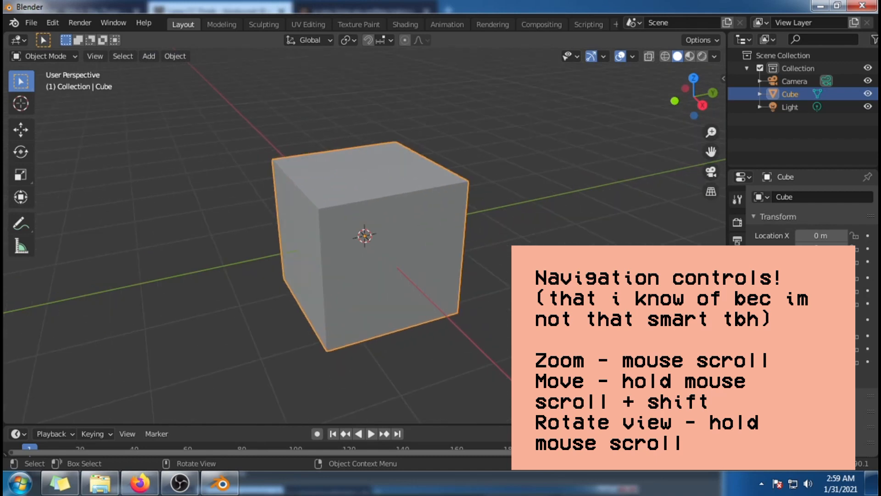
{"action": "scroll", "coordinate": [510, 375], "scroll_direction": "up", "scroll_amount": 5}
{"action": "scroll", "coordinate": [509, 375], "scroll_direction": "down", "scroll_amount": 5}
{"action": "key", "text": "shift"}
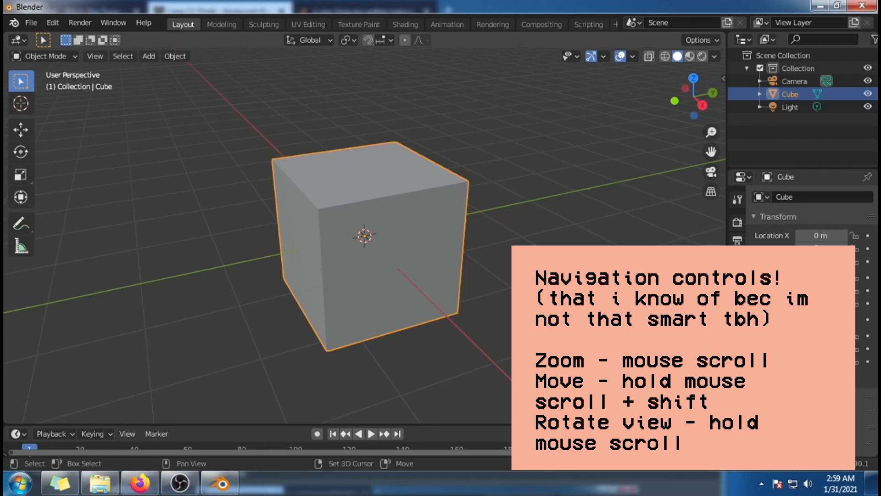
{"action": "middle_click_drag", "start_coordinate": [539, 248], "coordinate": [622, 261], "text": "shift"}
{"action": "scroll", "coordinate": [438, 365], "scroll_direction": "down", "scroll_amount": 3}
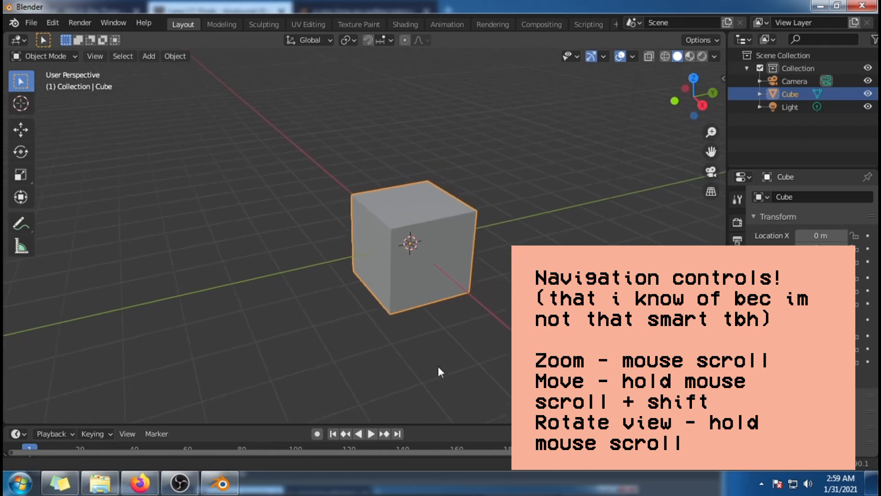
{"action": "scroll", "coordinate": [502, 313], "scroll_direction": "up", "scroll_amount": 3}
{"action": "middle_click_drag", "start_coordinate": [503, 312], "coordinate": [555, 330]}
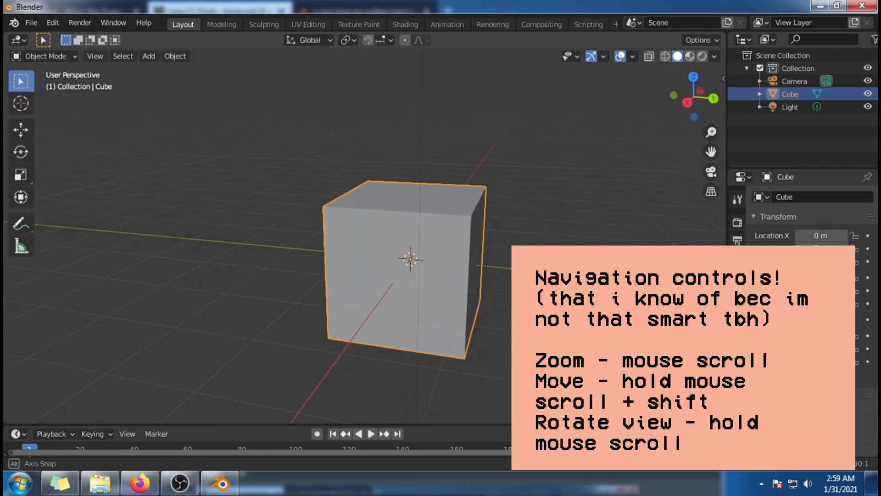
{"action": "scroll", "coordinate": [414, 276], "scroll_direction": "up", "scroll_amount": 1}
{"action": "scroll", "coordinate": [413, 275], "scroll_direction": "down", "scroll_amount": 2}
{"action": "scroll", "coordinate": [413, 276], "scroll_direction": "up", "scroll_amount": 2}
{"action": "scroll", "coordinate": [413, 275], "scroll_direction": "down", "scroll_amount": 1}
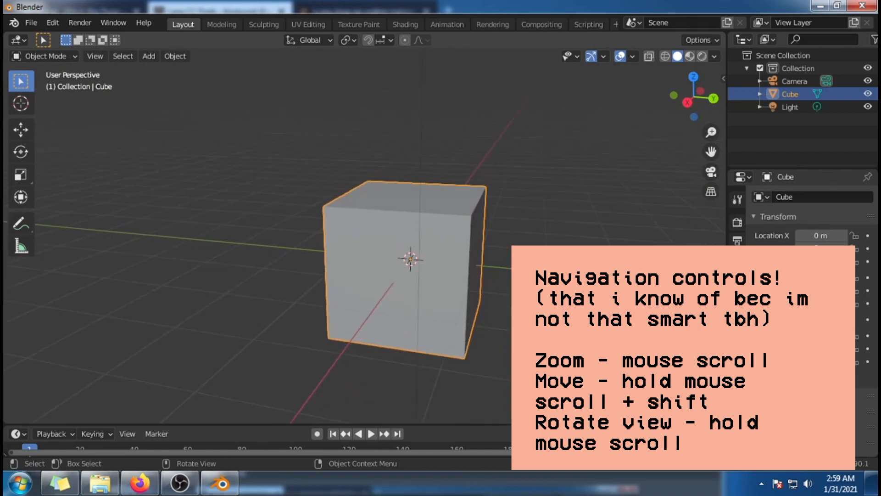
{"action": "scroll", "coordinate": [413, 275], "scroll_direction": "down", "scroll_amount": 1}
{"action": "scroll", "coordinate": [413, 276], "scroll_direction": "up", "scroll_amount": 3}
{"action": "scroll", "coordinate": [413, 275], "scroll_direction": "down", "scroll_amount": 5}
{"action": "scroll", "coordinate": [413, 275], "scroll_direction": "up", "scroll_amount": 4}
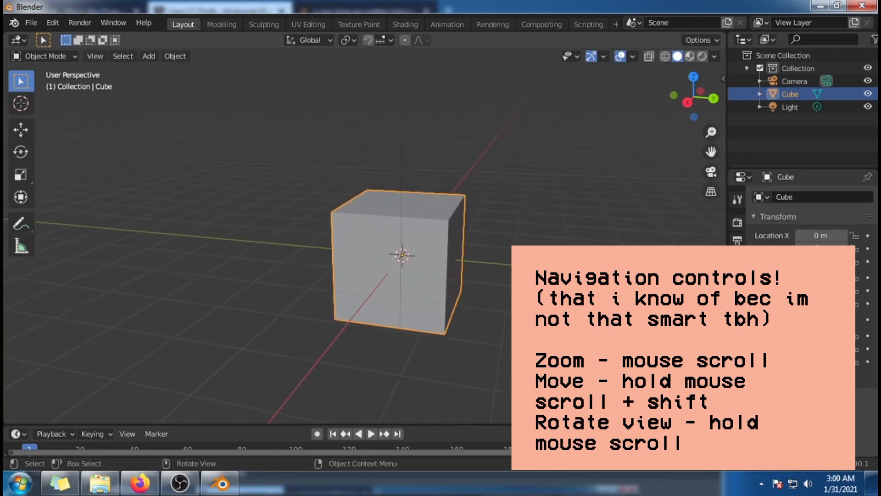
{"action": "middle_click_drag", "start_coordinate": [642, 385], "coordinate": [609, 358]}
{"action": "key", "text": "shift"}
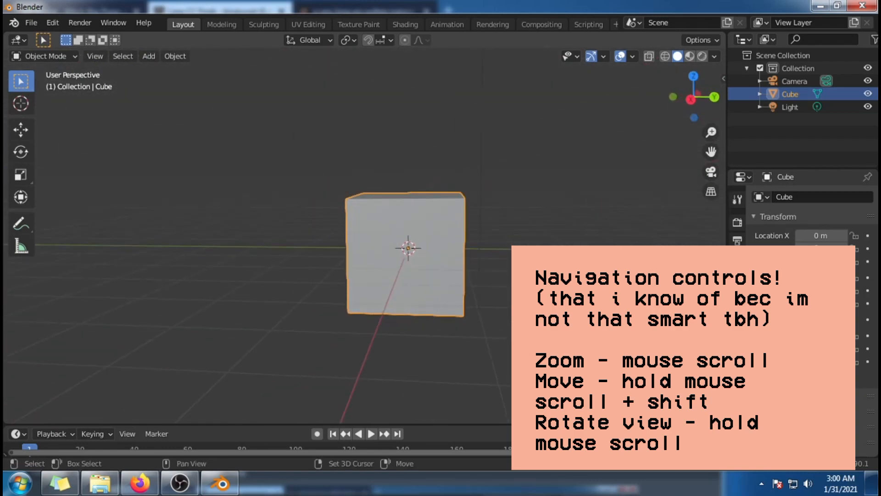
{"action": "middle_click_drag", "start_coordinate": [578, 305], "coordinate": [563, 315], "text": "shift"}
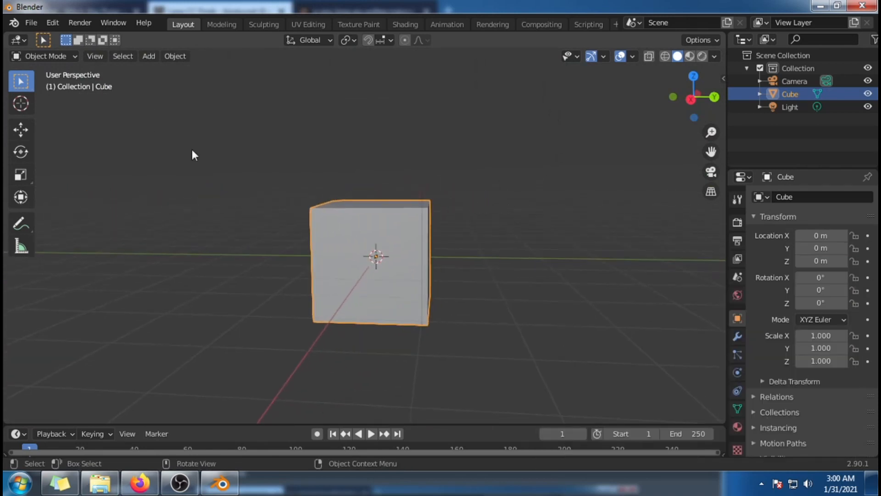
Step: Open B2.blend from RENDER FILES > POSES > MorgynPose and widen the 3D viewport over the Dope Sheet
{"action": "left_click", "coordinate": [32, 23]}
{"action": "left_click", "coordinate": [31, 23]}
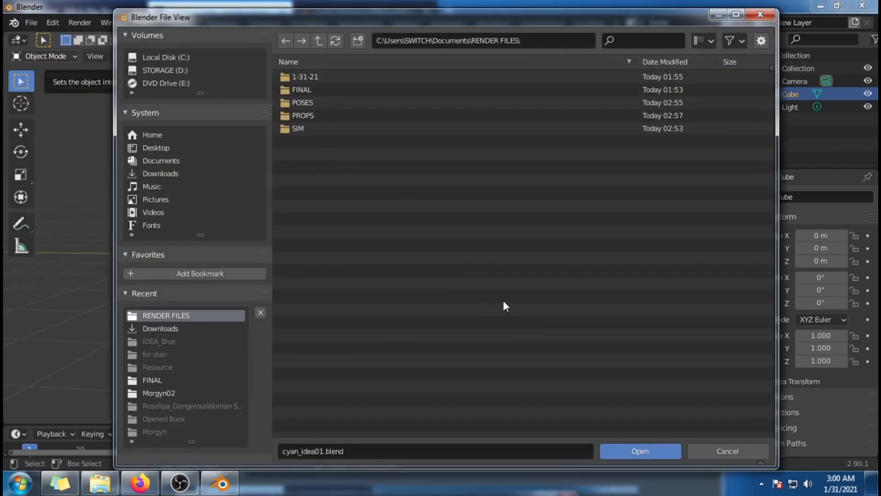
{"action": "double_click", "coordinate": [378, 102]}
{"action": "left_click", "coordinate": [387, 76]}
{"action": "double_click", "coordinate": [386, 76]}
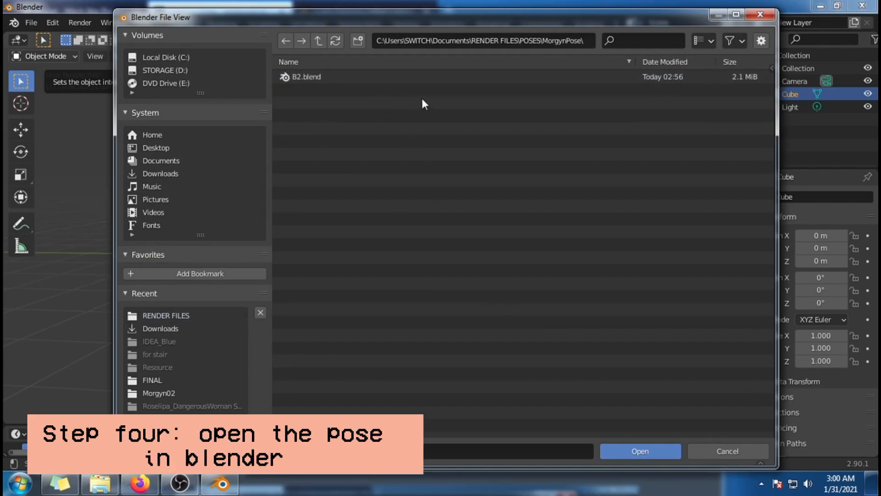
{"action": "left_click", "coordinate": [409, 78]}
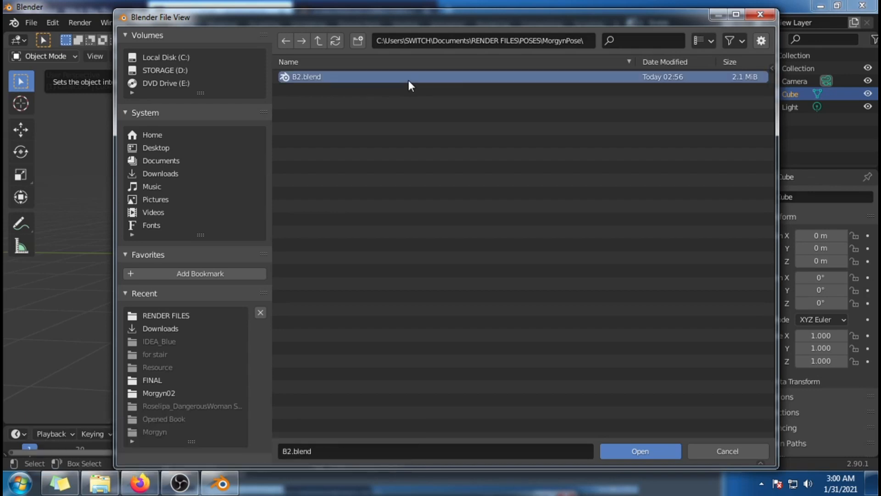
{"action": "left_click", "coordinate": [625, 450]}
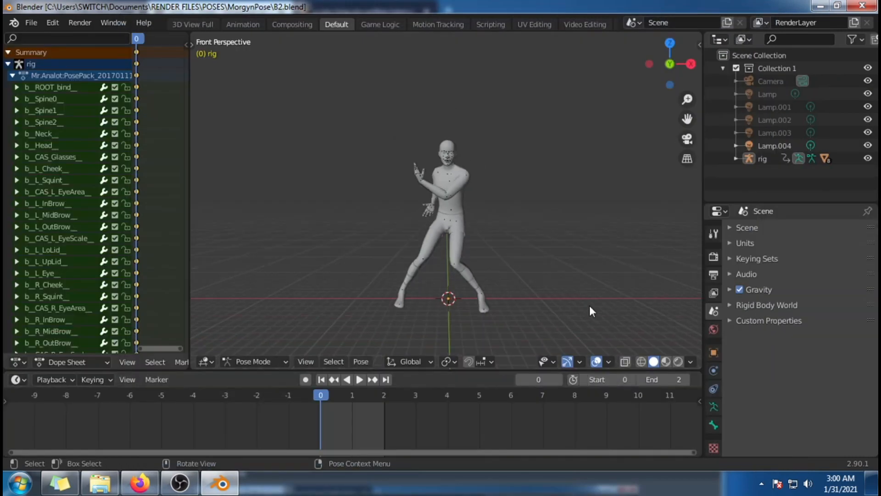
{"action": "middle_click_drag", "start_coordinate": [590, 301], "coordinate": [585, 322]}
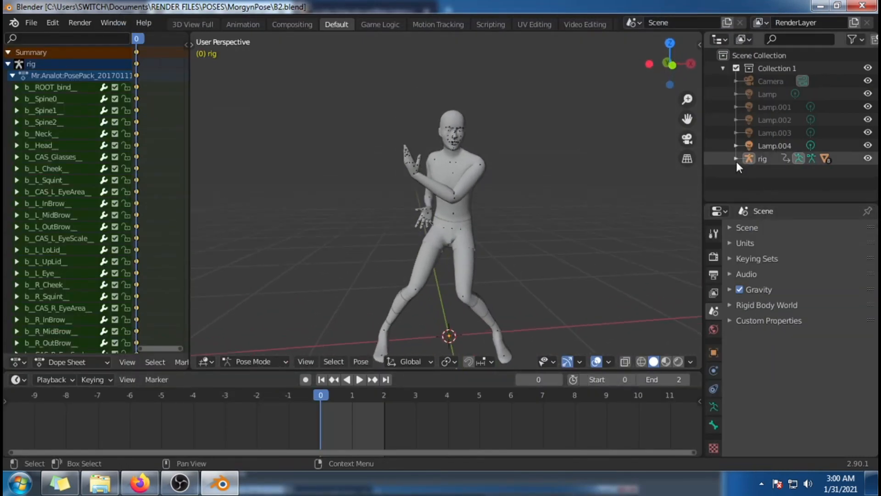
{"action": "left_click_drag", "start_coordinate": [188, 166], "coordinate": [5, 171]}
Step: Import the Collada file MorgynEmber.dae from RENDER FILES > SIM > Morgyn02 into the pose scene
{"action": "left_click", "coordinate": [35, 24]}
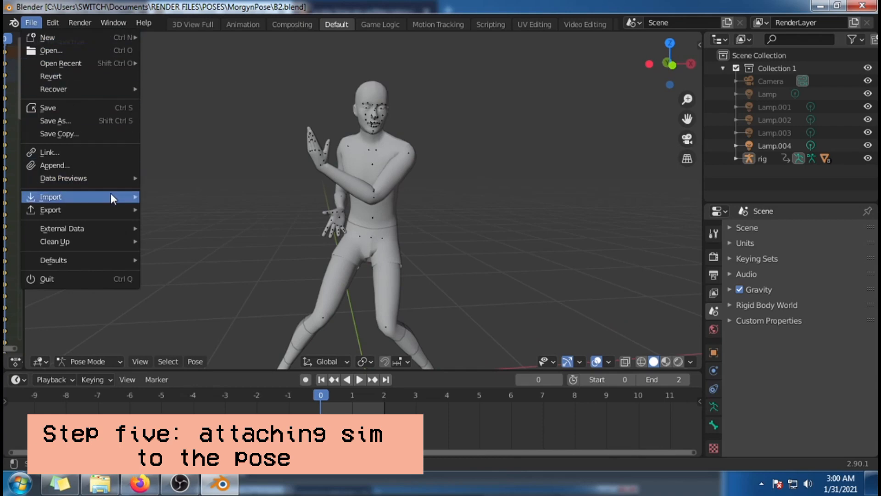
{"action": "mouse_move", "coordinate": [112, 195]}
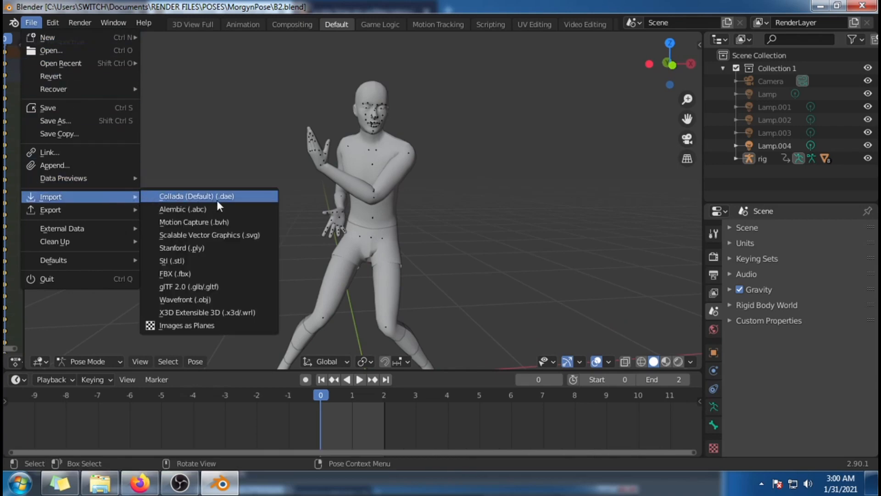
{"action": "left_click", "coordinate": [245, 198]}
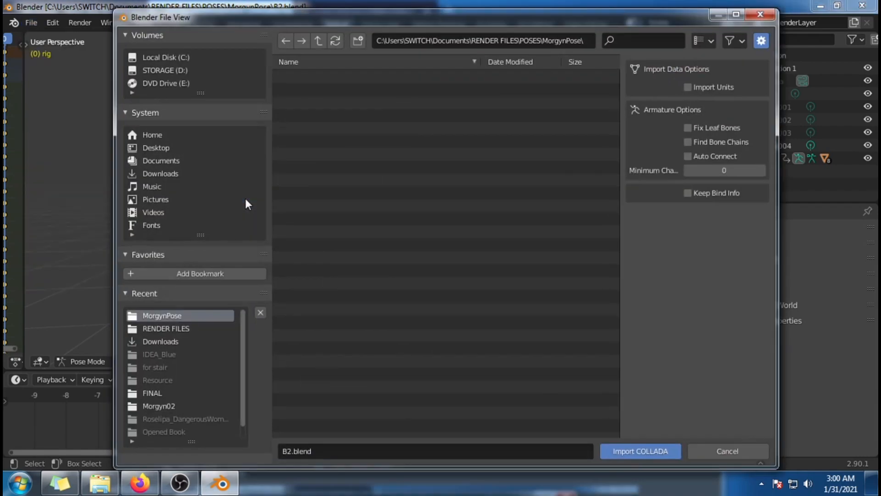
{"action": "left_click", "coordinate": [209, 328]}
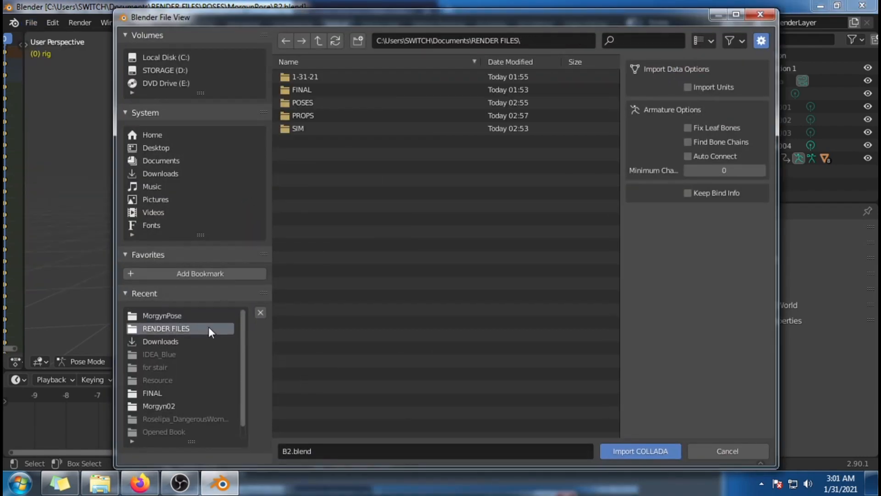
{"action": "left_click", "coordinate": [362, 129]}
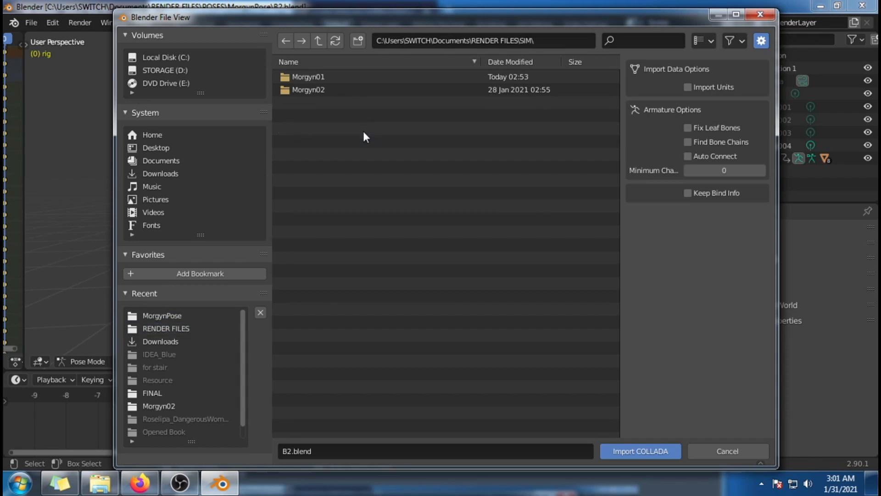
{"action": "left_click", "coordinate": [388, 86]}
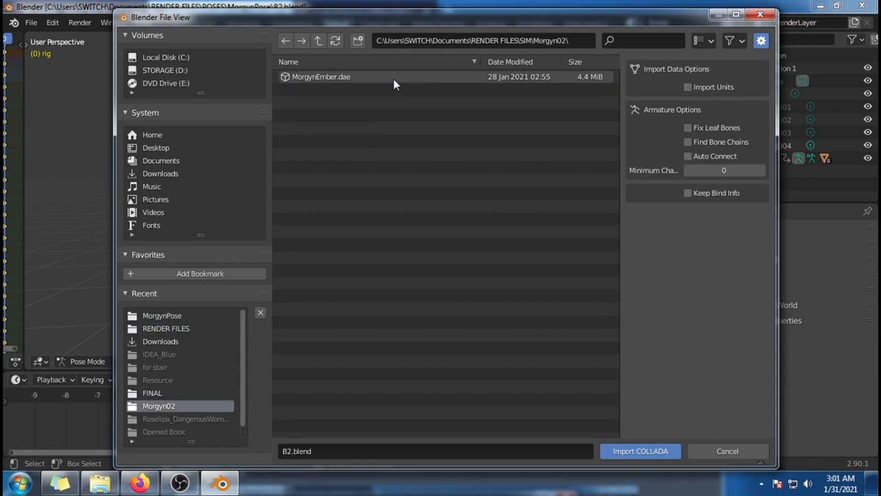
{"action": "double_click", "coordinate": [393, 77]}
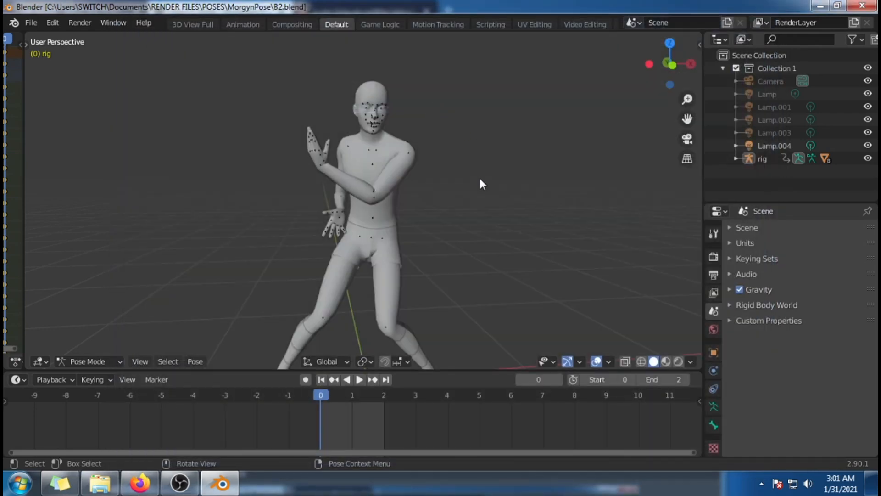
Step: Inspect the imported sim beside the posed figure in material preview, wireframe and solid shading
{"action": "middle_click_drag", "start_coordinate": [480, 178], "coordinate": [488, 269]}
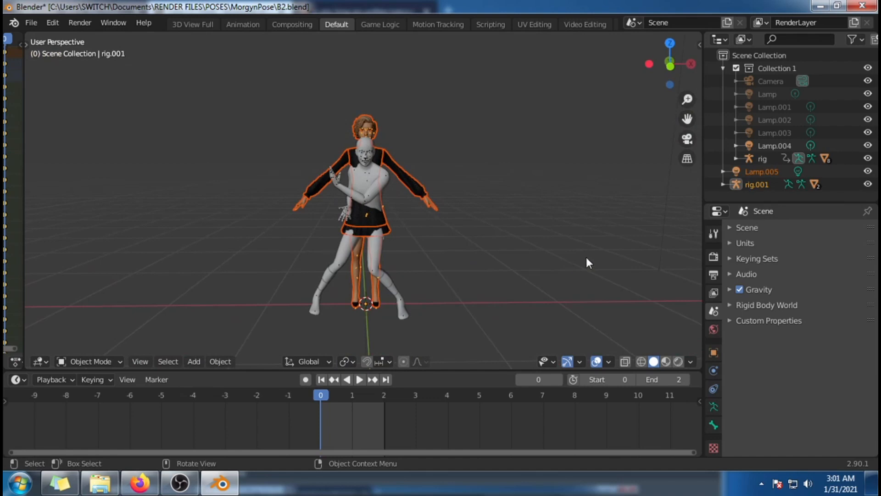
{"action": "middle_click_drag", "start_coordinate": [538, 267], "coordinate": [531, 296]}
{"action": "scroll", "coordinate": [532, 296], "scroll_direction": "up", "scroll_amount": 3}
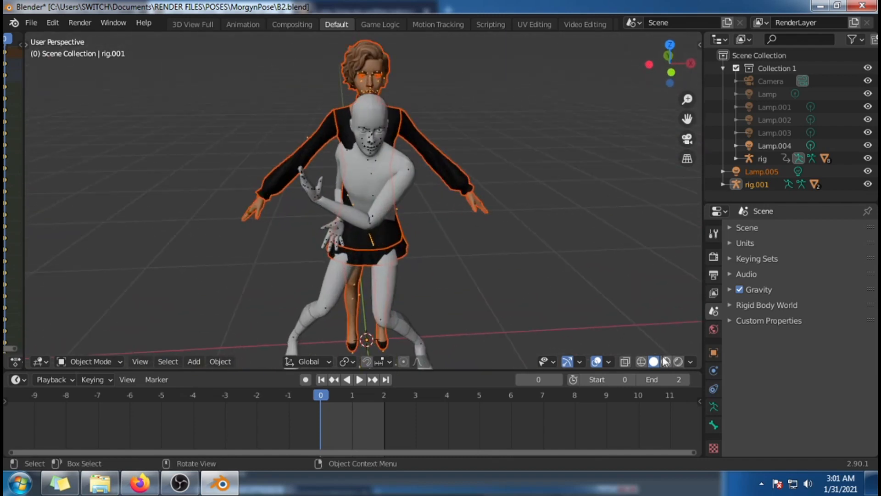
{"action": "scroll", "coordinate": [580, 247], "scroll_direction": "down", "scroll_amount": 2}
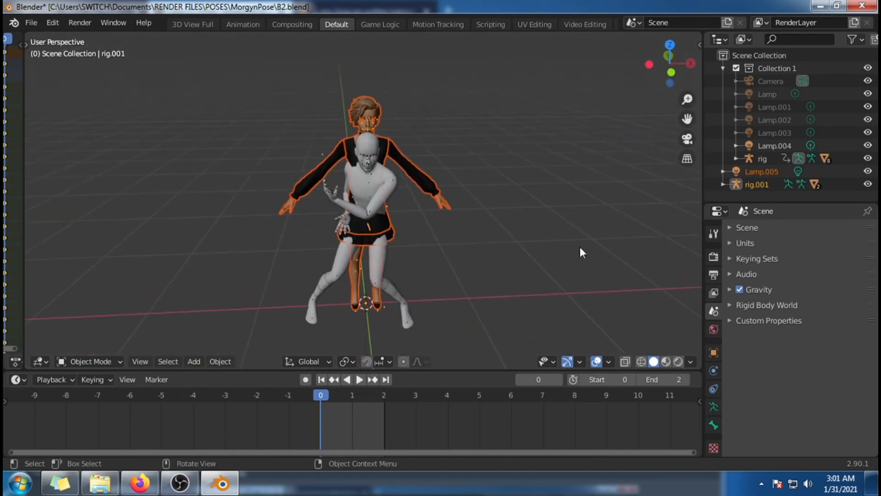
{"action": "left_click", "coordinate": [667, 363]}
{"action": "left_click", "coordinate": [639, 361]}
{"action": "left_click", "coordinate": [654, 362]}
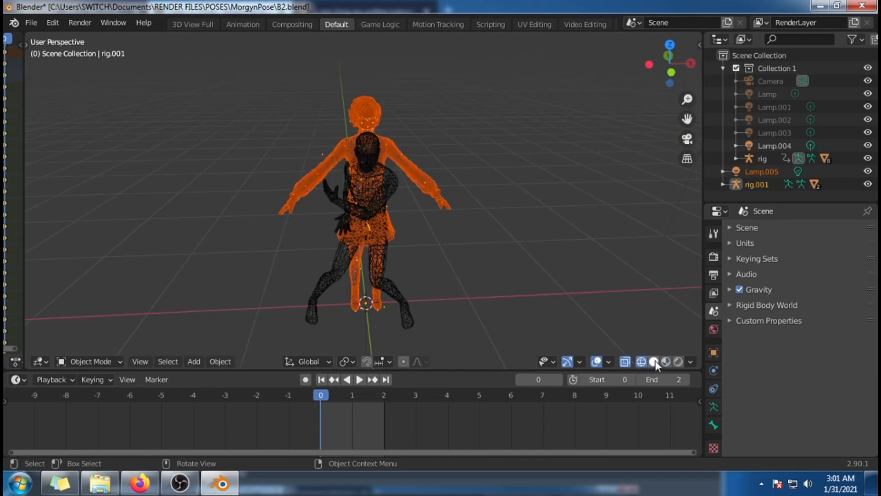
{"action": "middle_click_drag", "start_coordinate": [625, 299], "coordinate": [580, 224]}
{"action": "left_click", "coordinate": [723, 184]}
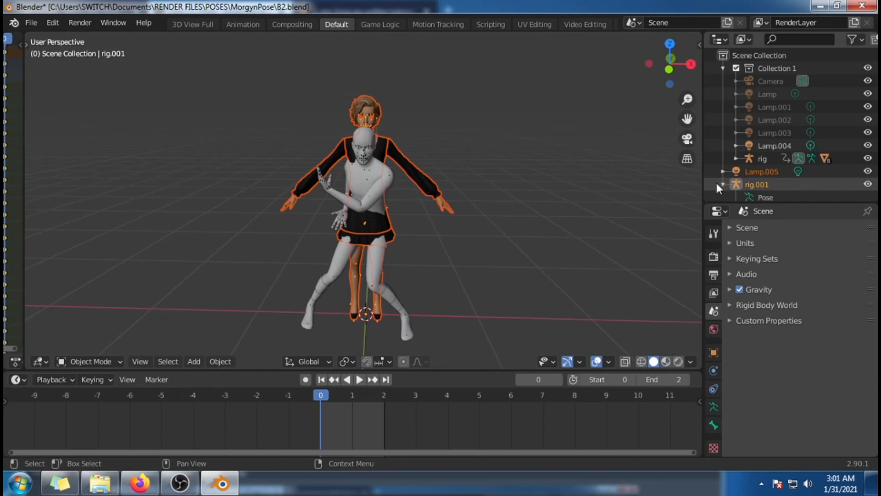
{"action": "scroll", "coordinate": [717, 183], "scroll_direction": "down", "scroll_amount": 3}
{"action": "left_click", "coordinate": [784, 177]}
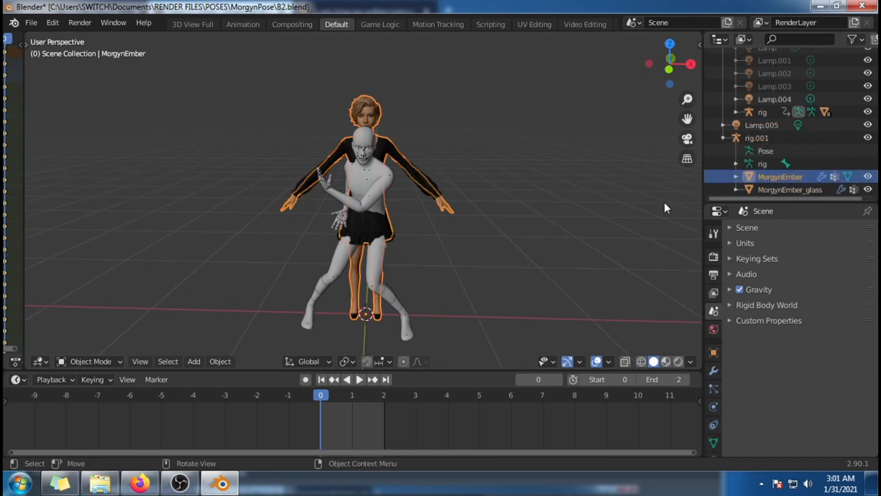
{"action": "left_click", "coordinate": [724, 138]}
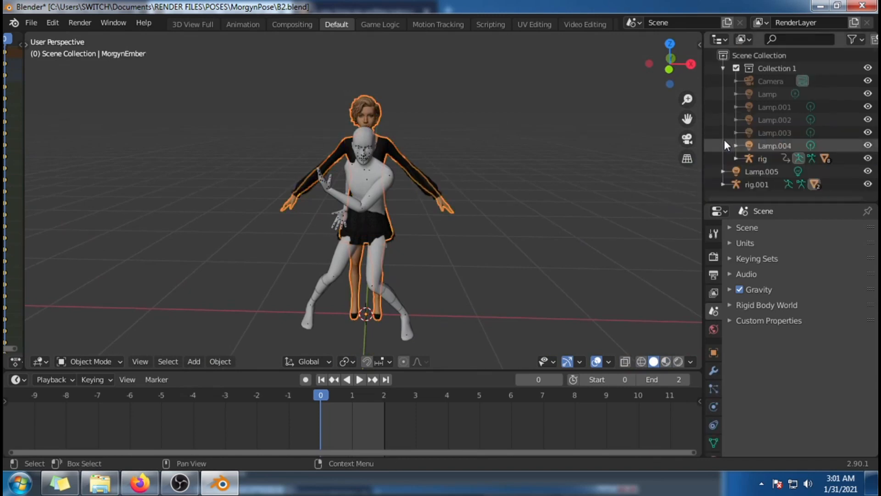
{"action": "left_click", "coordinate": [725, 146]}
Step: Expand the imported sim's rig.001 in the scene hierarchy and select its MorgynEmber mesh
{"action": "left_click", "coordinate": [758, 185]}
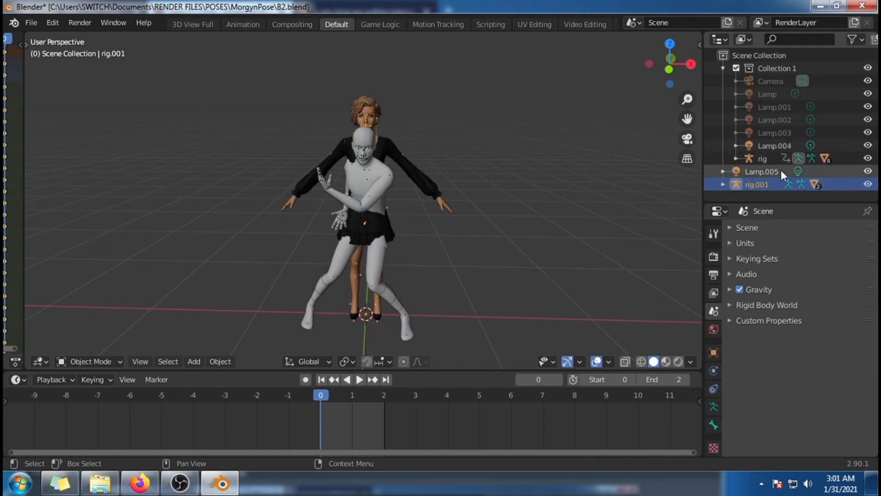
{"action": "left_click", "coordinate": [723, 185]}
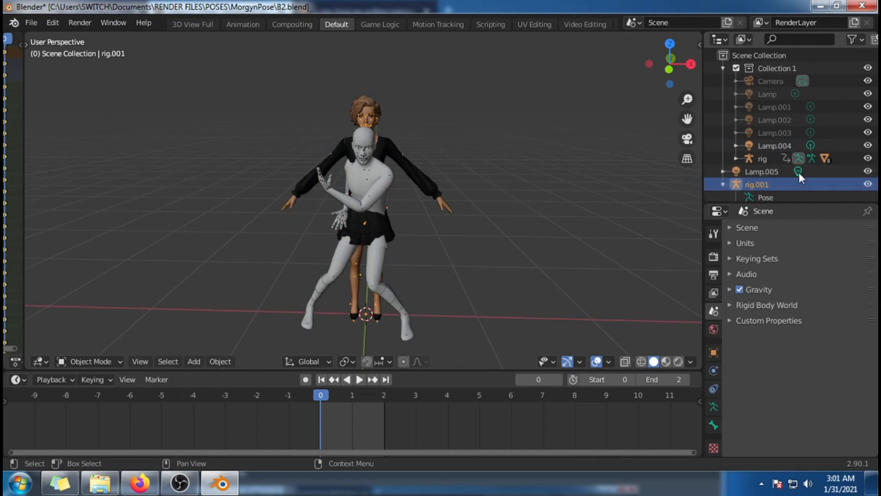
{"action": "scroll", "coordinate": [800, 173], "scroll_direction": "down", "scroll_amount": 3}
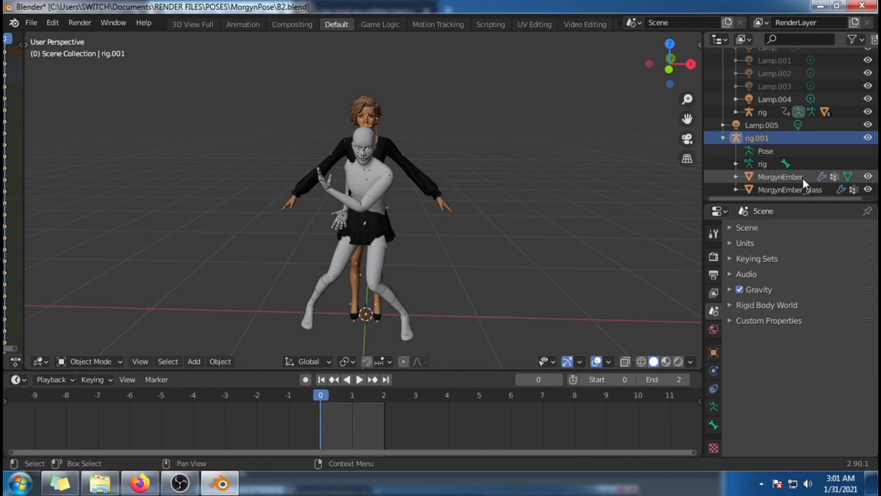
{"action": "left_click", "coordinate": [803, 178]}
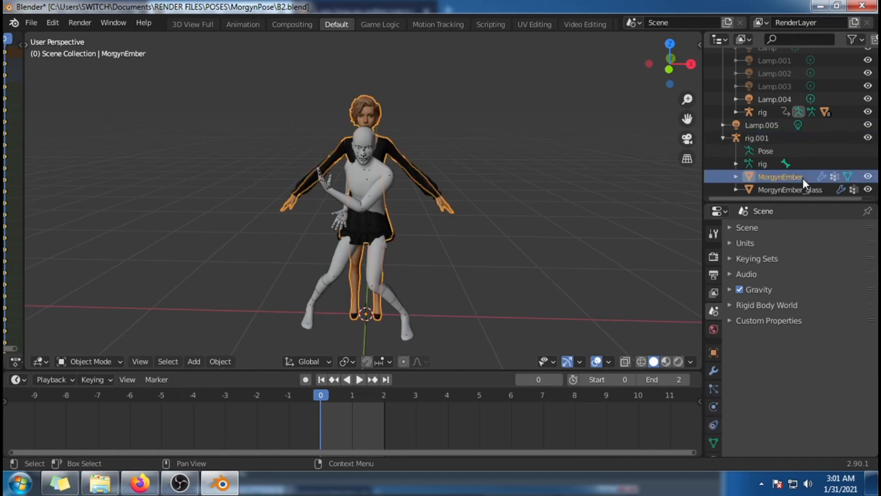
Step: Set the Armature modifier's object to rig on both the MorgynEmber and MorgynEmber_glass meshes
{"action": "left_click", "coordinate": [714, 371]}
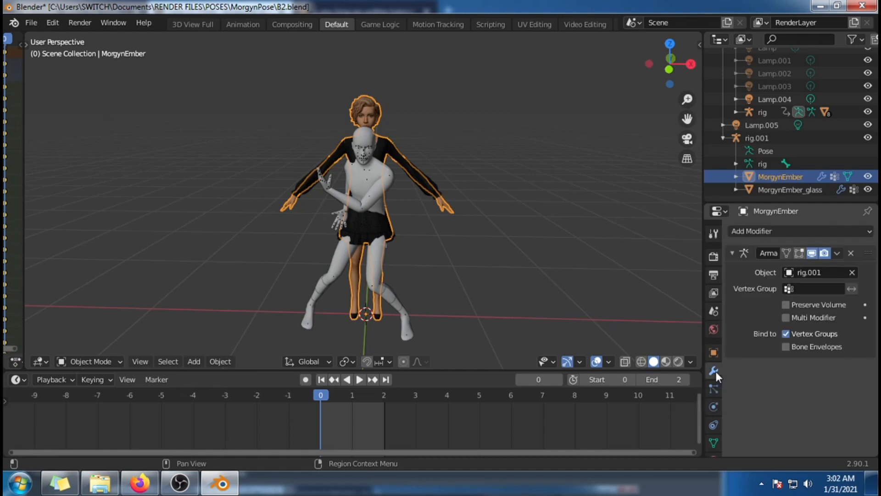
{"action": "left_click", "coordinate": [817, 272]}
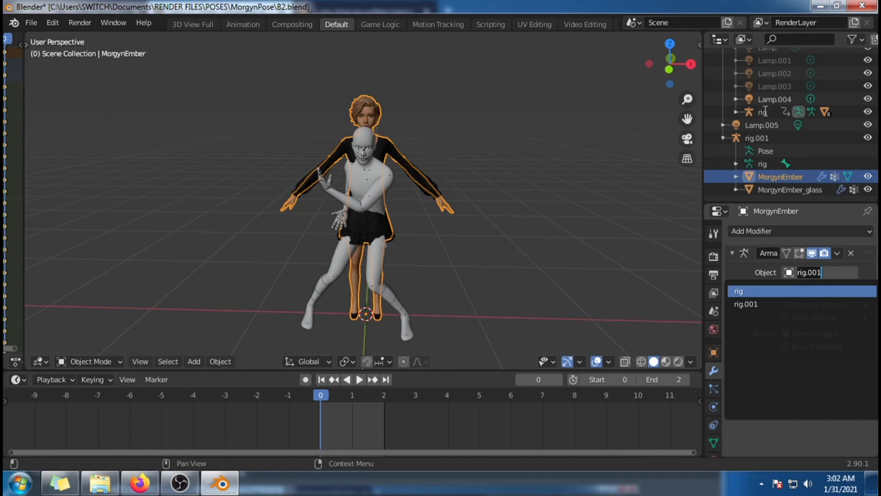
{"action": "left_click", "coordinate": [769, 290]}
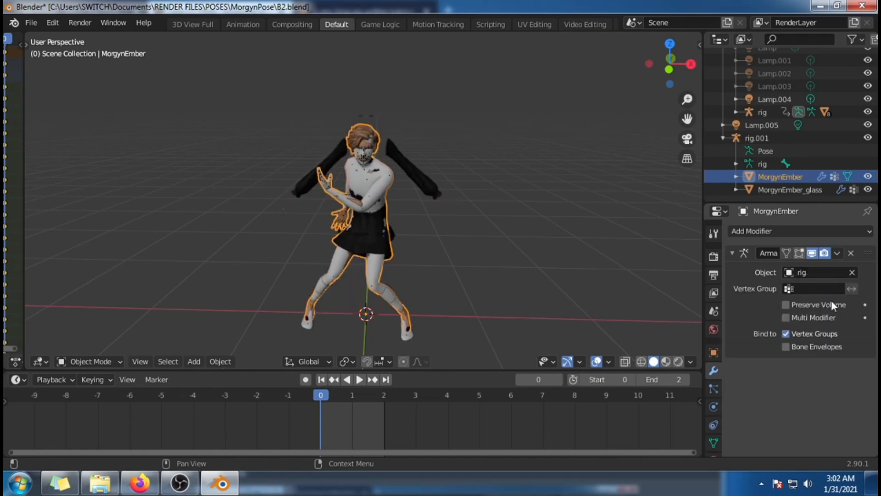
{"action": "left_click", "coordinate": [798, 192]}
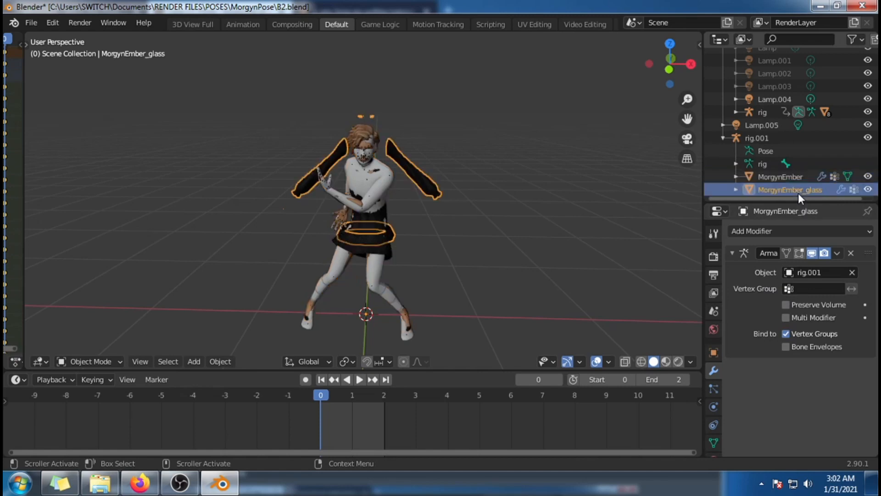
{"action": "left_click", "coordinate": [820, 274]}
{"action": "left_click", "coordinate": [758, 291]}
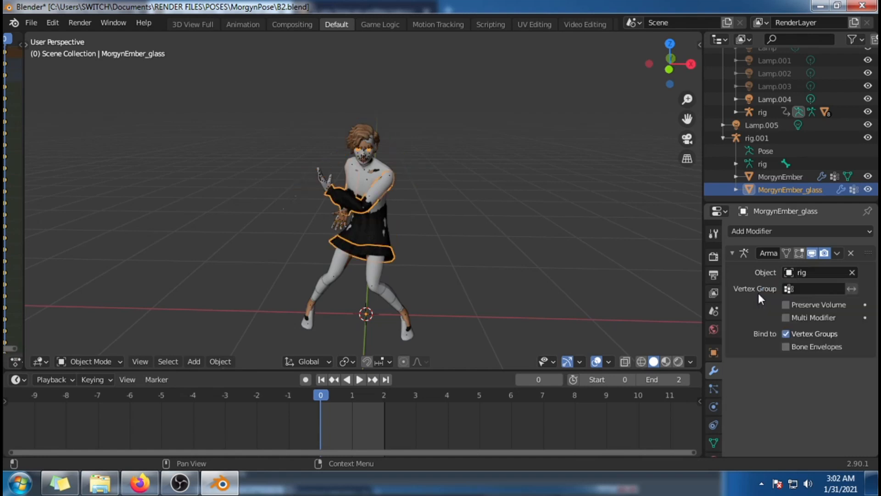
Step: Delete the imported armature rig.001 from the scene while keeping its two sim meshes
{"action": "mouse_move", "coordinate": [556, 212]}
{"action": "middle_mouse_down"}
{"action": "mouse_move", "coordinate": [386, 213]}
{"action": "mouse_move", "coordinate": [507, 220]}
{"action": "mouse_move", "coordinate": [551, 197]}
{"action": "middle_mouse_up"}
{"action": "left_click", "coordinate": [724, 138]}
{"action": "left_click", "coordinate": [724, 185]}
{"action": "scroll", "coordinate": [765, 183], "scroll_direction": "down", "scroll_amount": 3}
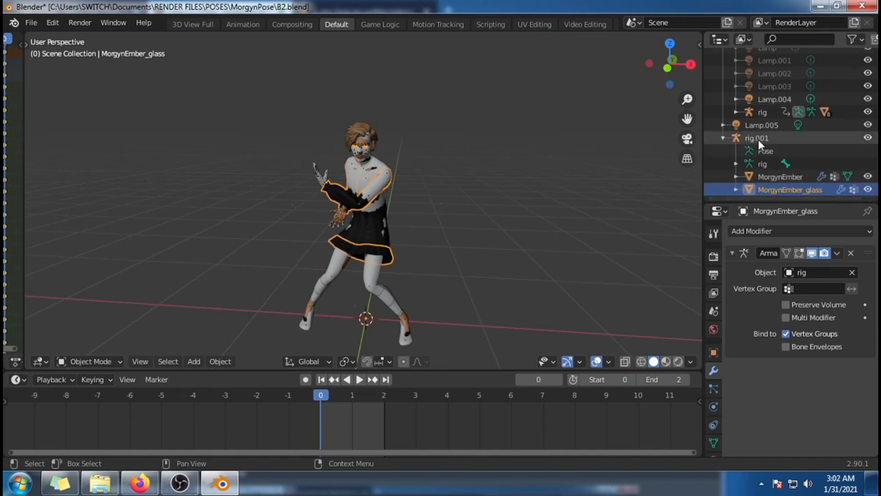
{"action": "right_click", "coordinate": [759, 139]}
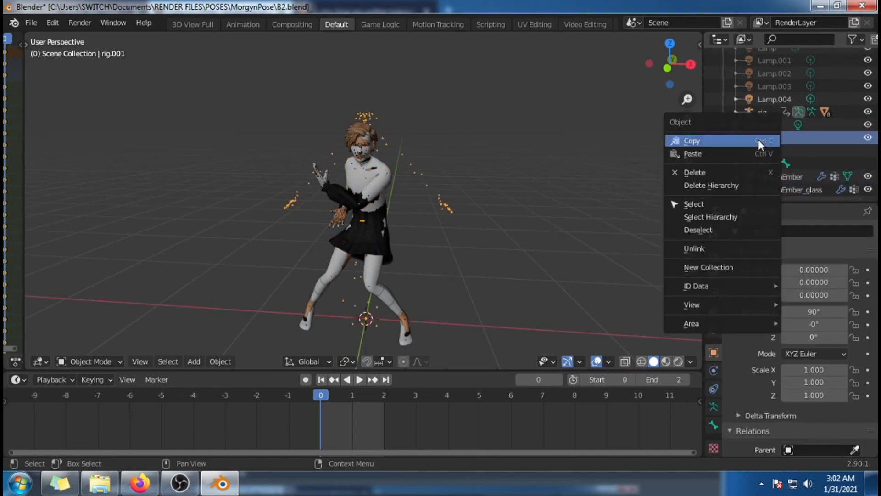
{"action": "left_click", "coordinate": [729, 171]}
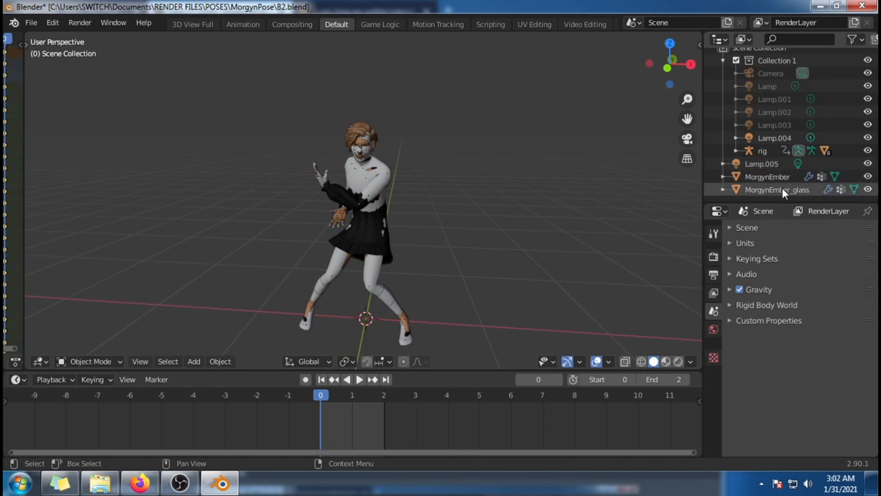
Step: Expand the pose rig in the scene hierarchy and delete its placeholder meshes bottom, bottom_2, bottom_2_3 and feet
{"action": "left_click", "coordinate": [737, 151]}
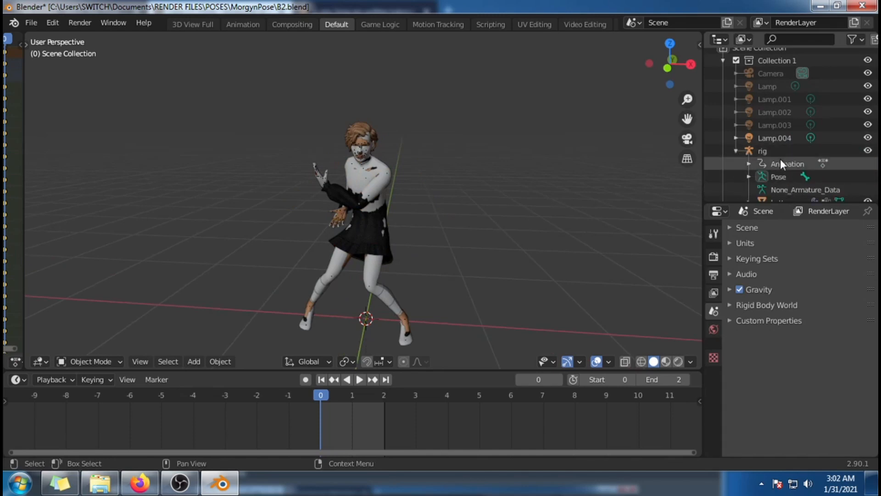
{"action": "scroll", "coordinate": [808, 156], "scroll_direction": "down", "scroll_amount": 2}
{"action": "scroll", "coordinate": [803, 154], "scroll_direction": "down", "scroll_amount": 2}
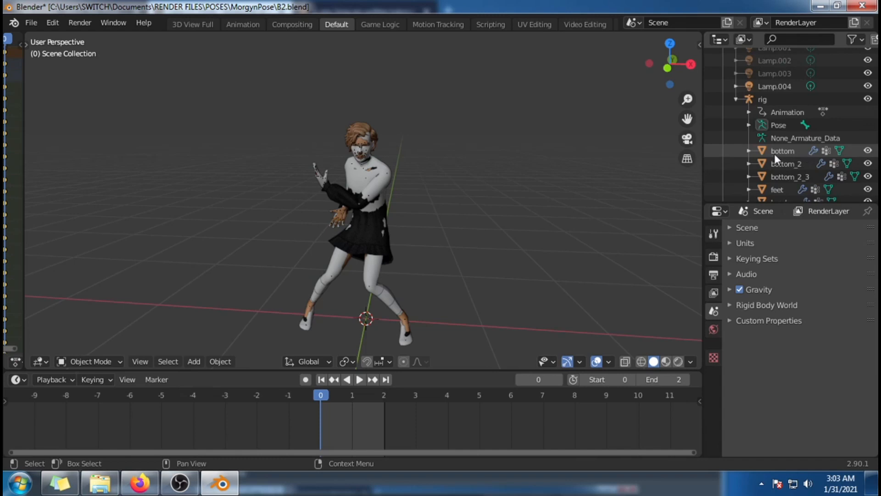
{"action": "left_click", "coordinate": [781, 152]}
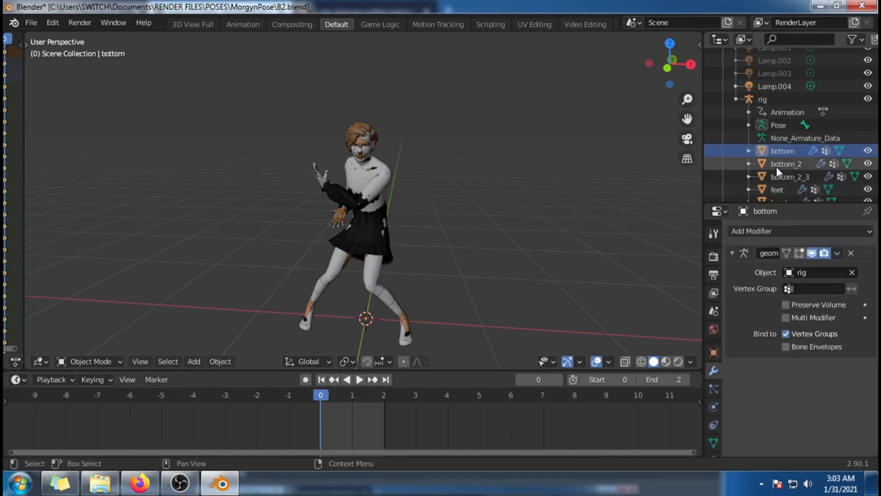
{"action": "scroll", "coordinate": [776, 166], "scroll_direction": "down", "scroll_amount": 2}
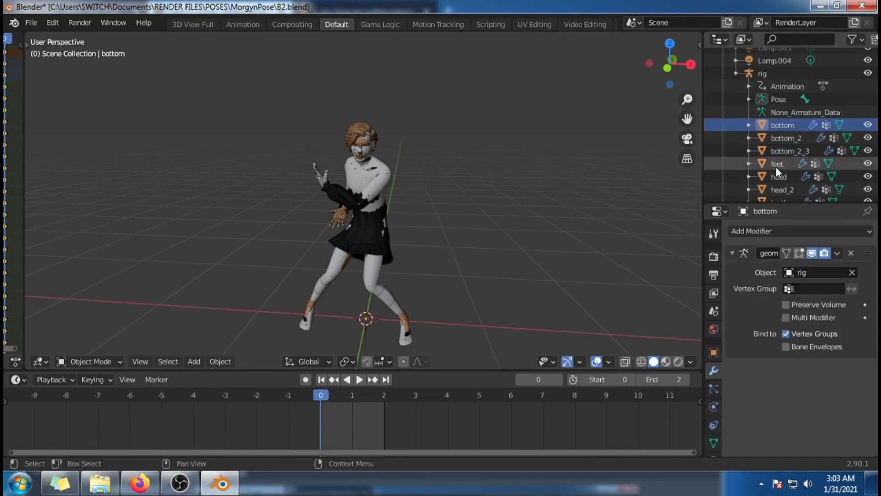
{"action": "right_click", "coordinate": [785, 125]}
{"action": "left_click", "coordinate": [780, 126]}
{"action": "right_click", "coordinate": [791, 125]}
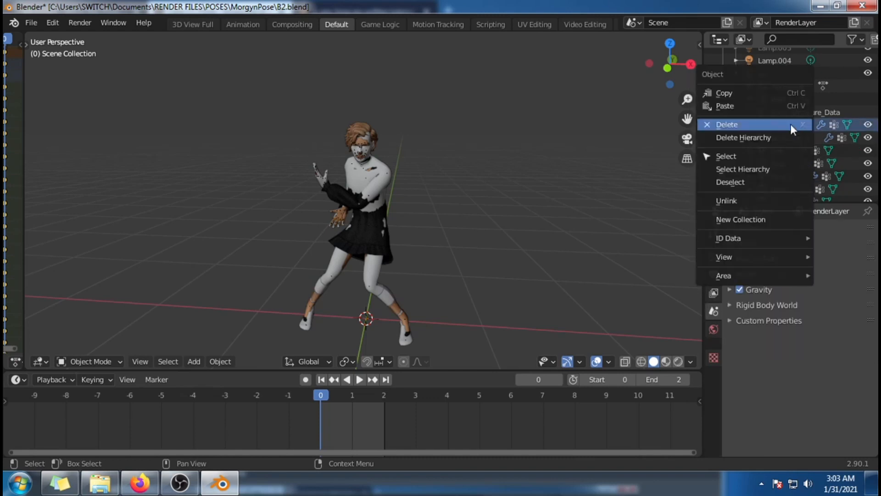
{"action": "left_click", "coordinate": [776, 125]}
{"action": "right_click", "coordinate": [780, 128]}
{"action": "left_click", "coordinate": [781, 128]}
{"action": "right_click", "coordinate": [781, 128]}
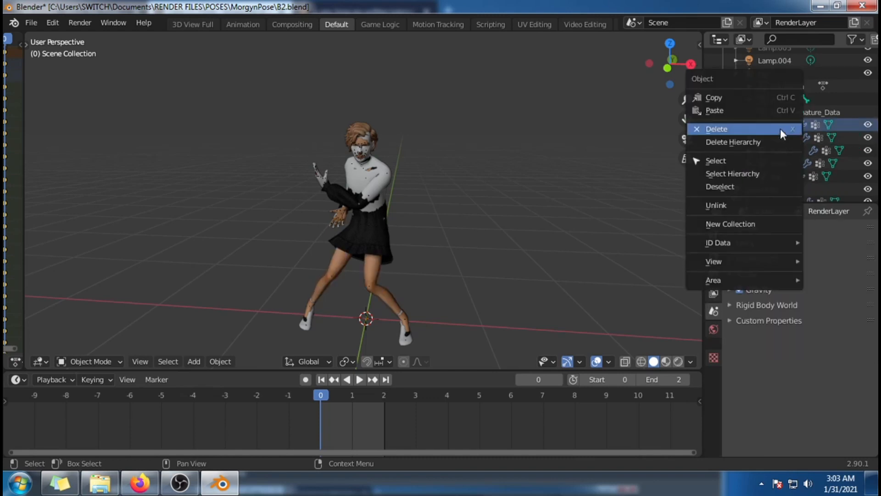
{"action": "left_click", "coordinate": [781, 129]}
Step: Delete the remaining placeholder meshes under the pose rig, including head and head_2
{"action": "right_click", "coordinate": [780, 129]}
{"action": "left_click", "coordinate": [780, 128]}
{"action": "right_click", "coordinate": [780, 128]}
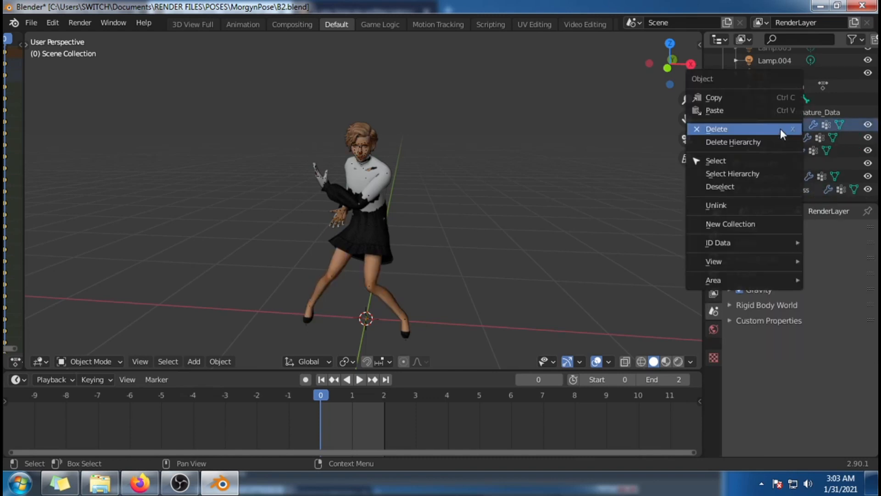
{"action": "left_click", "coordinate": [780, 129]}
{"action": "left_click", "coordinate": [784, 137]}
{"action": "right_click", "coordinate": [781, 140]}
{"action": "left_click", "coordinate": [782, 139]}
{"action": "right_click", "coordinate": [789, 149]}
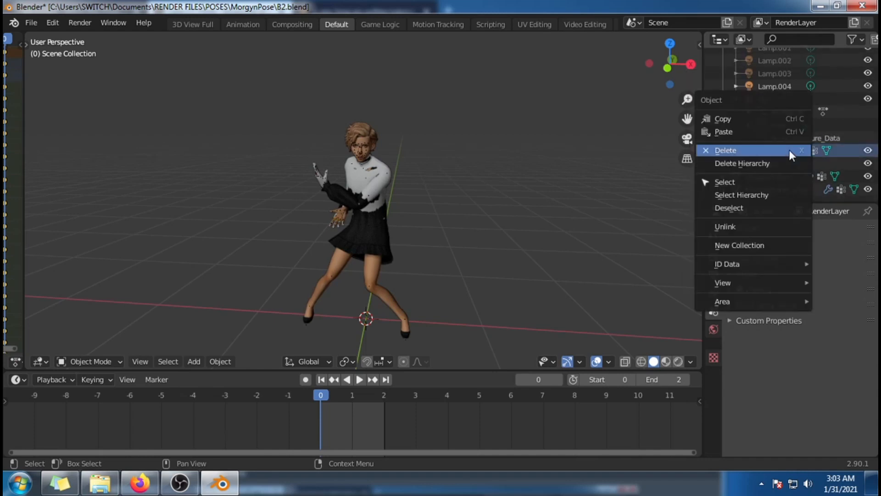
{"action": "left_click", "coordinate": [774, 151]}
Step: Inspect the posed sim up close and from several angles for leftover placeholder geometry
{"action": "middle_click_drag", "start_coordinate": [375, 305], "coordinate": [512, 306]}
{"action": "scroll", "coordinate": [502, 285], "scroll_direction": "up", "scroll_amount": 4}
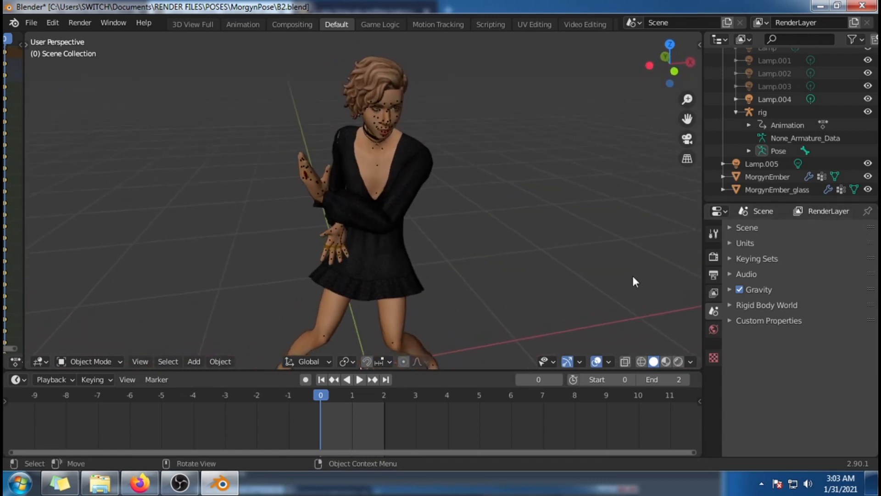
{"action": "scroll", "coordinate": [583, 311], "scroll_direction": "down", "scroll_amount": 3}
{"action": "middle_click_drag", "start_coordinate": [582, 311], "coordinate": [542, 363]}
{"action": "scroll", "coordinate": [582, 311], "scroll_direction": "up", "scroll_amount": 1}
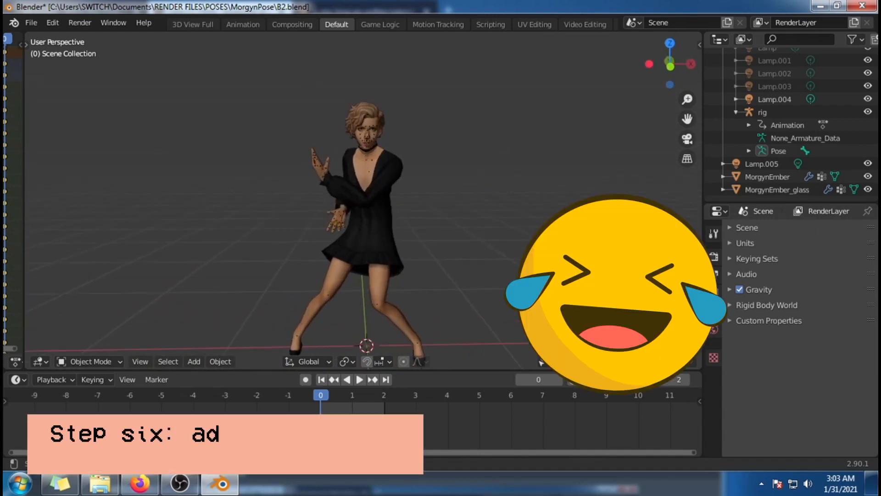
{"action": "middle_click_drag", "start_coordinate": [618, 297], "coordinate": [584, 291]}
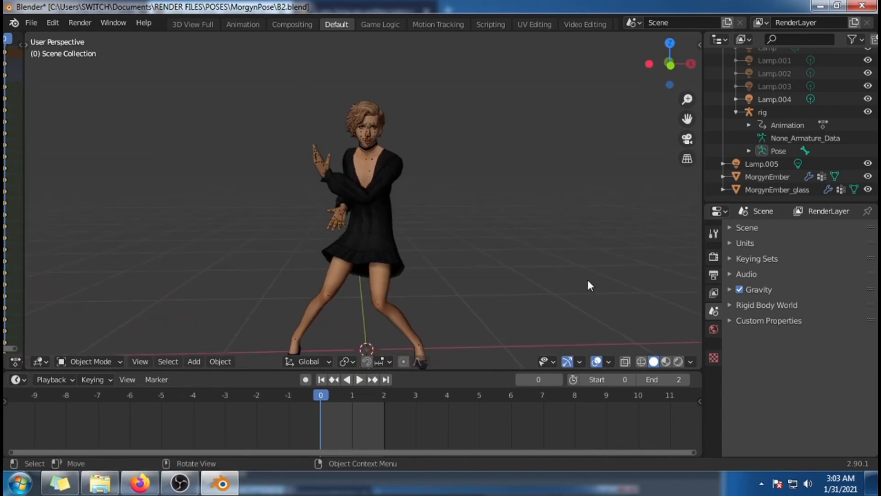
Step: Start an Append and browse into bookmesh.blend in RENDER FILES > PROPS > OpenBook
{"action": "left_click", "coordinate": [31, 23]}
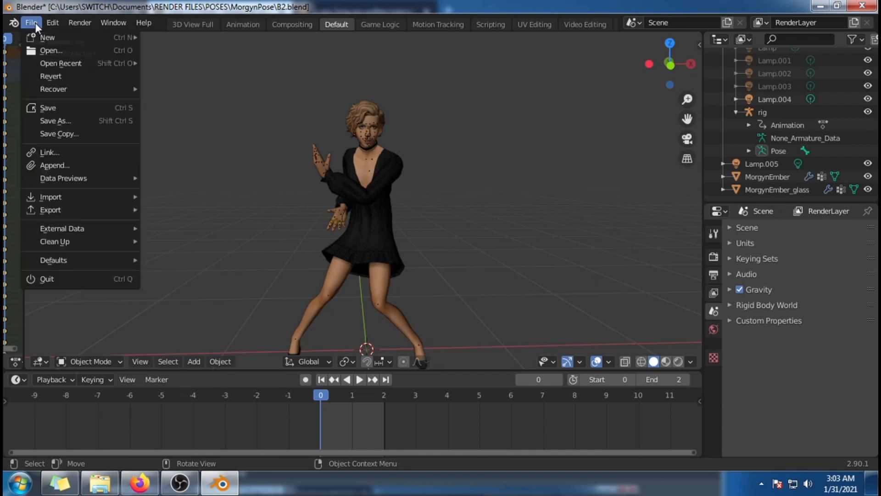
{"action": "left_click", "coordinate": [75, 166]}
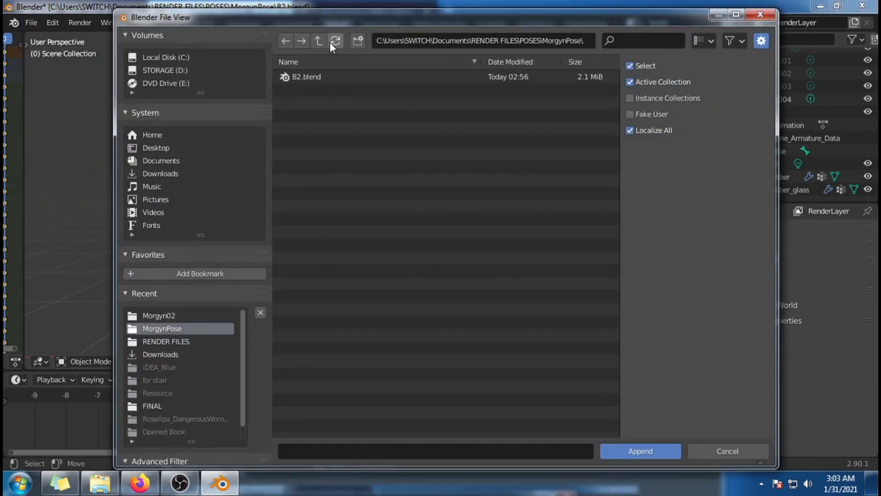
{"action": "left_click", "coordinate": [190, 341]}
{"action": "left_click", "coordinate": [365, 115]}
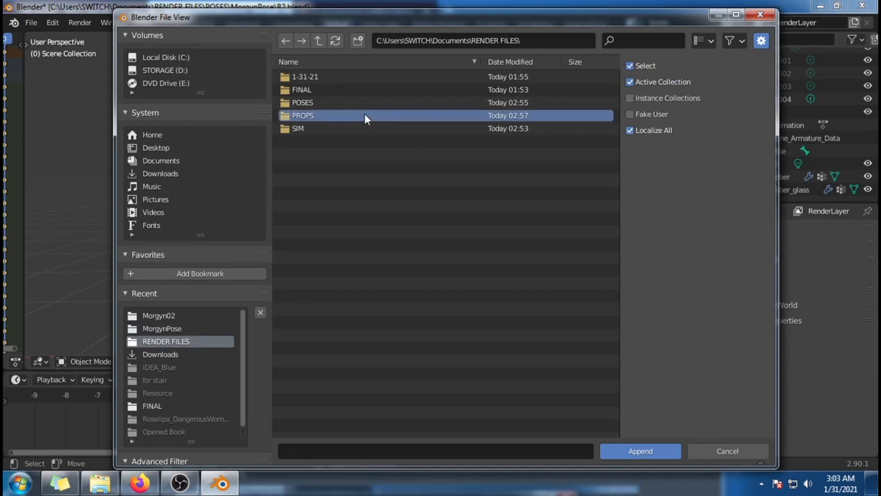
{"action": "double_click", "coordinate": [364, 114]}
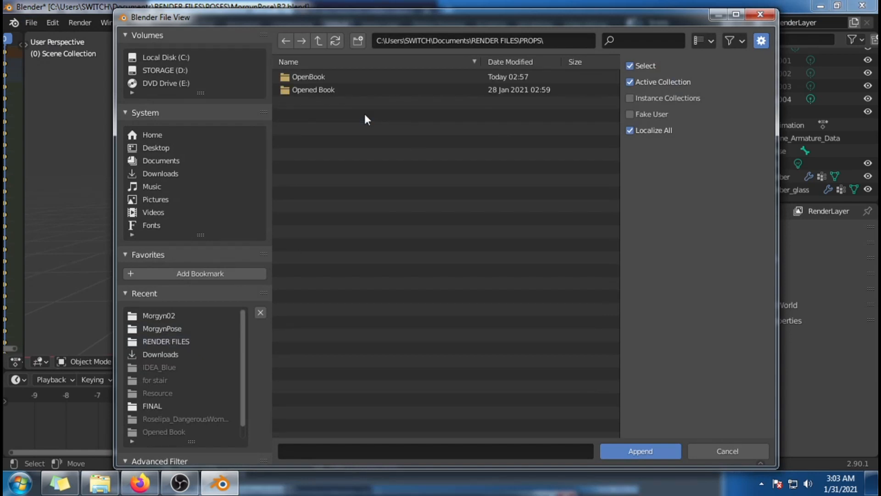
{"action": "double_click", "coordinate": [365, 77]}
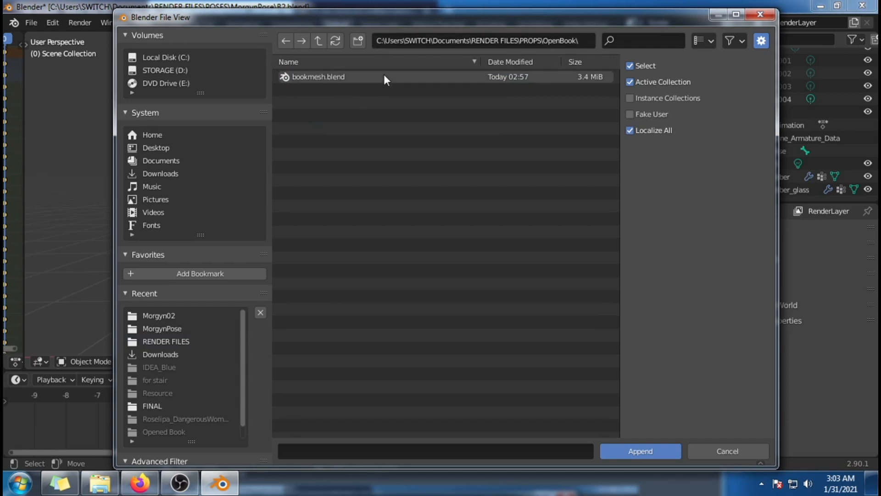
{"action": "left_click", "coordinate": [384, 77]}
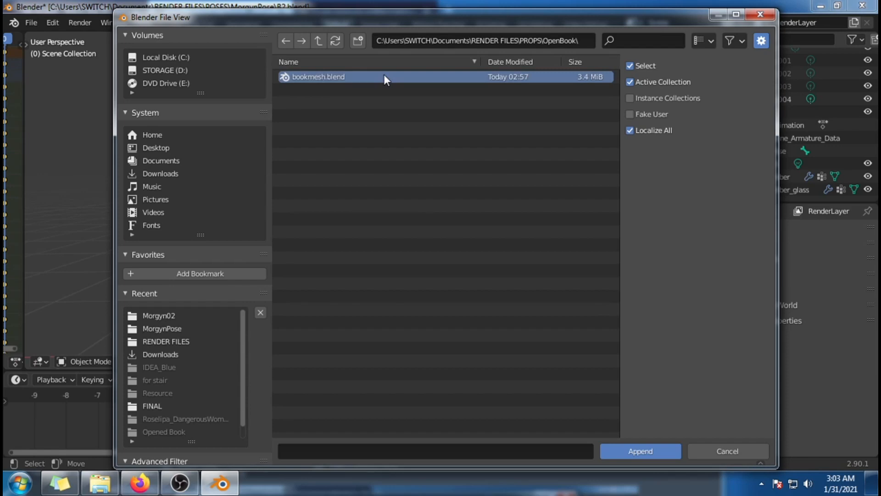
{"action": "double_click", "coordinate": [386, 78]}
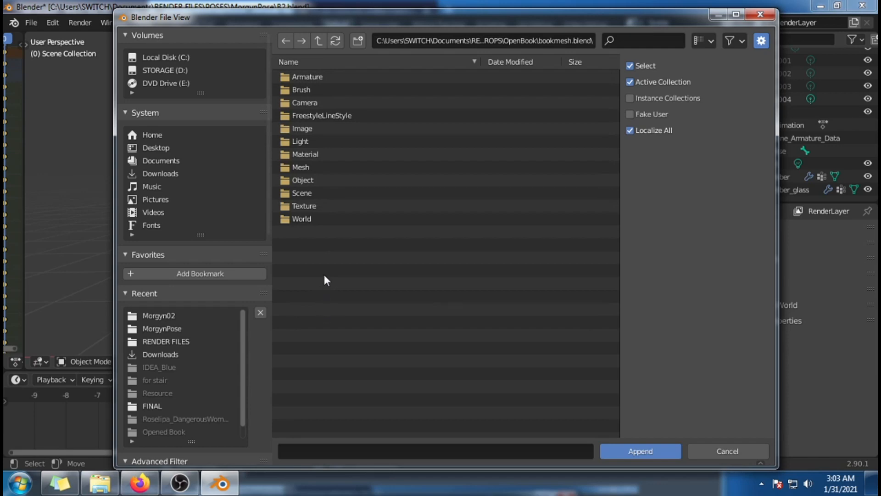
Step: Append the rig and s4studio_mesh_1 objects from bookmesh.blend into the pose scene
{"action": "left_click", "coordinate": [351, 180]}
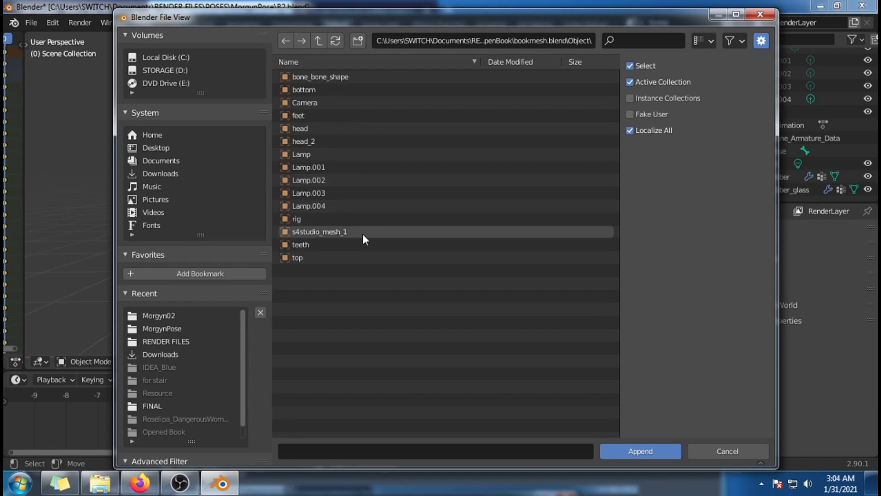
{"action": "left_click", "coordinate": [373, 231]}
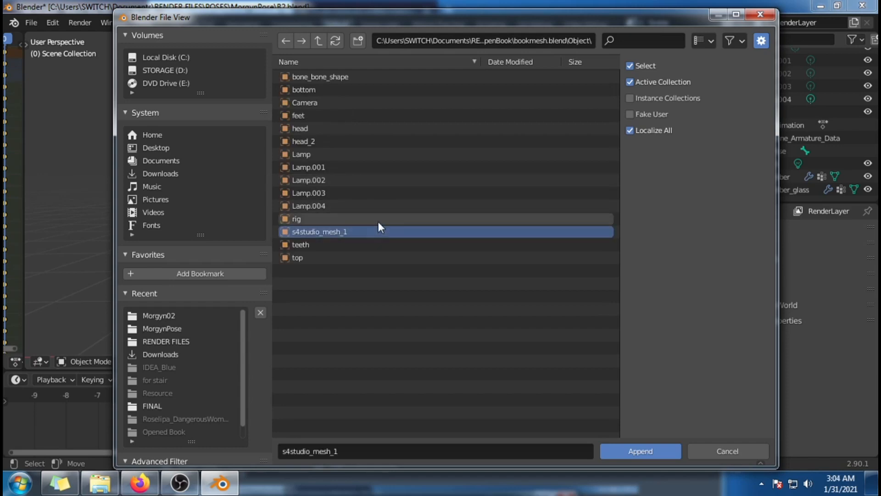
{"action": "left_click", "coordinate": [394, 219], "text": "ctrl"}
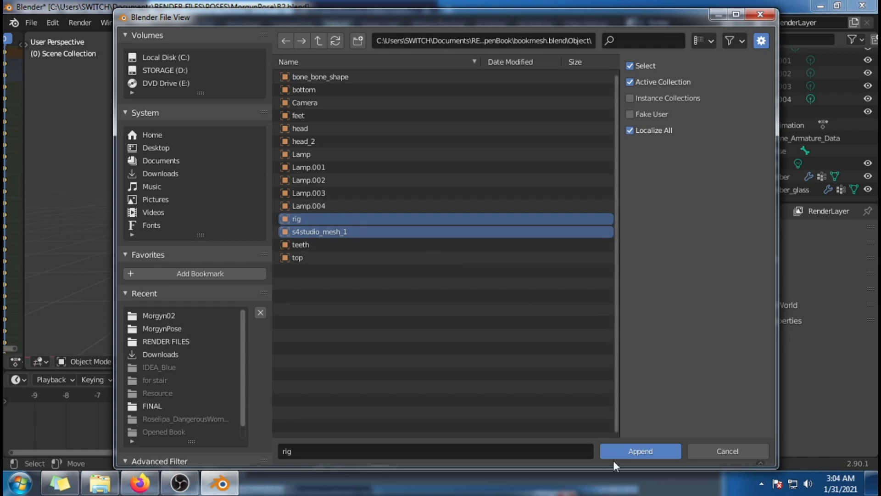
{"action": "left_click", "coordinate": [624, 451]}
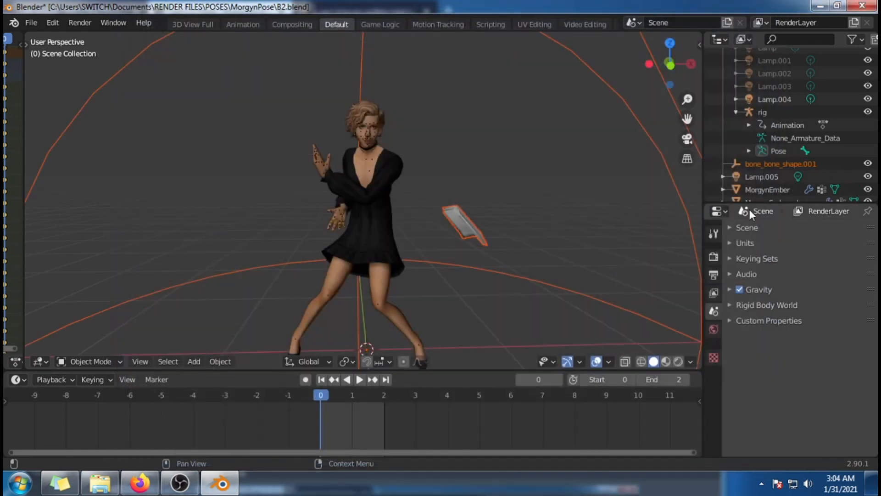
Step: Select the appended book mesh s4studio_mesh_1 and set its Armature modifier's object to rig
{"action": "scroll", "coordinate": [583, 204], "scroll_direction": "down", "scroll_amount": 2}
{"action": "middle_click_drag", "start_coordinate": [564, 226], "coordinate": [514, 233]}
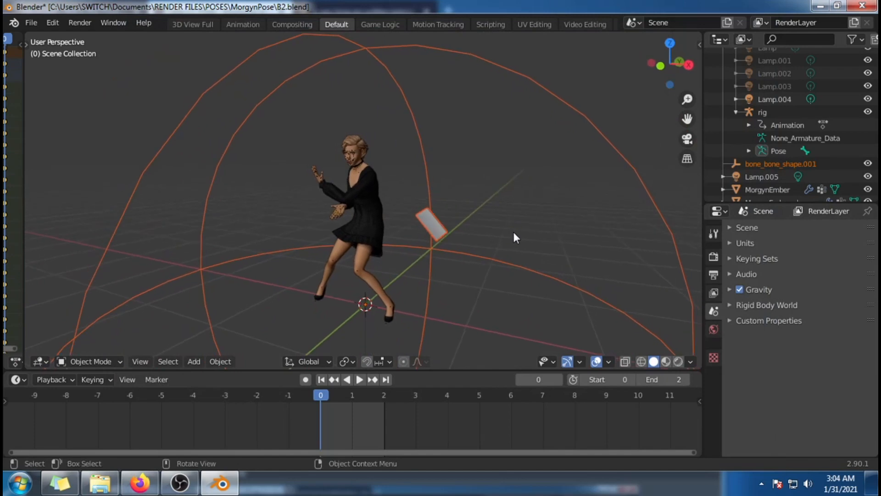
{"action": "scroll", "coordinate": [514, 232], "scroll_direction": "up", "scroll_amount": 1}
{"action": "scroll", "coordinate": [766, 170], "scroll_direction": "down", "scroll_amount": 3}
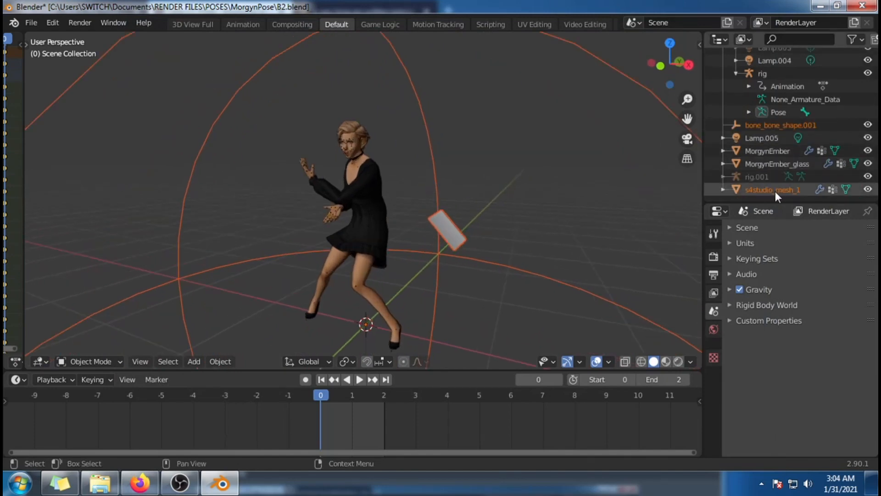
{"action": "left_click", "coordinate": [775, 190]}
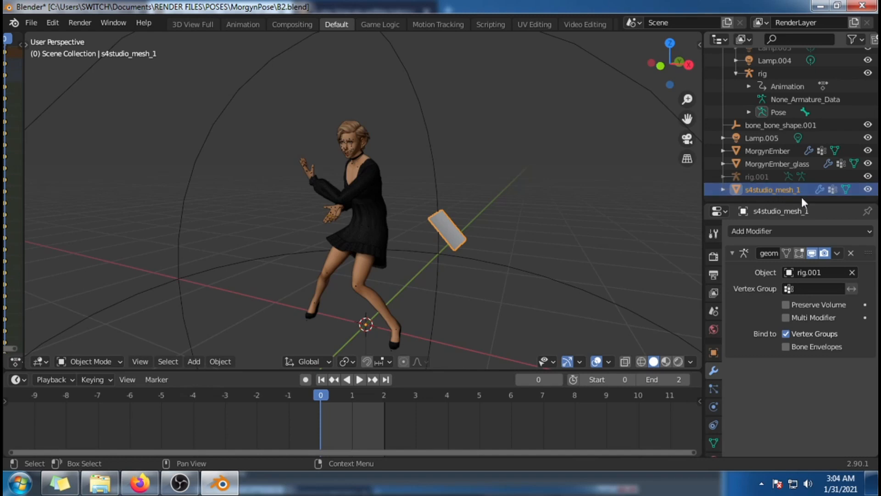
{"action": "left_click", "coordinate": [814, 275]}
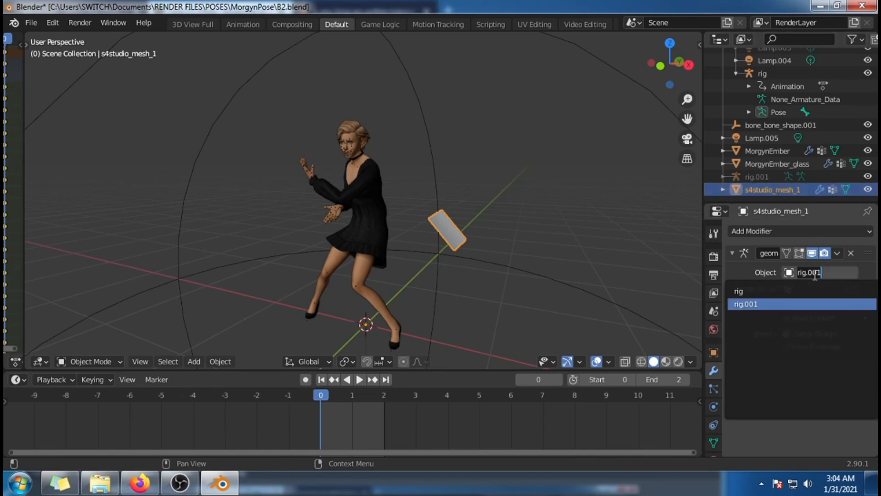
{"action": "left_click", "coordinate": [757, 289]}
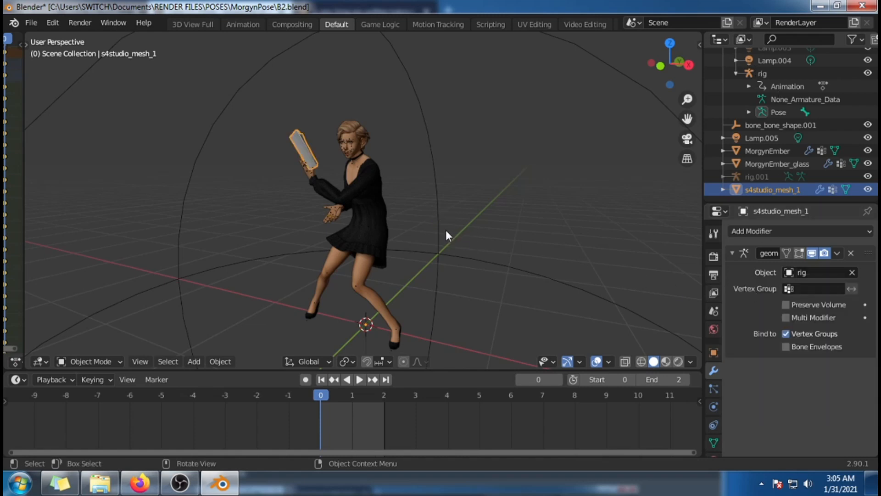
Step: Delete the leftover bone_bone_shape.001 object from the pose scene
{"action": "middle_click_drag", "start_coordinate": [443, 229], "coordinate": [573, 273]}
{"action": "scroll", "coordinate": [638, 253], "scroll_direction": "up", "scroll_amount": 4}
{"action": "middle_click_drag", "start_coordinate": [637, 253], "coordinate": [498, 249]}
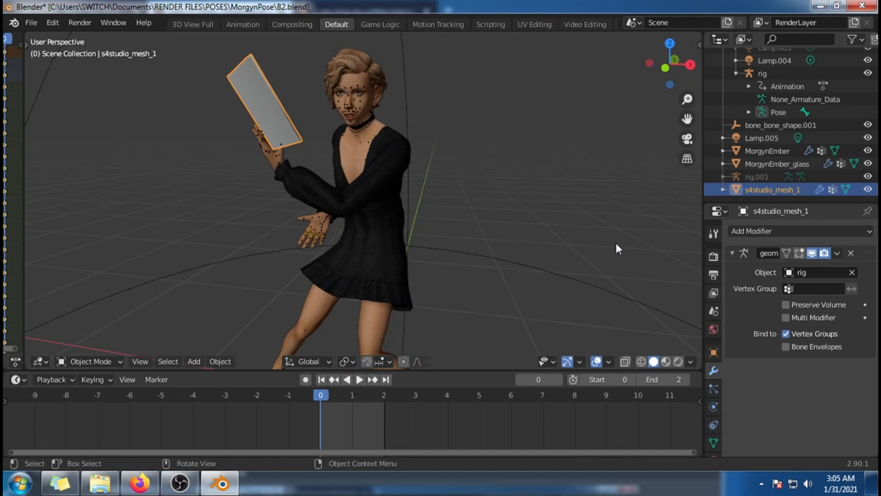
{"action": "left_click", "coordinate": [760, 178]}
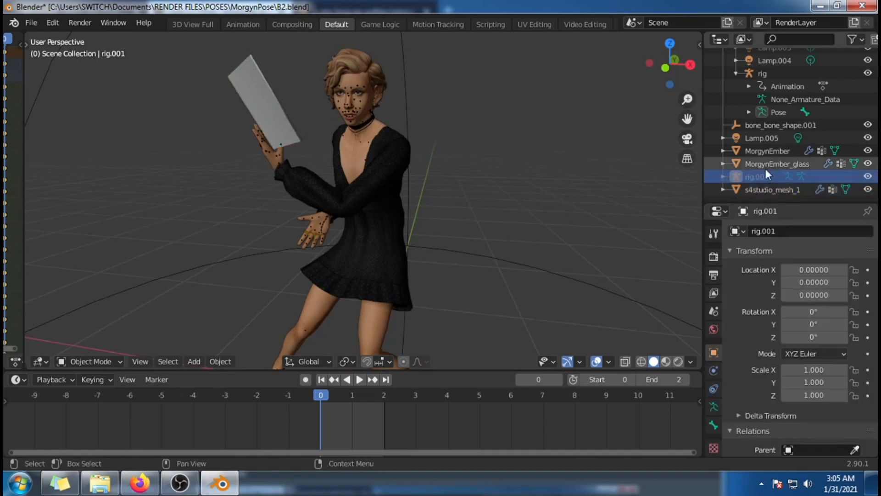
{"action": "right_click", "coordinate": [773, 129]}
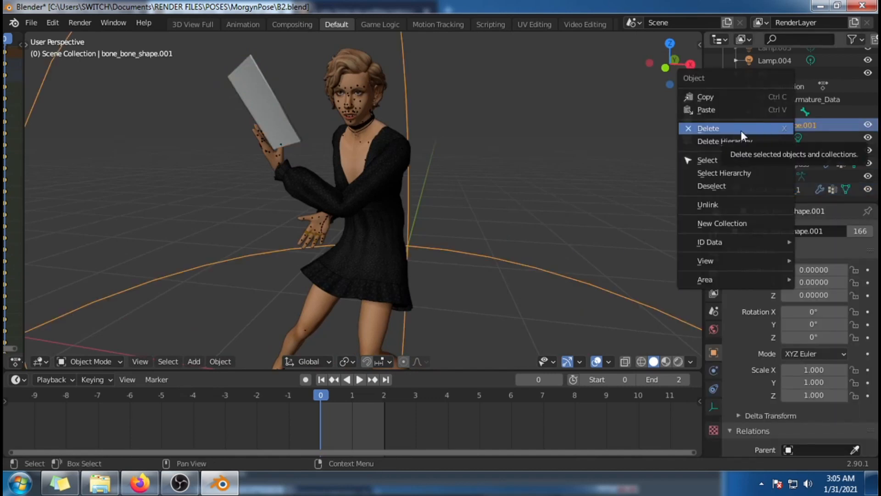
{"action": "right_click", "coordinate": [832, 125]}
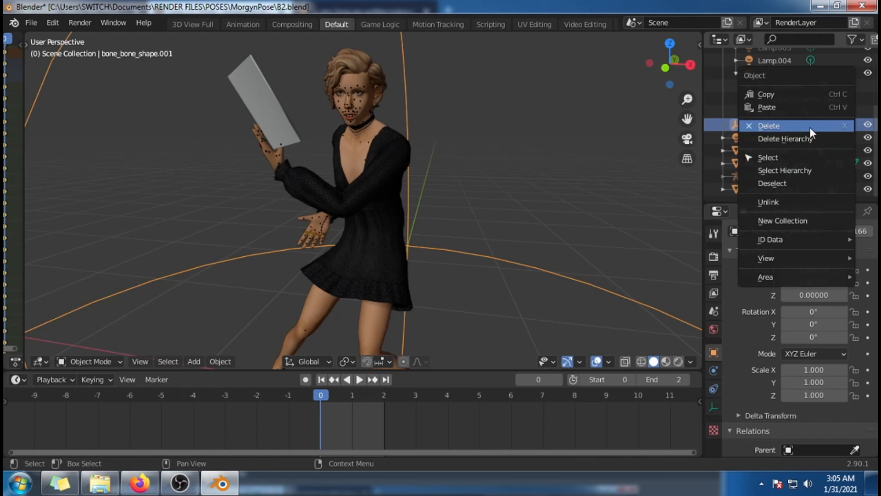
{"action": "left_click", "coordinate": [810, 128]}
{"action": "middle_click_drag", "start_coordinate": [530, 113], "coordinate": [497, 260]}
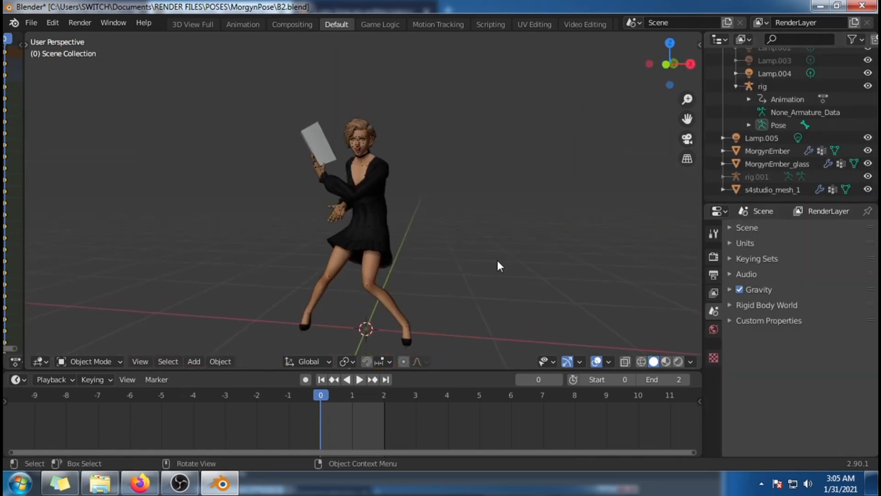
Step: Enable Use Nodes on the DiffuseMap material of the book mesh s4studio_mesh_1
{"action": "left_click", "coordinate": [779, 188]}
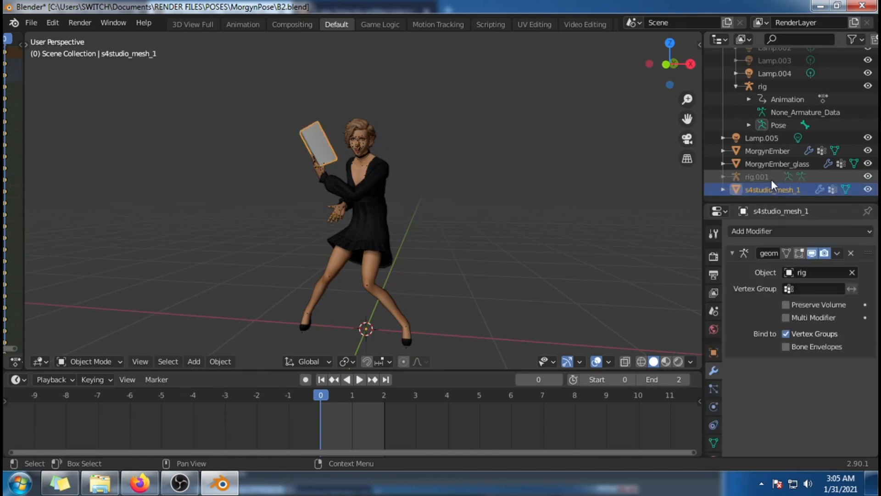
{"action": "left_click", "coordinate": [722, 191]}
{"action": "scroll", "coordinate": [753, 154], "scroll_direction": "down", "scroll_amount": 2}
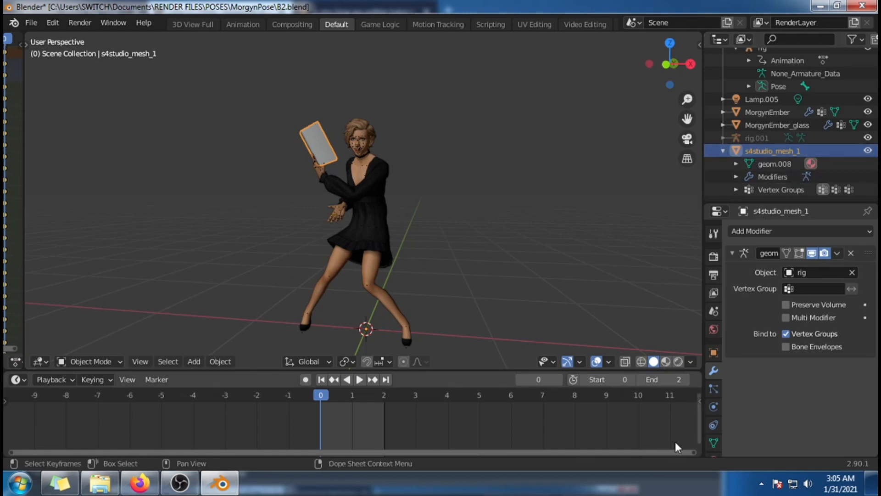
{"action": "scroll", "coordinate": [715, 300], "scroll_direction": "down", "scroll_amount": 2}
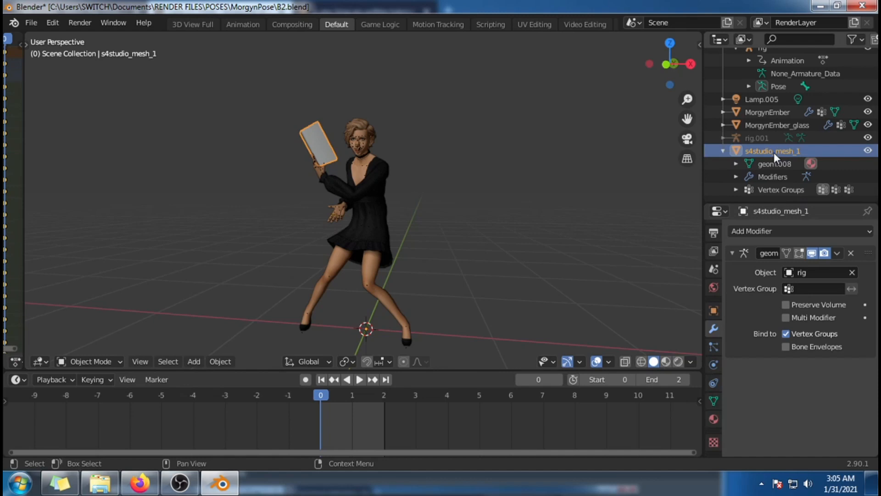
{"action": "left_click", "coordinate": [712, 421]}
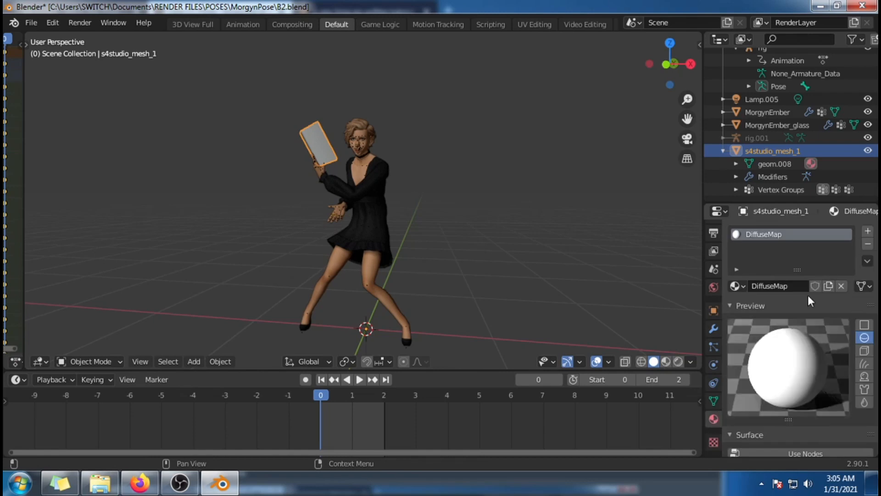
{"action": "scroll", "coordinate": [809, 299], "scroll_direction": "down", "scroll_amount": 5}
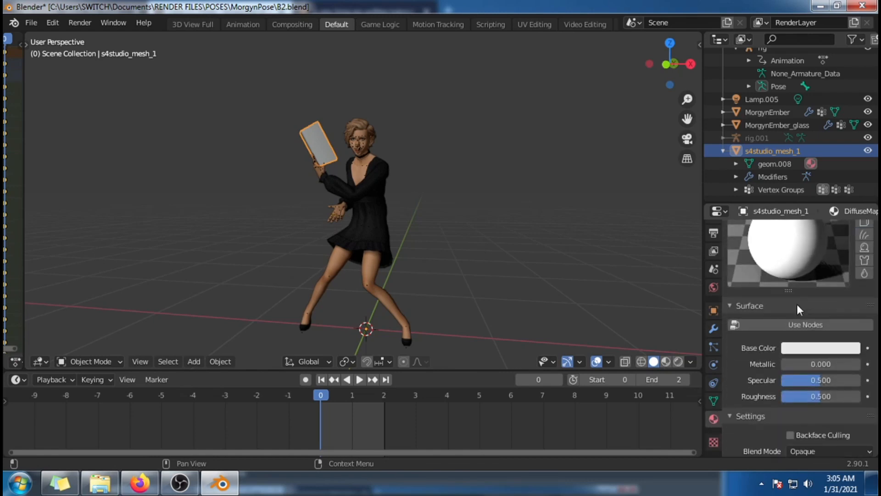
{"action": "scroll", "coordinate": [820, 328], "scroll_direction": "down", "scroll_amount": 2}
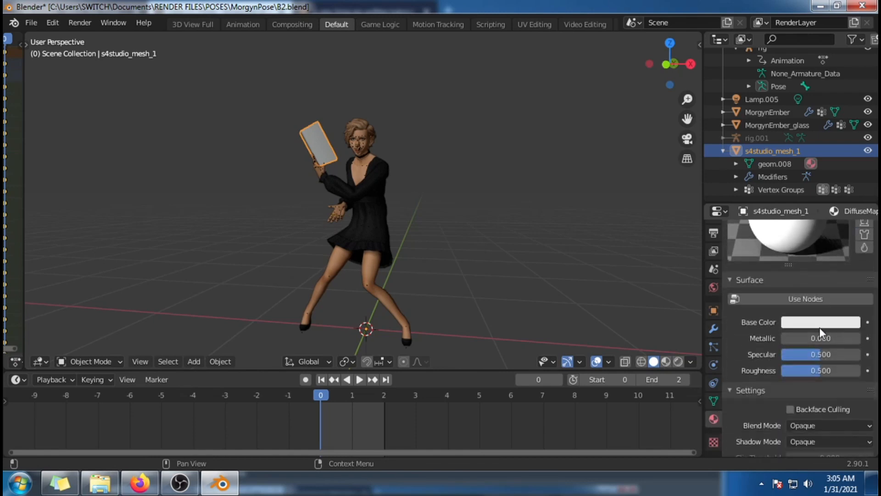
{"action": "left_click", "coordinate": [808, 300]}
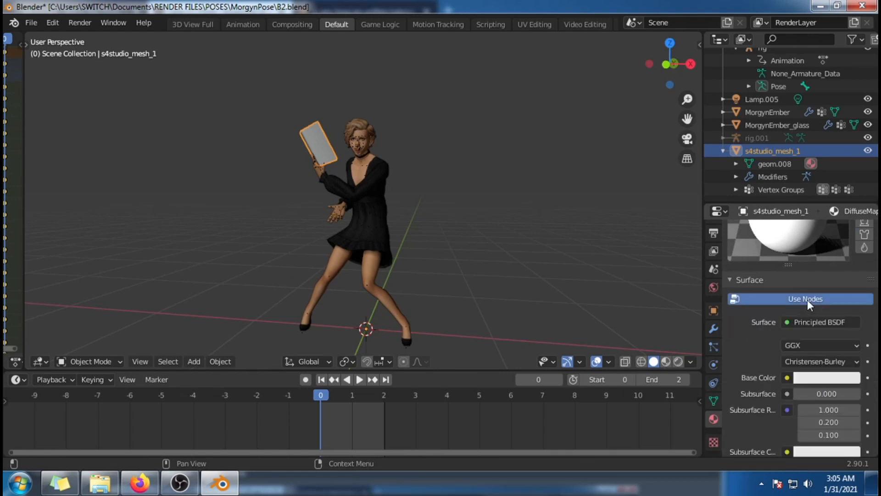
Step: Give the book material's Base Color an Image Texture loaded from texture.png in RENDER FILES > PROPS > OpenBook
{"action": "scroll", "coordinate": [808, 299], "scroll_direction": "down", "scroll_amount": 4}
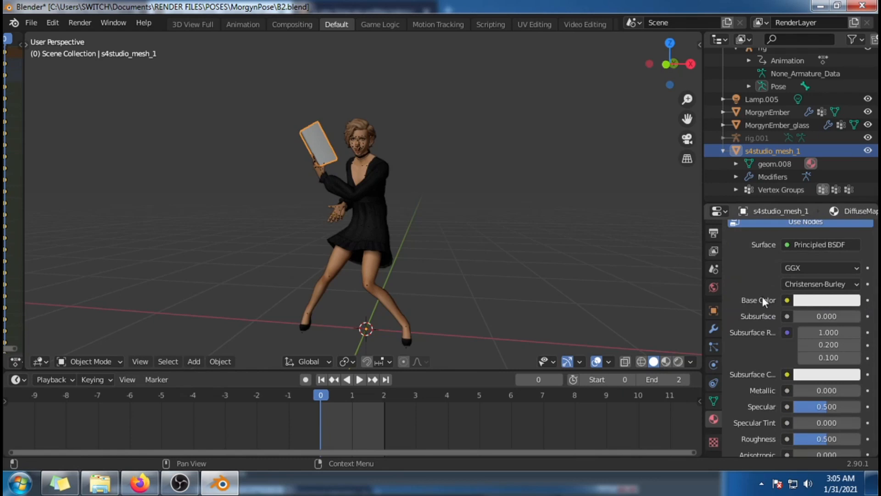
{"action": "left_click", "coordinate": [786, 302]}
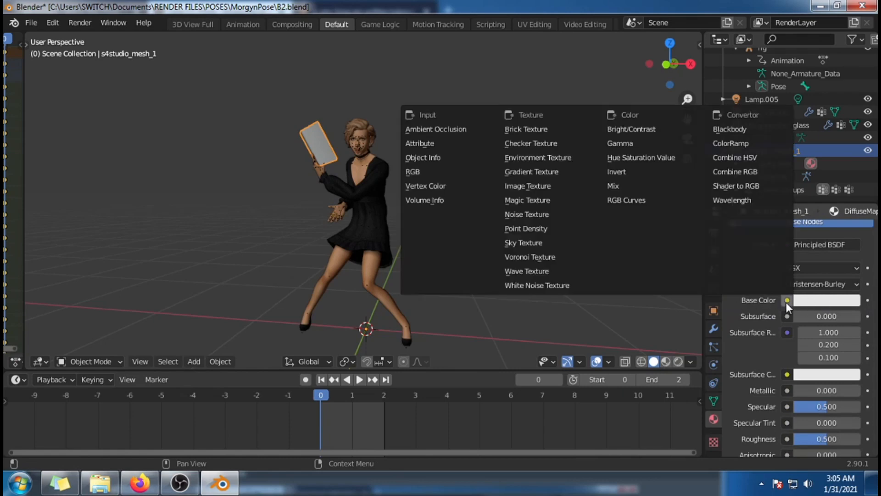
{"action": "left_click", "coordinate": [544, 187]}
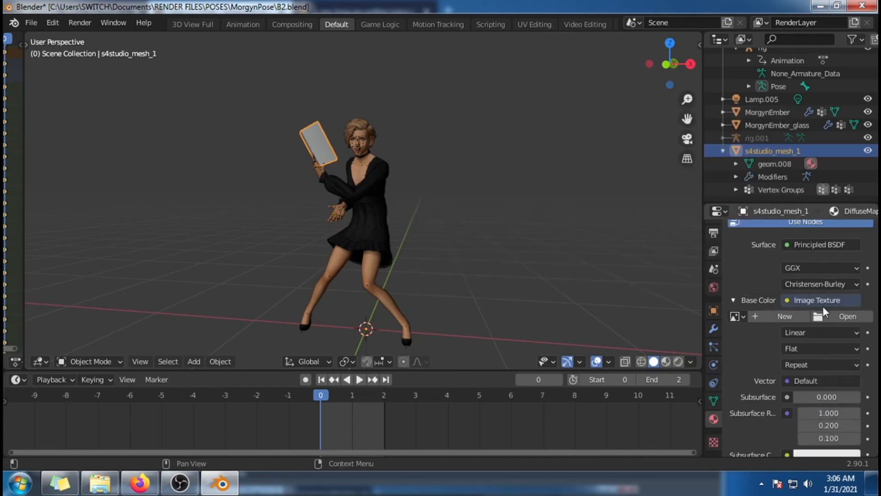
{"action": "left_click", "coordinate": [836, 318]}
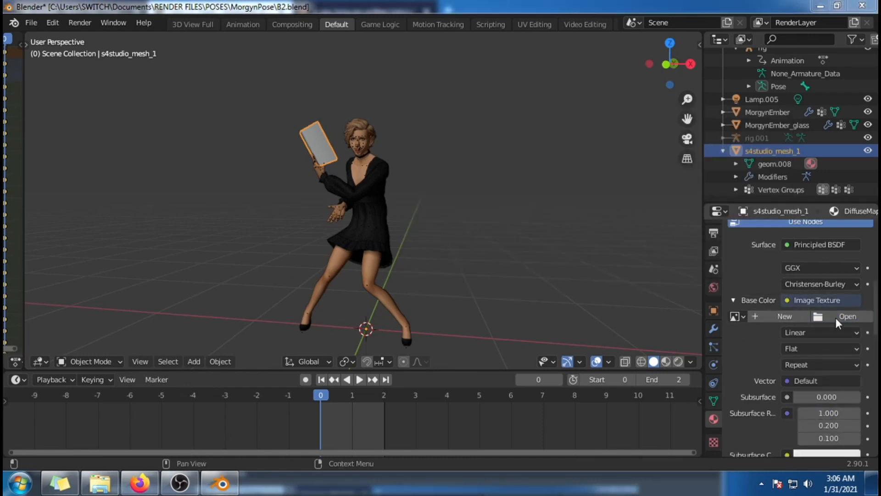
{"action": "left_click", "coordinate": [183, 340]}
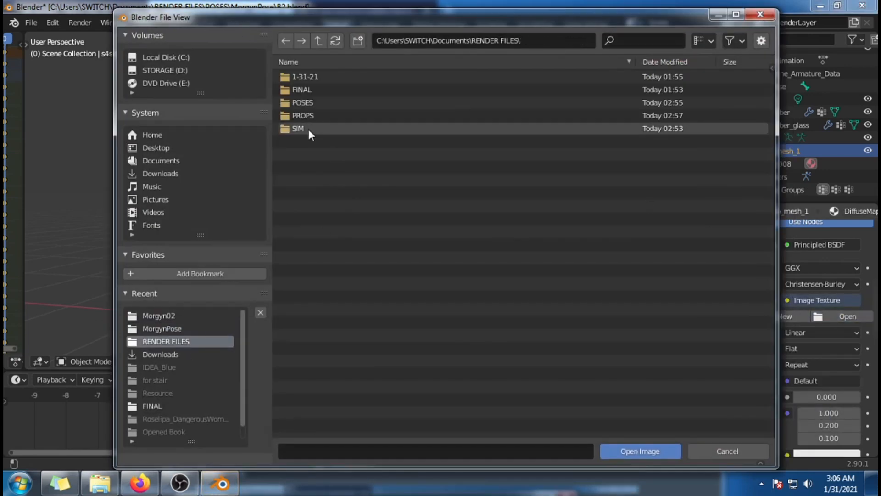
{"action": "double_click", "coordinate": [345, 117]}
{"action": "double_click", "coordinate": [350, 77]}
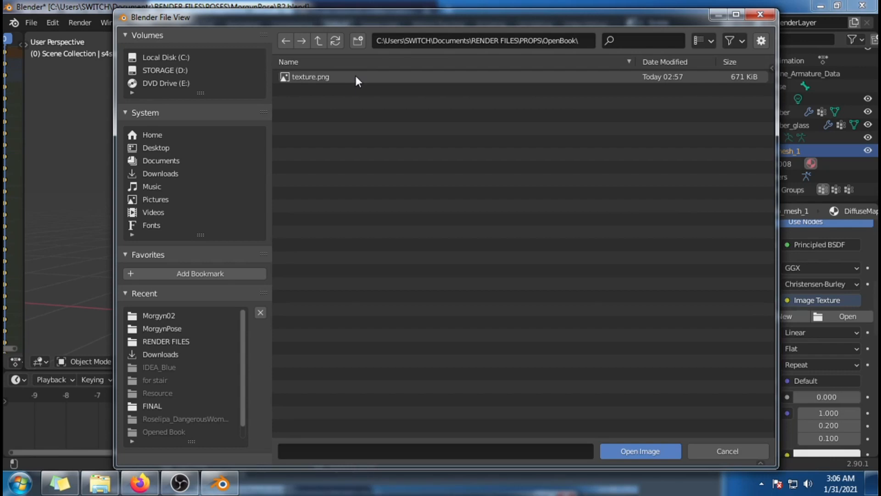
{"action": "left_click", "coordinate": [365, 75]}
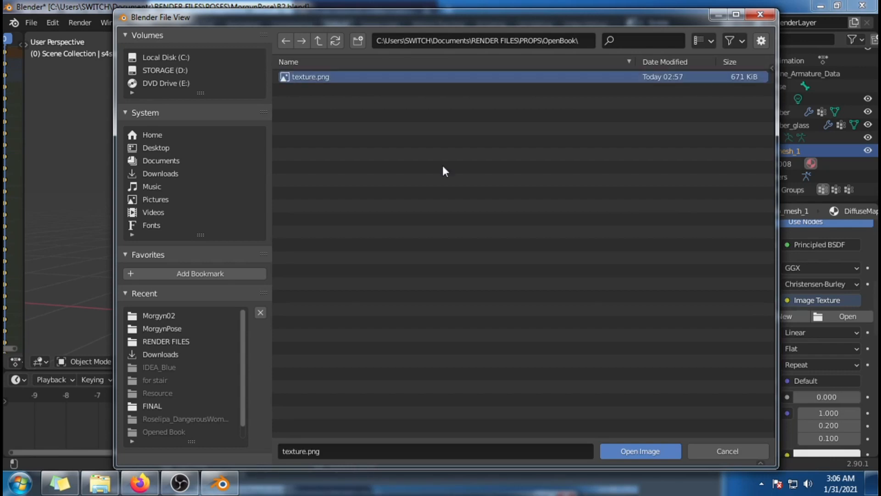
{"action": "left_click", "coordinate": [646, 453]}
{"action": "middle_click_drag", "start_coordinate": [644, 183], "coordinate": [516, 245]}
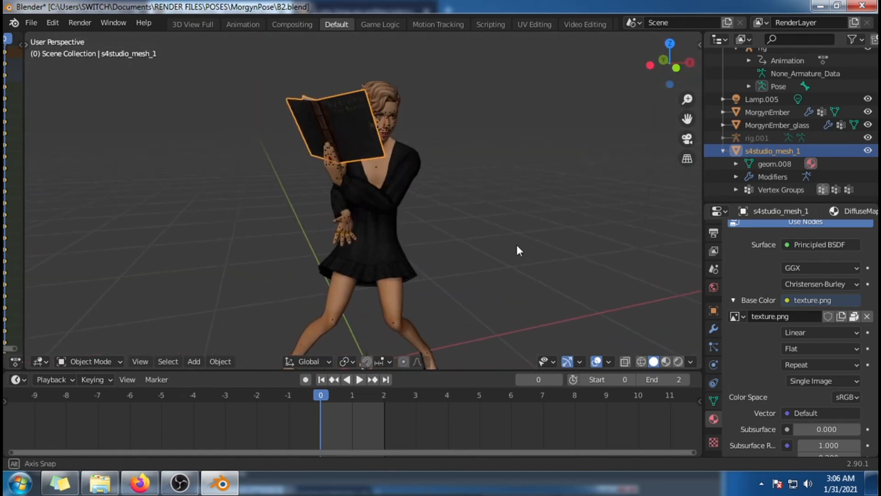
{"action": "scroll", "coordinate": [517, 246], "scroll_direction": "up", "scroll_amount": 1}
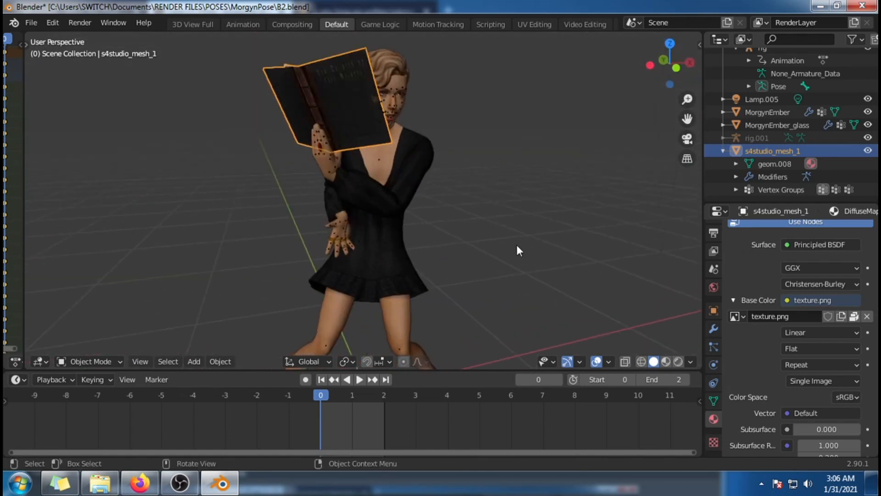
Step: Save the scene under the new name morgynposefinal in the RENDER FILES > FINAL folder
{"action": "left_click", "coordinate": [37, 21]}
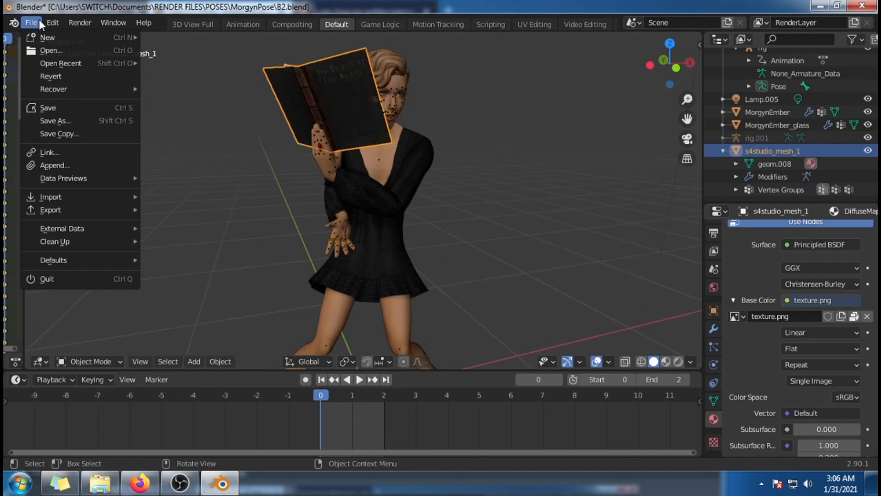
{"action": "left_click", "coordinate": [73, 120]}
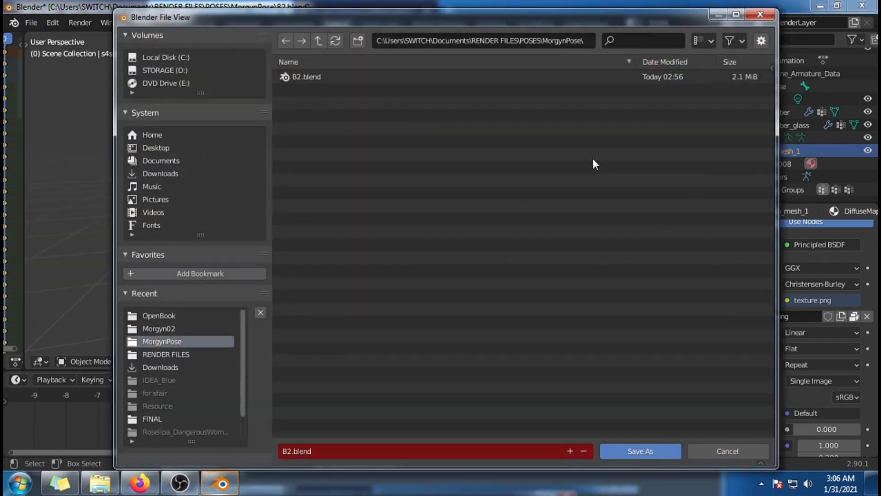
{"action": "left_click", "coordinate": [192, 353]}
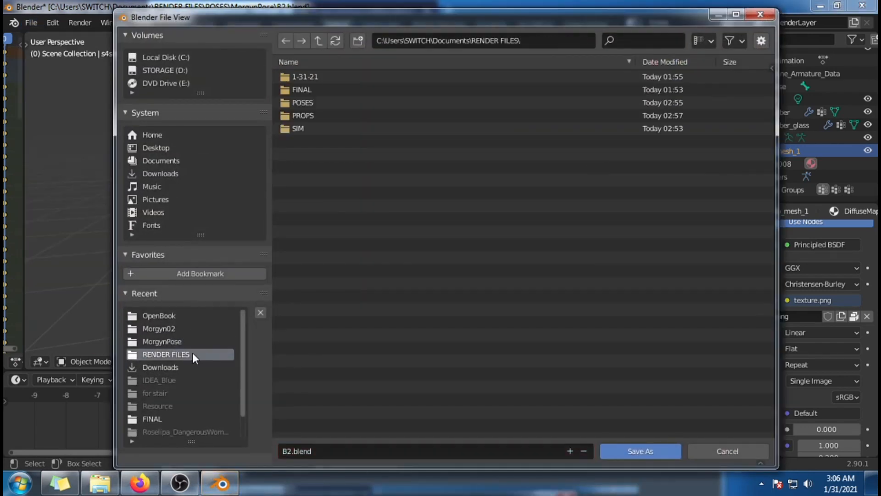
{"action": "double_click", "coordinate": [370, 89]}
{"action": "left_click", "coordinate": [403, 451]}
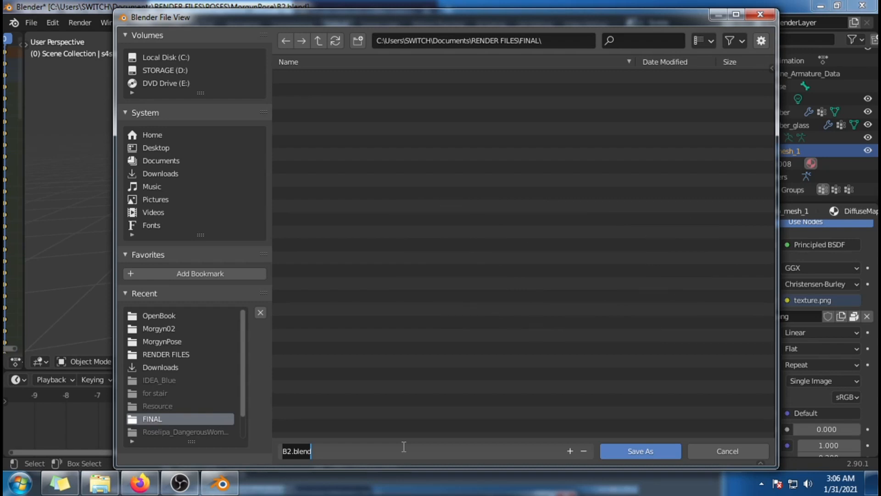
{"action": "type", "text": "morgyn"}
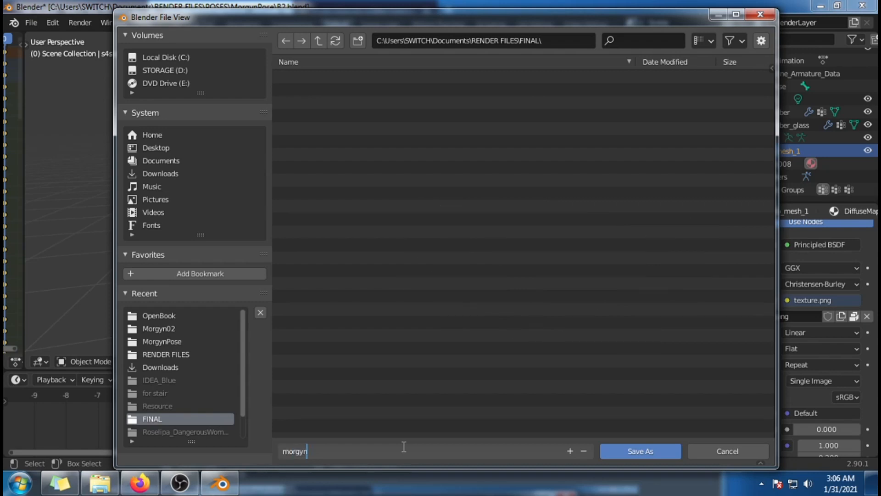
{"action": "type", "text": "posefinal"}
{"action": "left_click", "coordinate": [645, 450]}
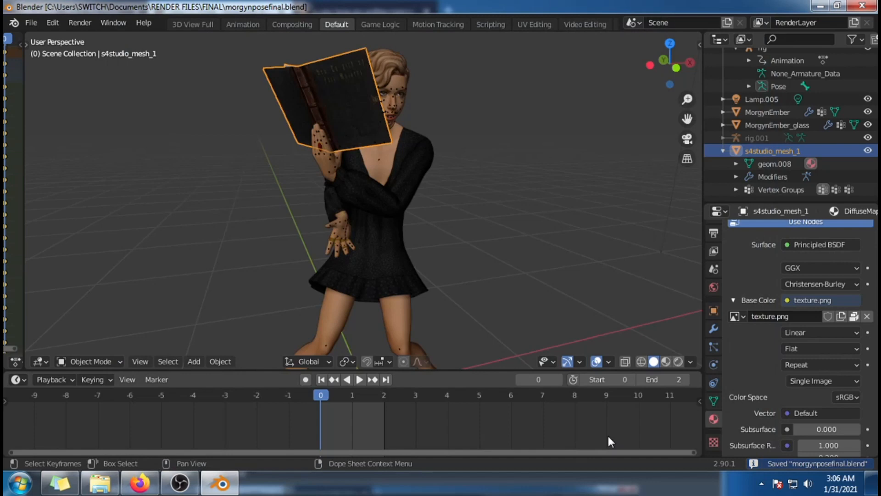
Step: Create a new General file for the final scene
{"action": "left_click", "coordinate": [35, 28]}
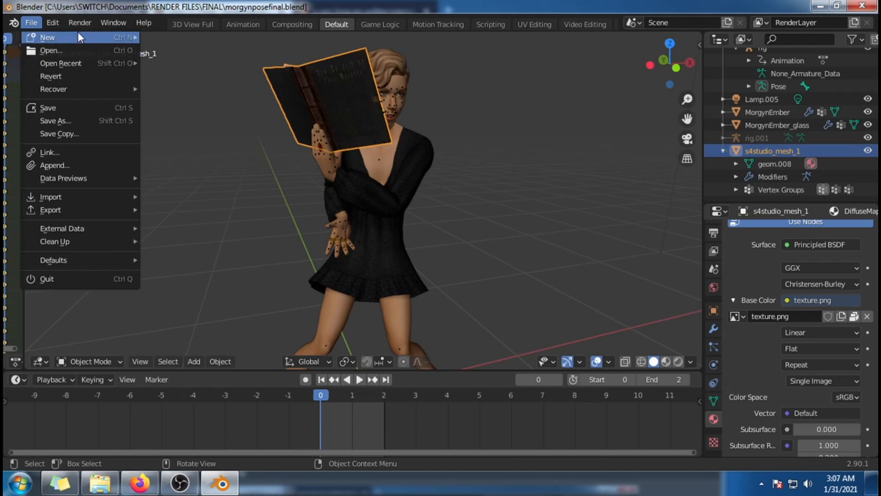
{"action": "mouse_move", "coordinate": [77, 36]}
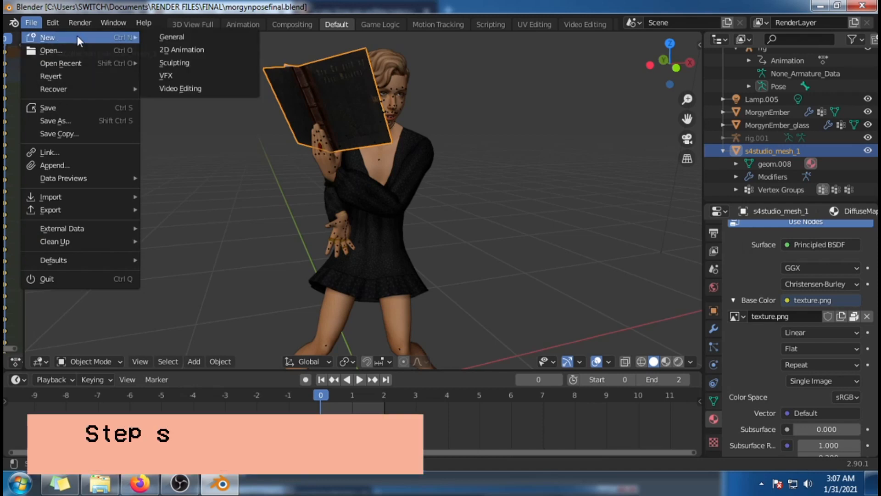
{"action": "left_click", "coordinate": [194, 37]}
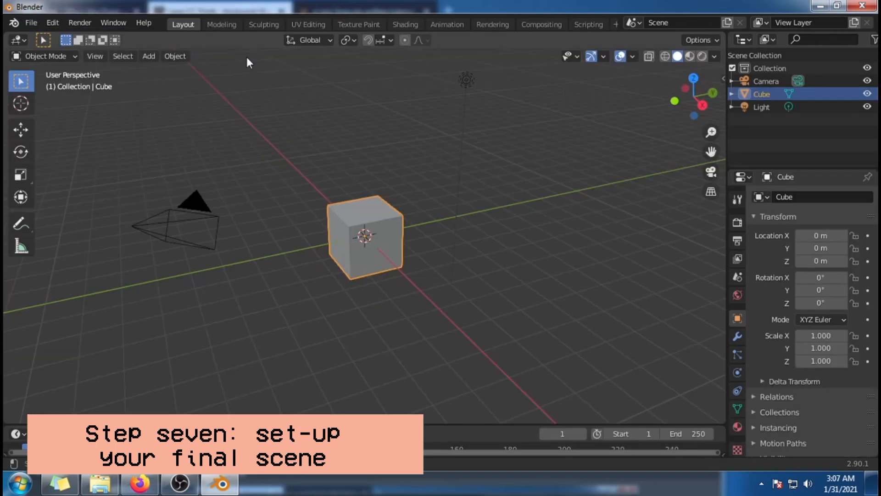
Step: Scale the default cube up uniformly to about 1.5
{"action": "middle_click_drag", "start_coordinate": [621, 251], "coordinate": [561, 204]}
{"action": "scroll", "coordinate": [562, 206], "scroll_direction": "up", "scroll_amount": 3}
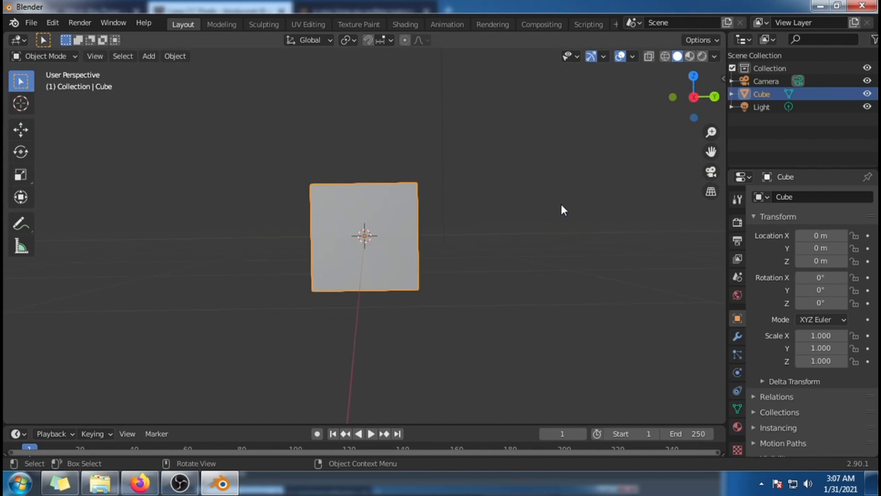
{"action": "middle_click_drag", "start_coordinate": [576, 274], "coordinate": [565, 329]}
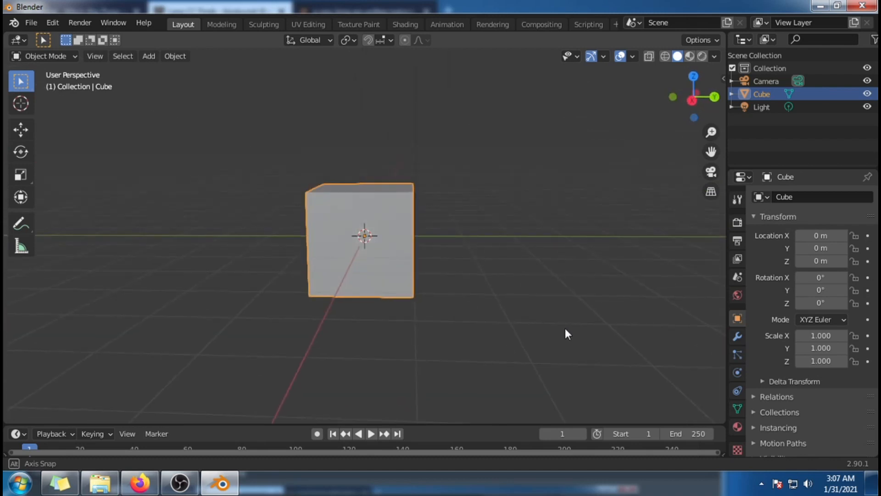
{"action": "scroll", "coordinate": [565, 330], "scroll_direction": "up", "scroll_amount": 2}
{"action": "scroll", "coordinate": [567, 325], "scroll_direction": "up", "scroll_amount": 1}
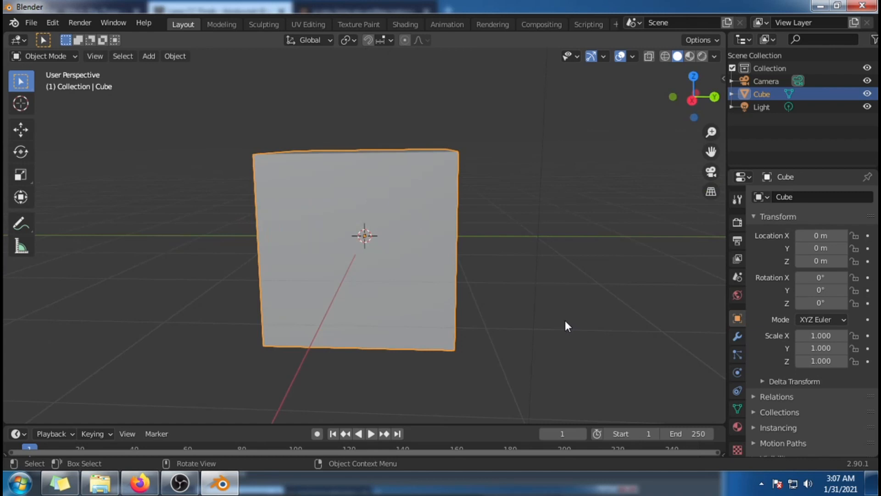
{"action": "scroll", "coordinate": [566, 322], "scroll_direction": "down", "scroll_amount": 3}
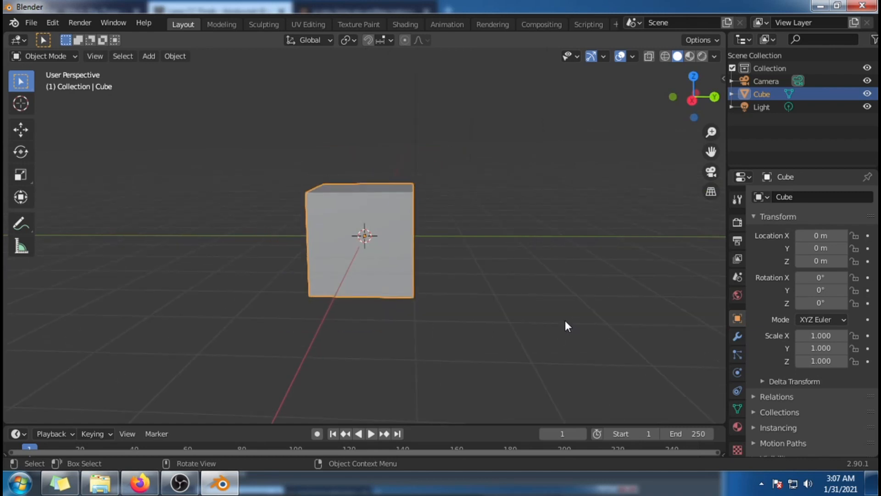
{"action": "key", "text": "s"}
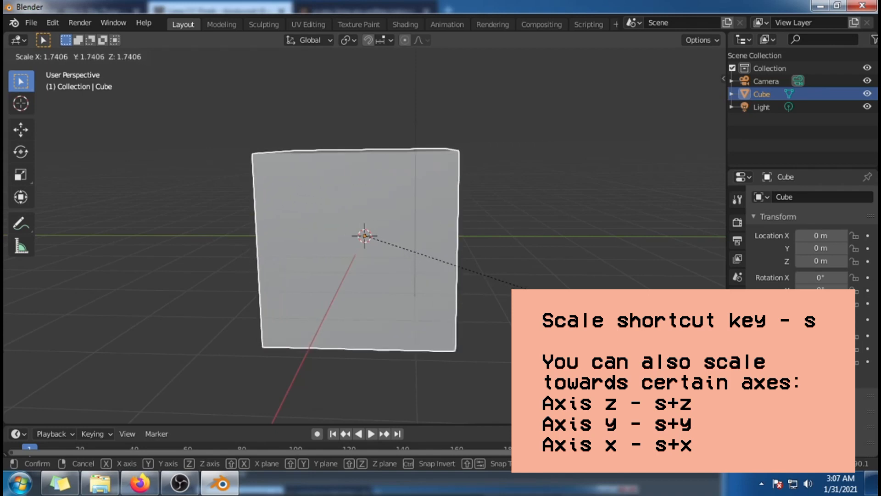
{"action": "key", "text": "Return"}
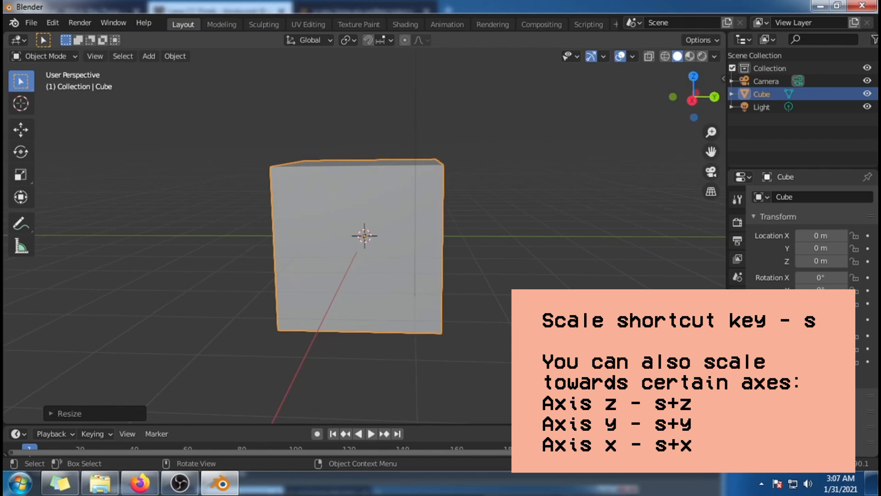
Step: Try rescaling the cube along the Y axis only, first narrower and then wider
{"action": "middle_click_drag", "start_coordinate": [413, 230], "coordinate": [353, 250]}
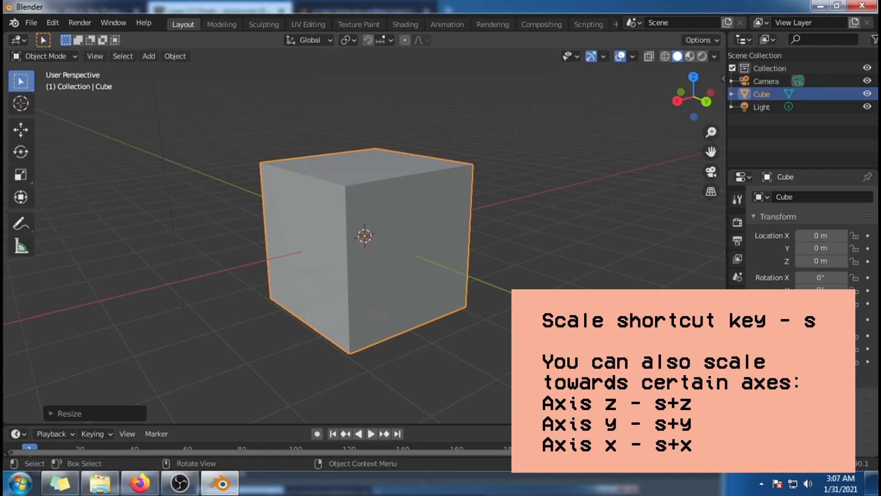
{"action": "middle_click_drag", "start_coordinate": [339, 247], "coordinate": [424, 248]}
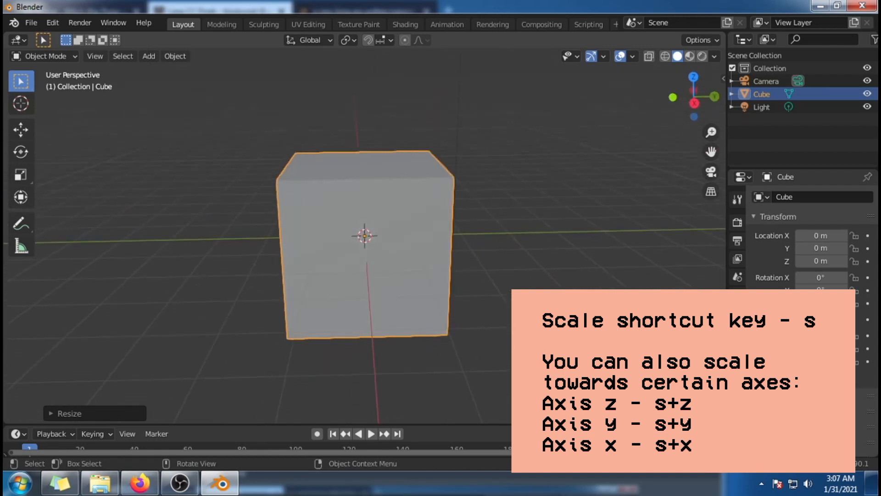
{"action": "key", "text": "s"}
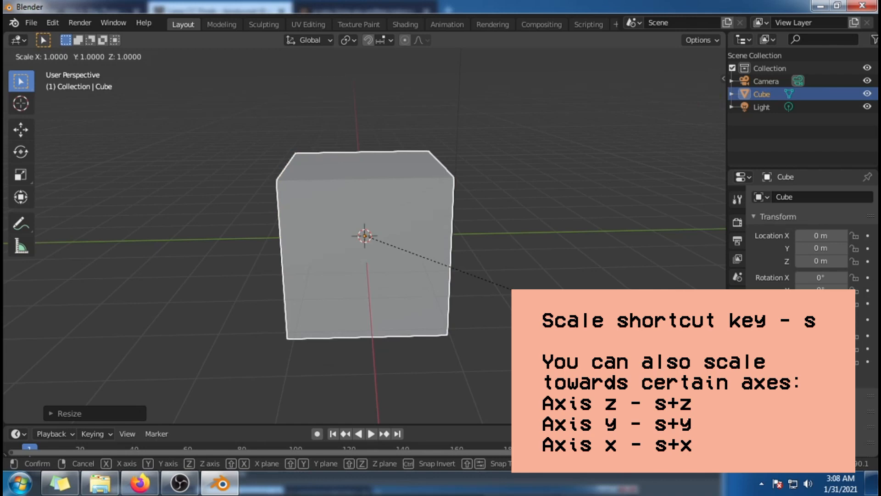
{"action": "key", "text": "x"}
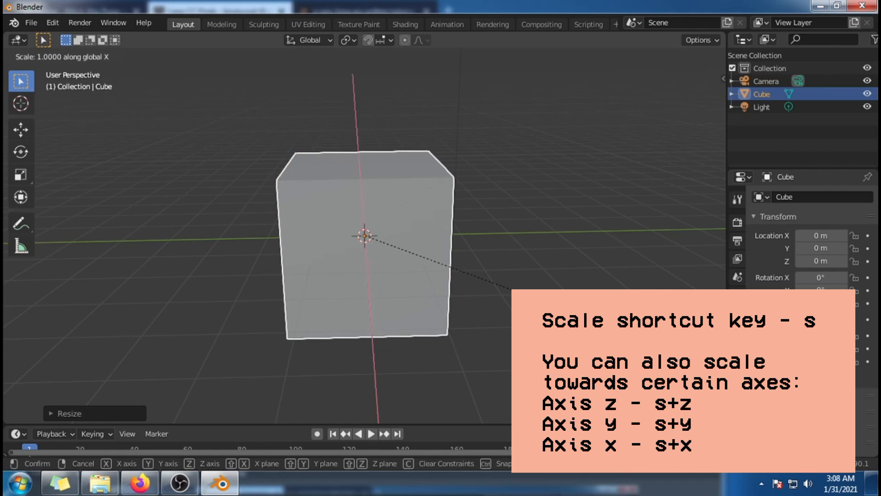
{"action": "key", "text": "y"}
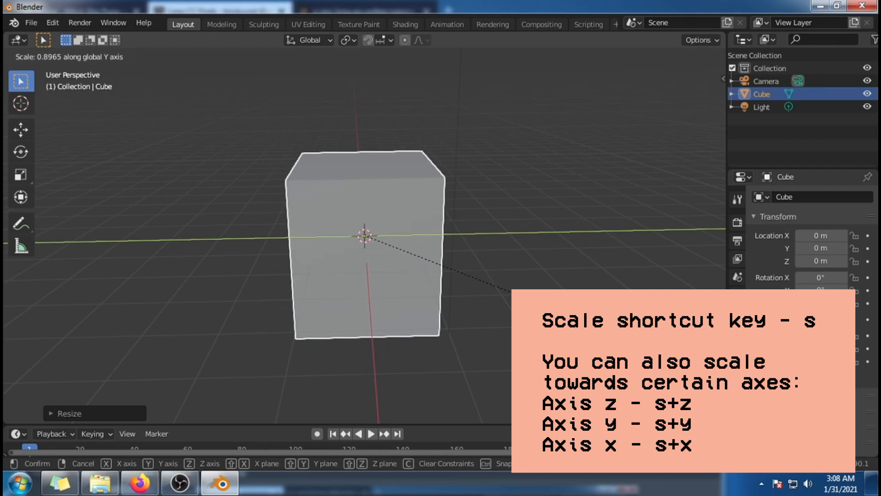
{"action": "key", "text": "Return"}
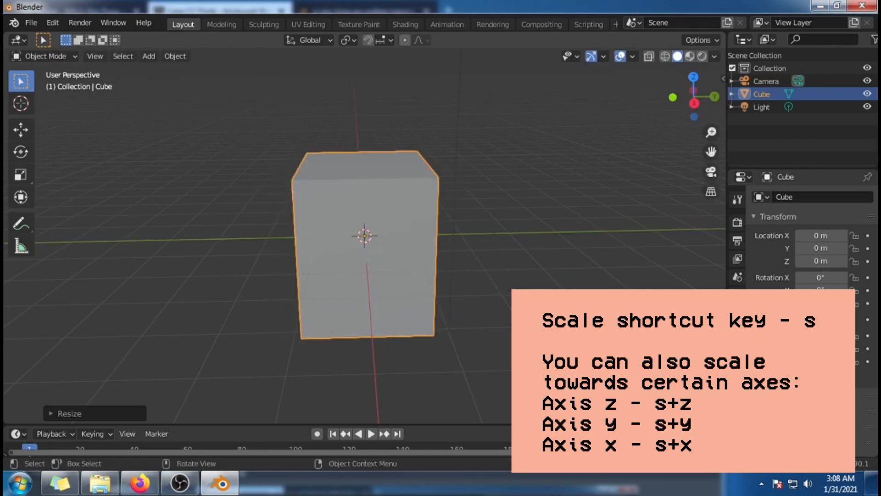
{"action": "key", "text": "s"}
{"action": "key", "text": "y"}
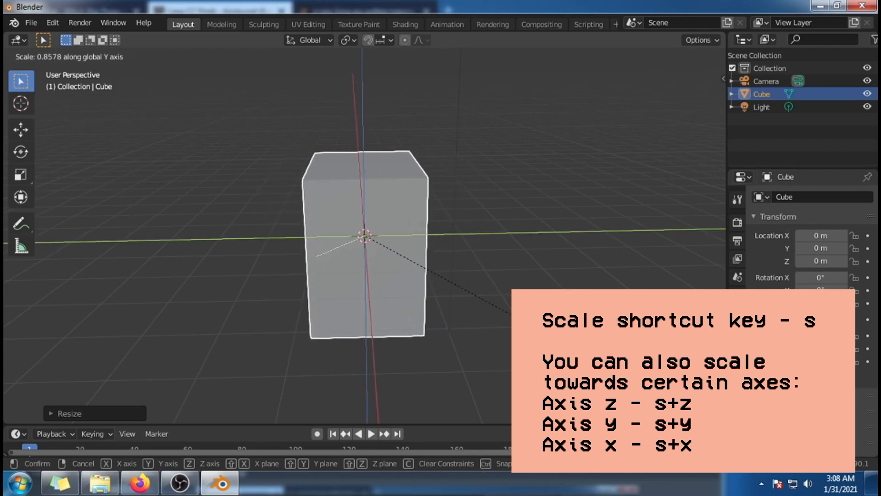
{"action": "key", "text": "Return"}
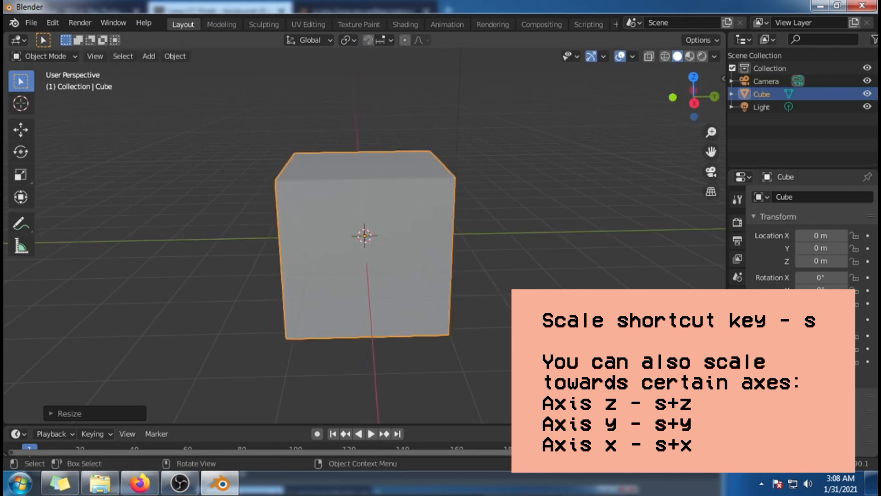
Step: Stretch the cube along the Y axis into a wide box with a Y scale of about 2.63
{"action": "middle_click_drag", "start_coordinate": [617, 331], "coordinate": [528, 346]}
{"action": "key", "text": "s"}
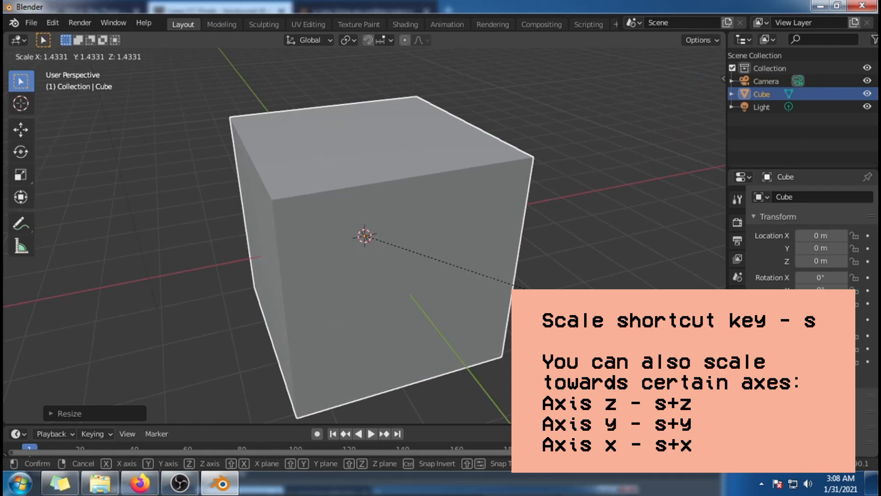
{"action": "key", "text": "y"}
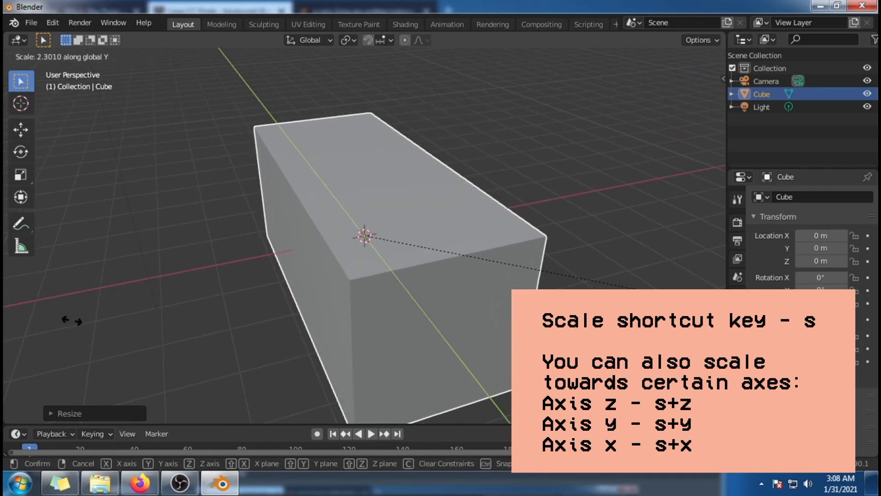
{"action": "left_click", "coordinate": [474, 308]}
{"action": "middle_click_drag", "start_coordinate": [474, 309], "coordinate": [460, 277]}
{"action": "scroll", "coordinate": [460, 276], "scroll_direction": "up", "scroll_amount": 2}
{"action": "scroll", "coordinate": [460, 277], "scroll_direction": "down", "scroll_amount": 2}
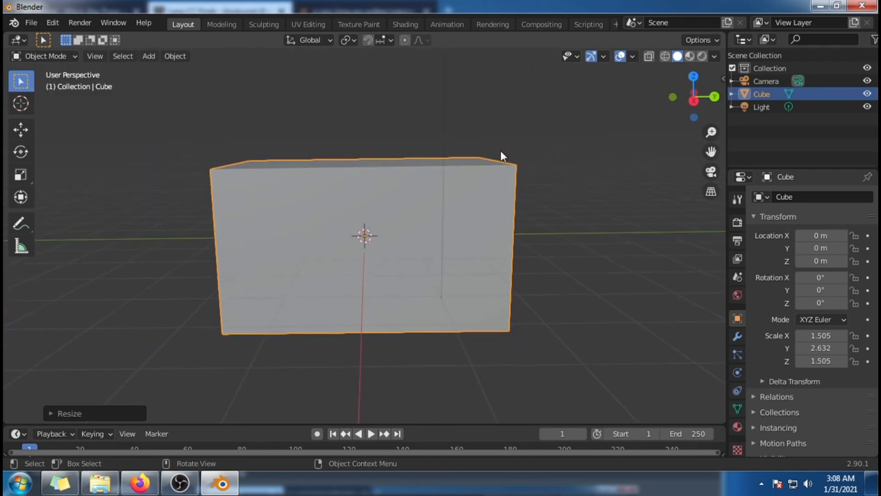
Step: Scale the whole box up uniformly to about 2.23 in X and Z and 3.9 in Y, then deselect it
{"action": "left_click", "coordinate": [580, 268]}
{"action": "middle_click_drag", "start_coordinate": [580, 268], "coordinate": [577, 362]}
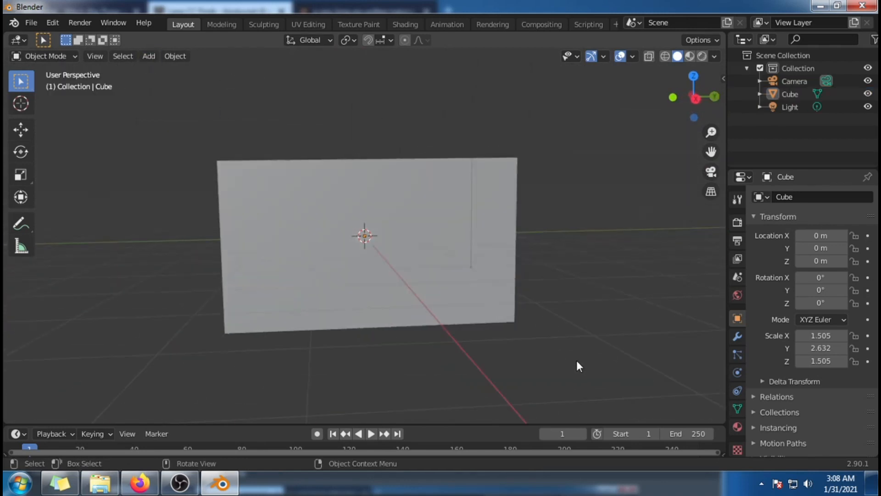
{"action": "left_click", "coordinate": [789, 84]}
{"action": "left_click", "coordinate": [789, 94]}
{"action": "key", "text": "s"}
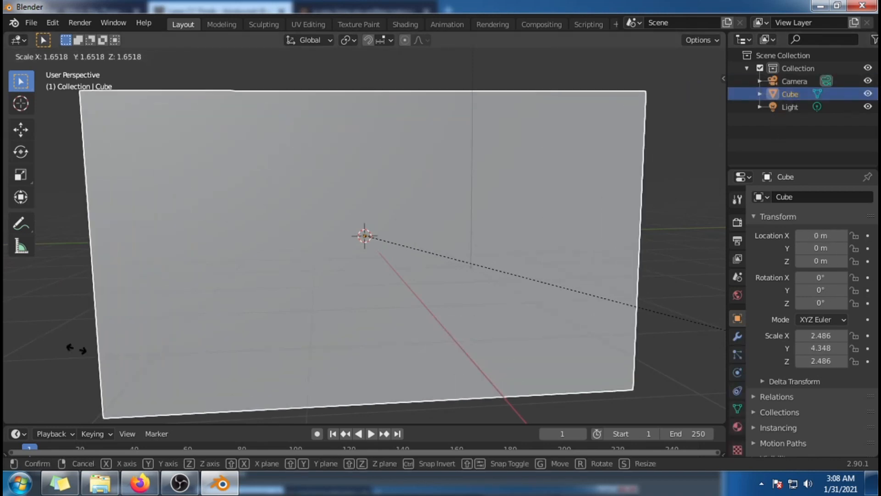
{"action": "left_click", "coordinate": [32, 349]}
{"action": "scroll", "coordinate": [376, 374], "scroll_direction": "down", "scroll_amount": 3}
{"action": "middle_click_drag", "start_coordinate": [376, 374], "coordinate": [617, 365]}
{"action": "left_click", "coordinate": [607, 362]}
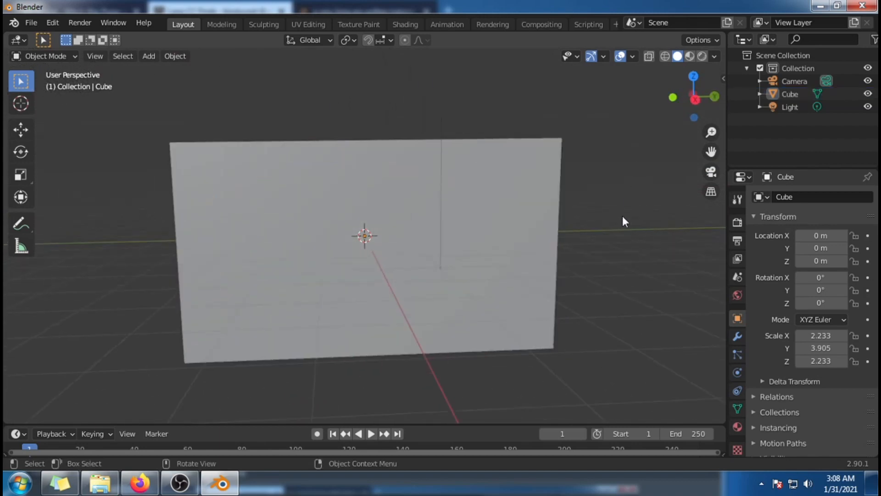
Step: Switch the box to Edit Mode with face selection and clear the current selection
{"action": "key", "text": "Tab"}
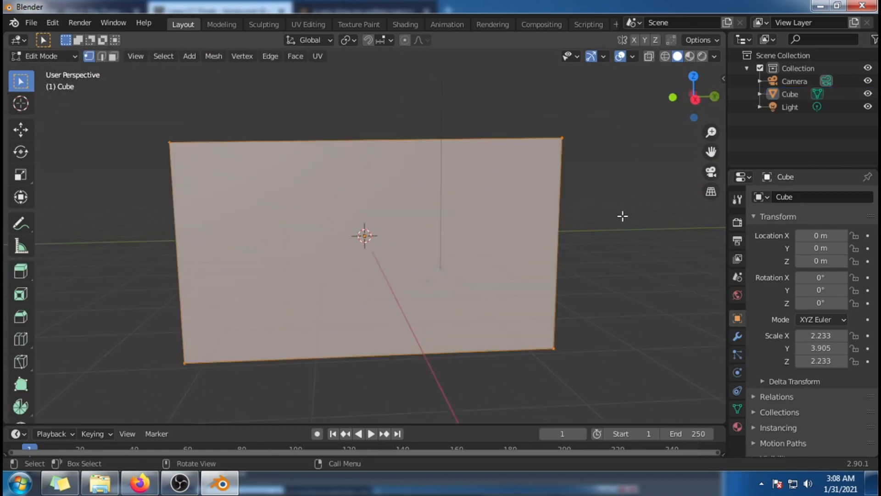
{"action": "left_click", "coordinate": [115, 57]}
{"action": "mouse_move", "coordinate": [532, 122]}
{"action": "middle_mouse_down"}
{"action": "mouse_move", "coordinate": [578, 285]}
{"action": "mouse_move", "coordinate": [560, 274]}
{"action": "mouse_move", "coordinate": [560, 266]}
{"action": "mouse_move", "coordinate": [595, 285]}
{"action": "middle_mouse_up"}
{"action": "left_click", "coordinate": [590, 274]}
{"action": "scroll", "coordinate": [590, 274], "scroll_direction": "down", "scroll_amount": 1}
Step: Delete the box's top, front and both end faces, leaving only the back wall and the floor
{"action": "left_click", "coordinate": [387, 172], "text": "ctrl"}
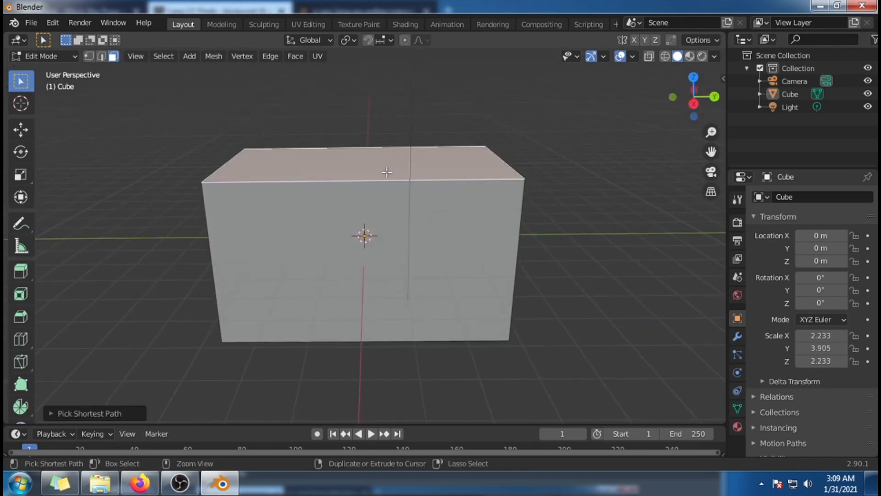
{"action": "left_click", "coordinate": [381, 231], "text": "ctrl"}
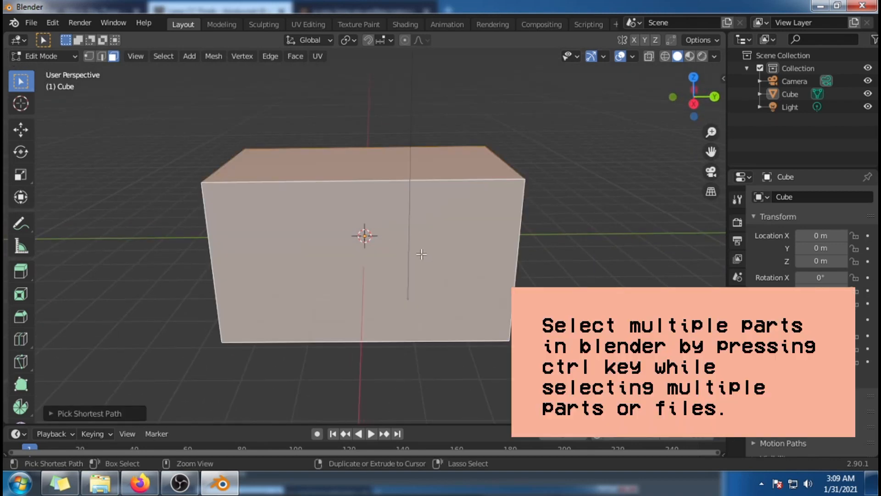
{"action": "scroll", "coordinate": [390, 257], "scroll_direction": "down", "scroll_amount": 1}
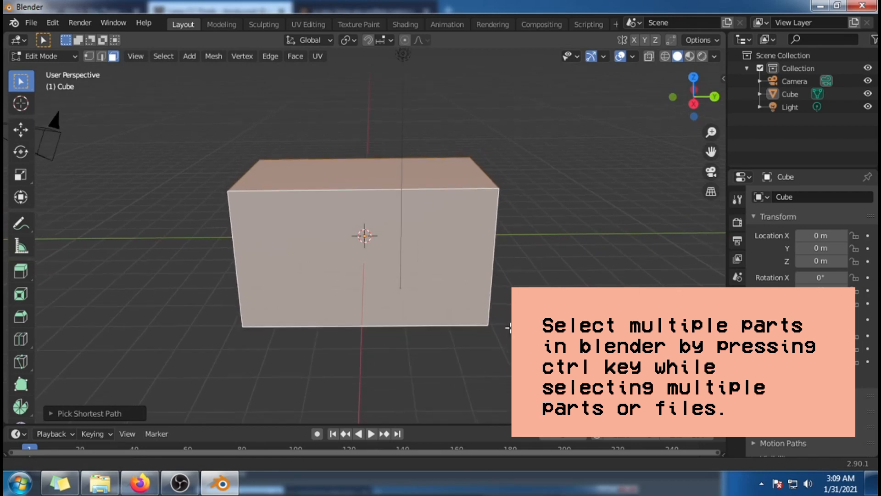
{"action": "middle_click_drag", "start_coordinate": [560, 298], "coordinate": [366, 238]}
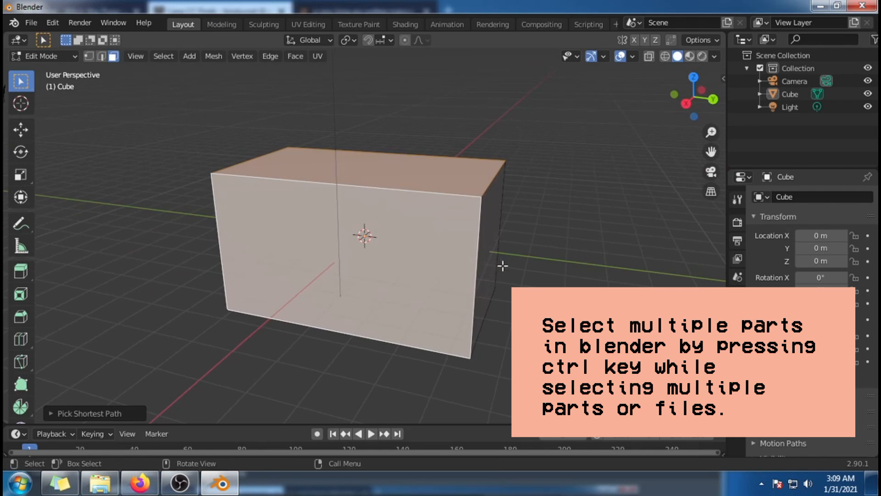
{"action": "middle_click_drag", "start_coordinate": [556, 289], "coordinate": [464, 295]}
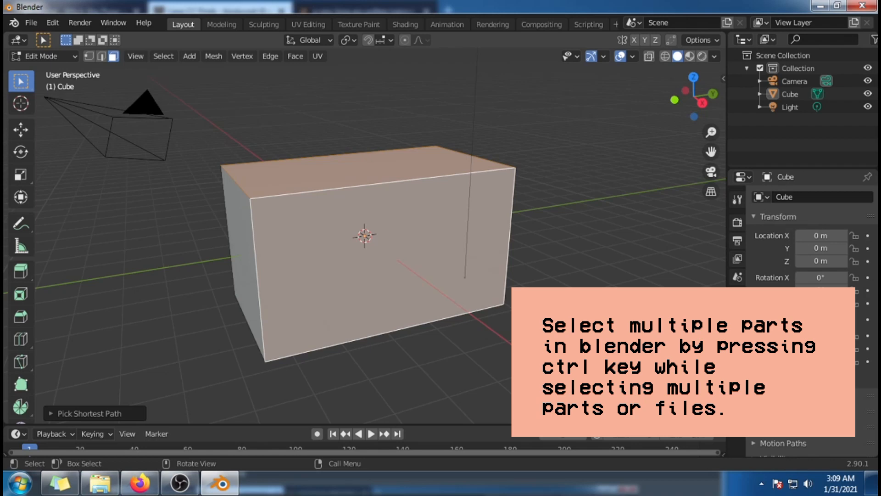
{"action": "middle_click_drag", "start_coordinate": [459, 312], "coordinate": [503, 309]}
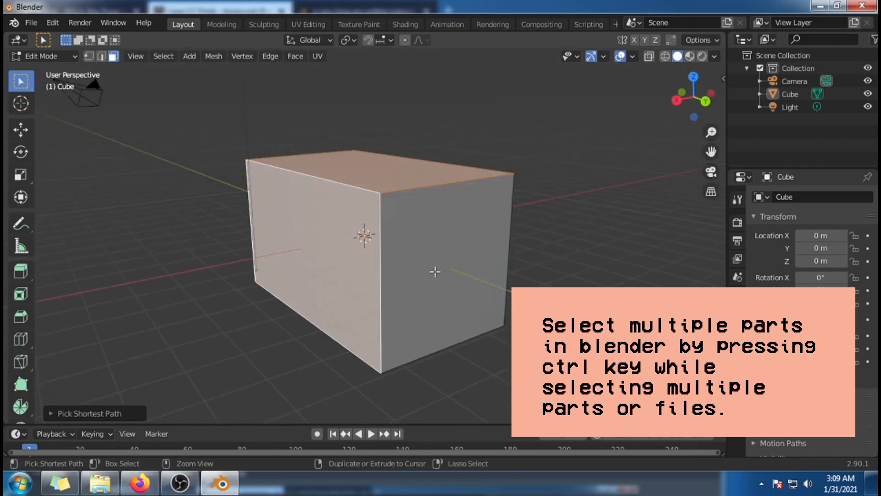
{"action": "middle_click_drag", "start_coordinate": [475, 316], "coordinate": [509, 315]}
{"action": "middle_click_drag", "start_coordinate": [597, 307], "coordinate": [431, 296]}
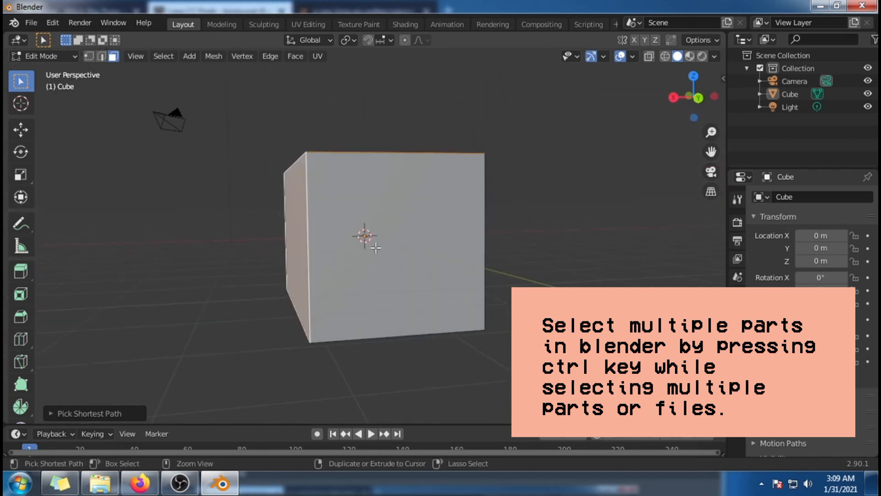
{"action": "left_click", "coordinate": [390, 243], "text": "ctrl"}
{"action": "middle_click_drag", "start_coordinate": [294, 187], "coordinate": [545, 236]}
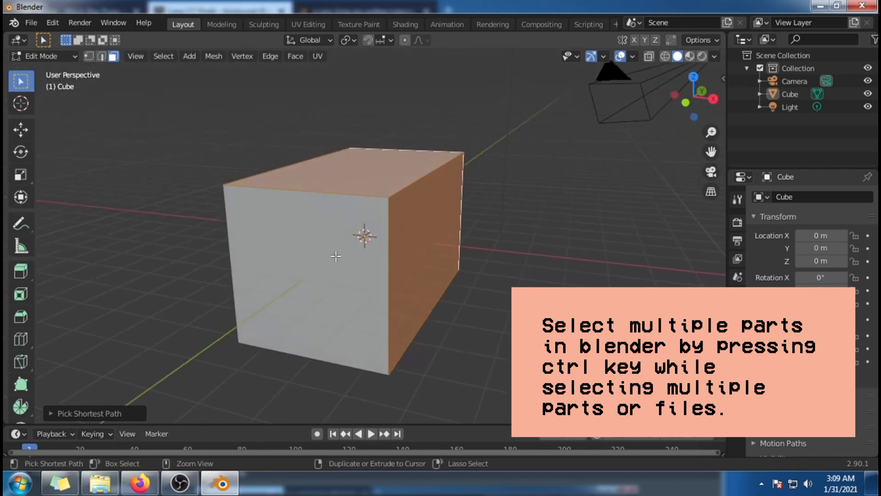
{"action": "left_click", "coordinate": [303, 244], "text": "ctrl"}
{"action": "middle_click_drag", "start_coordinate": [302, 244], "coordinate": [449, 260]}
{"action": "left_click", "coordinate": [407, 259], "text": "ctrl"}
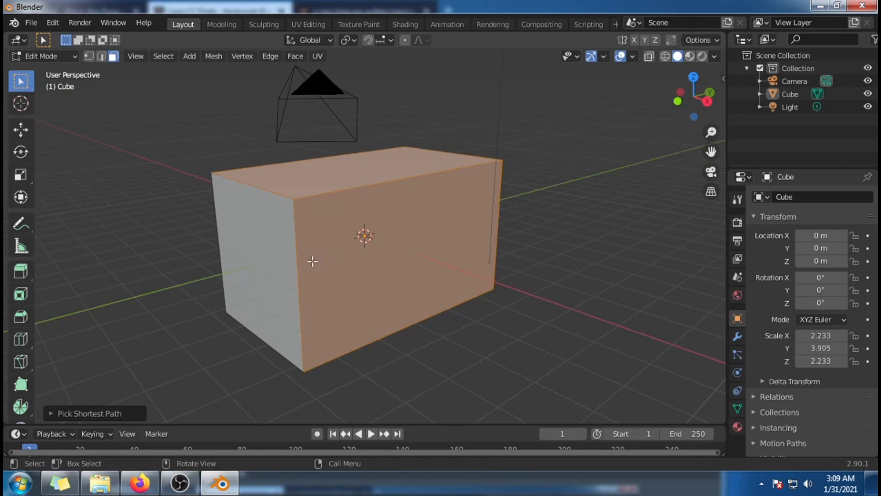
{"action": "left_click", "coordinate": [289, 267]}
{"action": "left_click", "coordinate": [335, 183], "text": "ctrl"}
{"action": "left_click", "coordinate": [447, 260], "text": "ctrl"}
{"action": "middle_click_drag", "start_coordinate": [528, 261], "coordinate": [338, 243]}
{"action": "middle_click_drag", "start_coordinate": [511, 274], "coordinate": [609, 294]}
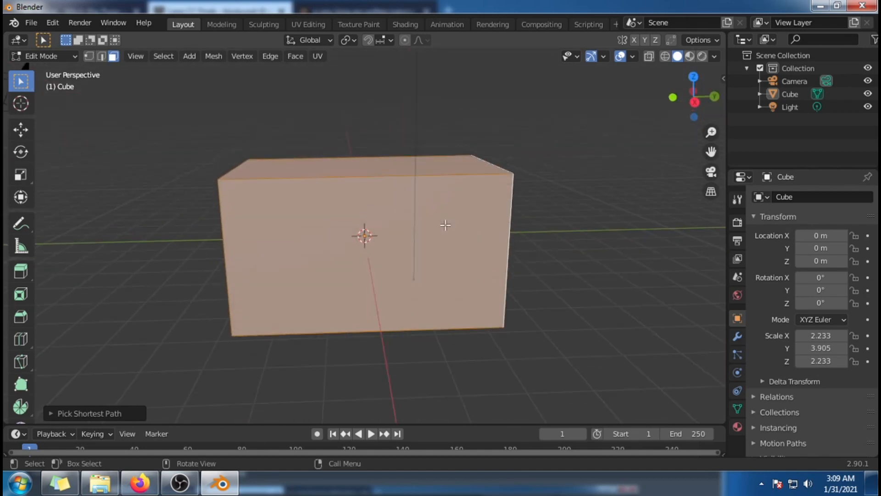
{"action": "key", "text": "x"}
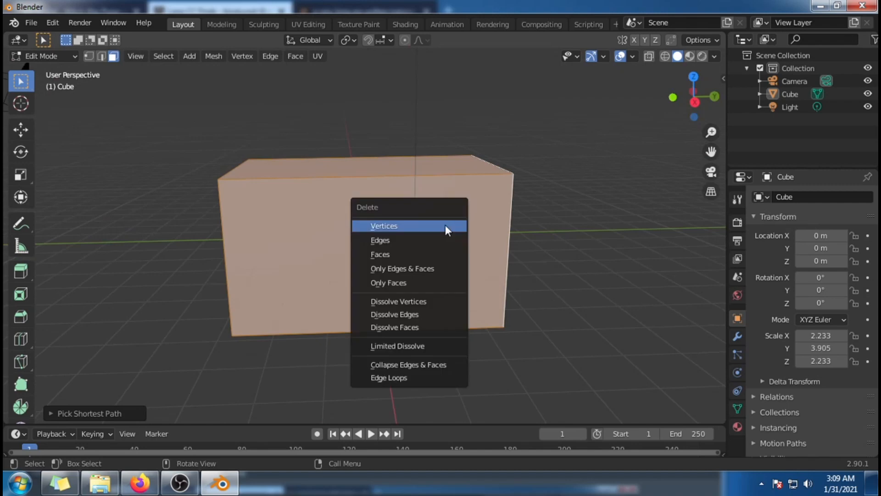
{"action": "left_click", "coordinate": [404, 256]}
Step: Return the wall-and-floor backdrop to Object Mode
{"action": "middle_click_drag", "start_coordinate": [628, 297], "coordinate": [594, 277]}
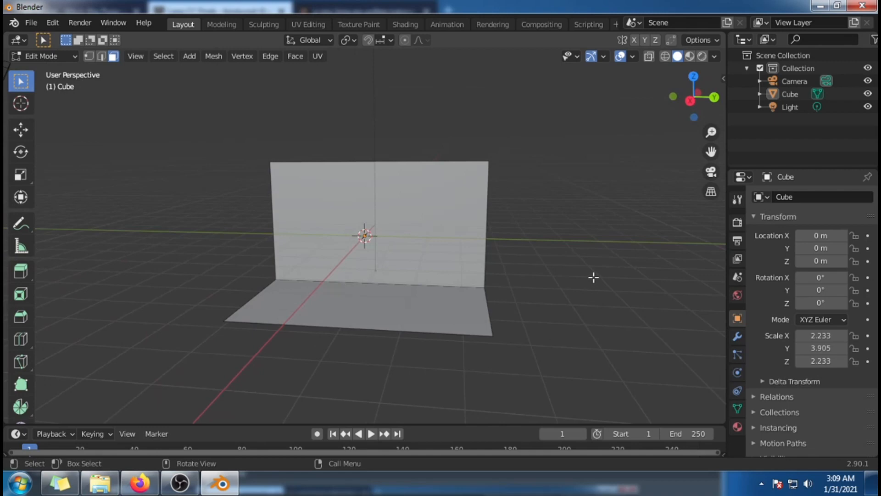
{"action": "scroll", "coordinate": [589, 275], "scroll_direction": "up", "scroll_amount": 3}
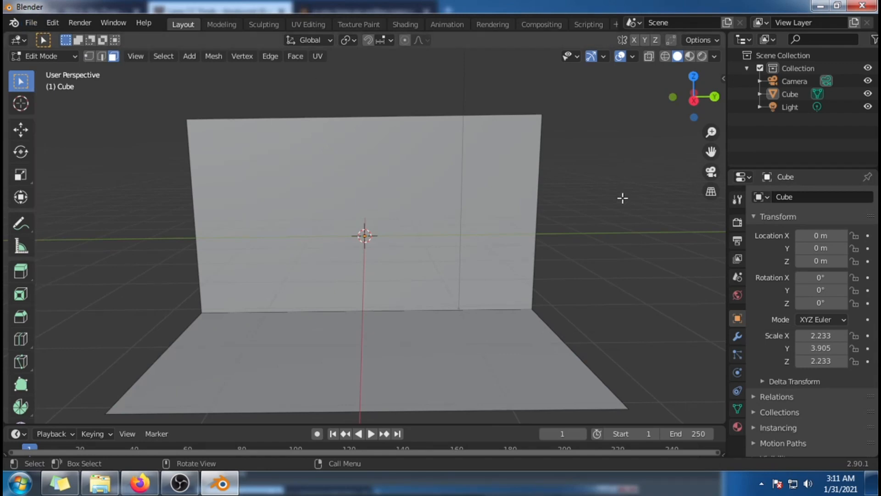
{"action": "key", "text": "Tab"}
{"action": "key", "text": "Tab"}
{"action": "key", "text": "Tab"}
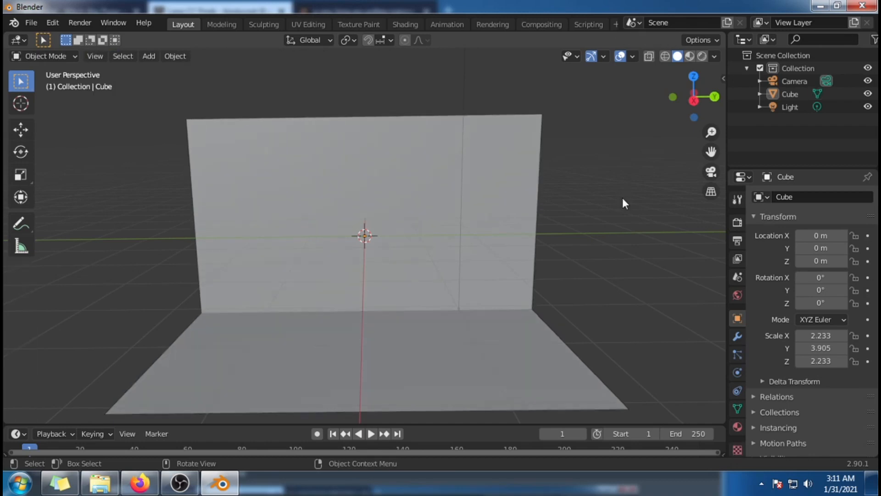
Step: Start appending from morgynposefinal.blend in the FINAL folder and open its Object category
{"action": "left_click", "coordinate": [31, 23]}
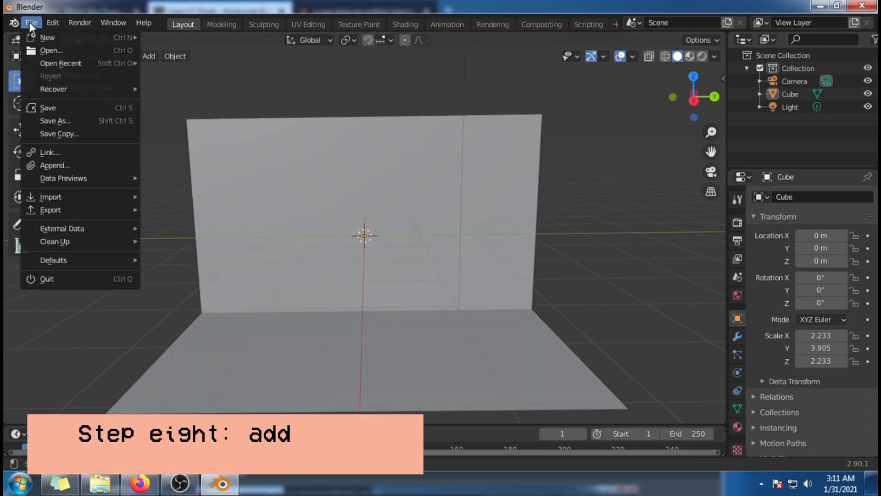
{"action": "left_click", "coordinate": [98, 166]}
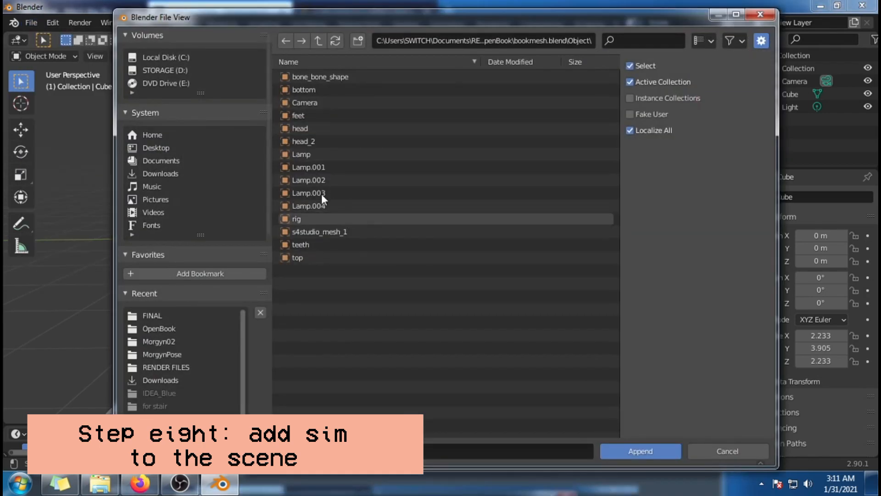
{"action": "left_click", "coordinate": [161, 315]}
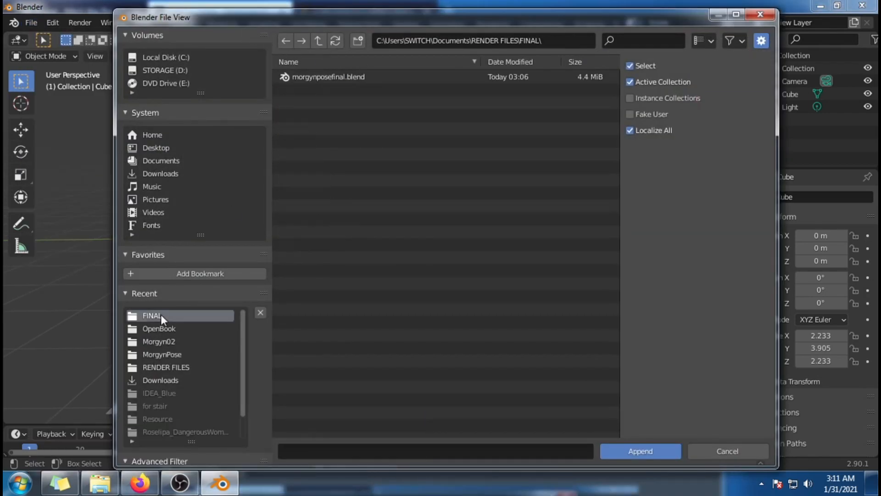
{"action": "double_click", "coordinate": [387, 79]}
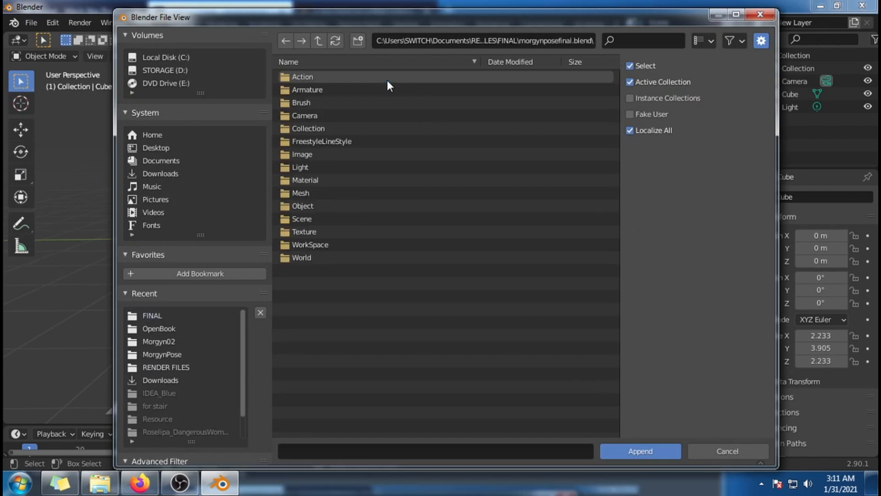
{"action": "left_click", "coordinate": [342, 206]}
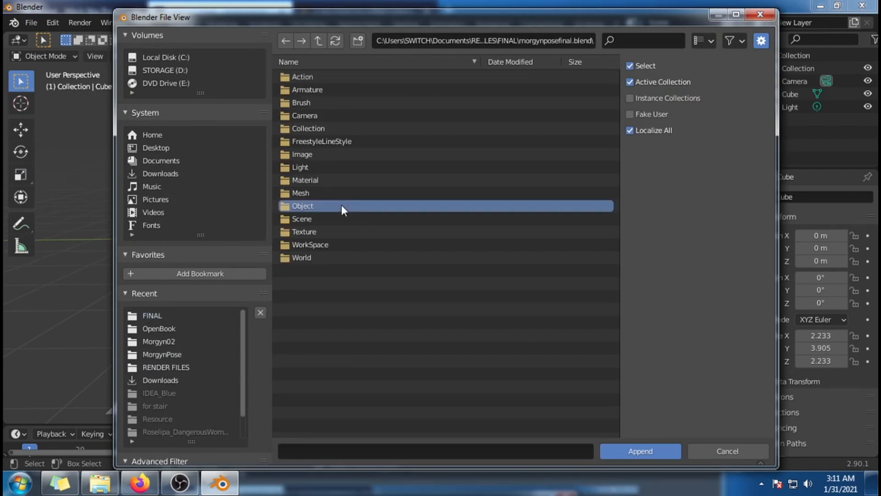
{"action": "double_click", "coordinate": [341, 205]}
Step: Append the MorgynEmber, MorgynEmber_glass, rig and s4studio_mesh_1 objects together into the backdrop scene
{"action": "left_click", "coordinate": [362, 179]}
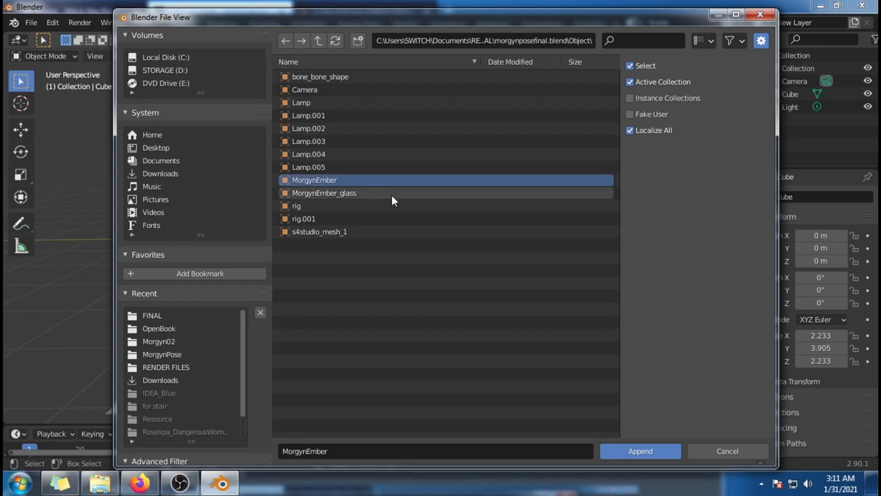
{"action": "left_click", "coordinate": [392, 194], "text": "ctrl"}
{"action": "left_click", "coordinate": [388, 233], "text": "ctrl"}
{"action": "left_click", "coordinate": [391, 204], "text": "ctrl"}
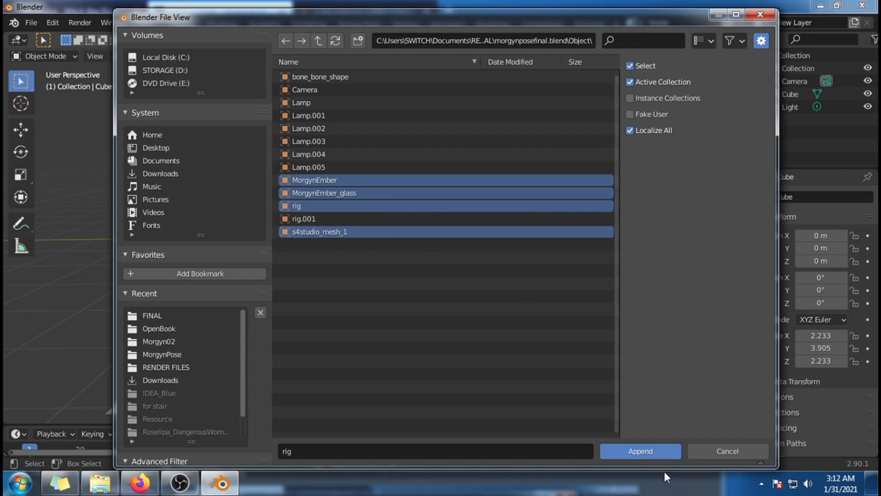
{"action": "left_click", "coordinate": [638, 456]}
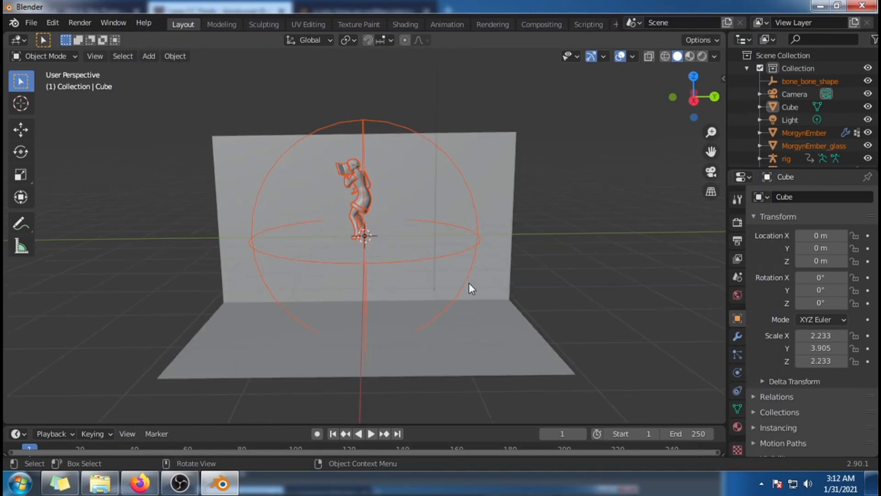
Step: Display the object move and rotate gizmos in the 3D viewport
{"action": "mouse_move", "coordinate": [464, 283]}
{"action": "middle_mouse_down"}
{"action": "mouse_move", "coordinate": [584, 273]}
{"action": "mouse_move", "coordinate": [458, 303]}
{"action": "mouse_move", "coordinate": [458, 282]}
{"action": "mouse_move", "coordinate": [473, 283]}
{"action": "middle_mouse_up"}
{"action": "scroll", "coordinate": [461, 282], "scroll_direction": "up", "scroll_amount": 1}
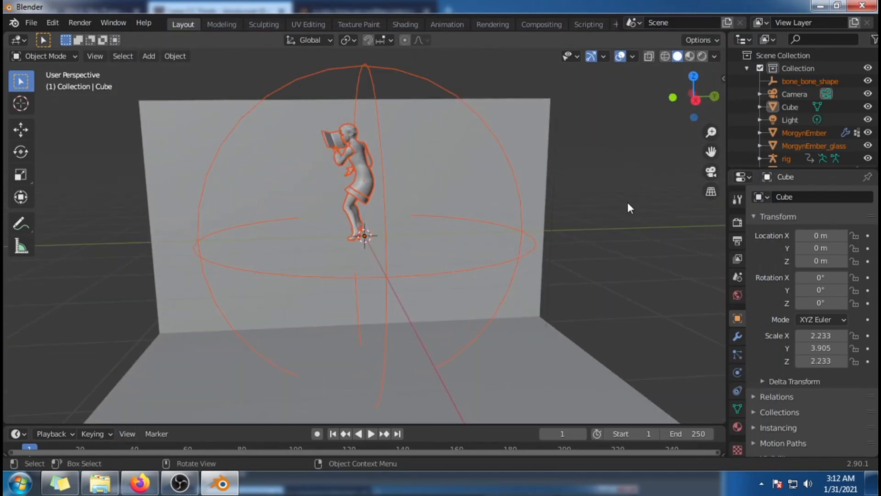
{"action": "left_click", "coordinate": [603, 56]}
{"action": "left_click", "coordinate": [557, 177]}
{"action": "left_click", "coordinate": [557, 191]}
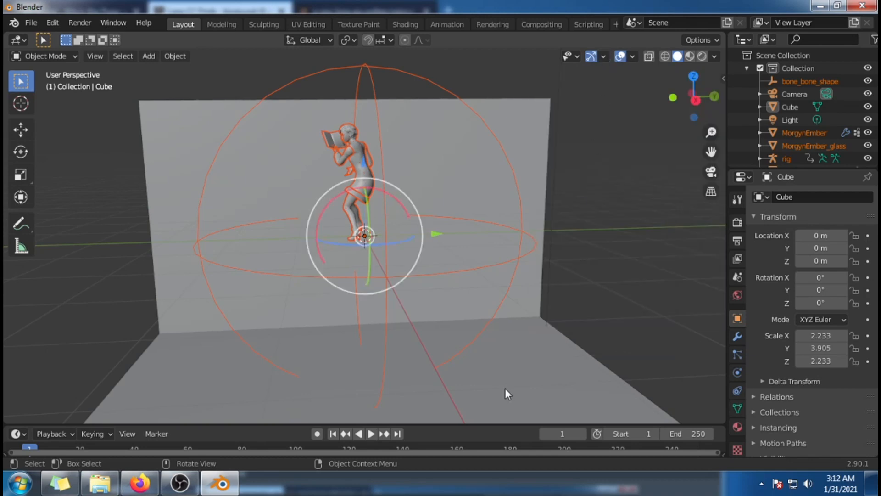
Step: Rotate the appended sim and book about the Z axis to about 102° so the sim faces away from the back wall
{"action": "left_click_drag", "start_coordinate": [378, 243], "coordinate": [434, 248]}
{"action": "left_click_drag", "start_coordinate": [345, 246], "coordinate": [370, 247]}
{"action": "mouse_move", "coordinate": [513, 302]}
{"action": "middle_mouse_down"}
{"action": "mouse_move", "coordinate": [476, 309]}
{"action": "mouse_move", "coordinate": [497, 298]}
{"action": "middle_mouse_up"}
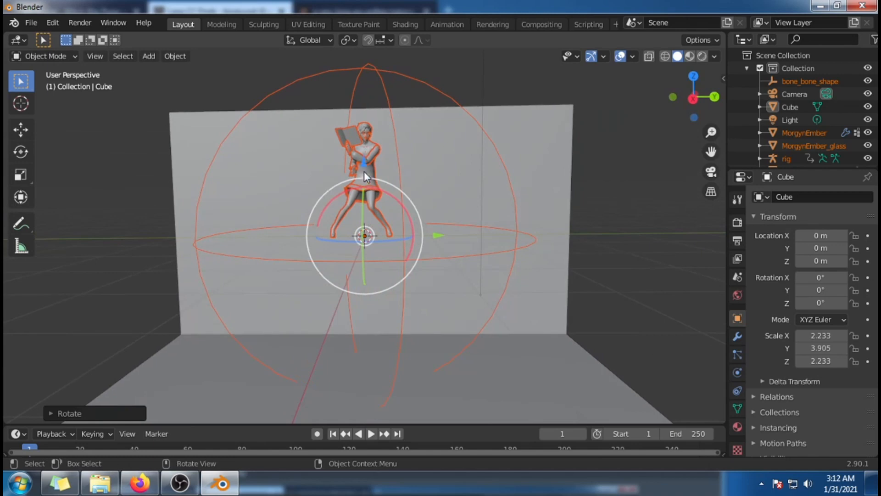
Step: Lower the appended sim and book along Z to about -2.235 m so the feet stand on the backdrop floor
{"action": "left_click_drag", "start_coordinate": [364, 163], "coordinate": [366, 305]}
{"action": "middle_click_drag", "start_coordinate": [491, 339], "coordinate": [557, 358]}
{"action": "left_click_drag", "start_coordinate": [369, 313], "coordinate": [369, 311]}
{"action": "middle_click_drag", "start_coordinate": [561, 384], "coordinate": [558, 401]}
{"action": "left_click_drag", "start_coordinate": [367, 311], "coordinate": [366, 309]}
{"action": "middle_click_drag", "start_coordinate": [614, 382], "coordinate": [575, 358]}
{"action": "left_click_drag", "start_coordinate": [366, 317], "coordinate": [367, 321]}
{"action": "middle_click_drag", "start_coordinate": [575, 358], "coordinate": [582, 321]}
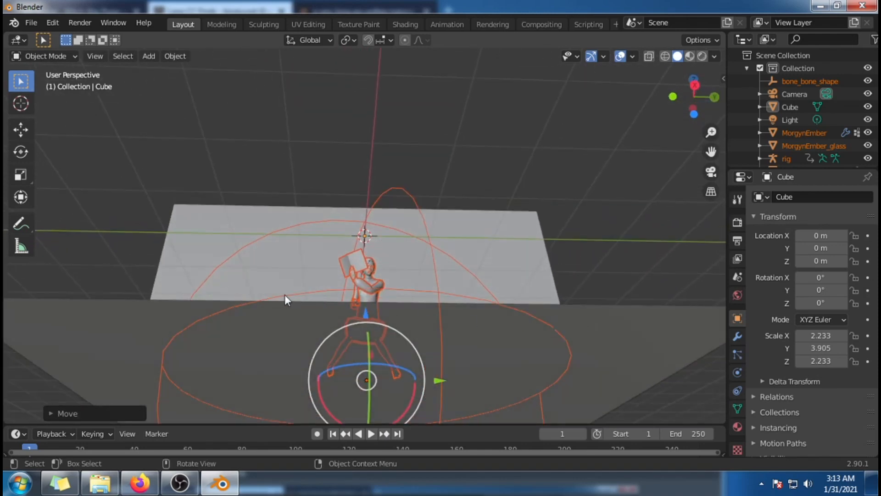
{"action": "middle_click_drag", "start_coordinate": [564, 287], "coordinate": [473, 296]}
{"action": "scroll", "coordinate": [536, 363], "scroll_direction": "up", "scroll_amount": 2}
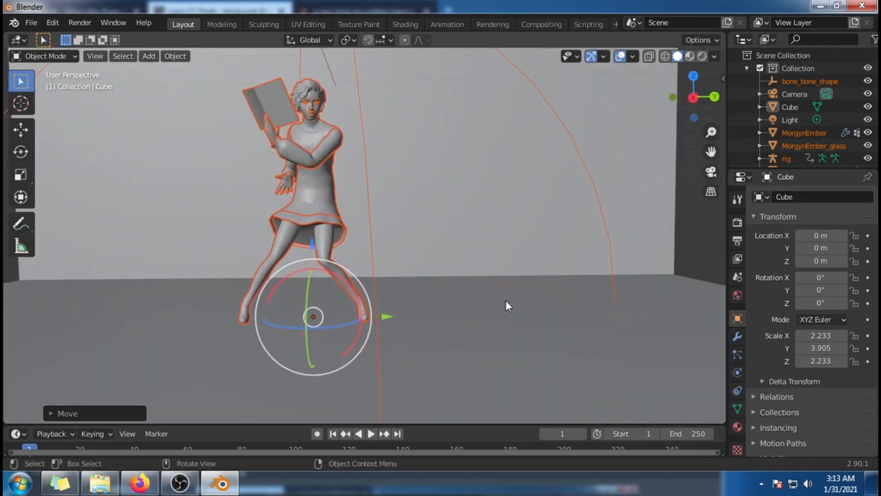
Step: Select only the MorgynEmber_glass mesh and set the viewport shading to Material Preview
{"action": "left_click", "coordinate": [811, 144]}
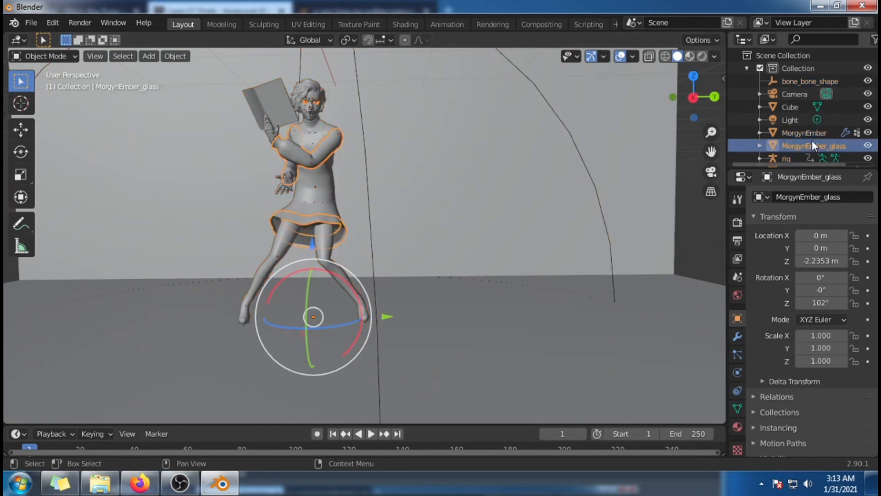
{"action": "left_click", "coordinate": [690, 56]}
{"action": "middle_click_drag", "start_coordinate": [572, 223], "coordinate": [549, 248]}
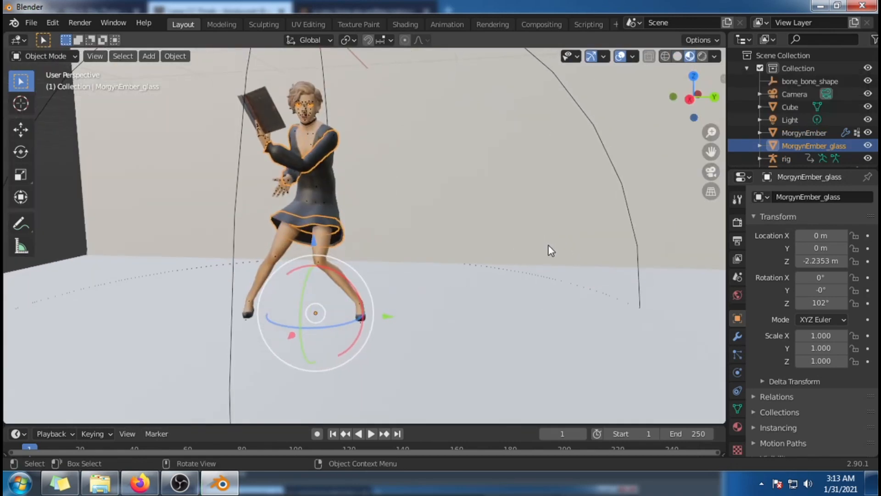
Step: Select the MorgynEmber mesh, then the sim's rig, and hide the rig in the viewport
{"action": "left_click", "coordinate": [799, 133]}
{"action": "middle_click_drag", "start_coordinate": [481, 180], "coordinate": [537, 203]}
{"action": "scroll", "coordinate": [855, 141], "scroll_direction": "down", "scroll_amount": 1}
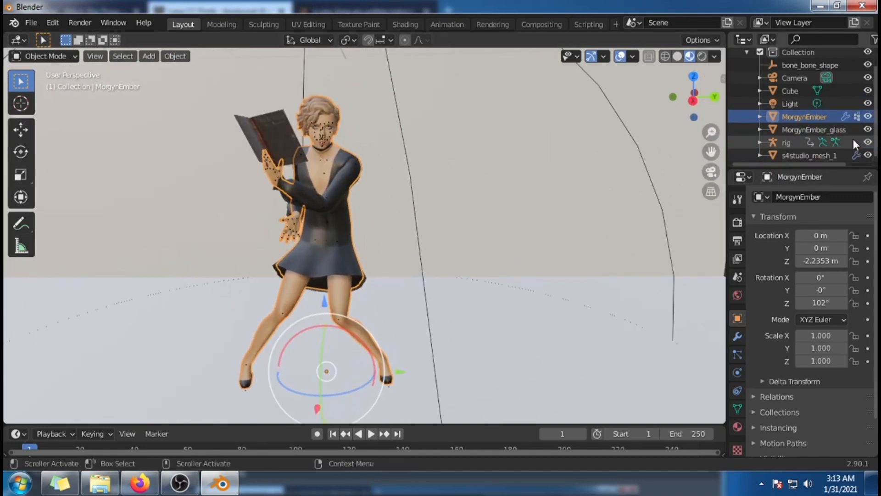
{"action": "left_click", "coordinate": [794, 145]}
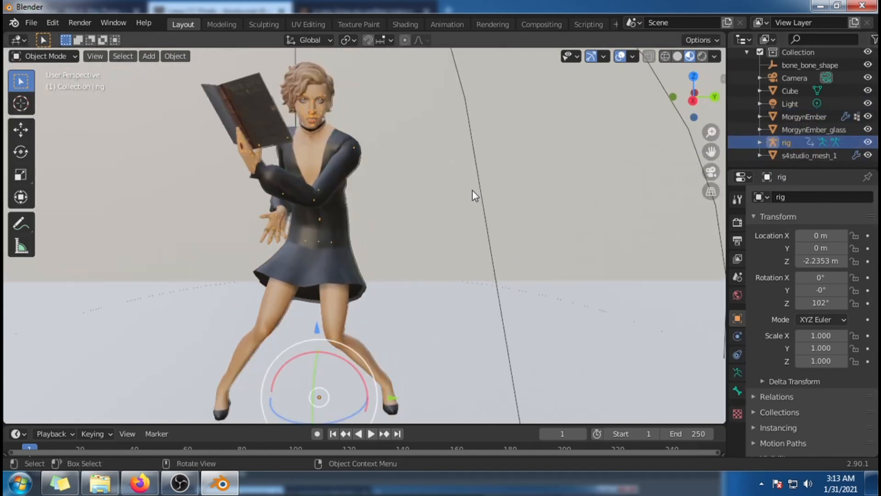
{"action": "scroll", "coordinate": [284, 182], "scroll_direction": "up", "scroll_amount": 2}
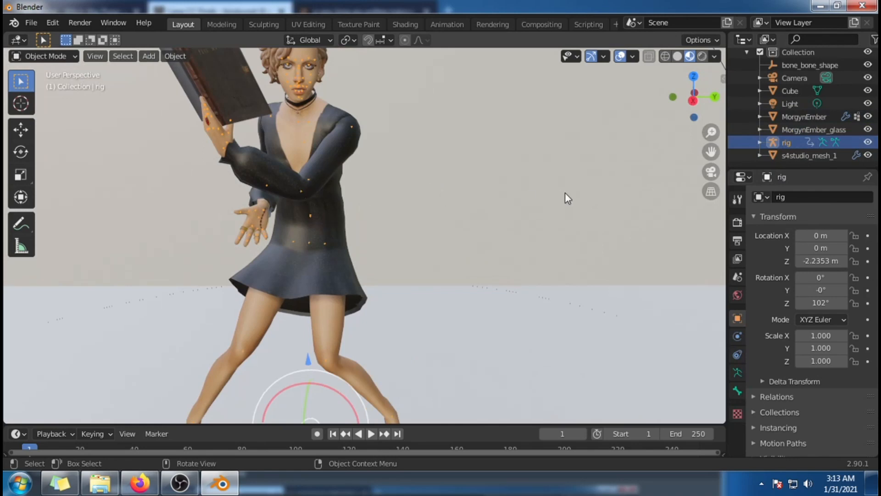
{"action": "scroll", "coordinate": [562, 192], "scroll_direction": "down", "scroll_amount": 3}
{"action": "mouse_move", "coordinate": [514, 290]}
{"action": "middle_mouse_down"}
{"action": "mouse_move", "coordinate": [530, 297]}
{"action": "mouse_move", "coordinate": [502, 285]}
{"action": "middle_mouse_up"}
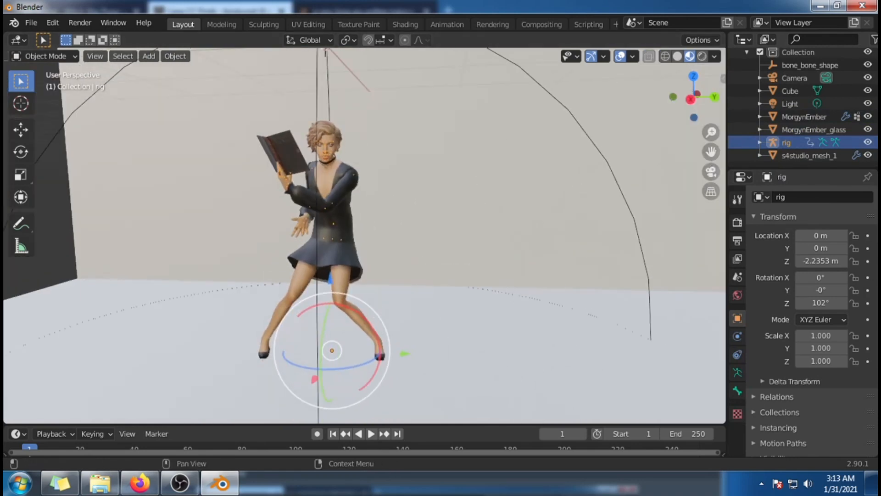
{"action": "left_click", "coordinate": [868, 146]}
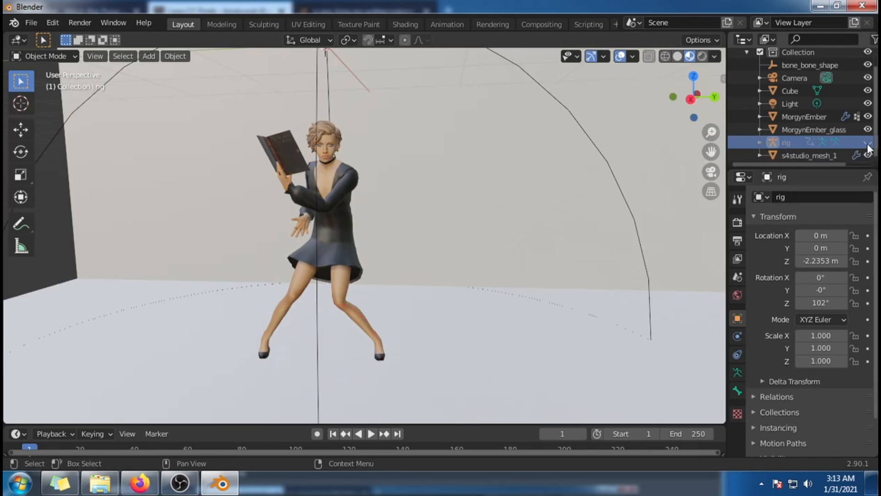
Step: Open the scene's render properties and check which render engine is set
{"action": "middle_click_drag", "start_coordinate": [474, 247], "coordinate": [535, 281]}
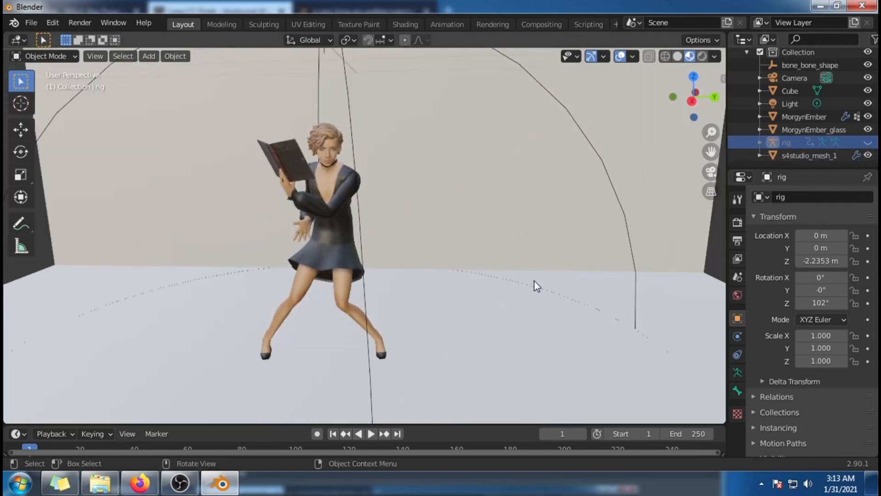
{"action": "scroll", "coordinate": [534, 281], "scroll_direction": "up", "scroll_amount": 2}
{"action": "middle_click_drag", "start_coordinate": [482, 166], "coordinate": [509, 208]}
{"action": "scroll", "coordinate": [508, 208], "scroll_direction": "up", "scroll_amount": 1}
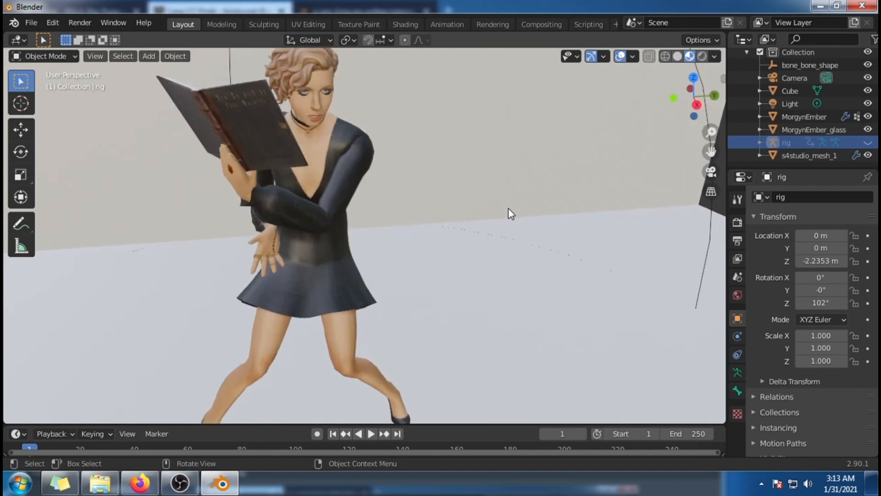
{"action": "left_click", "coordinate": [737, 223]}
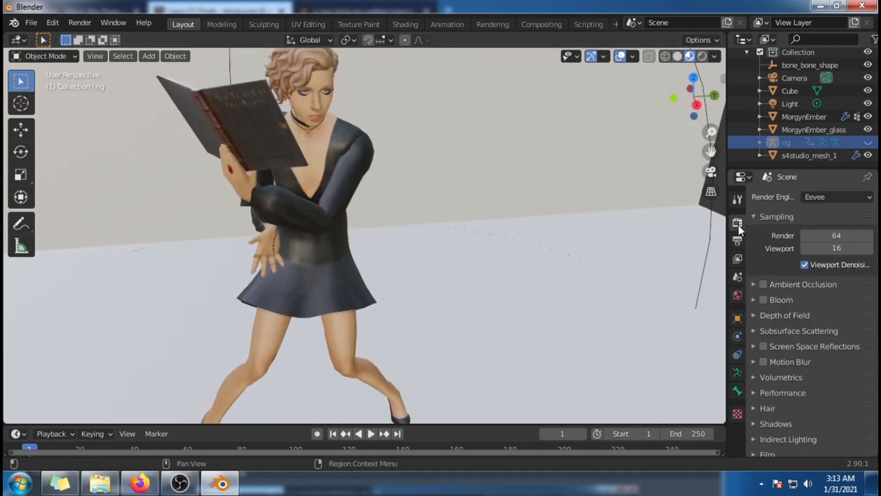
{"action": "left_click", "coordinate": [860, 202]}
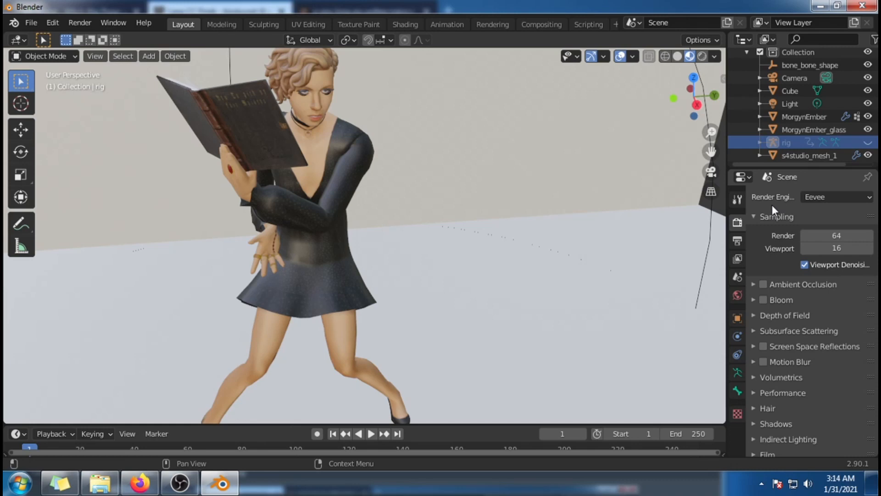
Step: Examine the sim's face, eyelashes, hair and book up close from several angles in Material Preview
{"action": "middle_click_drag", "start_coordinate": [678, 236], "coordinate": [830, 176]}
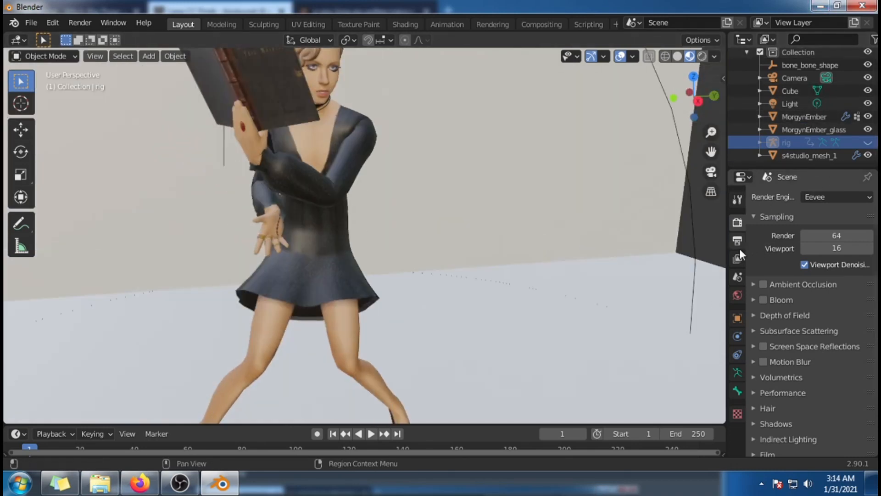
{"action": "scroll", "coordinate": [566, 282], "scroll_direction": "down", "scroll_amount": 2}
{"action": "middle_click_drag", "start_coordinate": [519, 286], "coordinate": [485, 287]}
{"action": "middle_click_drag", "start_coordinate": [459, 201], "coordinate": [497, 271], "text": "shift"}
{"action": "scroll", "coordinate": [497, 271], "scroll_direction": "up", "scroll_amount": 2}
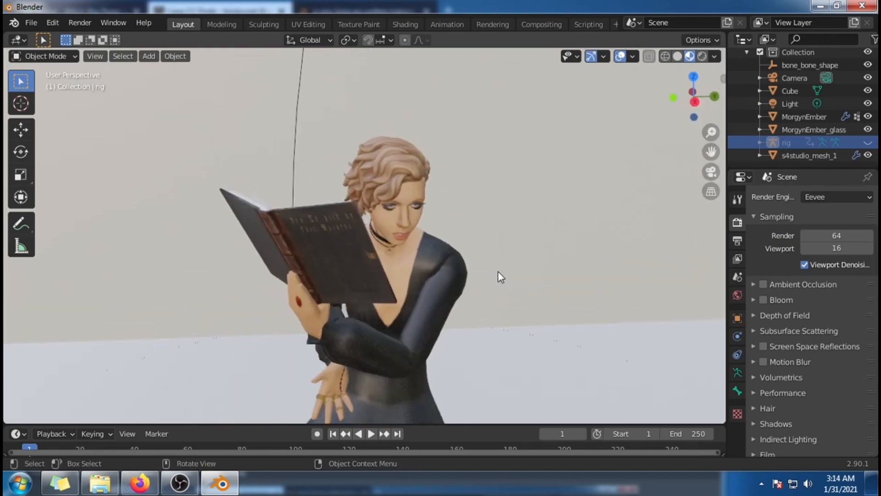
{"action": "scroll", "coordinate": [498, 272], "scroll_direction": "up", "scroll_amount": 1}
{"action": "middle_click_drag", "start_coordinate": [550, 276], "coordinate": [584, 296]}
{"action": "scroll", "coordinate": [525, 263], "scroll_direction": "up", "scroll_amount": 2}
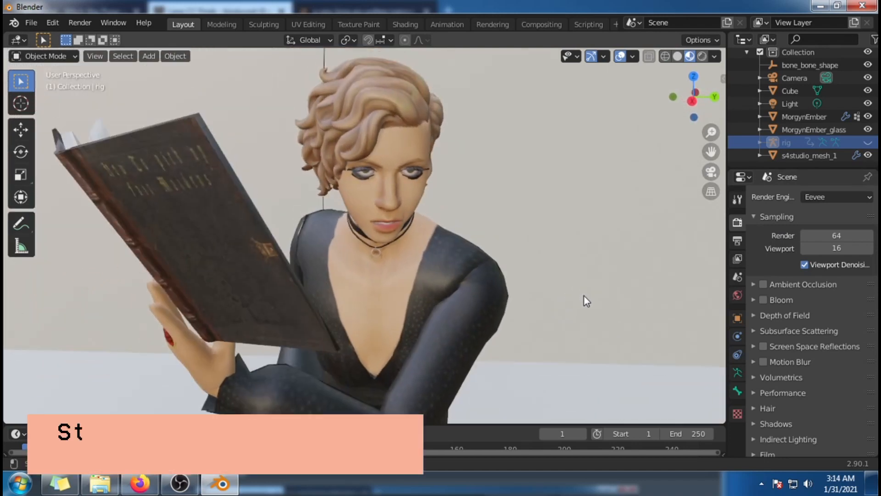
{"action": "scroll", "coordinate": [584, 298], "scroll_direction": "up", "scroll_amount": 2}
{"action": "middle_click_drag", "start_coordinate": [610, 260], "coordinate": [610, 285]}
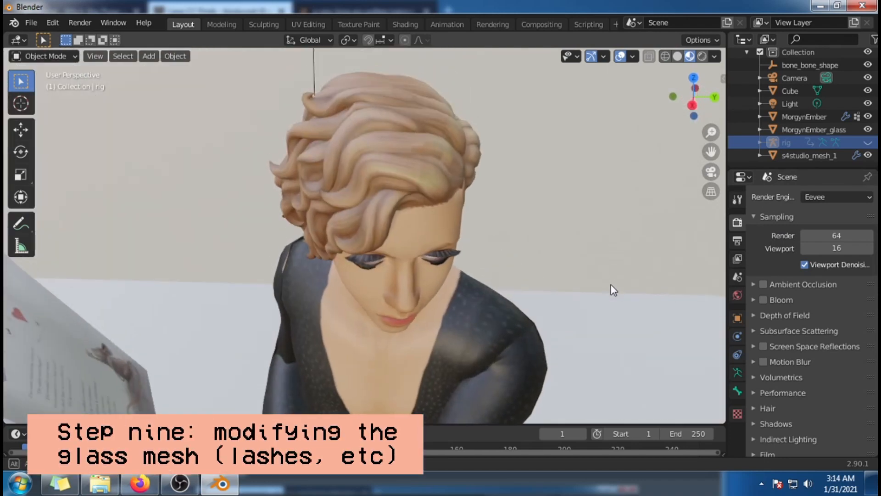
{"action": "scroll", "coordinate": [611, 286], "scroll_direction": "up", "scroll_amount": 2}
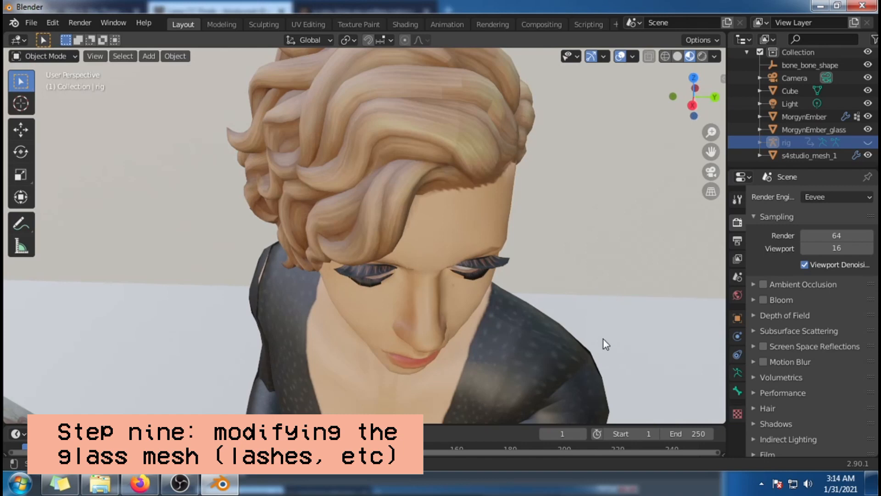
{"action": "scroll", "coordinate": [522, 335], "scroll_direction": "down", "scroll_amount": 1}
{"action": "middle_click_drag", "start_coordinate": [523, 335], "coordinate": [511, 256], "text": "shift"}
{"action": "scroll", "coordinate": [512, 262], "scroll_direction": "down", "scroll_amount": 3}
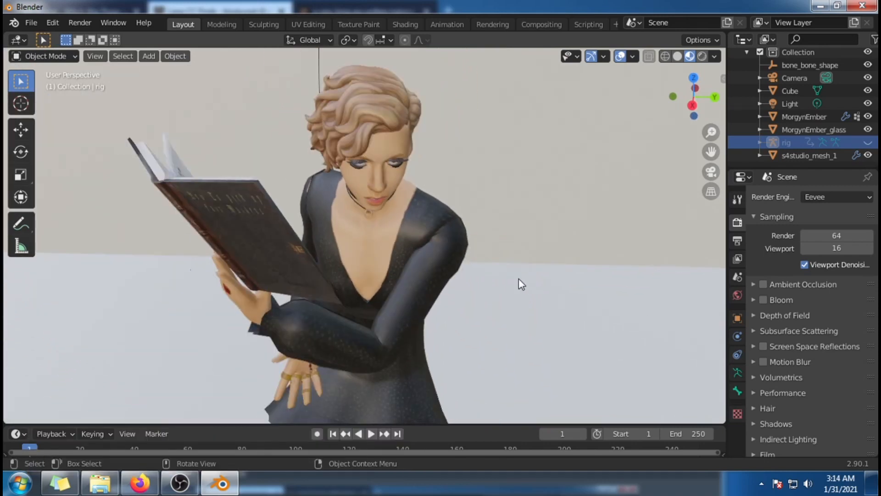
{"action": "scroll", "coordinate": [528, 278], "scroll_direction": "down", "scroll_amount": 1}
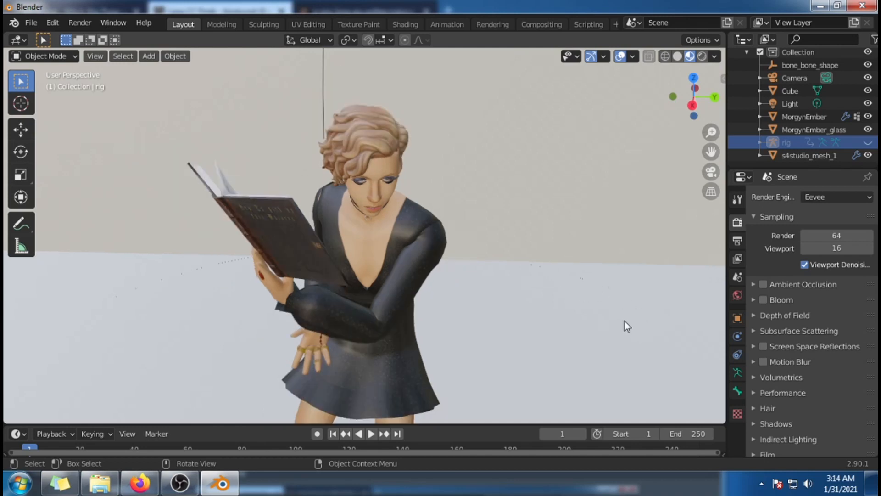
Step: Show the MorgynEmber_glass mesh's material settings and split the 3D viewport vertically into two side-by-side areas
{"action": "left_click", "coordinate": [798, 132]}
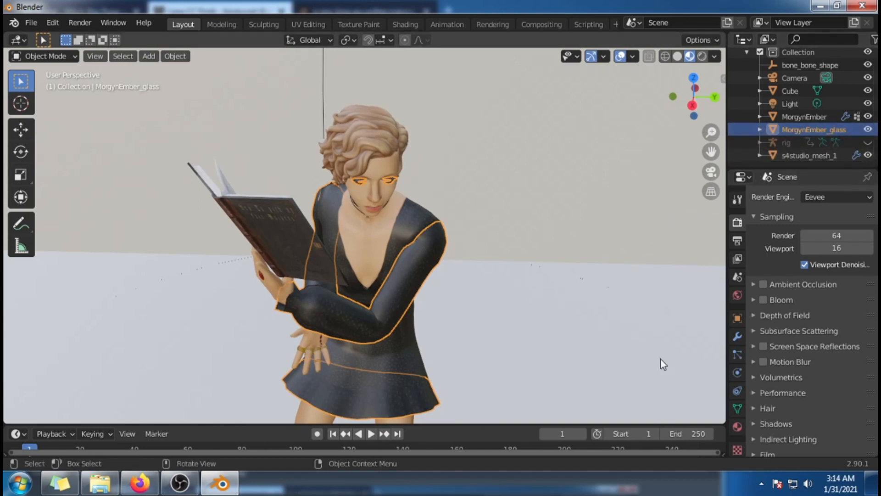
{"action": "left_click", "coordinate": [737, 427]}
{"action": "scroll", "coordinate": [814, 274], "scroll_direction": "down", "scroll_amount": 5}
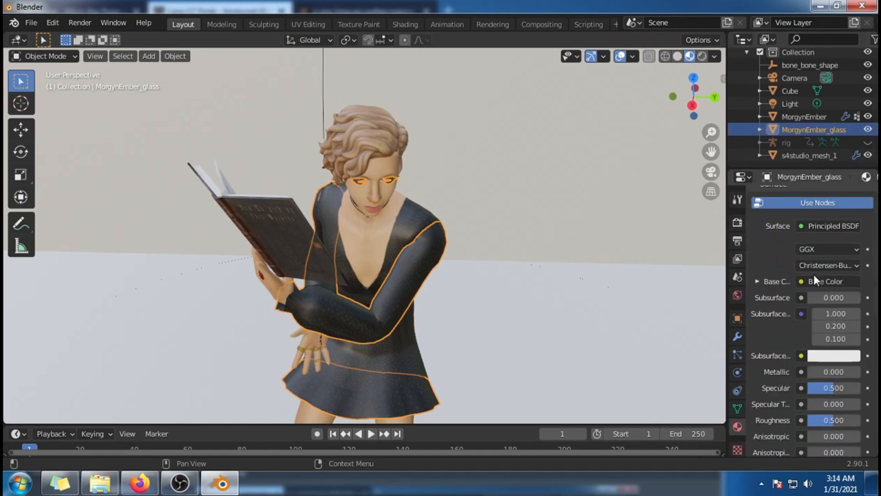
{"action": "scroll", "coordinate": [788, 291], "scroll_direction": "up", "scroll_amount": 3}
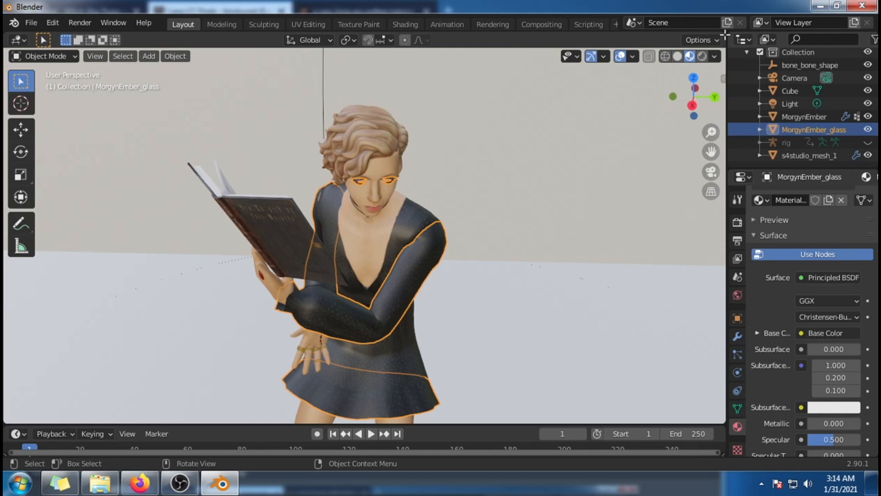
{"action": "left_click_drag", "start_coordinate": [725, 34], "coordinate": [243, 119]}
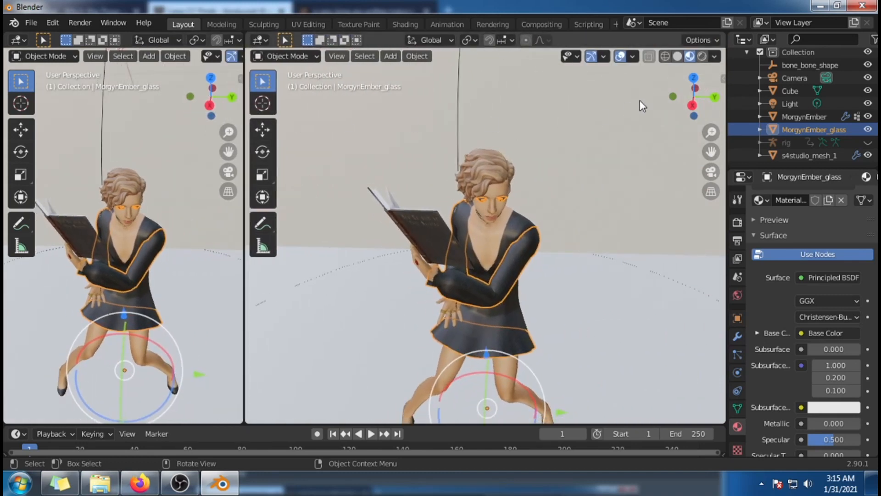
Step: Turn the narrower 3D viewport into a Shader Editor and move the Specular image node directly below the Base Color image node
{"action": "left_click", "coordinate": [18, 40]}
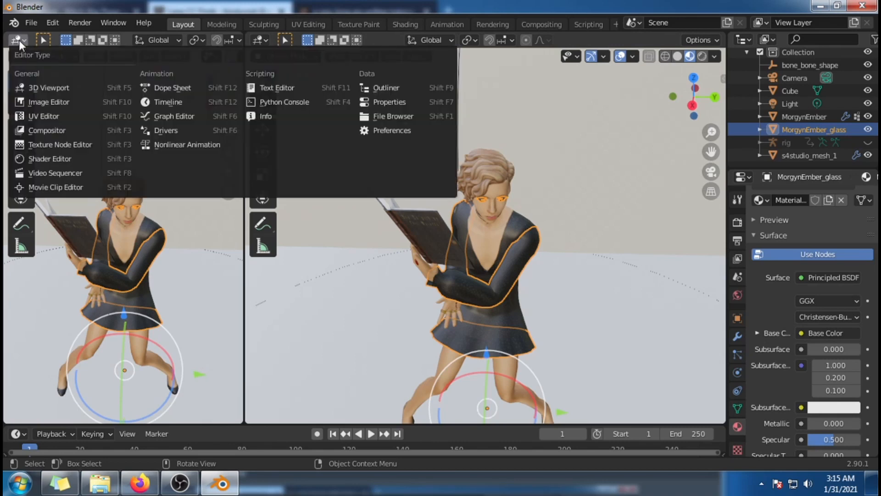
{"action": "left_click", "coordinate": [74, 161]}
{"action": "left_click_drag", "start_coordinate": [98, 198], "coordinate": [184, 220]}
{"action": "key", "text": "Home"}
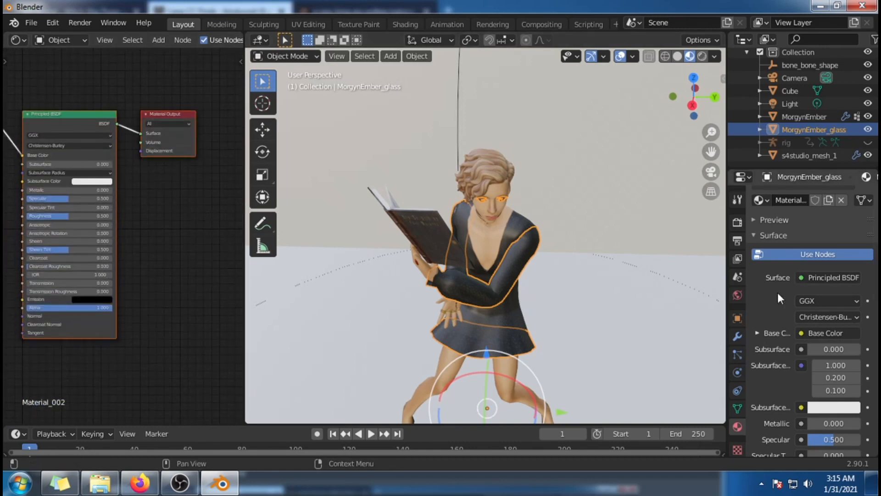
{"action": "left_click_drag", "start_coordinate": [154, 421], "coordinate": [92, 428]}
{"action": "left_click_drag", "start_coordinate": [51, 350], "coordinate": [50, 221]}
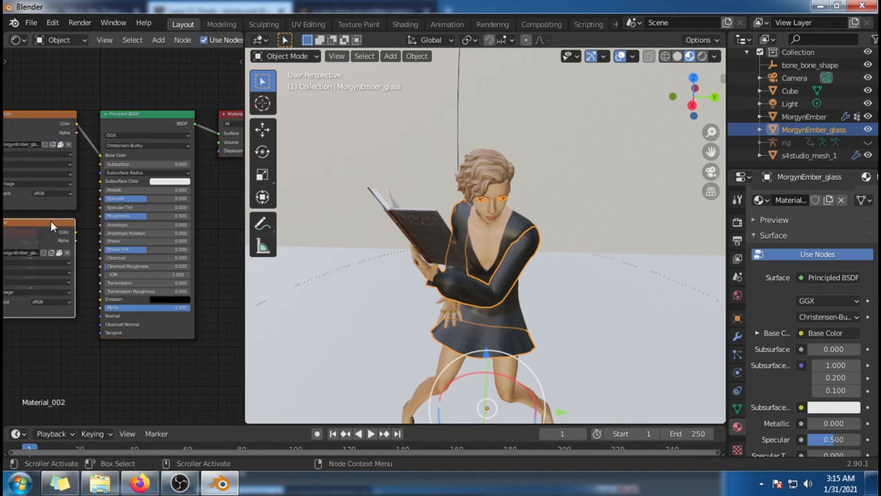
{"action": "left_click_drag", "start_coordinate": [133, 423], "coordinate": [165, 417]}
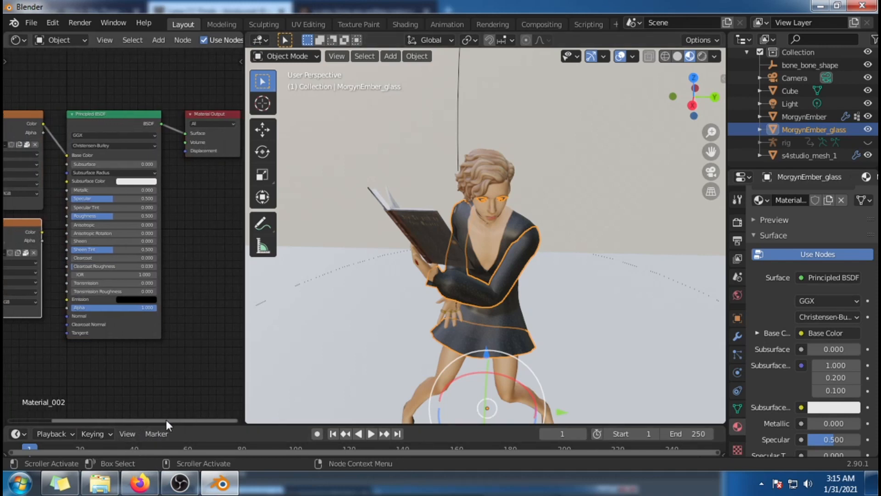
{"action": "scroll", "coordinate": [226, 313], "scroll_direction": "up", "scroll_amount": 1}
{"action": "left_click_drag", "start_coordinate": [240, 285], "coordinate": [240, 263]}
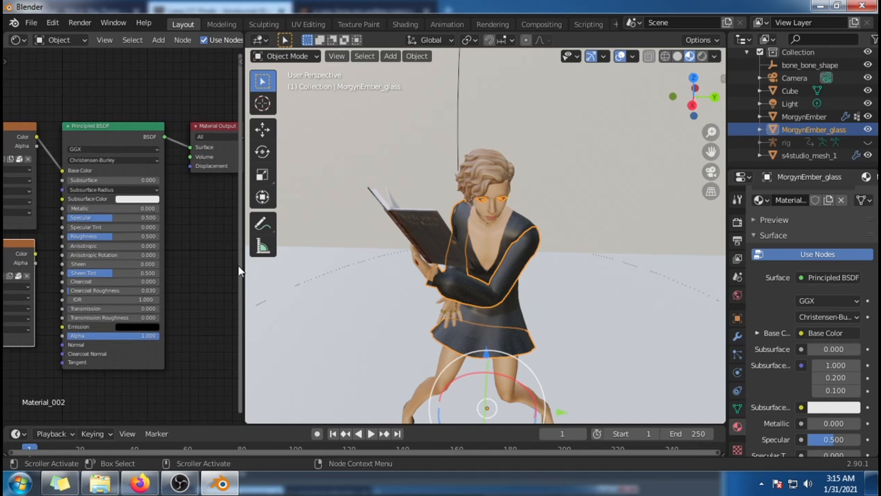
Step: Set the MorgynEmber_glass material's blend mode to Alpha Hashed
{"action": "scroll", "coordinate": [809, 382], "scroll_direction": "down", "scroll_amount": 5}
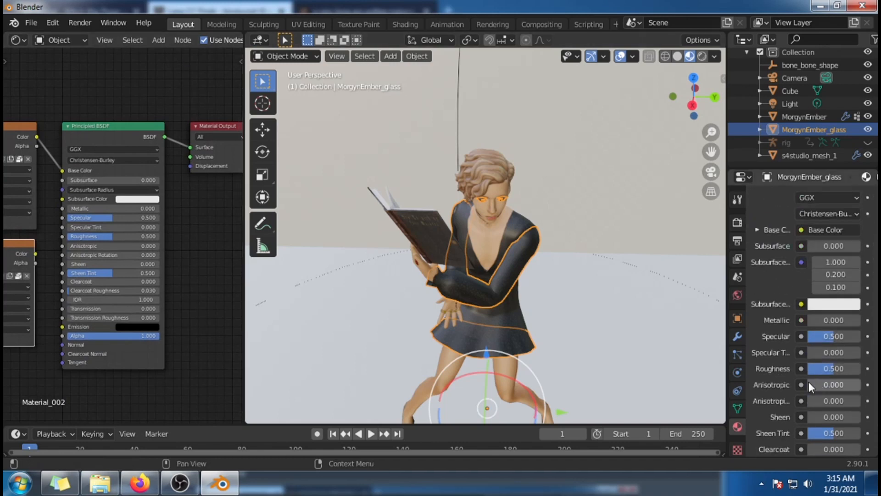
{"action": "scroll", "coordinate": [809, 382], "scroll_direction": "down", "scroll_amount": 4}
{"action": "scroll", "coordinate": [802, 378], "scroll_direction": "down", "scroll_amount": 9}
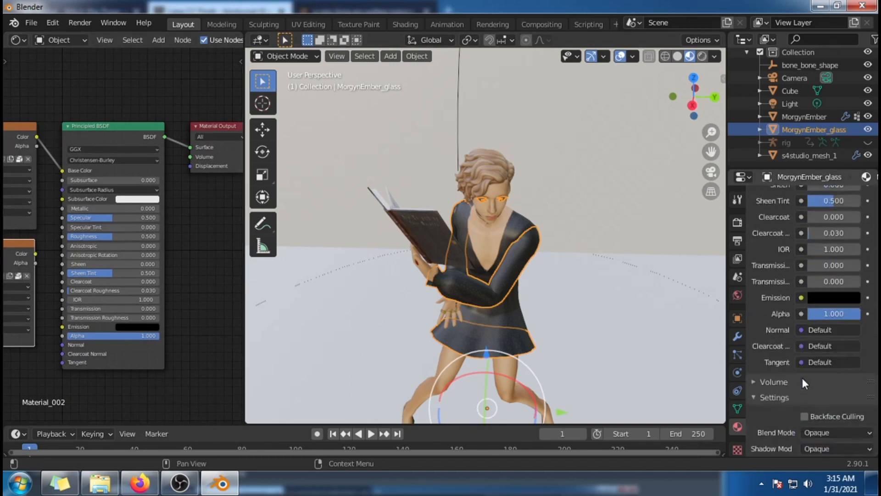
{"action": "scroll", "coordinate": [805, 359], "scroll_direction": "down", "scroll_amount": 4}
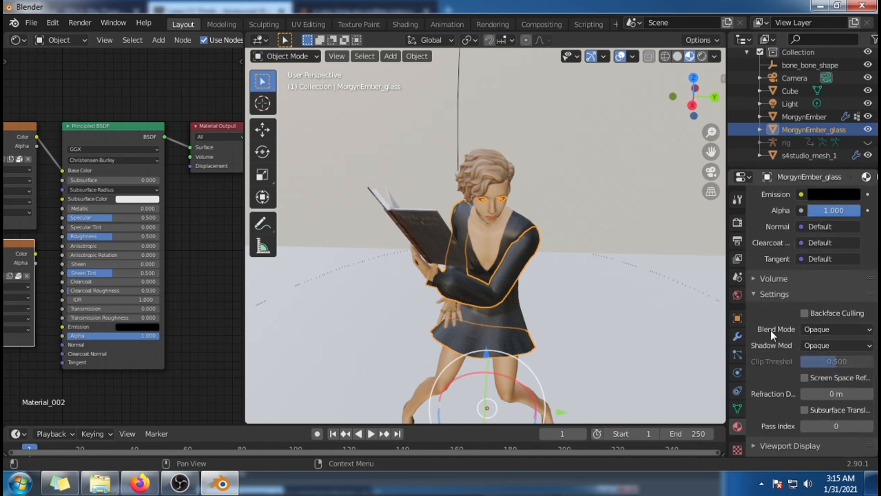
{"action": "left_click", "coordinate": [839, 331]}
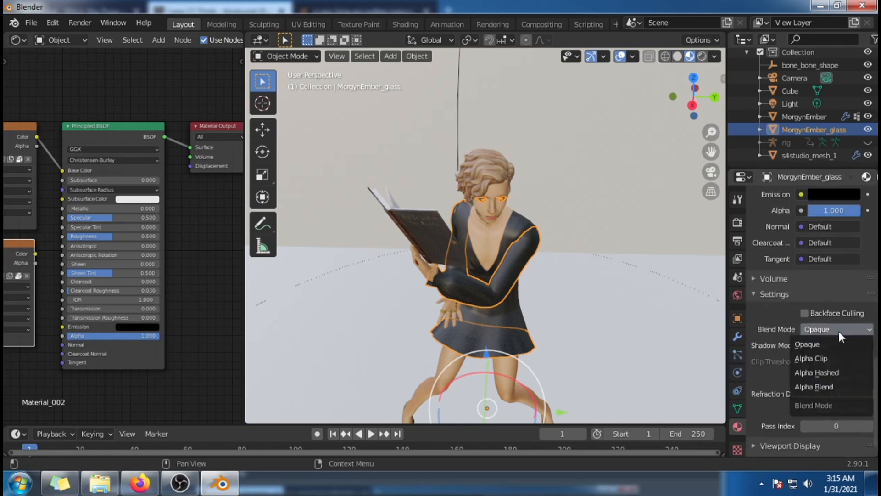
{"action": "left_click", "coordinate": [838, 375]}
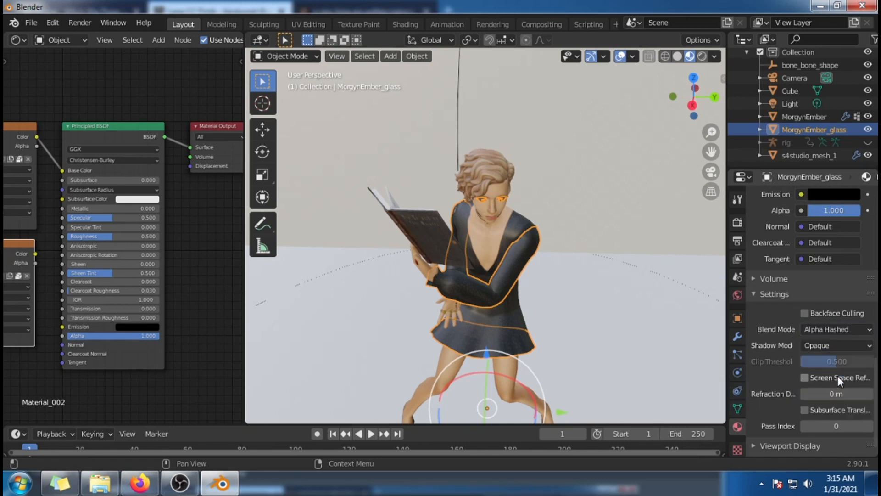
Step: Link the Color output of the glass material's Specular image node to the Principled BSDF's Specular input
{"action": "middle_click_drag", "start_coordinate": [619, 318], "coordinate": [618, 301]}
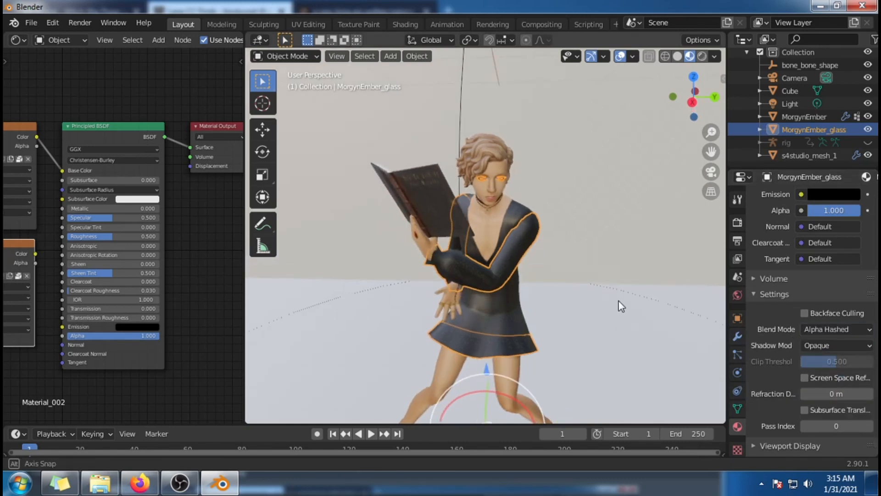
{"action": "scroll", "coordinate": [618, 300], "scroll_direction": "up", "scroll_amount": 1}
{"action": "left_click", "coordinate": [805, 121]}
{"action": "left_click", "coordinate": [806, 127]}
{"action": "scroll", "coordinate": [187, 298], "scroll_direction": "down", "scroll_amount": 2}
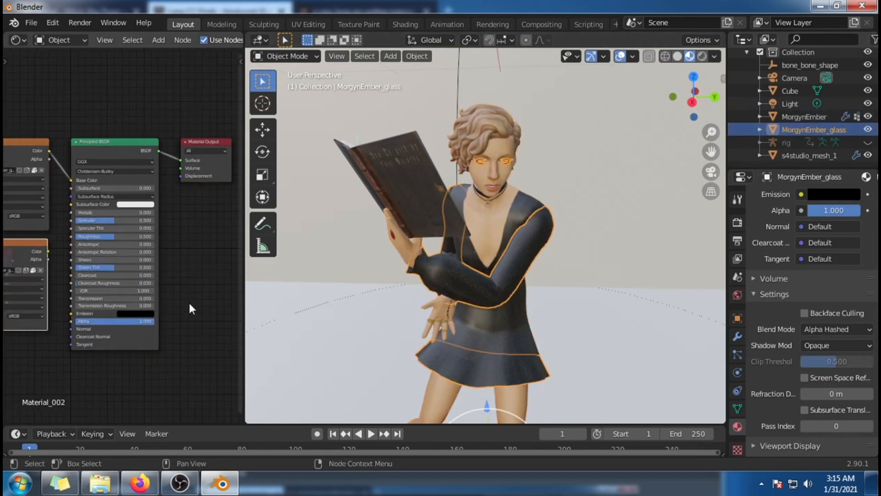
{"action": "left_click_drag", "start_coordinate": [179, 420], "coordinate": [109, 427]}
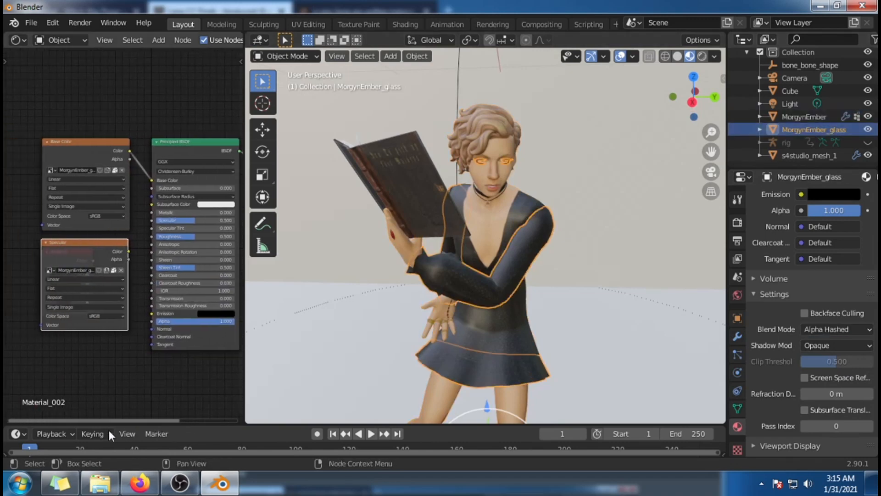
{"action": "scroll", "coordinate": [164, 370], "scroll_direction": "up", "scroll_amount": 2}
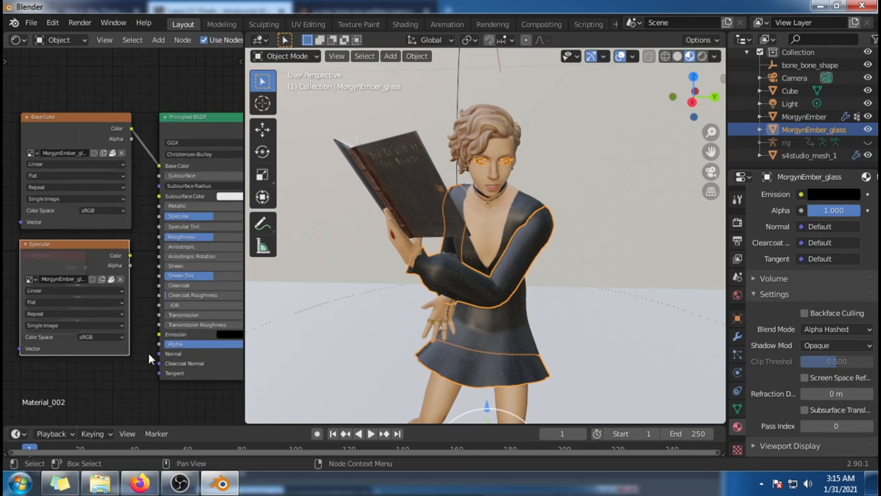
{"action": "scroll", "coordinate": [149, 354], "scroll_direction": "up", "scroll_amount": 2}
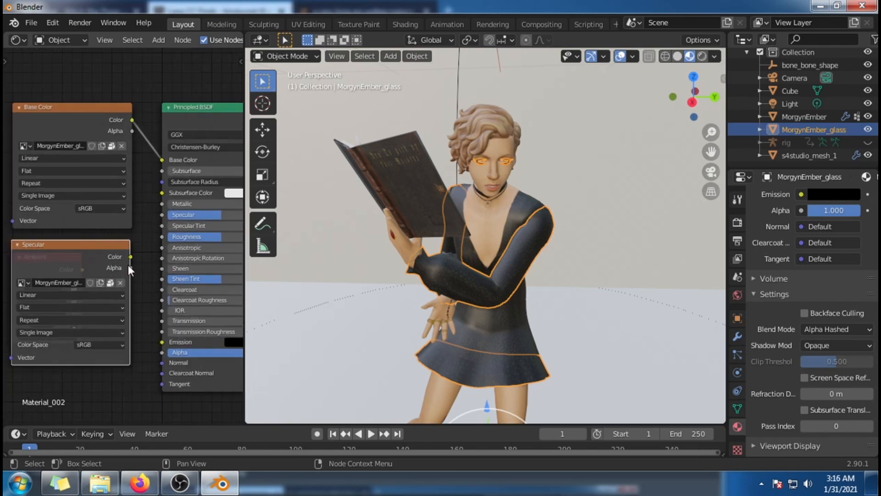
{"action": "mouse_move", "coordinate": [130, 256]}
{"action": "left_mouse_down"}
{"action": "mouse_move", "coordinate": [150, 200]}
{"action": "mouse_move", "coordinate": [145, 217]}
{"action": "mouse_move", "coordinate": [162, 214]}
{"action": "left_mouse_up"}
{"action": "left_click_drag", "start_coordinate": [147, 420], "coordinate": [240, 415]}
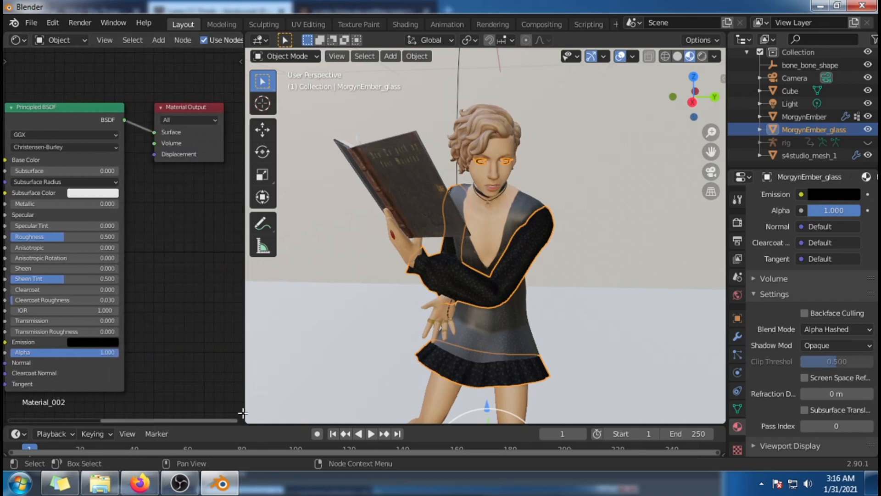
Step: Widen the Shader Editor and insert a Mix Shader between the glass material's Principled BSDF and Material Output nodes
{"action": "scroll", "coordinate": [267, 340], "scroll_direction": "down", "scroll_amount": 5}
{"action": "scroll", "coordinate": [212, 257], "scroll_direction": "down", "scroll_amount": 1}
{"action": "scroll", "coordinate": [363, 309], "scroll_direction": "down", "scroll_amount": 2}
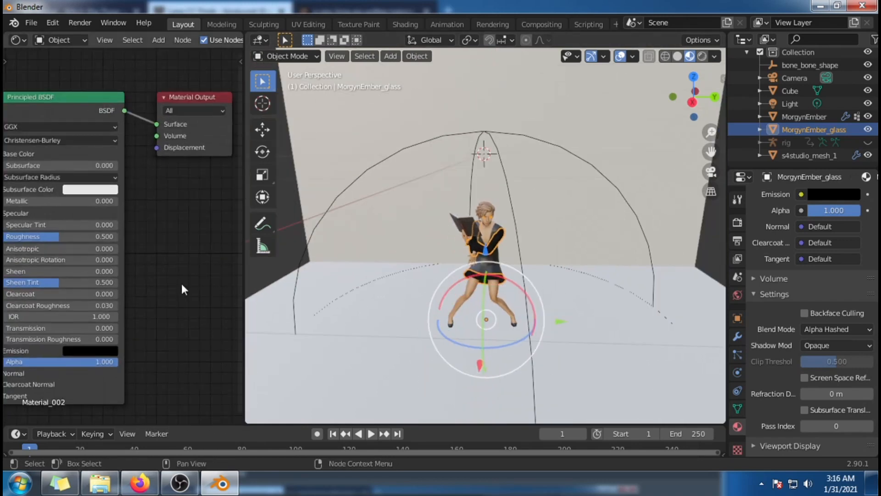
{"action": "scroll", "coordinate": [180, 282], "scroll_direction": "down", "scroll_amount": 3}
{"action": "left_click_drag", "start_coordinate": [186, 420], "coordinate": [142, 426]}
{"action": "left_click_drag", "start_coordinate": [243, 279], "coordinate": [348, 283]}
{"action": "scroll", "coordinate": [296, 271], "scroll_direction": "up", "scroll_amount": 2}
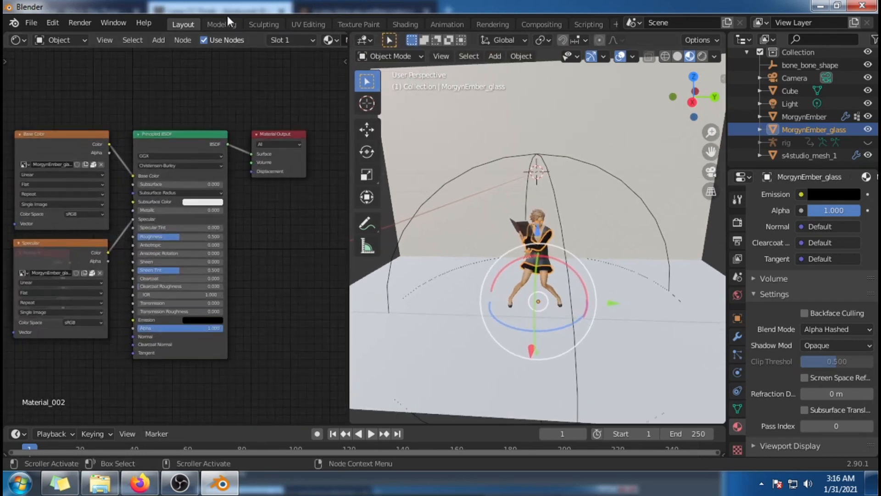
{"action": "left_click", "coordinate": [158, 40]}
{"action": "mouse_move", "coordinate": [191, 98]}
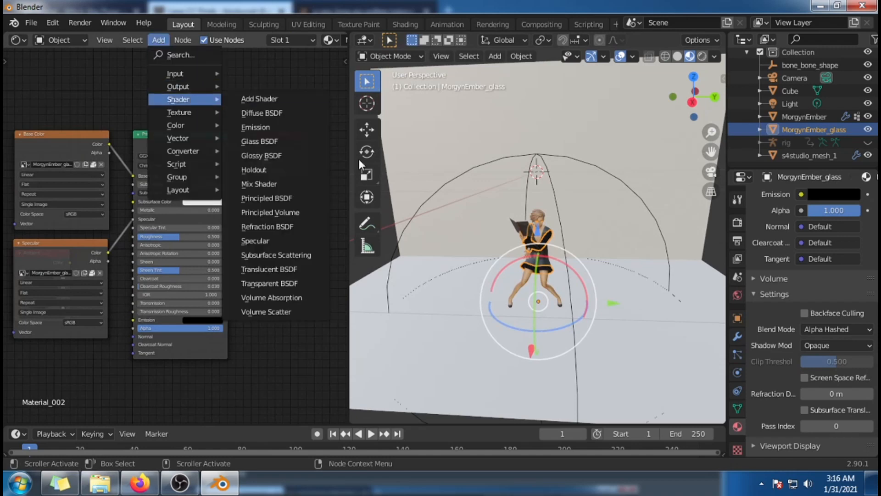
{"action": "left_click", "coordinate": [290, 184]}
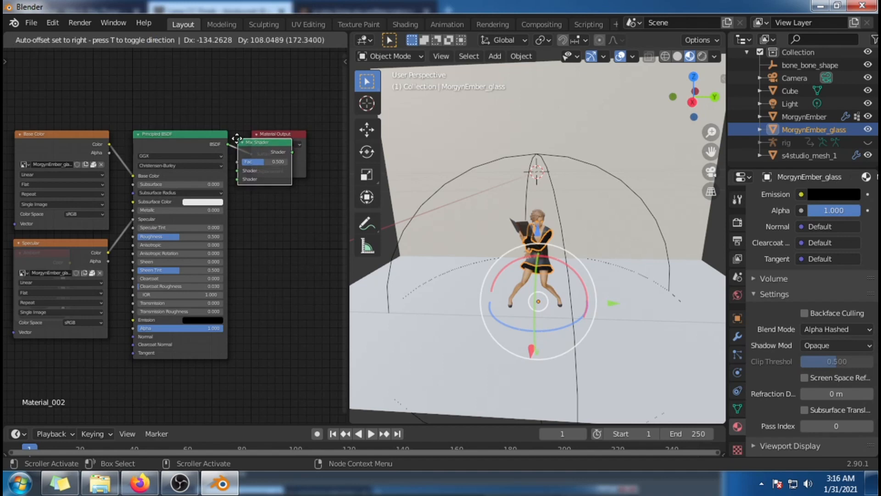
{"action": "left_click", "coordinate": [237, 138]}
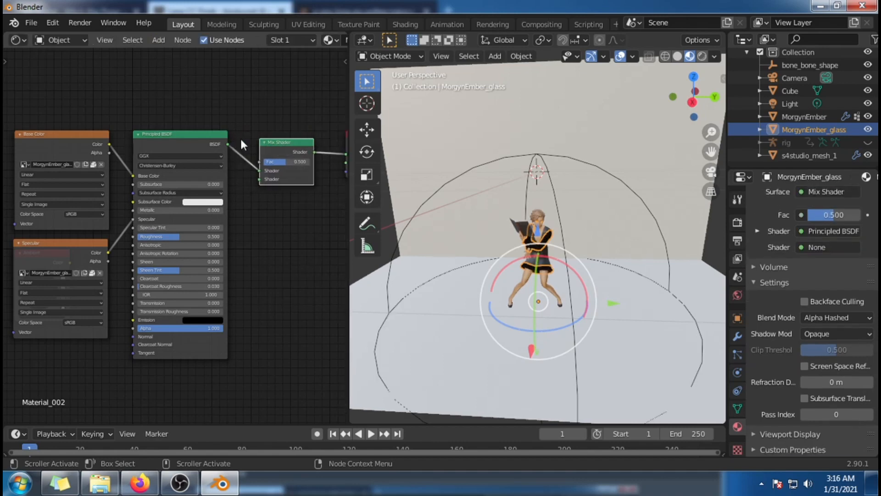
Step: Link the Base Color image's Alpha to the Mix Shader's Fac and move the Principled BSDF link to its second Shader input
{"action": "left_click_drag", "start_coordinate": [219, 420], "coordinate": [258, 420]}
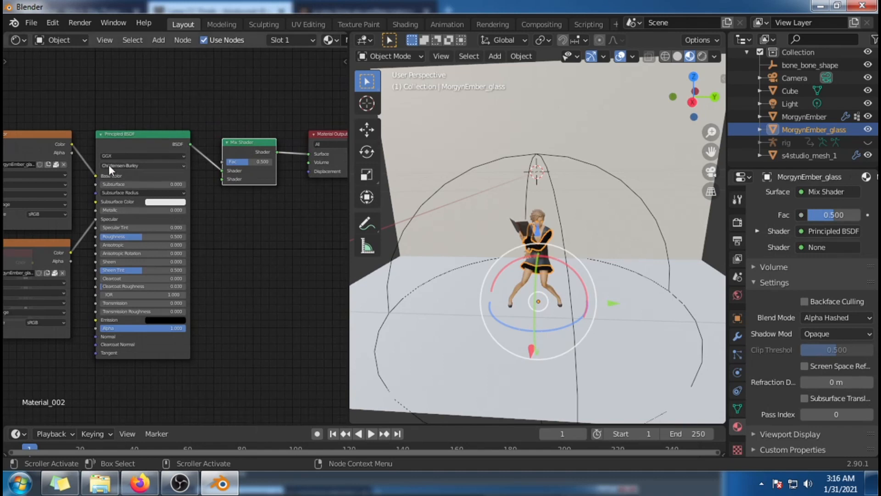
{"action": "left_click_drag", "start_coordinate": [72, 153], "coordinate": [225, 161]}
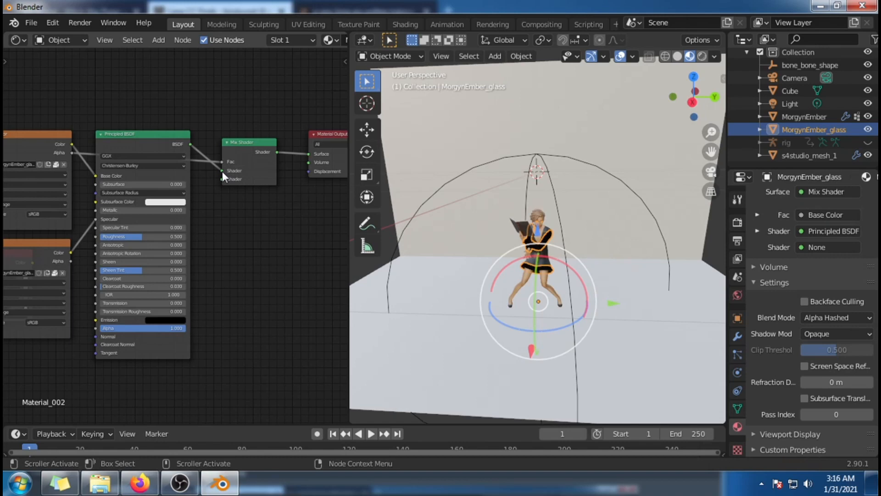
{"action": "left_click", "coordinate": [222, 172]}
{"action": "left_click_drag", "start_coordinate": [222, 171], "coordinate": [223, 179]}
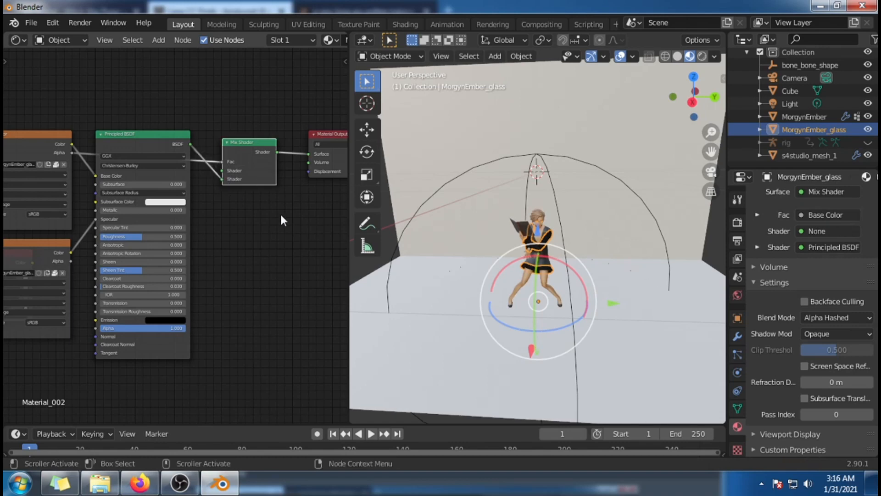
Step: Add a Transparent BSDF above the Principled BSDF and link it to the Mix Shader's first Shader input
{"action": "left_click", "coordinate": [166, 41]}
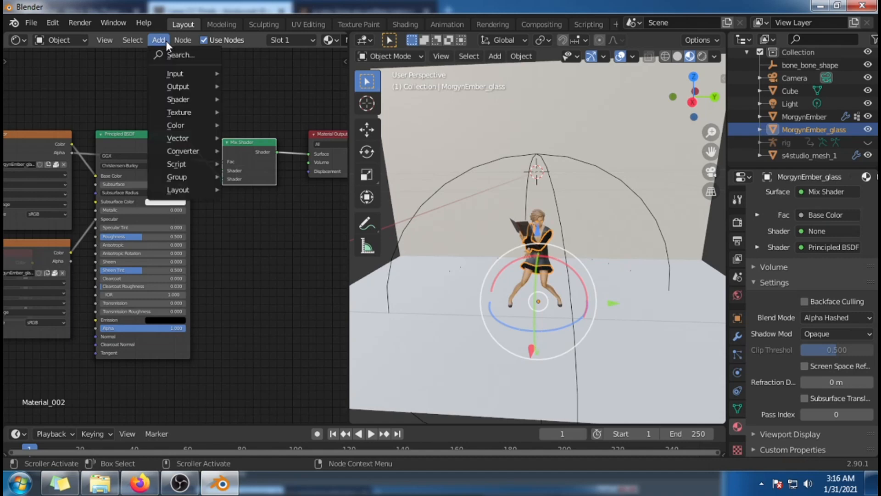
{"action": "mouse_move", "coordinate": [189, 98]}
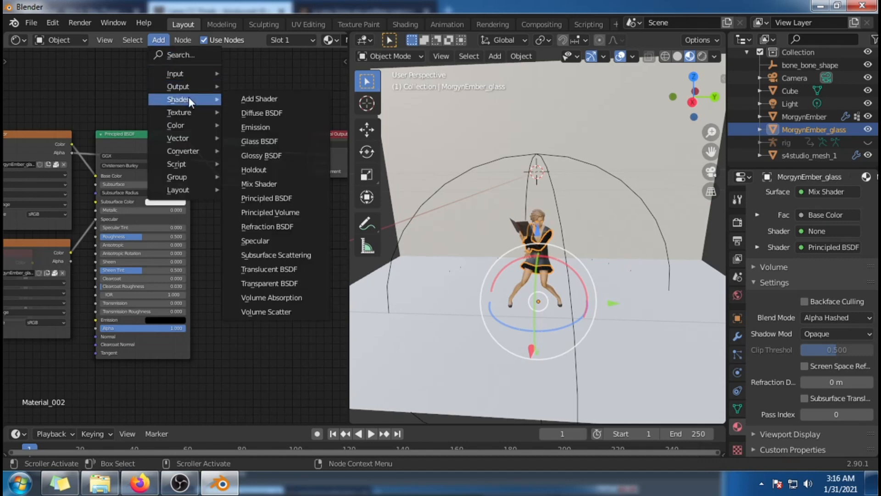
{"action": "left_click", "coordinate": [304, 285]}
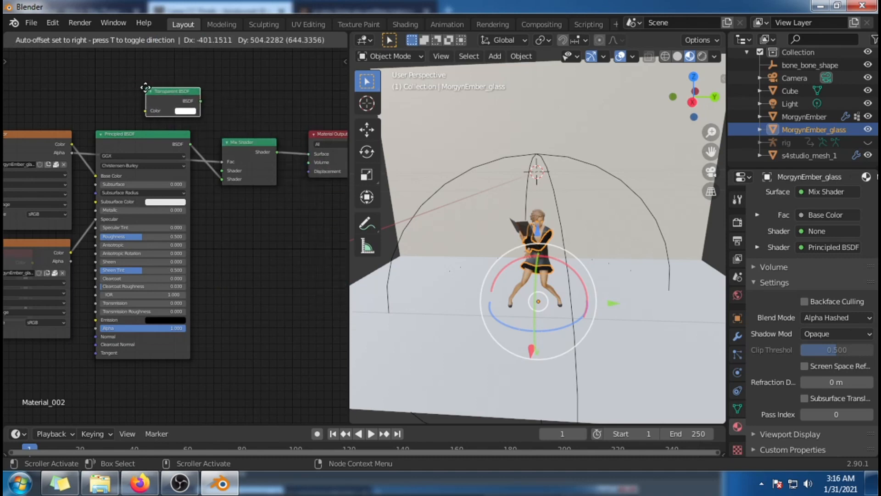
{"action": "left_click", "coordinate": [142, 87]}
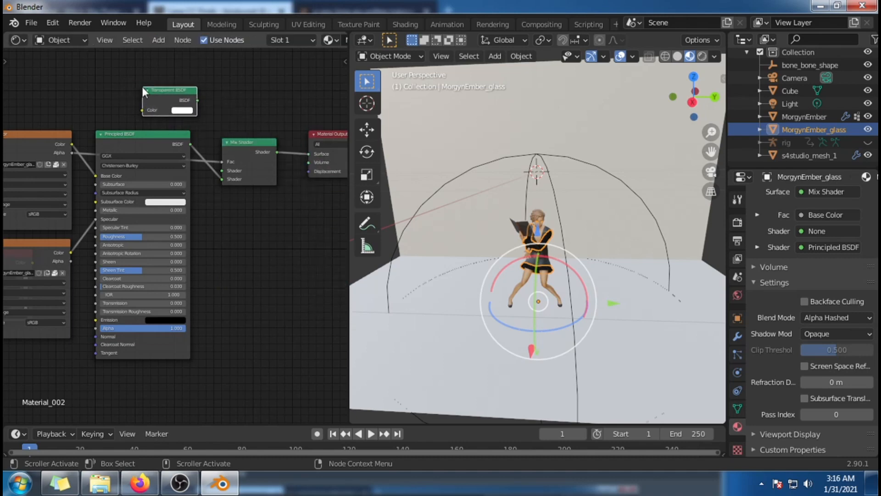
{"action": "left_click", "coordinate": [199, 100]}
{"action": "left_click_drag", "start_coordinate": [199, 101], "coordinate": [219, 172]}
{"action": "left_click_drag", "start_coordinate": [164, 90], "coordinate": [140, 93]}
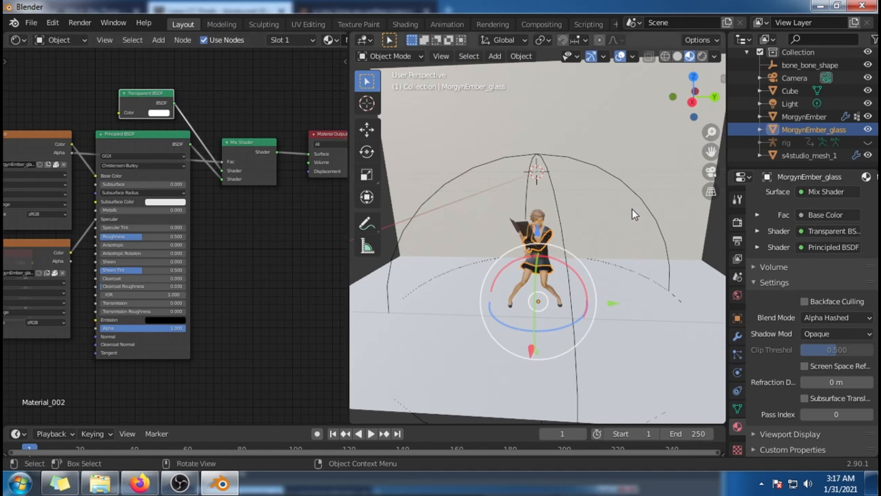
Step: Examine the sim's face, hair and sleeves up close with the glass material applied, and select the MorgynEmber mesh
{"action": "middle_click_drag", "start_coordinate": [630, 184], "coordinate": [578, 299]}
{"action": "scroll", "coordinate": [552, 243], "scroll_direction": "up", "scroll_amount": 5}
{"action": "scroll", "coordinate": [561, 282], "scroll_direction": "up", "scroll_amount": 4}
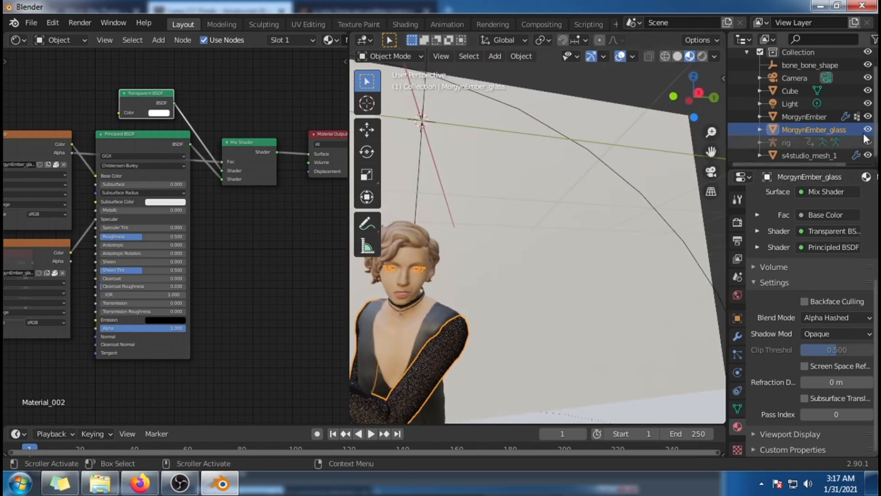
{"action": "left_click", "coordinate": [810, 120]}
{"action": "scroll", "coordinate": [542, 345], "scroll_direction": "up", "scroll_amount": 3}
{"action": "middle_click_drag", "start_coordinate": [538, 345], "coordinate": [612, 352], "text": "shift"}
{"action": "scroll", "coordinate": [588, 337], "scroll_direction": "up", "scroll_amount": 1}
{"action": "scroll", "coordinate": [645, 337], "scroll_direction": "down", "scroll_amount": 4}
{"action": "scroll", "coordinate": [613, 353], "scroll_direction": "up", "scroll_amount": 2}
{"action": "scroll", "coordinate": [616, 354], "scroll_direction": "down", "scroll_amount": 3}
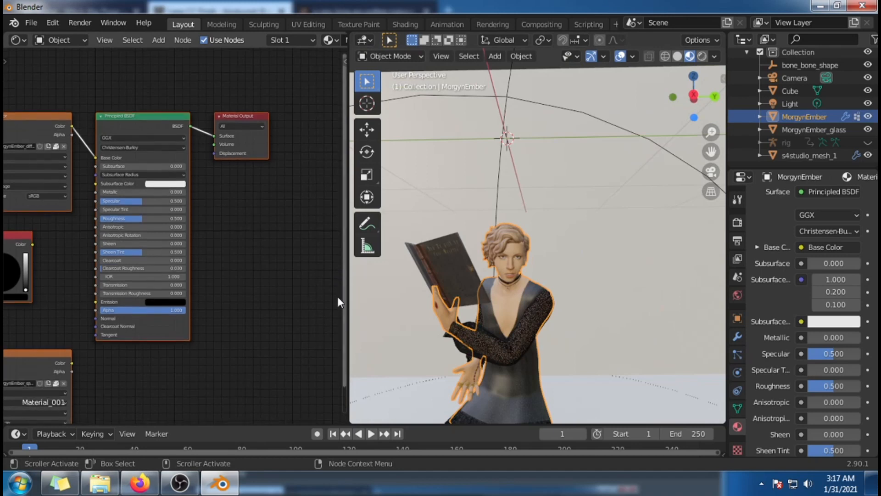
Step: Move MorgynEmber's Specular image node below its Base Color image node and link its Color to the Principled BSDF's Specular input
{"action": "scroll", "coordinate": [179, 301], "scroll_direction": "down", "scroll_amount": 3}
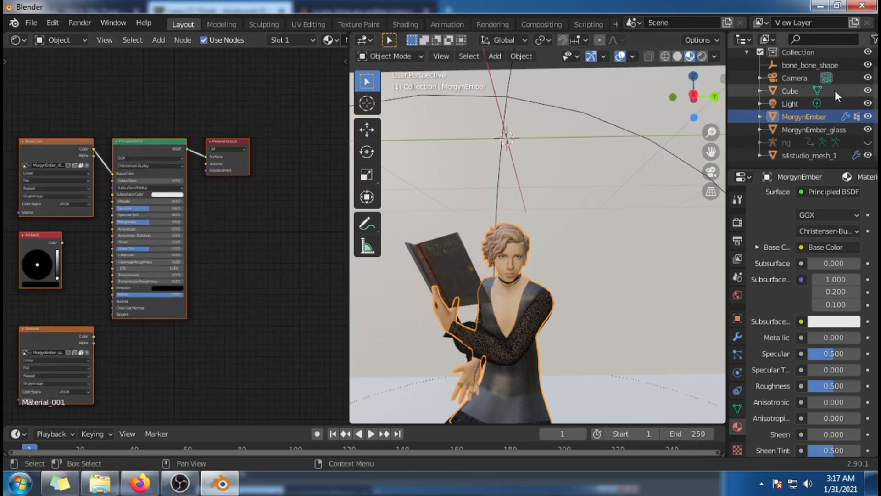
{"action": "left_click", "coordinate": [820, 130]}
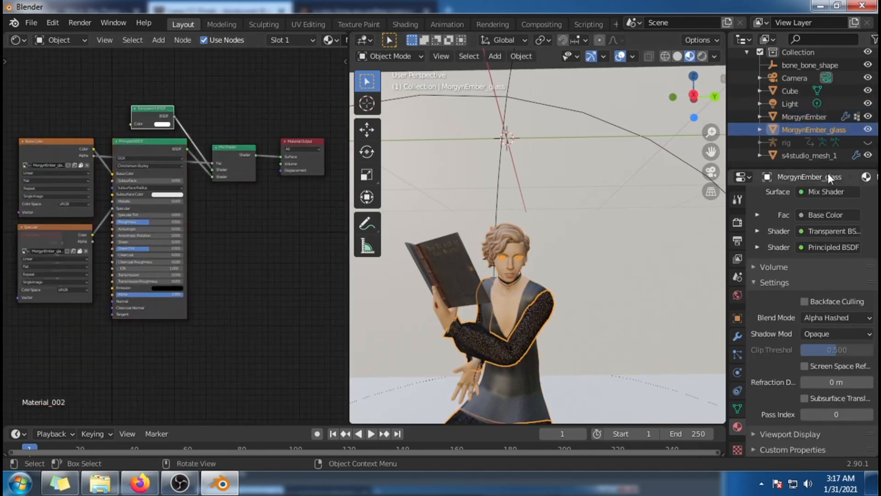
{"action": "left_click", "coordinate": [822, 115]}
{"action": "left_click_drag", "start_coordinate": [51, 325], "coordinate": [111, 209]}
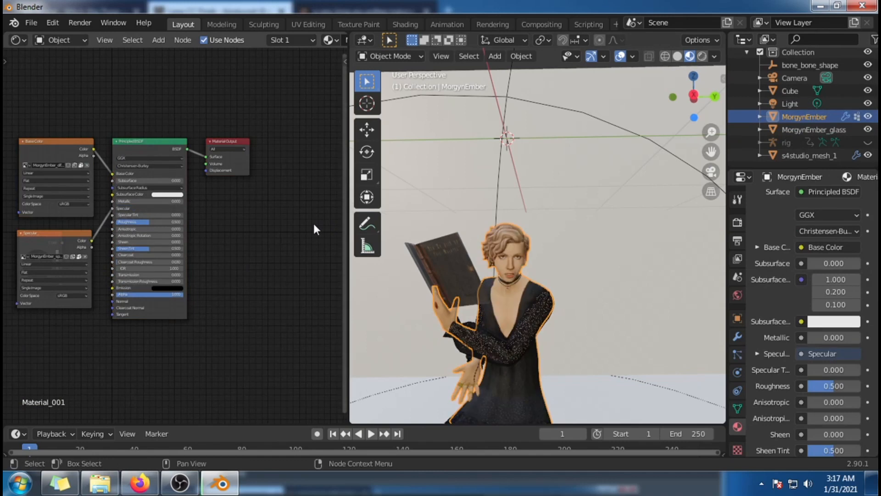
Step: Insert a Mix Shader before the Material Output, with the Principled BSDF in its second Shader input and the Base Color Alpha in Fac
{"action": "scroll", "coordinate": [312, 221], "scroll_direction": "up", "scroll_amount": 1}
{"action": "left_click", "coordinate": [158, 40]}
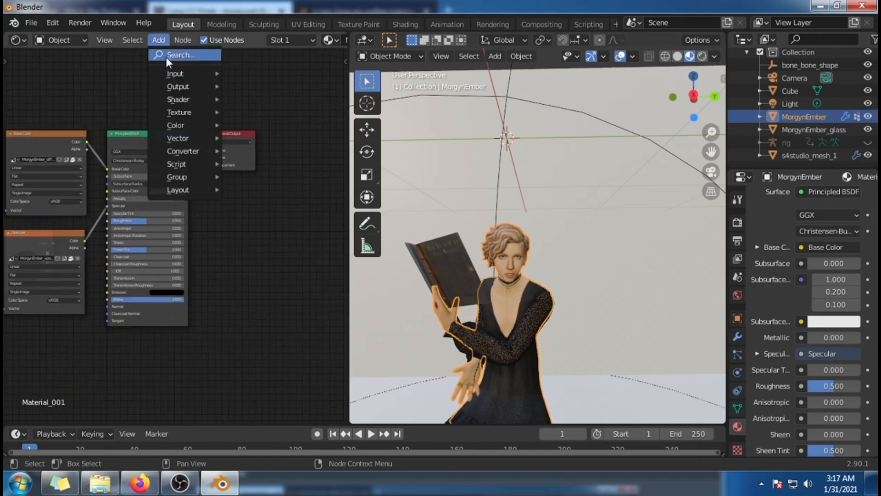
{"action": "mouse_move", "coordinate": [189, 100]}
{"action": "left_click", "coordinate": [244, 184]}
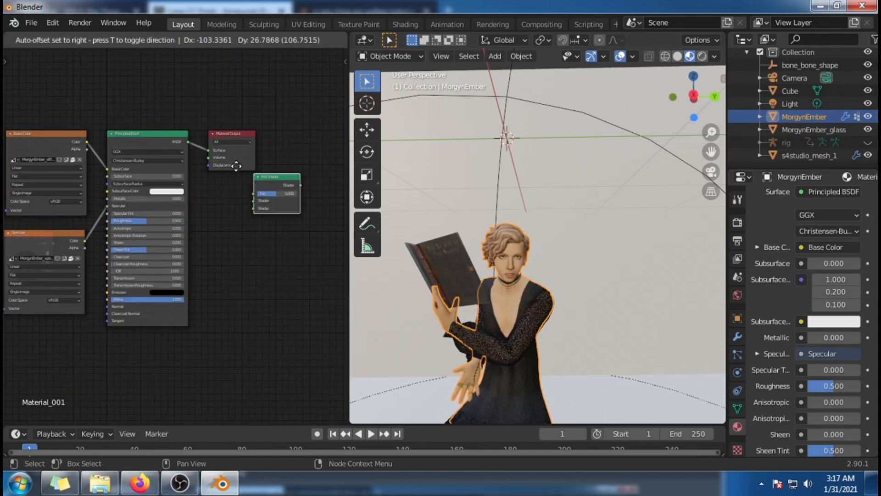
{"action": "left_click", "coordinate": [215, 134]}
{"action": "left_click_drag", "start_coordinate": [215, 161], "coordinate": [214, 170]}
{"action": "left_click_drag", "start_coordinate": [86, 148], "coordinate": [220, 155]}
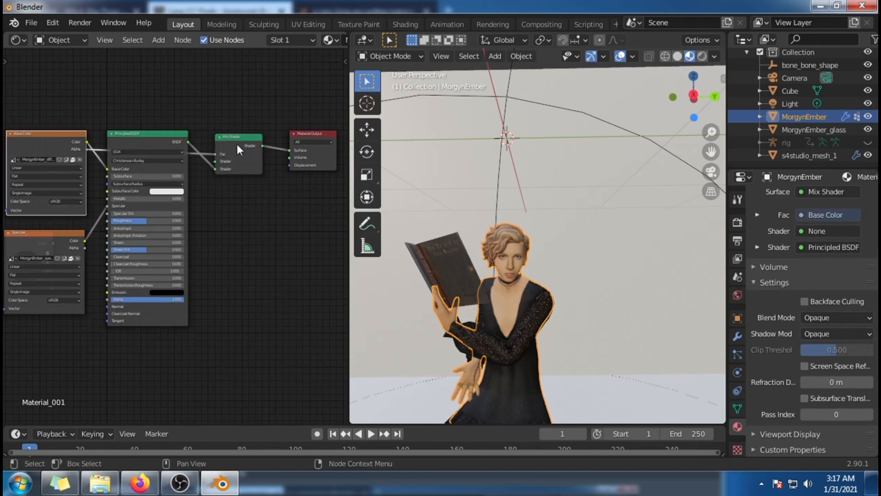
Step: Add a Transparent BSDF above the Principled BSDF and connect it to the first Shader input of MorgynEmber's Mix Shader
{"action": "left_click", "coordinate": [165, 43]}
{"action": "mouse_move", "coordinate": [199, 97]}
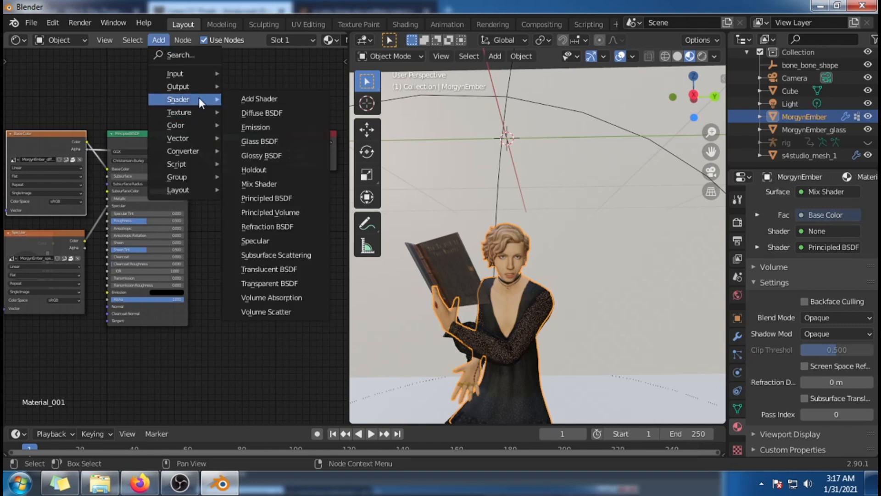
{"action": "left_click", "coordinate": [281, 287]}
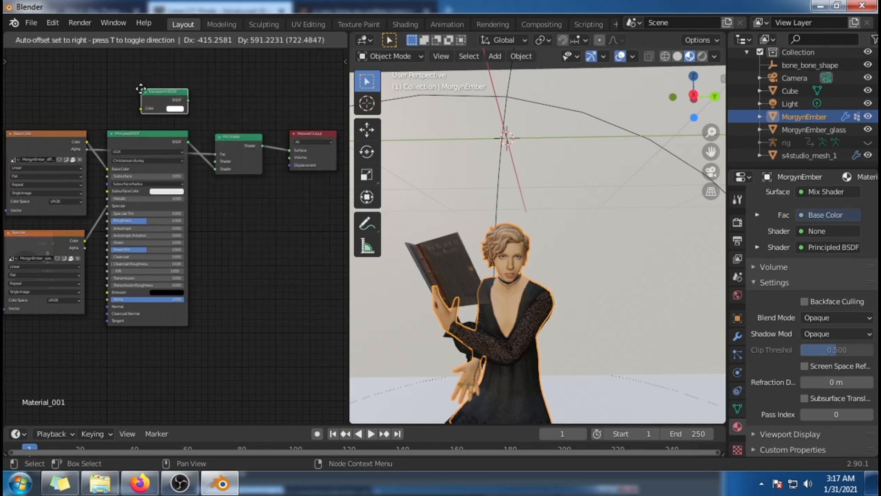
{"action": "left_click", "coordinate": [139, 83]}
{"action": "left_click_drag", "start_coordinate": [189, 102], "coordinate": [191, 119]}
{"action": "left_click_drag", "start_coordinate": [205, 153], "coordinate": [214, 161]}
{"action": "left_click_drag", "start_coordinate": [163, 100], "coordinate": [136, 92]}
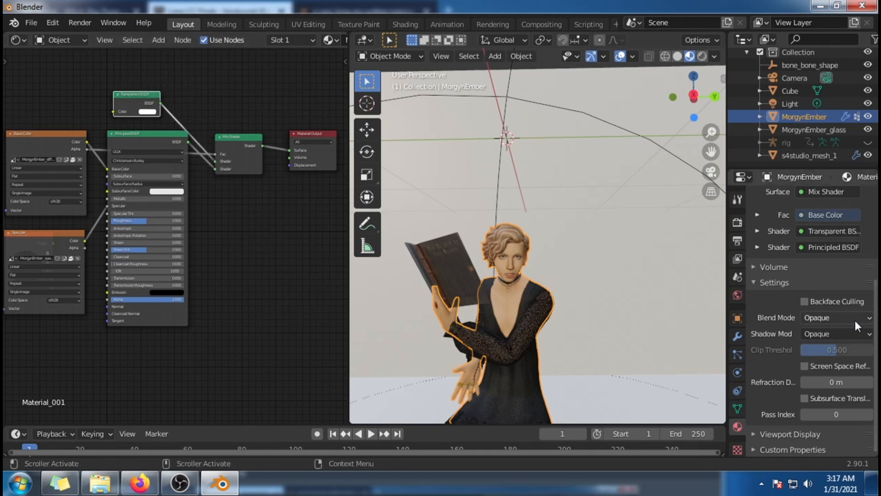
Step: Set the blend mode of MorgynEmber's material to Alpha Hashed and check the sim's hair and sleeves
{"action": "middle_click_drag", "start_coordinate": [606, 349], "coordinate": [626, 345]}
{"action": "left_click", "coordinate": [832, 318]}
{"action": "left_click", "coordinate": [822, 357]}
{"action": "middle_click_drag", "start_coordinate": [614, 269], "coordinate": [652, 315]}
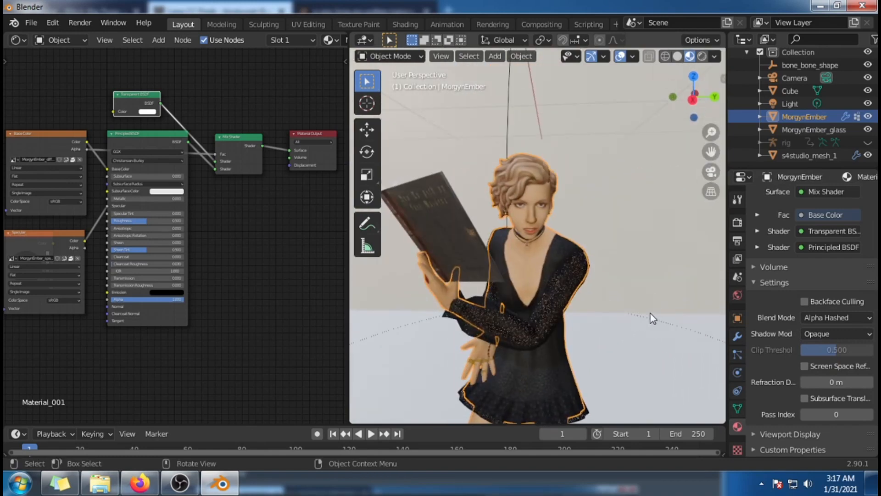
{"action": "scroll", "coordinate": [651, 315], "scroll_direction": "down", "scroll_amount": 2}
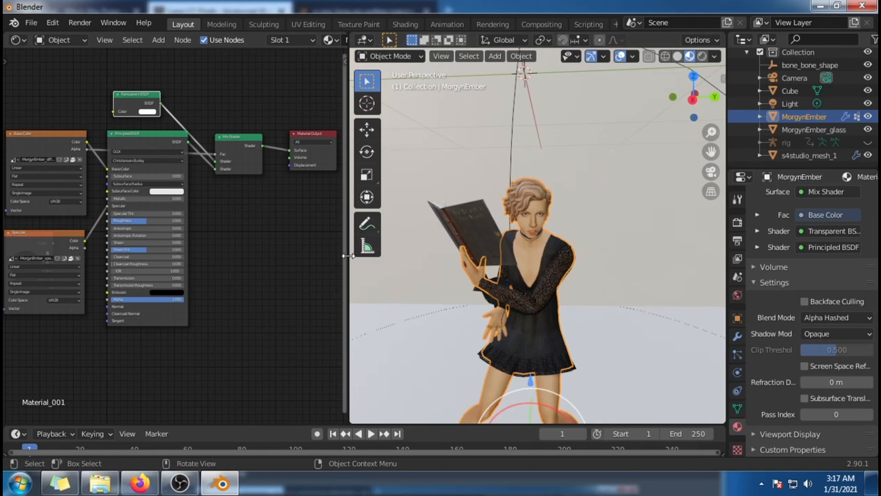
Step: Widen the 3D viewport over the node editor and switch it to Rendered shading to show the whole scene
{"action": "left_click_drag", "start_coordinate": [347, 259], "coordinate": [49, 274]}
{"action": "scroll", "coordinate": [504, 270], "scroll_direction": "down", "scroll_amount": 4}
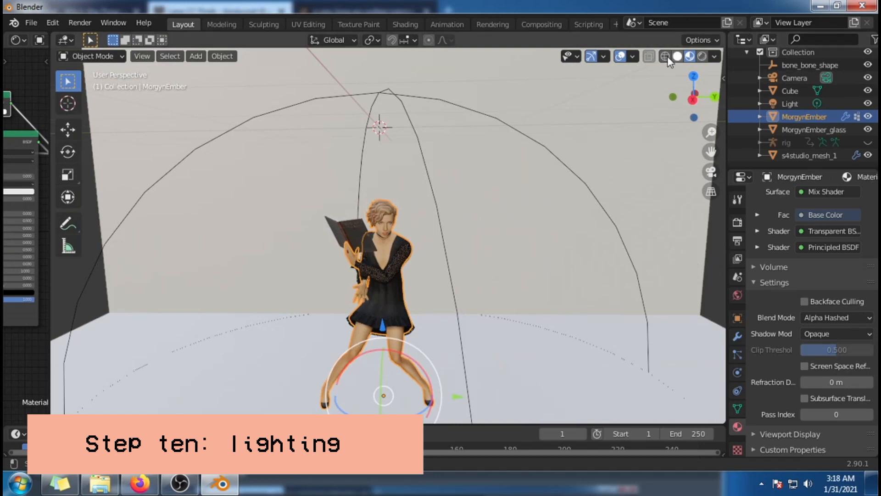
{"action": "left_click", "coordinate": [702, 56]}
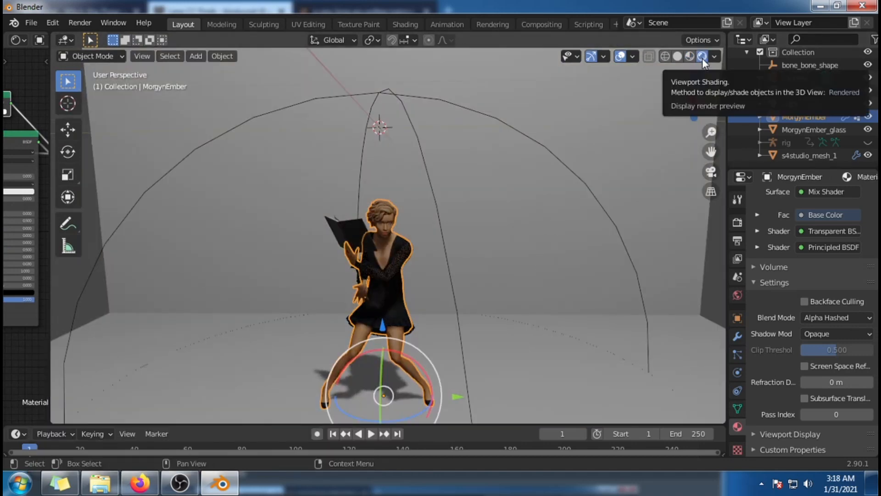
{"action": "left_click", "coordinate": [690, 59]}
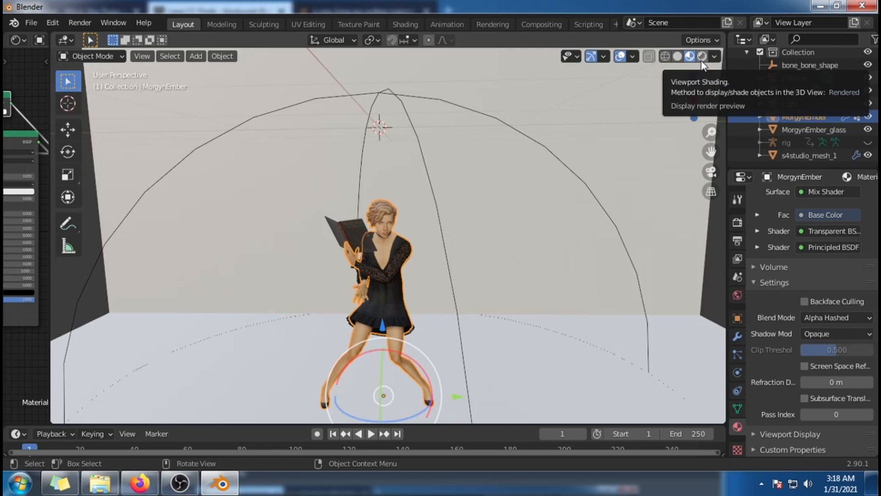
{"action": "left_click", "coordinate": [702, 56]}
{"action": "mouse_move", "coordinate": [672, 75]}
{"action": "middle_mouse_down"}
{"action": "mouse_move", "coordinate": [638, 268]}
{"action": "mouse_move", "coordinate": [605, 278]}
{"action": "mouse_move", "coordinate": [427, 270]}
{"action": "mouse_move", "coordinate": [622, 254]}
{"action": "mouse_move", "coordinate": [632, 268]}
{"action": "mouse_move", "coordinate": [638, 252]}
{"action": "middle_mouse_up"}
{"action": "scroll", "coordinate": [637, 253], "scroll_direction": "down", "scroll_amount": 5}
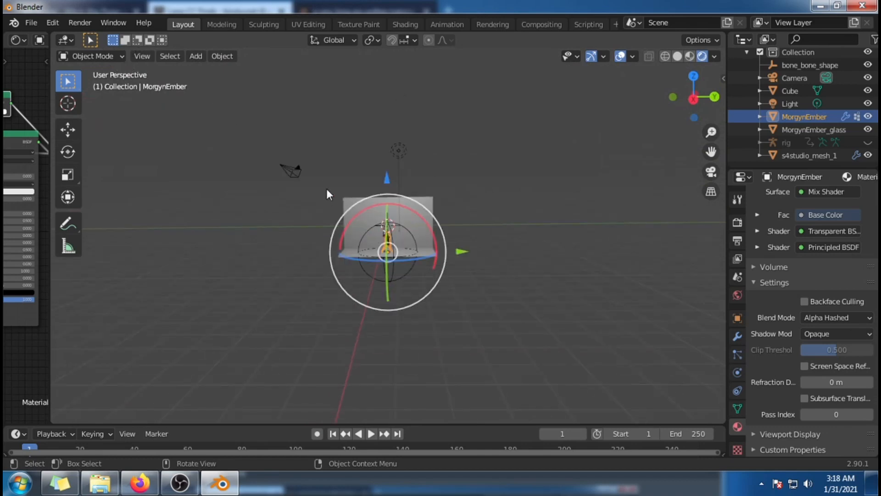
Step: Select the Light object, lower it toward the sim, and check the lighting on the face, book and wall
{"action": "scroll", "coordinate": [635, 156], "scroll_direction": "up", "scroll_amount": 2}
{"action": "left_click", "coordinate": [789, 104]}
{"action": "scroll", "coordinate": [483, 178], "scroll_direction": "up", "scroll_amount": 1}
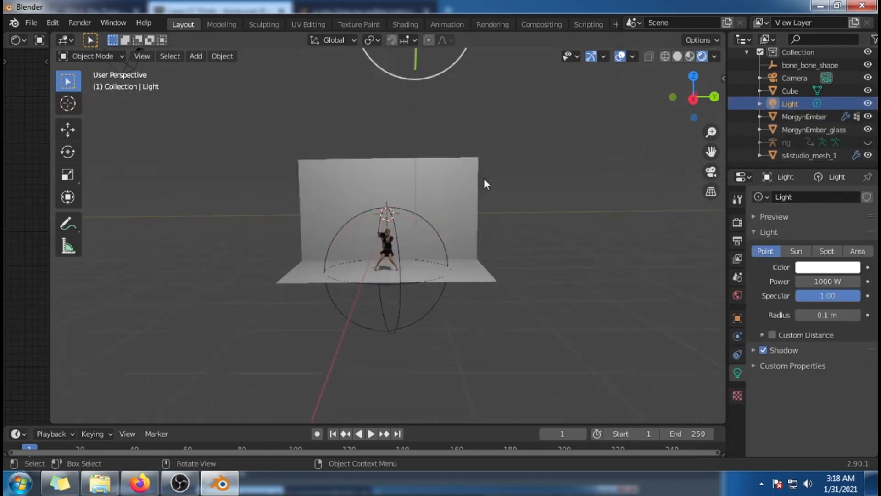
{"action": "scroll", "coordinate": [481, 182], "scroll_direction": "down", "scroll_amount": 3}
{"action": "left_click_drag", "start_coordinate": [402, 54], "coordinate": [407, 166]}
{"action": "scroll", "coordinate": [583, 304], "scroll_direction": "up", "scroll_amount": 3}
{"action": "scroll", "coordinate": [583, 304], "scroll_direction": "up", "scroll_amount": 4}
{"action": "mouse_move", "coordinate": [561, 304]}
{"action": "middle_mouse_down"}
{"action": "mouse_move", "coordinate": [508, 260]}
{"action": "mouse_move", "coordinate": [553, 290]}
{"action": "mouse_move", "coordinate": [536, 294]}
{"action": "mouse_move", "coordinate": [553, 296]}
{"action": "middle_mouse_up"}
{"action": "scroll", "coordinate": [554, 286], "scroll_direction": "up", "scroll_amount": 5}
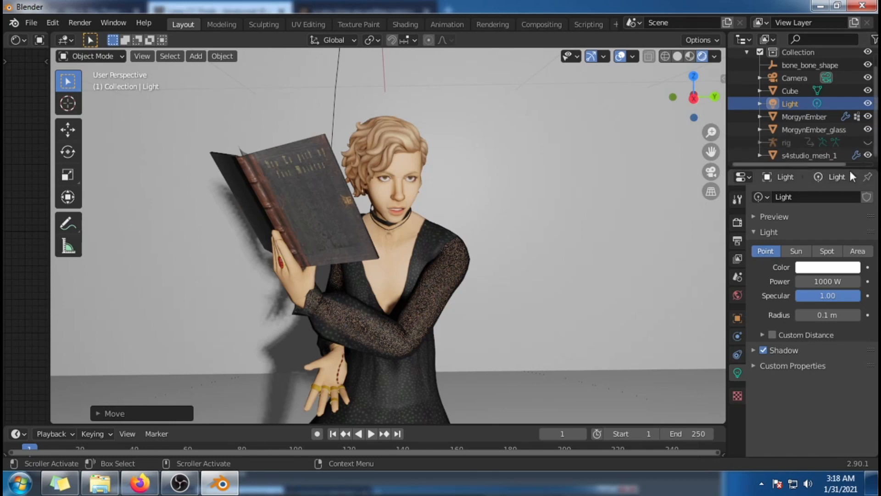
{"action": "middle_click_drag", "start_coordinate": [652, 288], "coordinate": [623, 303]}
{"action": "scroll", "coordinate": [624, 303], "scroll_direction": "down", "scroll_amount": 2}
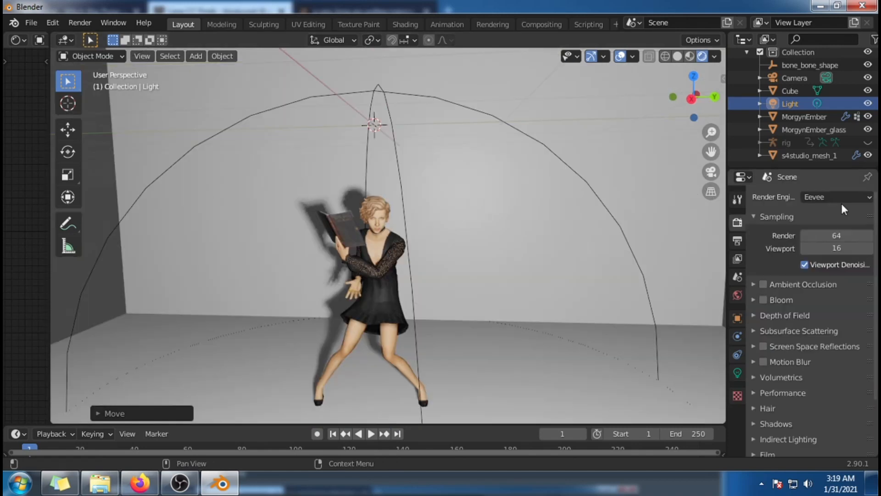
Step: Change the render engine to Cycles and inspect the sim's lighting and shadow in the preview
{"action": "left_click", "coordinate": [842, 197]}
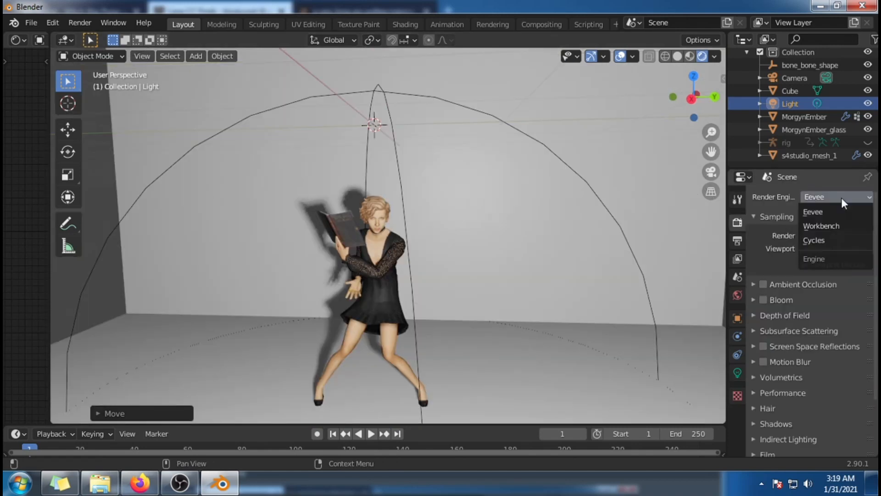
{"action": "left_click", "coordinate": [836, 245]}
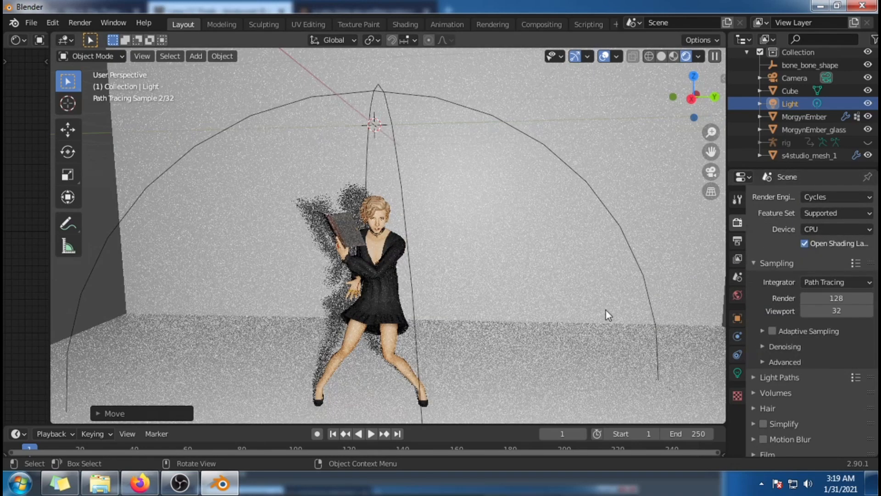
{"action": "middle_click_drag", "start_coordinate": [525, 322], "coordinate": [494, 318]}
{"action": "scroll", "coordinate": [538, 292], "scroll_direction": "up", "scroll_amount": 5}
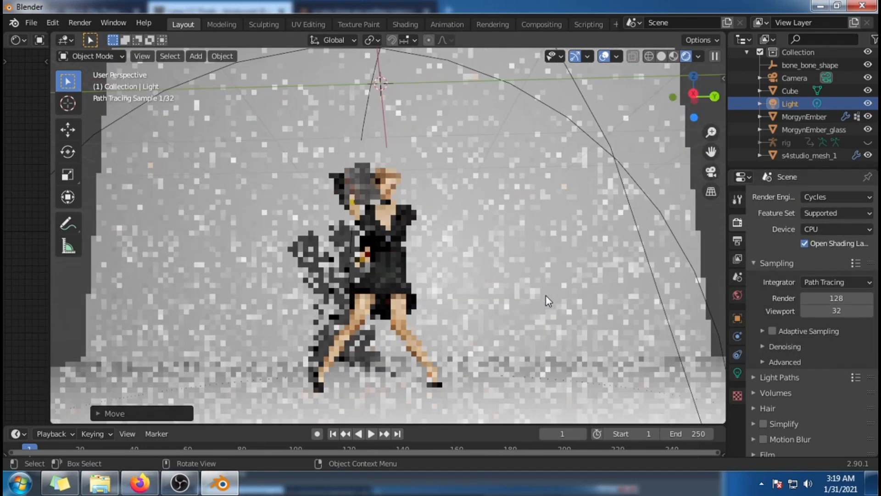
{"action": "middle_click_drag", "start_coordinate": [549, 297], "coordinate": [549, 307]}
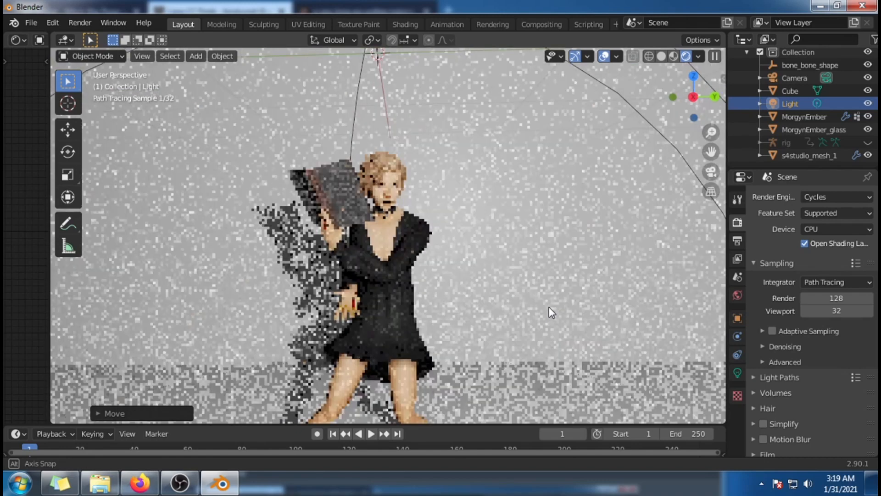
{"action": "scroll", "coordinate": [549, 307], "scroll_direction": "up", "scroll_amount": 2}
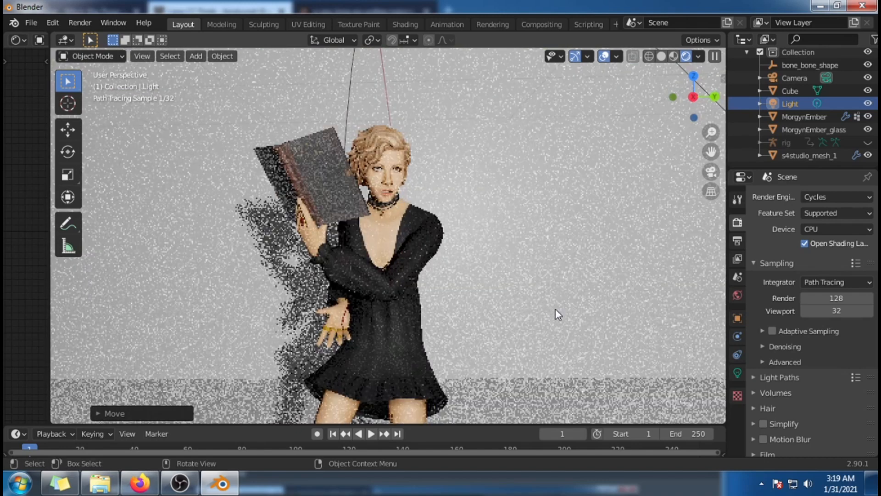
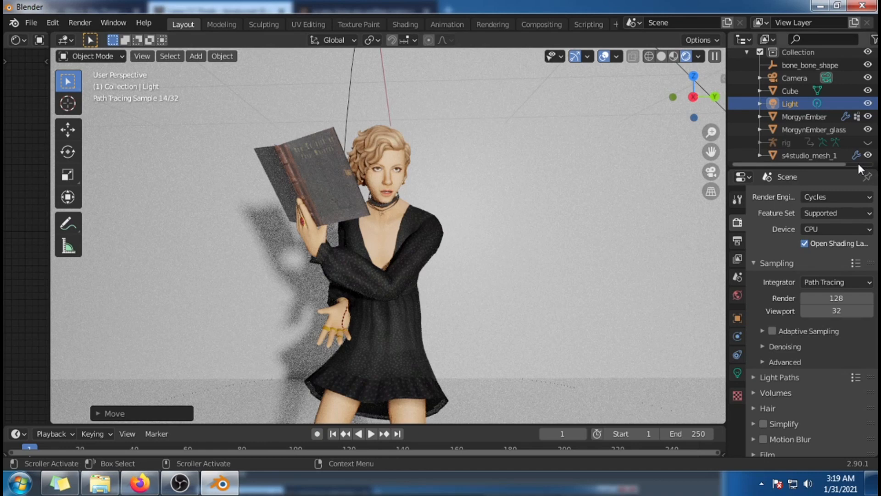
Step: Switch the render engine to Eevee and slide the Light closer to the sim along the Y axis
{"action": "left_click", "coordinate": [849, 194]}
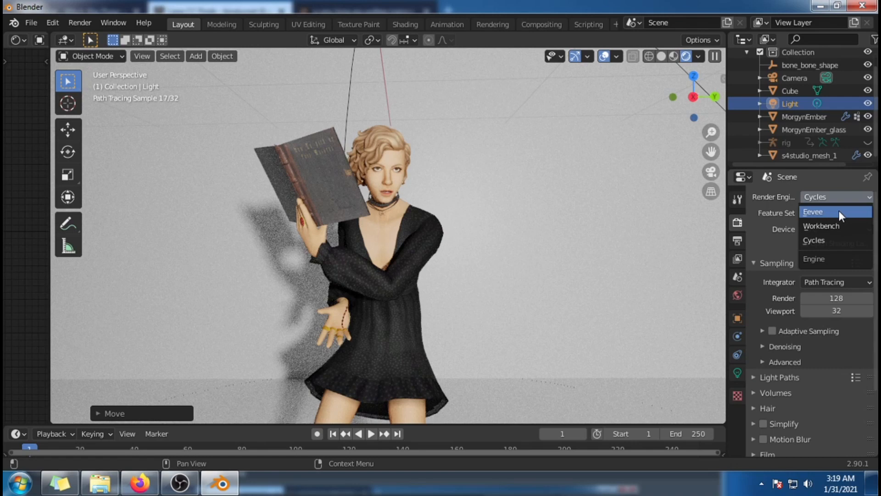
{"action": "left_click", "coordinate": [839, 211]}
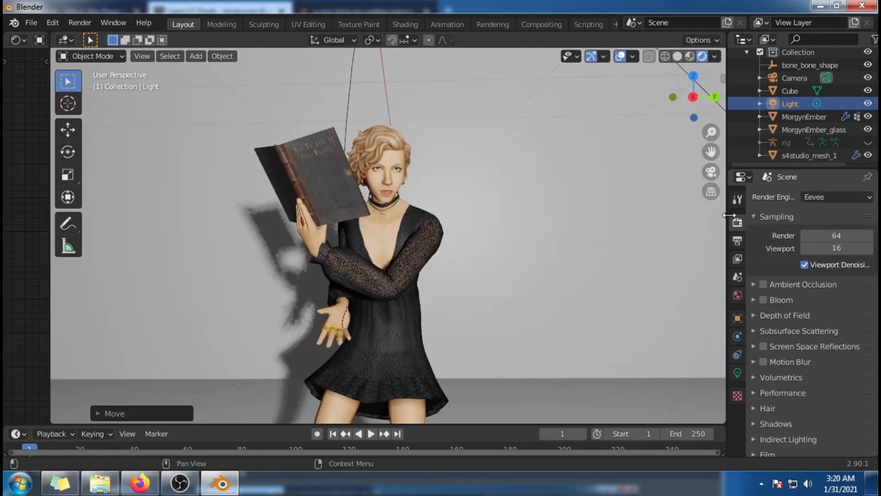
{"action": "middle_click_drag", "start_coordinate": [602, 323], "coordinate": [571, 324]}
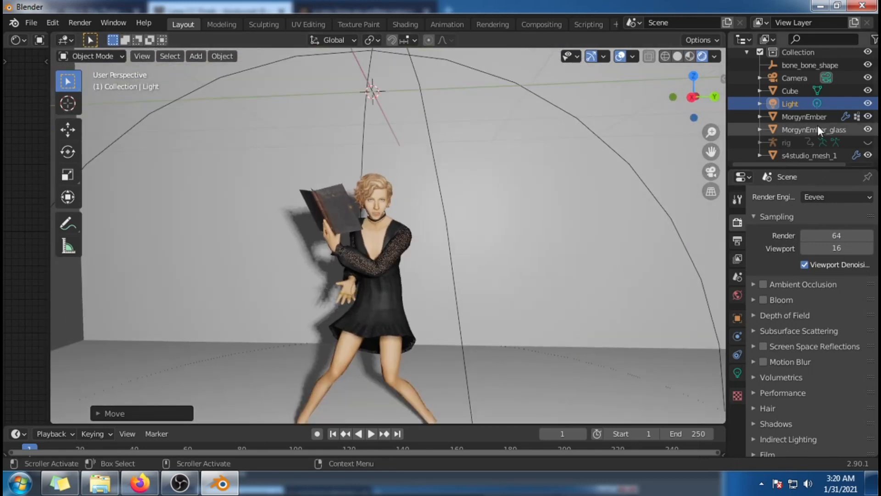
{"action": "scroll", "coordinate": [654, 196], "scroll_direction": "down", "scroll_amount": 4}
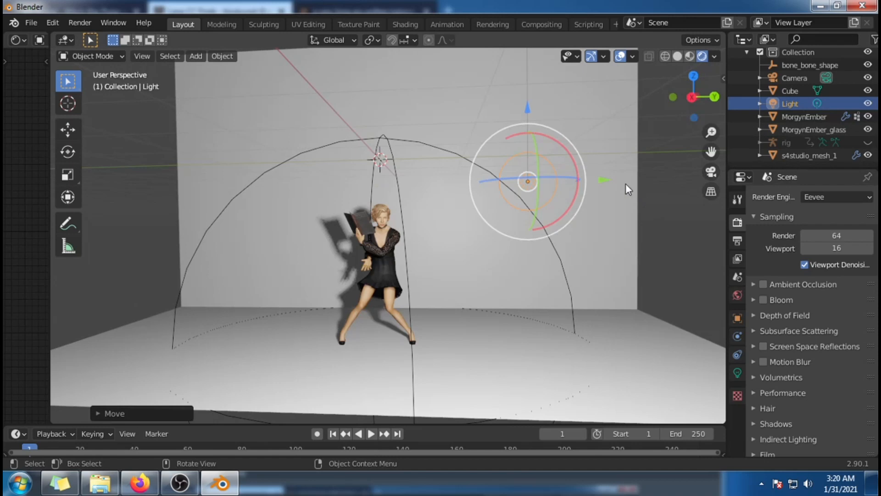
{"action": "left_click_drag", "start_coordinate": [607, 181], "coordinate": [536, 208]}
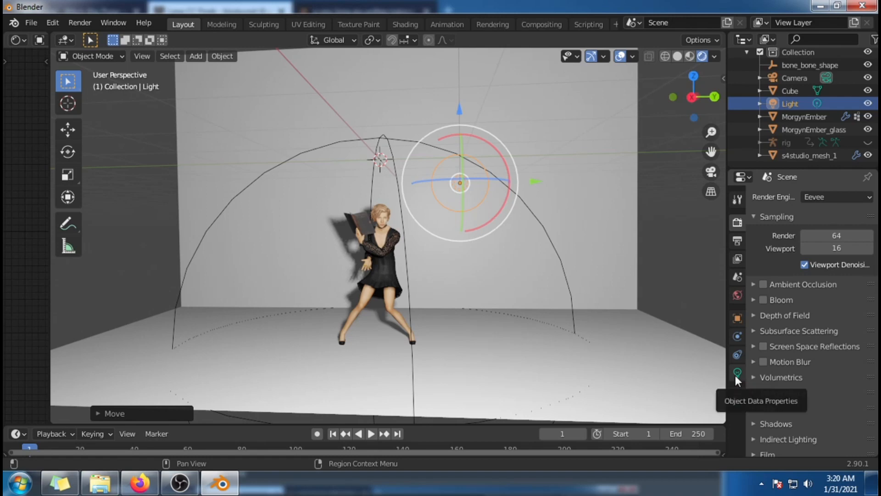
Step: Set the Light's power to 200 W and check the brightness on the sim and wall
{"action": "left_click", "coordinate": [736, 374]}
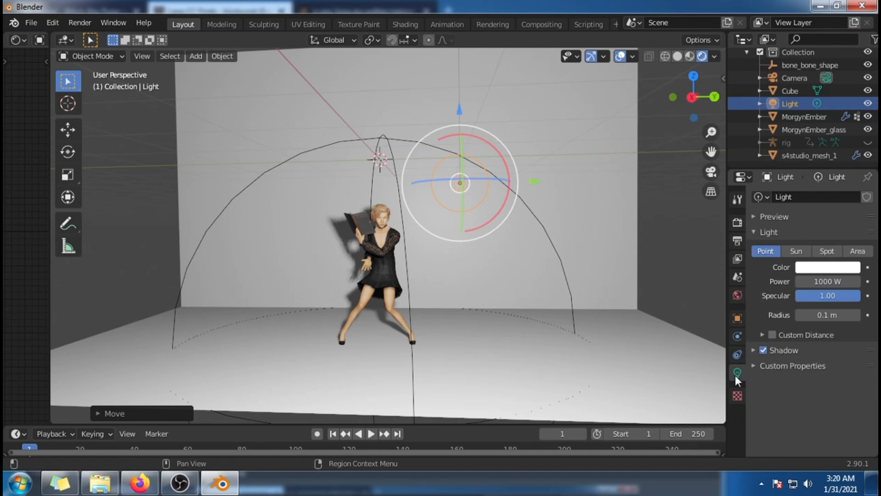
{"action": "left_click", "coordinate": [848, 281]}
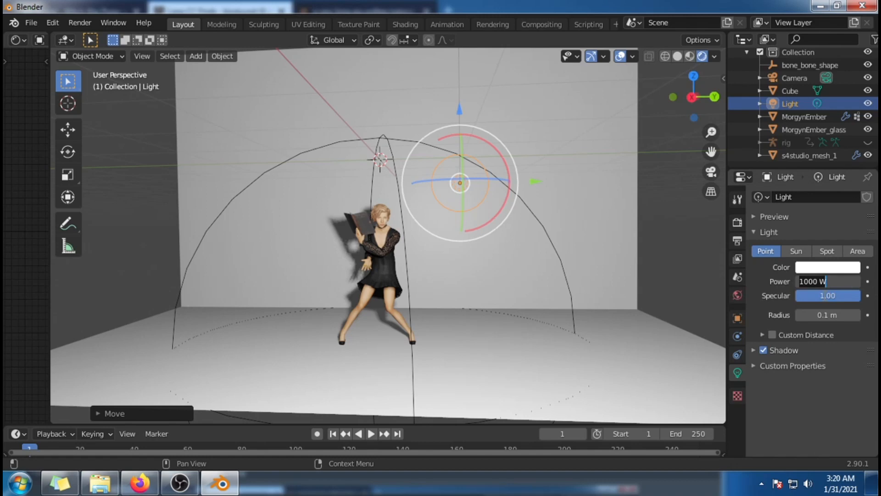
{"action": "type", "text": "200"}
{"action": "key", "text": "Return"}
{"action": "scroll", "coordinate": [601, 204], "scroll_direction": "up", "scroll_amount": 2}
{"action": "scroll", "coordinate": [582, 138], "scroll_direction": "down", "scroll_amount": 3}
{"action": "left_click_drag", "start_coordinate": [427, 130], "coordinate": [429, 160]}
{"action": "left_click_drag", "start_coordinate": [501, 236], "coordinate": [462, 240]}
{"action": "scroll", "coordinate": [461, 263], "scroll_direction": "up", "scroll_amount": 3}
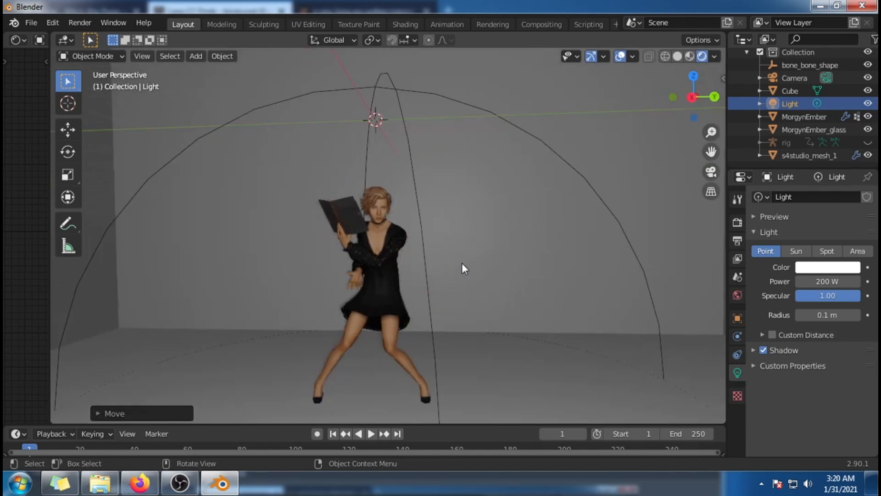
Step: Move the Light along the X axis closer to the sim and check the lighting from the front
{"action": "middle_click_drag", "start_coordinate": [489, 284], "coordinate": [597, 310]}
{"action": "scroll", "coordinate": [499, 302], "scroll_direction": "up", "scroll_amount": 1}
{"action": "scroll", "coordinate": [499, 302], "scroll_direction": "down", "scroll_amount": 1}
{"action": "scroll", "coordinate": [597, 310], "scroll_direction": "down", "scroll_amount": 4}
{"action": "scroll", "coordinate": [677, 262], "scroll_direction": "down", "scroll_amount": 3}
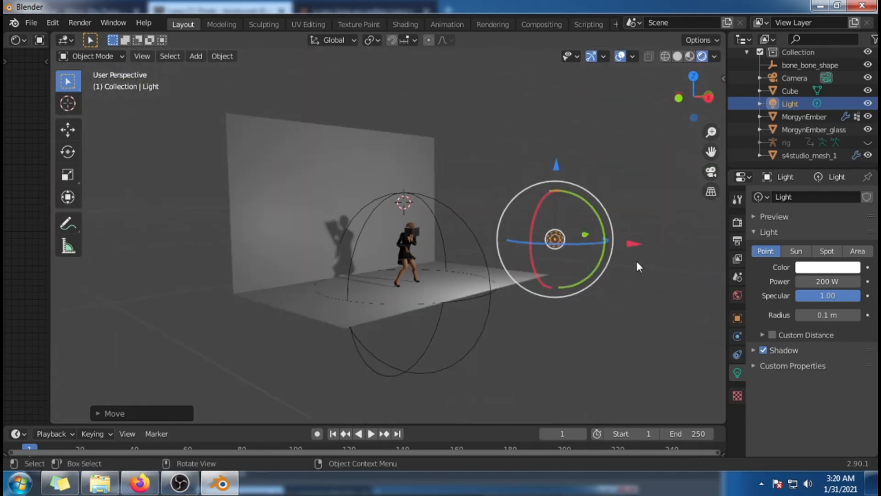
{"action": "key", "text": "g"}
{"action": "key", "text": "x"}
{"action": "left_click", "coordinate": [518, 246]}
{"action": "middle_click_drag", "start_coordinate": [629, 277], "coordinate": [576, 248]}
{"action": "scroll", "coordinate": [540, 296], "scroll_direction": "up", "scroll_amount": 2}
{"action": "left_click_drag", "start_coordinate": [568, 212], "coordinate": [682, 232]}
{"action": "middle_click_drag", "start_coordinate": [683, 232], "coordinate": [492, 306]}
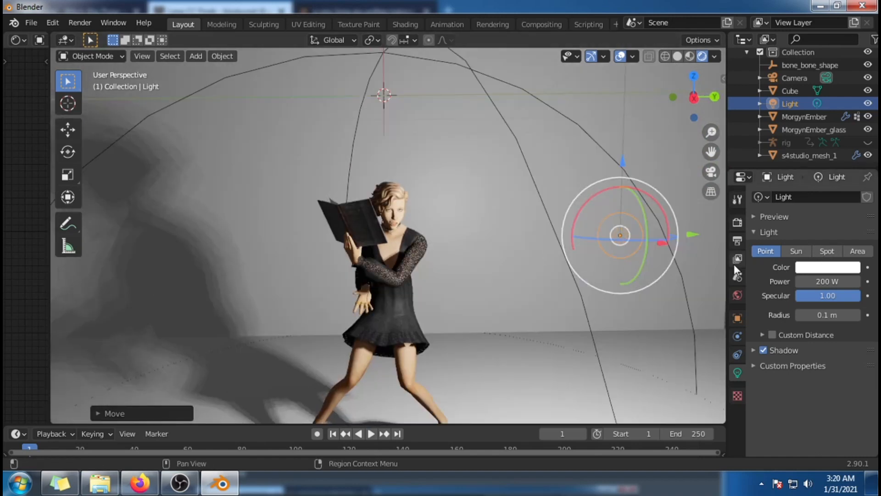
Step: Set the Light's power to 100 W and check the softer lighting on the sim
{"action": "left_click", "coordinate": [837, 293]}
{"action": "key", "text": "Return"}
{"action": "left_click", "coordinate": [832, 282]}
{"action": "type", "text": "100"}
{"action": "key", "text": "Return"}
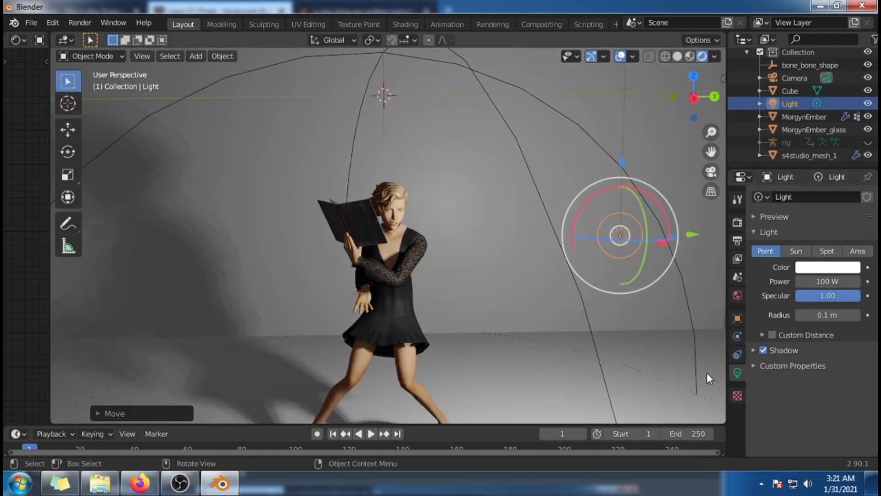
{"action": "middle_click_drag", "start_coordinate": [525, 365], "coordinate": [500, 359]}
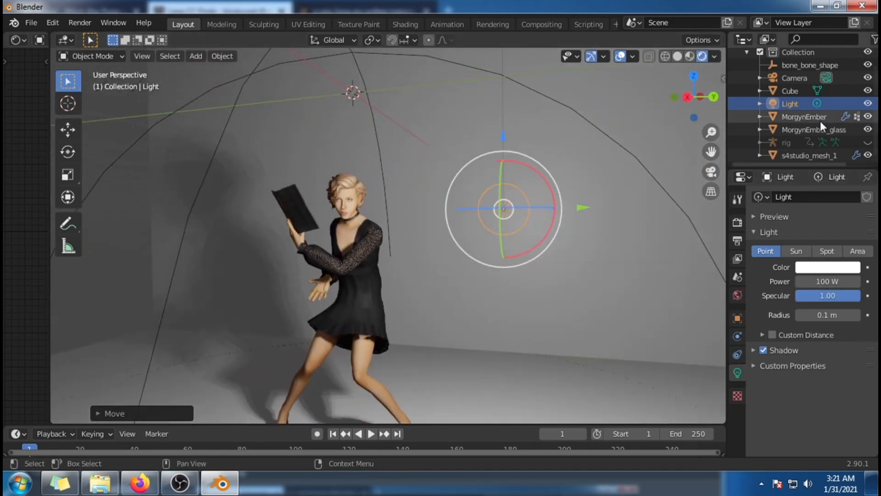
Step: Add a Sun light to the scene and move it out in front of the sim
{"action": "left_click", "coordinate": [194, 56]}
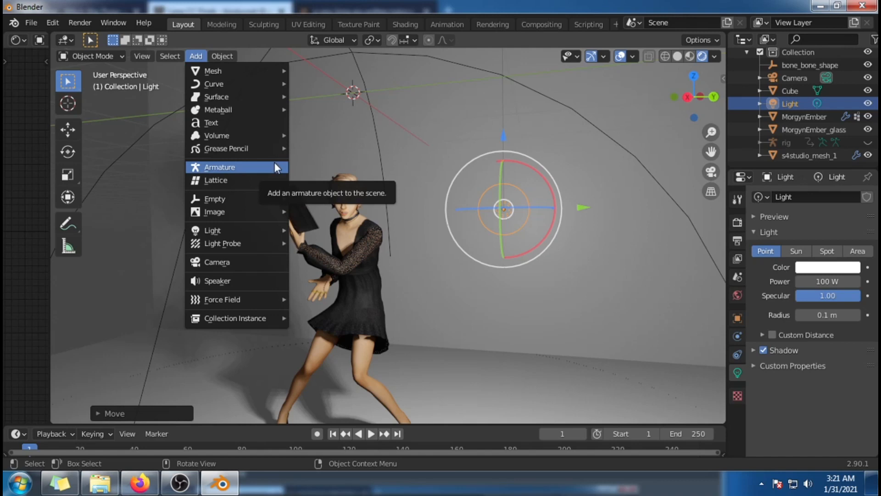
{"action": "mouse_move", "coordinate": [261, 210]}
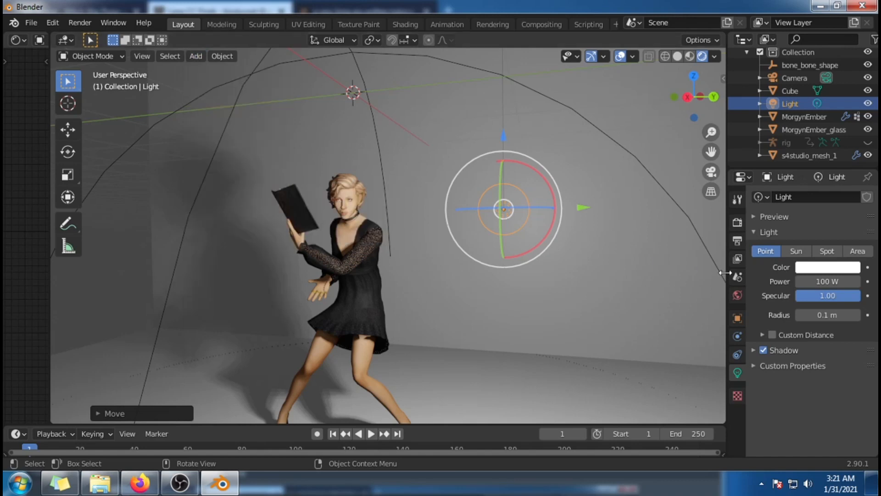
{"action": "left_click", "coordinate": [202, 56]}
{"action": "mouse_move", "coordinate": [263, 228]}
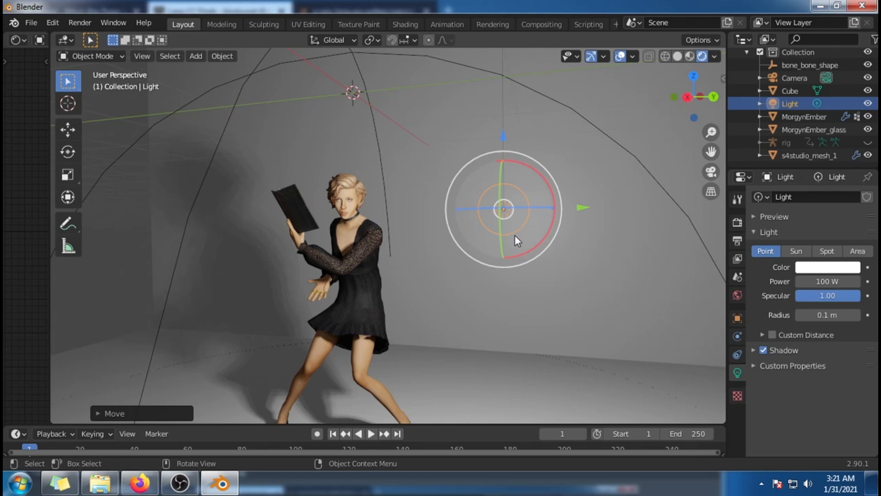
{"action": "left_click", "coordinate": [196, 56]}
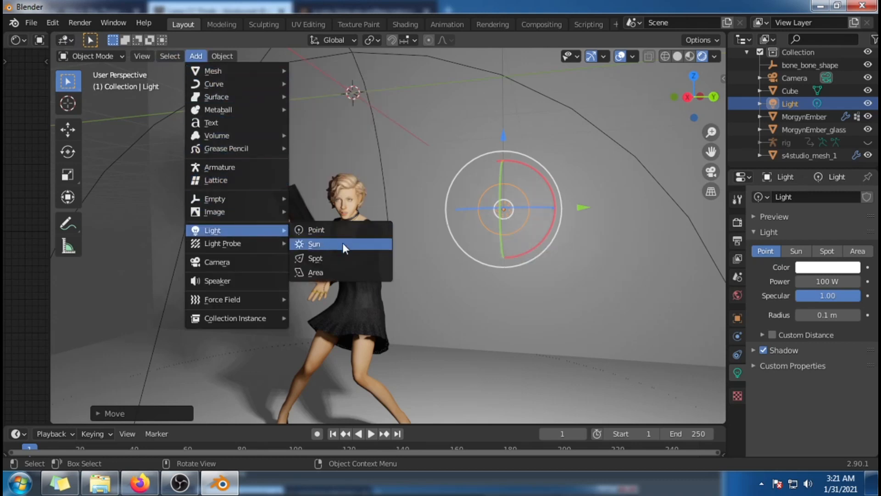
{"action": "left_click", "coordinate": [314, 243]}
{"action": "scroll", "coordinate": [365, 191], "scroll_direction": "down", "scroll_amount": 5}
{"action": "middle_click_drag", "start_coordinate": [418, 224], "coordinate": [604, 277]}
{"action": "left_click_drag", "start_coordinate": [473, 226], "coordinate": [572, 318]}
{"action": "middle_click_drag", "start_coordinate": [572, 318], "coordinate": [477, 335]}
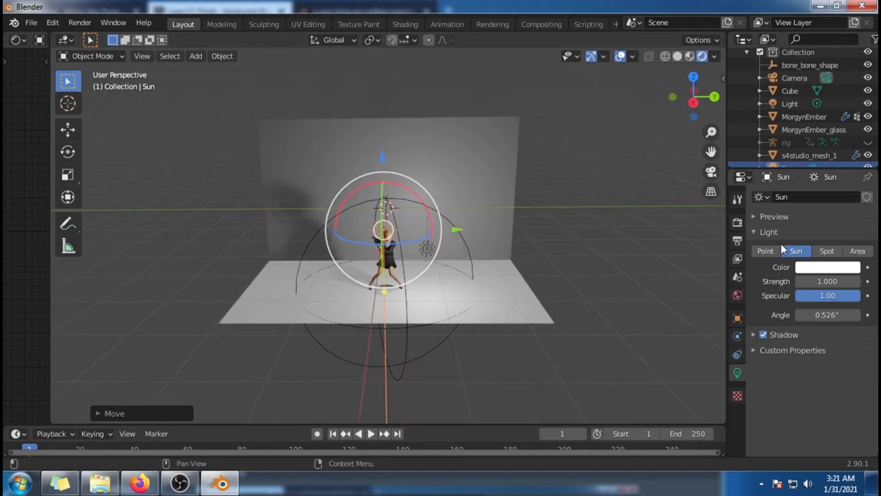
Step: Switch the render engine to Cycles and aim the Sun light toward the sim and the wall
{"action": "left_click", "coordinate": [737, 222]}
{"action": "left_click", "coordinate": [849, 197]}
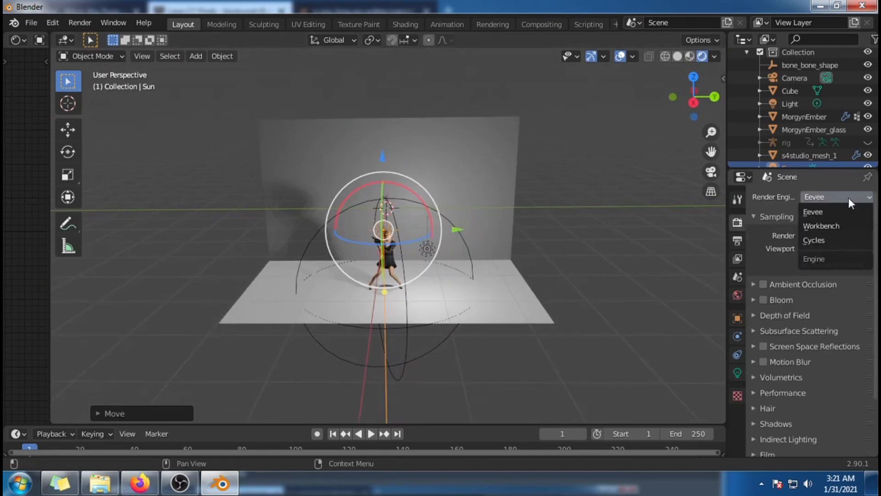
{"action": "left_click", "coordinate": [817, 241]}
{"action": "mouse_move", "coordinate": [602, 279]}
{"action": "middle_mouse_down"}
{"action": "mouse_move", "coordinate": [556, 320]}
{"action": "mouse_move", "coordinate": [668, 312]}
{"action": "mouse_move", "coordinate": [643, 305]}
{"action": "middle_mouse_up"}
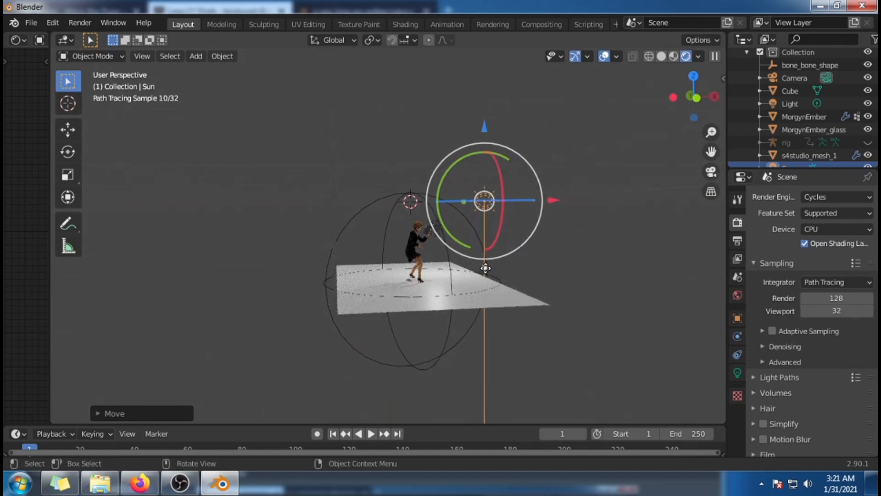
{"action": "left_click_drag", "start_coordinate": [484, 268], "coordinate": [432, 231]}
{"action": "middle_click_drag", "start_coordinate": [544, 268], "coordinate": [430, 298]}
{"action": "scroll", "coordinate": [431, 299], "scroll_direction": "up", "scroll_amount": 2}
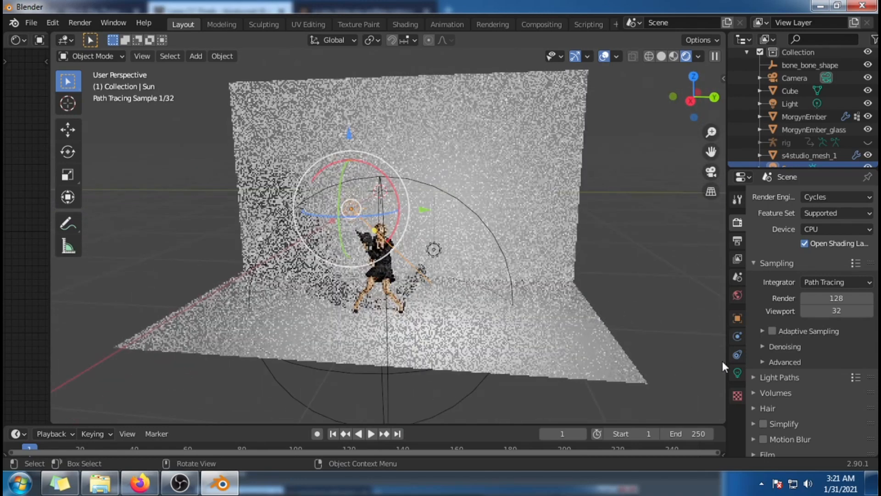
Step: Set the Sun light's color to pure red and inspect its effect on the sim and backdrop
{"action": "left_click", "coordinate": [738, 372]}
{"action": "mouse_move", "coordinate": [459, 298]}
{"action": "middle_mouse_down"}
{"action": "mouse_move", "coordinate": [376, 291]}
{"action": "mouse_move", "coordinate": [475, 311]}
{"action": "mouse_move", "coordinate": [422, 317]}
{"action": "mouse_move", "coordinate": [459, 314]}
{"action": "middle_mouse_up"}
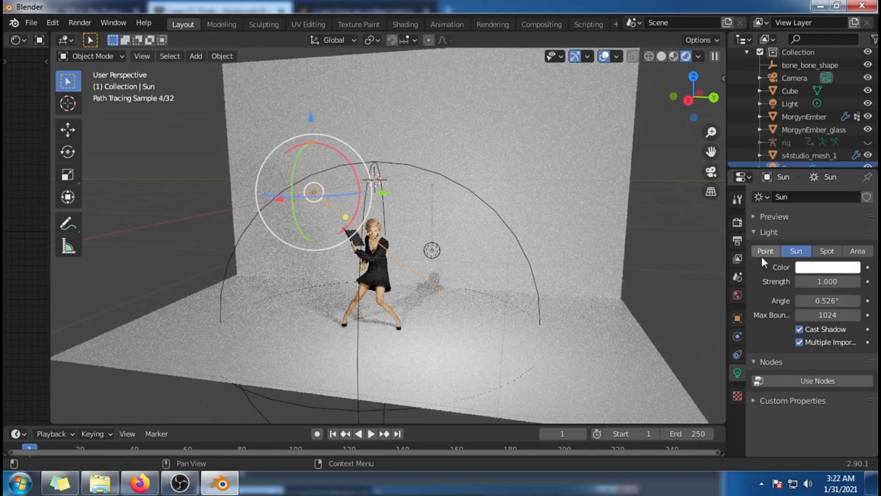
{"action": "left_click", "coordinate": [822, 265]}
{"action": "left_click", "coordinate": [789, 174]}
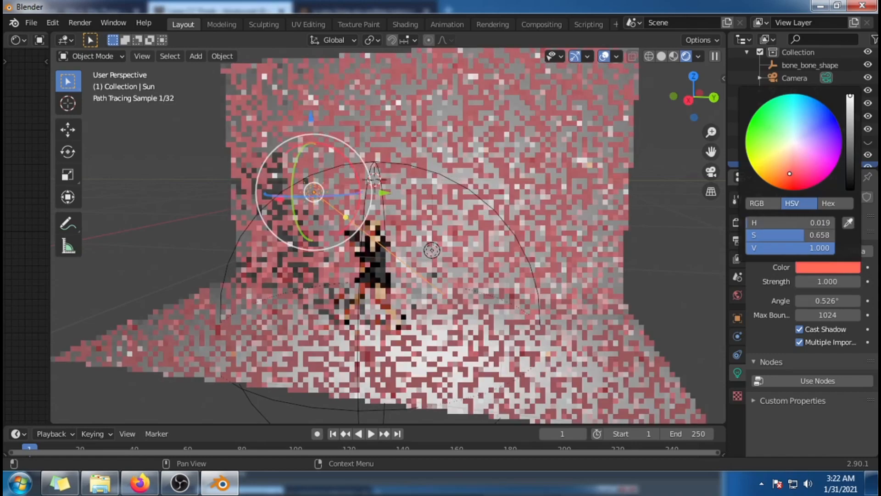
{"action": "mouse_move", "coordinate": [789, 173]}
{"action": "left_mouse_down"}
{"action": "mouse_move", "coordinate": [799, 189]}
{"action": "mouse_move", "coordinate": [836, 157]}
{"action": "mouse_move", "coordinate": [836, 128]}
{"action": "mouse_move", "coordinate": [821, 179]}
{"action": "mouse_move", "coordinate": [796, 189]}
{"action": "left_mouse_up"}
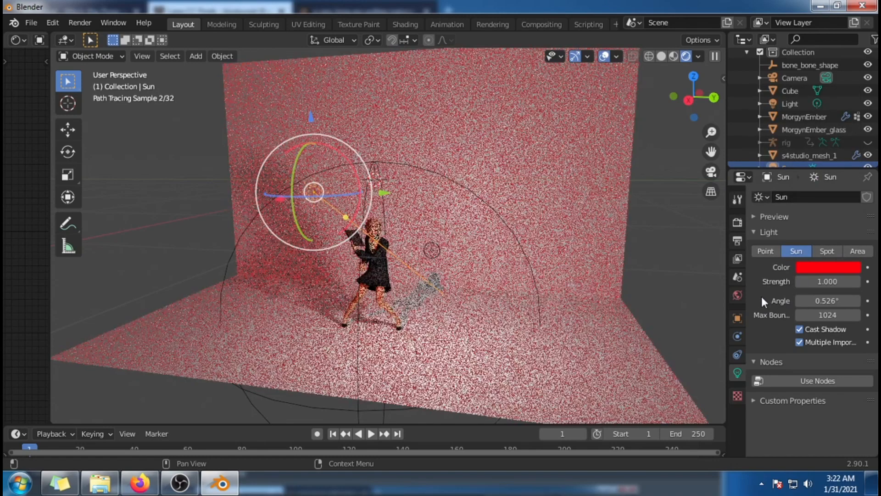
{"action": "scroll", "coordinate": [579, 255], "scroll_direction": "up", "scroll_amount": 2}
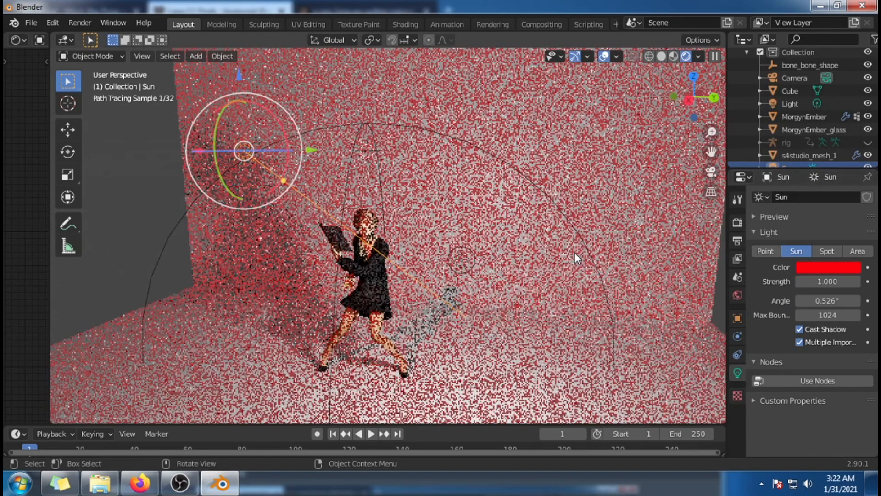
{"action": "scroll", "coordinate": [575, 252], "scroll_direction": "up", "scroll_amount": 4}
{"action": "mouse_move", "coordinate": [581, 225]}
{"action": "middle_mouse_down"}
{"action": "mouse_move", "coordinate": [589, 221]}
{"action": "mouse_move", "coordinate": [589, 230]}
{"action": "middle_mouse_up"}
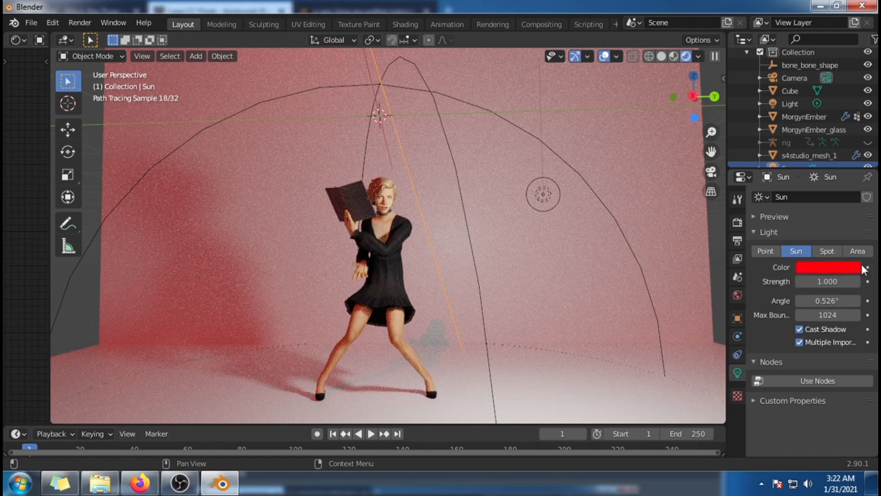
Step: Change the red Sun light to a Spot light and set its power to 100 W
{"action": "left_click", "coordinate": [817, 251]}
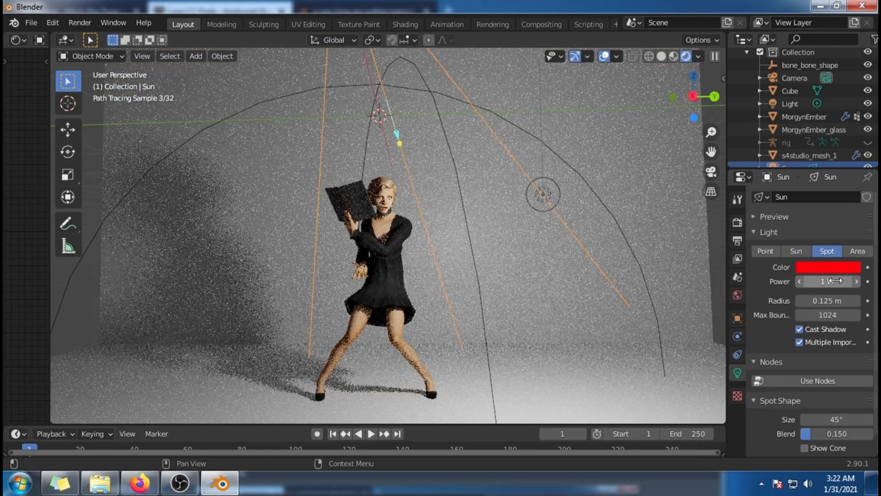
{"action": "left_click", "coordinate": [836, 280]}
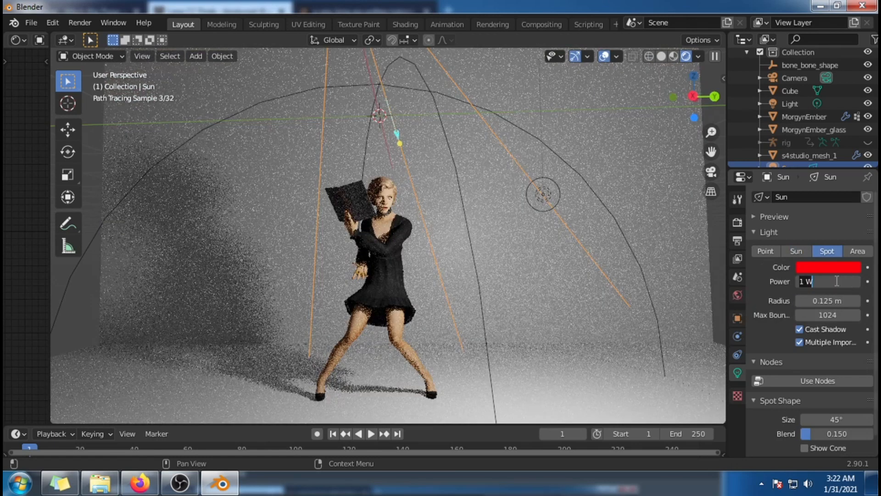
{"action": "type", "text": "100"}
{"action": "key", "text": "Return"}
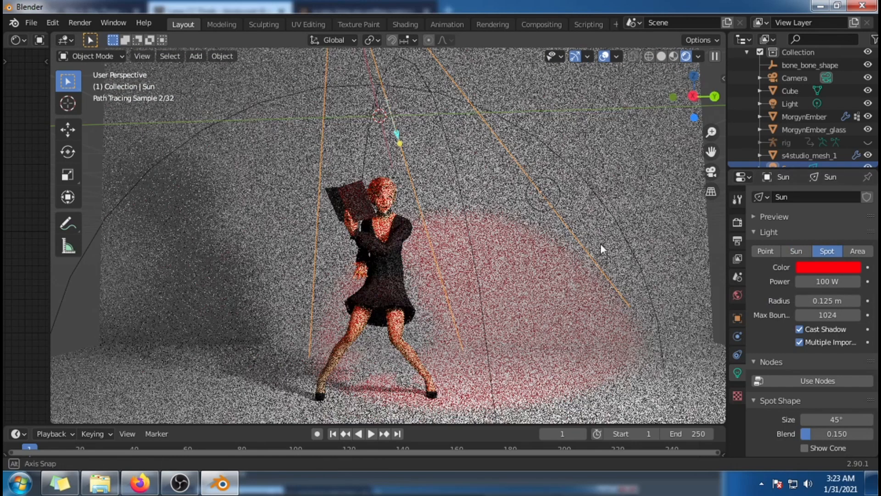
{"action": "key", "text": "r"}
{"action": "middle_click_drag", "start_coordinate": [612, 247], "coordinate": [612, 254]}
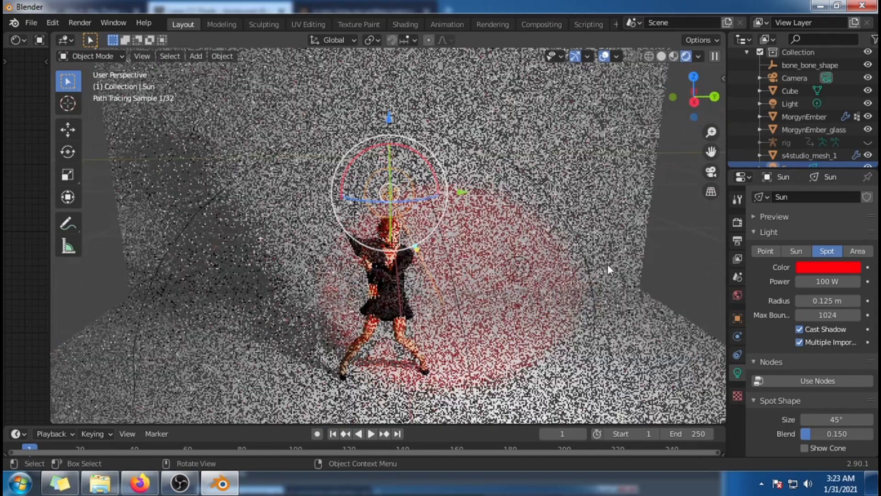
Step: Switch the render engine back to Eevee and reposition the red spot light in front of the sim
{"action": "left_click", "coordinate": [737, 222]}
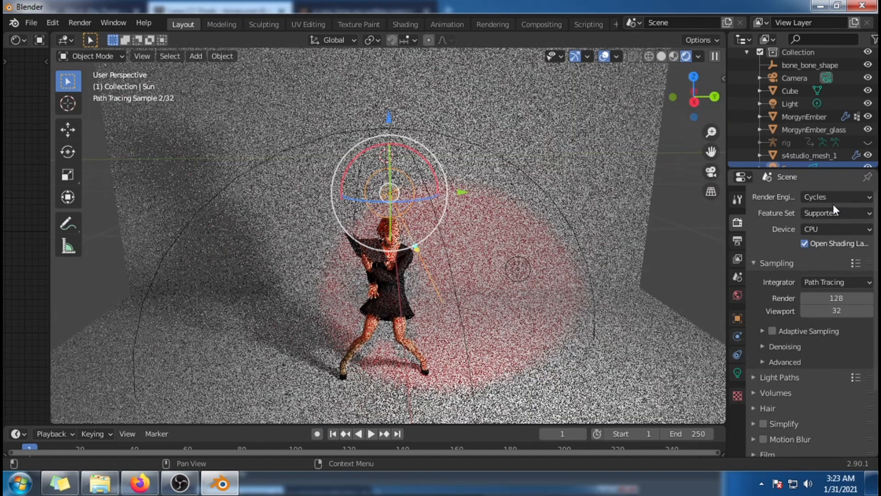
{"action": "left_click", "coordinate": [828, 197]}
{"action": "left_click", "coordinate": [828, 211]}
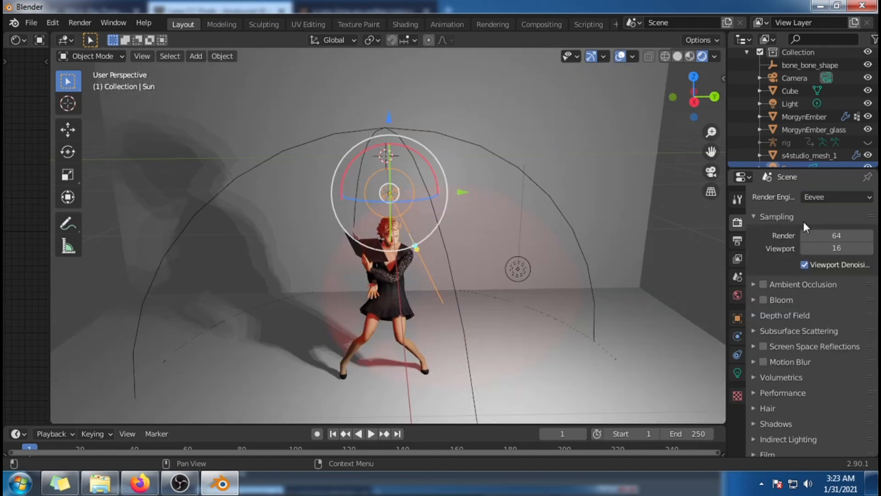
{"action": "middle_click_drag", "start_coordinate": [620, 340], "coordinate": [599, 358]}
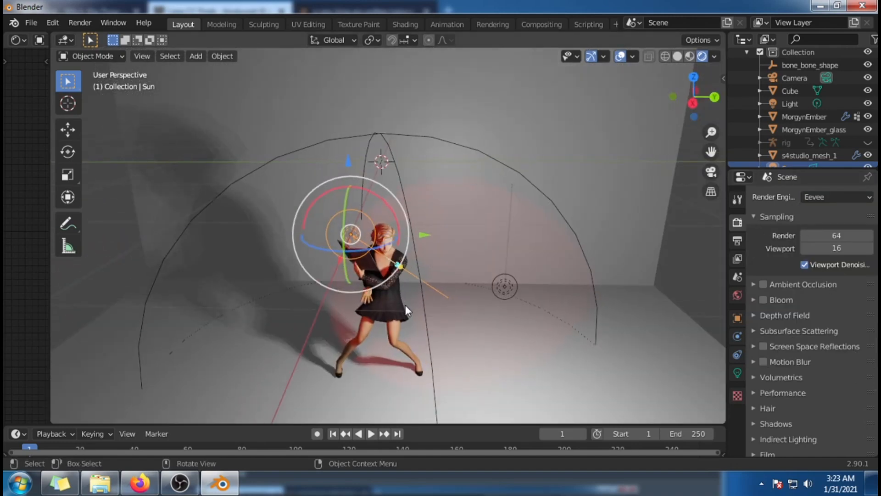
{"action": "left_click_drag", "start_coordinate": [321, 249], "coordinate": [347, 272]}
{"action": "middle_click_drag", "start_coordinate": [348, 272], "coordinate": [315, 301]}
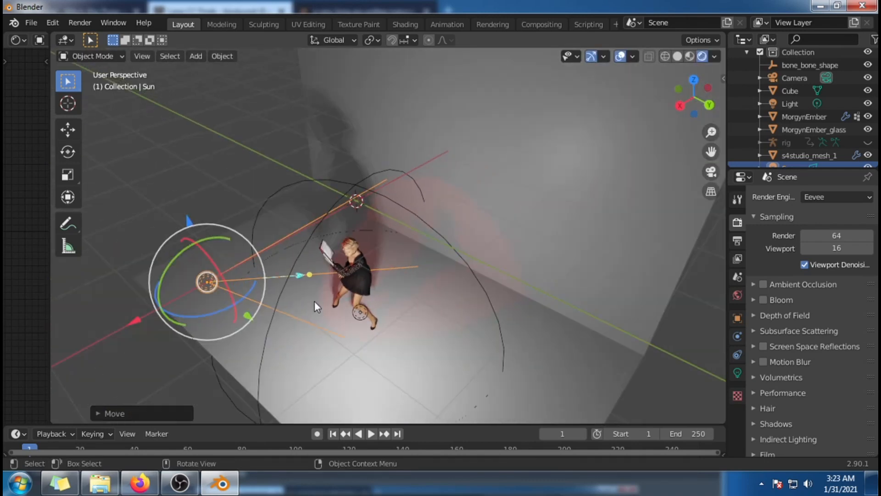
Step: Rotate the red spot light to aim at the sim and raise it about 0.8 m along the Z axis
{"action": "left_click_drag", "start_coordinate": [167, 267], "coordinate": [175, 255]}
{"action": "key", "text": "g"}
{"action": "key", "text": "z"}
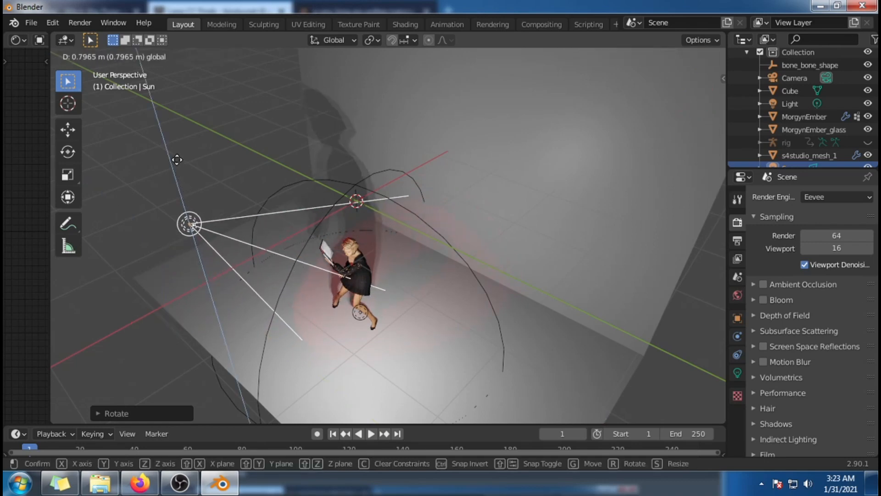
{"action": "left_click", "coordinate": [176, 159]}
Step: Set the red spot light's power to 300 W and check its effect on the sim and backdrop
{"action": "middle_click_drag", "start_coordinate": [365, 234], "coordinate": [643, 330]}
{"action": "scroll", "coordinate": [560, 309], "scroll_direction": "up", "scroll_amount": 3}
{"action": "left_click", "coordinate": [738, 372]}
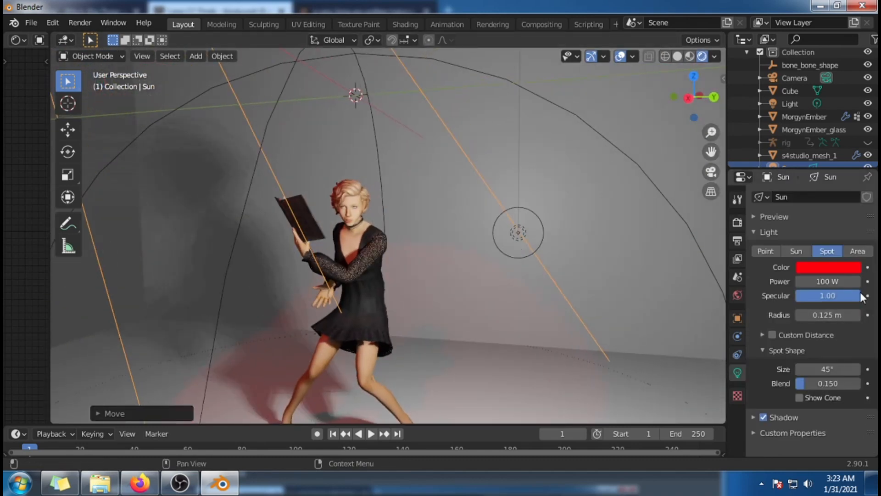
{"action": "left_click", "coordinate": [842, 282]}
{"action": "type", "text": "30"}
{"action": "key", "text": "Return"}
{"action": "middle_click_drag", "start_coordinate": [413, 340], "coordinate": [431, 319]}
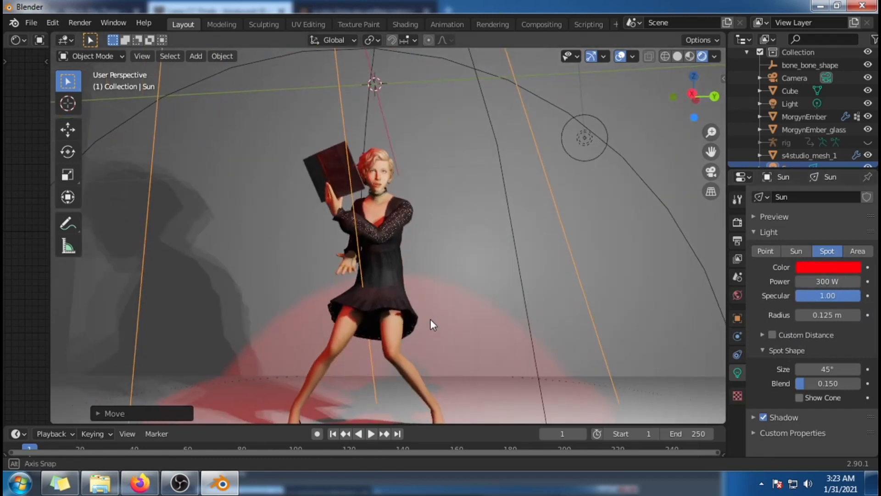
{"action": "scroll", "coordinate": [431, 318], "scroll_direction": "up", "scroll_amount": 4}
{"action": "middle_click_drag", "start_coordinate": [472, 282], "coordinate": [478, 309]}
{"action": "scroll", "coordinate": [478, 314], "scroll_direction": "down", "scroll_amount": 3}
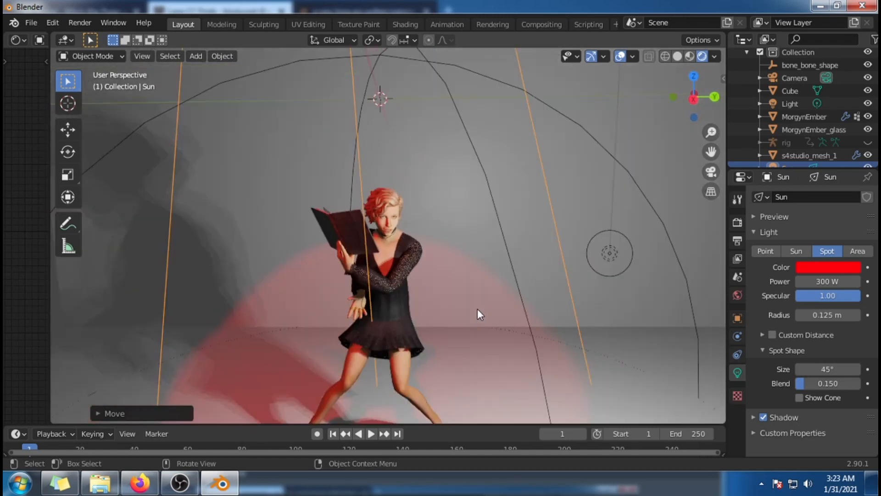
{"action": "scroll", "coordinate": [478, 309], "scroll_direction": "down", "scroll_amount": 3}
Step: Change the red light to an Area light and inspect how it colors the sim and walls from several angles
{"action": "left_click", "coordinate": [858, 253]}
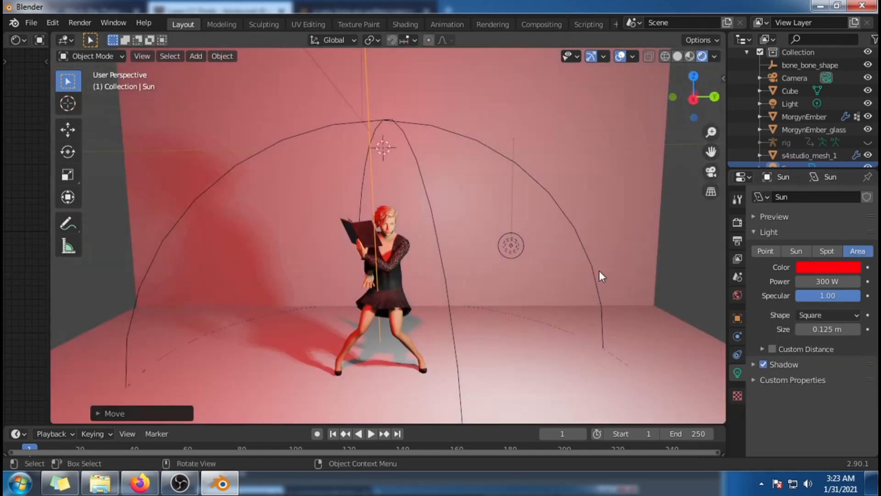
{"action": "scroll", "coordinate": [601, 275], "scroll_direction": "down", "scroll_amount": 3}
{"action": "mouse_move", "coordinate": [607, 284]}
{"action": "middle_mouse_down"}
{"action": "mouse_move", "coordinate": [577, 315]}
{"action": "mouse_move", "coordinate": [368, 316]}
{"action": "mouse_move", "coordinate": [612, 308]}
{"action": "mouse_move", "coordinate": [619, 296]}
{"action": "middle_mouse_up"}
{"action": "scroll", "coordinate": [619, 296], "scroll_direction": "up", "scroll_amount": 4}
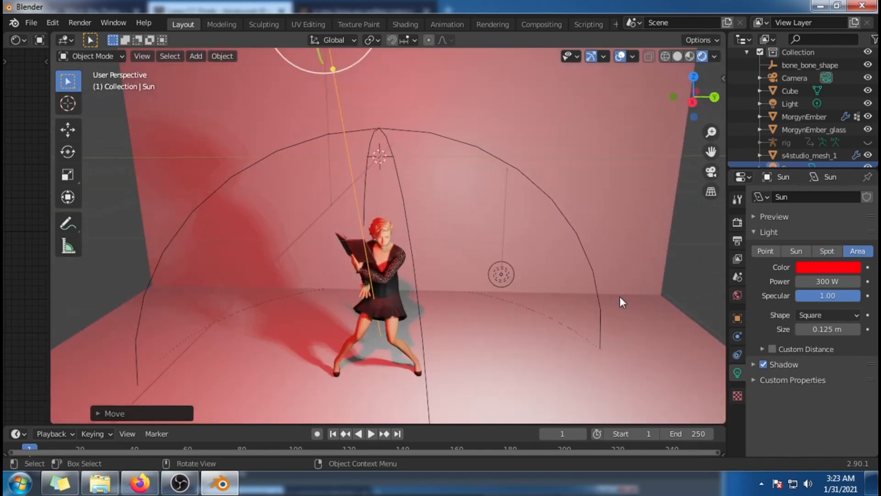
{"action": "scroll", "coordinate": [619, 296], "scroll_direction": "down", "scroll_amount": 4}
{"action": "middle_click_drag", "start_coordinate": [401, 322], "coordinate": [419, 321]}
{"action": "scroll", "coordinate": [439, 317], "scroll_direction": "up", "scroll_amount": 3}
{"action": "scroll", "coordinate": [436, 312], "scroll_direction": "up", "scroll_amount": 2}
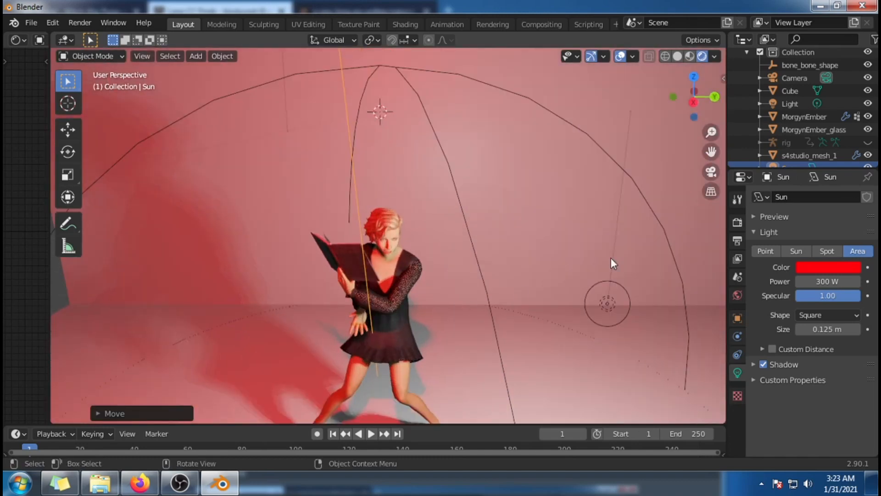
{"action": "middle_click_drag", "start_coordinate": [547, 351], "coordinate": [485, 326]}
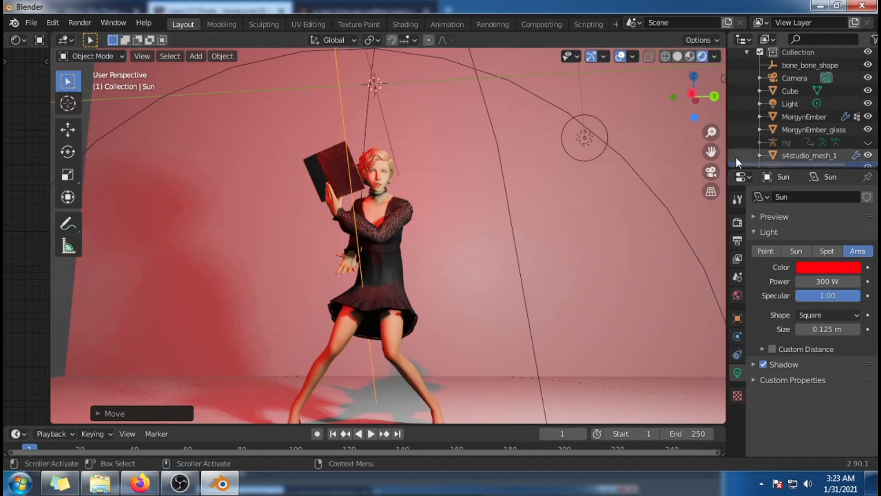
Step: Lower the red light along the Z axis to the level of the sim's open hand
{"action": "scroll", "coordinate": [652, 196], "scroll_direction": "down", "scroll_amount": 6}
{"action": "scroll", "coordinate": [363, 72], "scroll_direction": "down", "scroll_amount": 1}
{"action": "key", "text": "g"}
{"action": "key", "text": "z"}
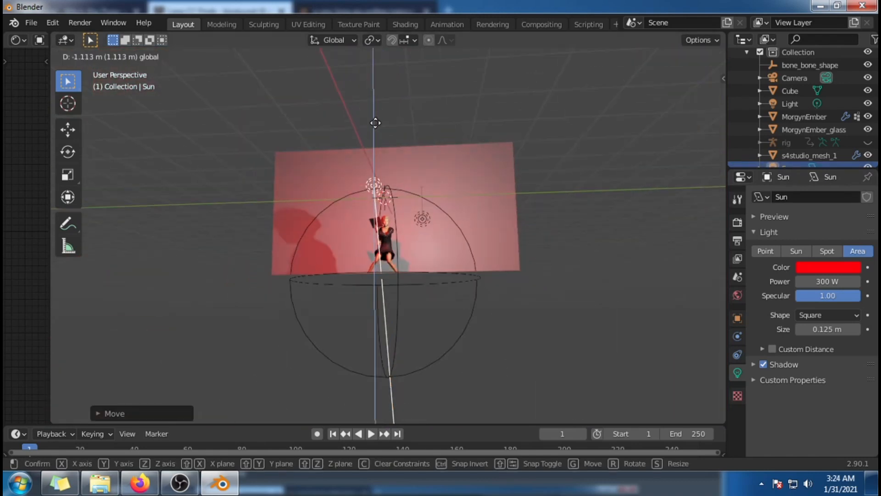
{"action": "left_click", "coordinate": [417, 208]}
{"action": "scroll", "coordinate": [526, 276], "scroll_direction": "up", "scroll_amount": 3}
Step: Change the red light at the sim's hand to a Point light with a power of 100 W
{"action": "middle_click_drag", "start_coordinate": [526, 275], "coordinate": [608, 315]}
{"action": "left_click_drag", "start_coordinate": [712, 308], "coordinate": [522, 304]}
{"action": "middle_click_drag", "start_coordinate": [522, 305], "coordinate": [463, 286]}
{"action": "scroll", "coordinate": [472, 290], "scroll_direction": "up", "scroll_amount": 3}
{"action": "left_click", "coordinate": [766, 251]}
{"action": "left_click_drag", "start_coordinate": [840, 282], "coordinate": [822, 281]}
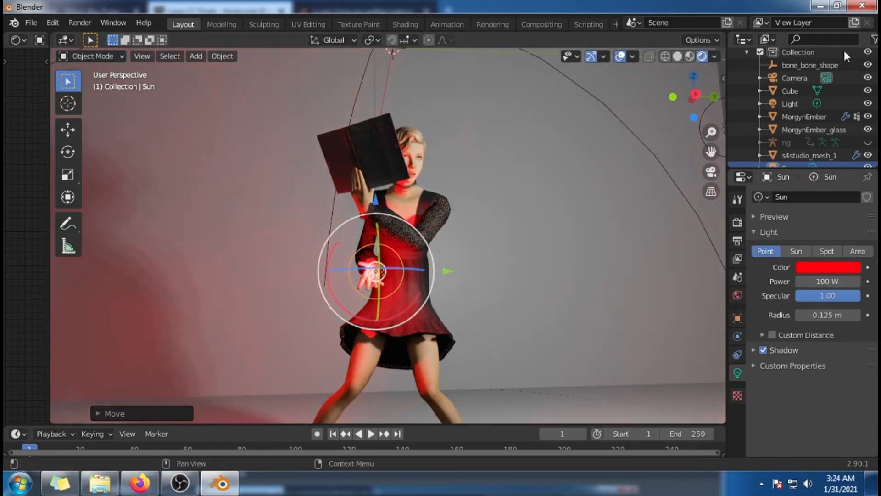
Step: Set the white point light beside the sim to a power of 200 W and a light purple color
{"action": "scroll", "coordinate": [676, 278], "scroll_direction": "down", "scroll_amount": 2}
{"action": "left_click", "coordinate": [633, 157]}
{"action": "middle_click_drag", "start_coordinate": [590, 301], "coordinate": [568, 315]}
{"action": "left_click_drag", "start_coordinate": [596, 136], "coordinate": [595, 61]}
{"action": "left_click", "coordinate": [735, 298]}
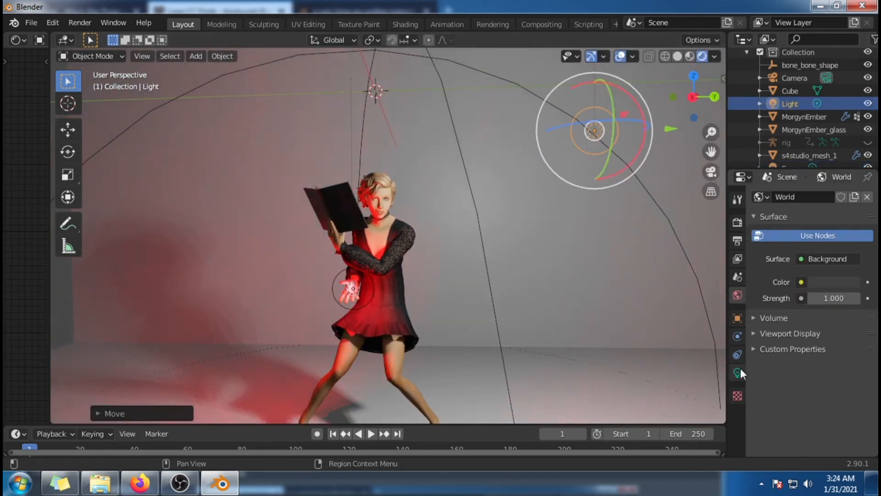
{"action": "left_click", "coordinate": [740, 369]}
{"action": "double_click", "coordinate": [827, 282]}
{"action": "type", "text": "200"}
{"action": "key", "text": "Return"}
{"action": "left_click", "coordinate": [827, 267]}
{"action": "mouse_move", "coordinate": [795, 142]}
{"action": "left_mouse_down"}
{"action": "mouse_move", "coordinate": [791, 122]}
{"action": "mouse_move", "coordinate": [816, 136]}
{"action": "left_mouse_up"}
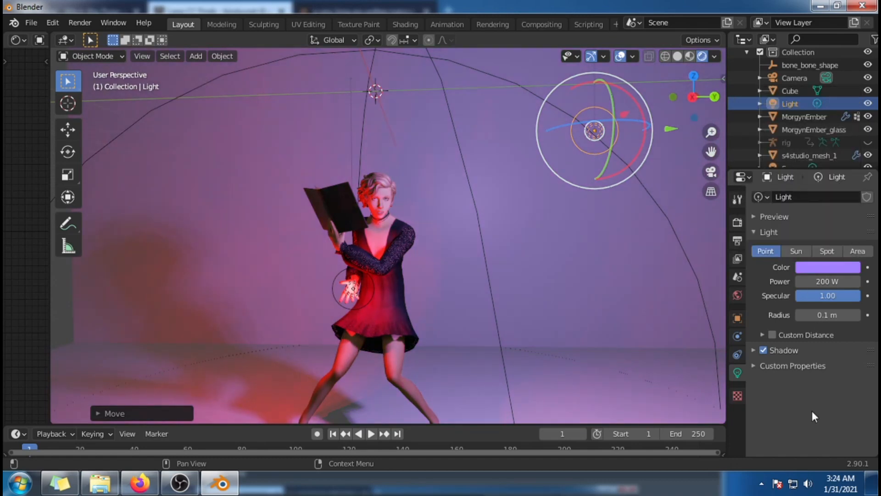
Step: Set the world background strength to 0
{"action": "middle_click_drag", "start_coordinate": [601, 324], "coordinate": [579, 337]}
{"action": "left_click", "coordinate": [738, 296]}
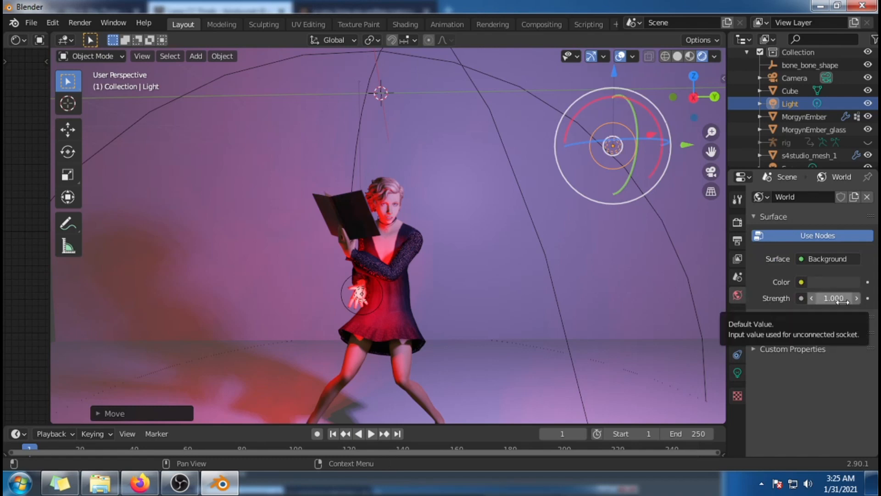
{"action": "left_click_drag", "start_coordinate": [840, 299], "coordinate": [799, 299]}
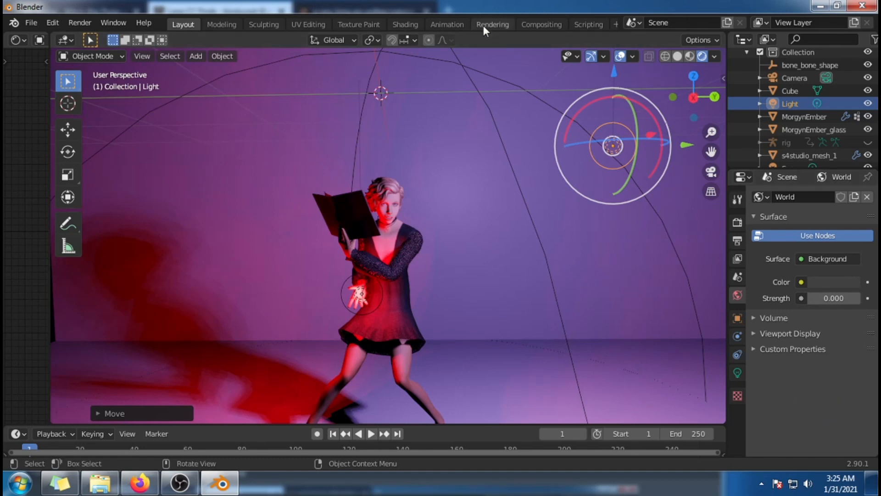
Step: Lower the purple point light and move it closer to the sim's head
{"action": "left_click_drag", "start_coordinate": [614, 73], "coordinate": [606, 110]}
{"action": "left_click_drag", "start_coordinate": [687, 183], "coordinate": [648, 199]}
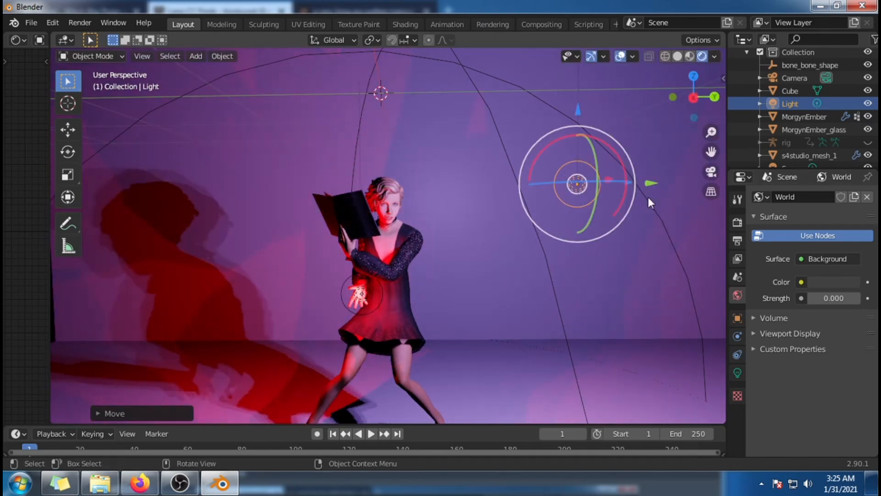
{"action": "mouse_move", "coordinate": [656, 301]}
{"action": "middle_mouse_down"}
{"action": "mouse_move", "coordinate": [616, 340]}
{"action": "mouse_move", "coordinate": [639, 312]}
{"action": "mouse_move", "coordinate": [710, 325]}
{"action": "mouse_move", "coordinate": [633, 324]}
{"action": "mouse_move", "coordinate": [669, 297]}
{"action": "middle_mouse_up"}
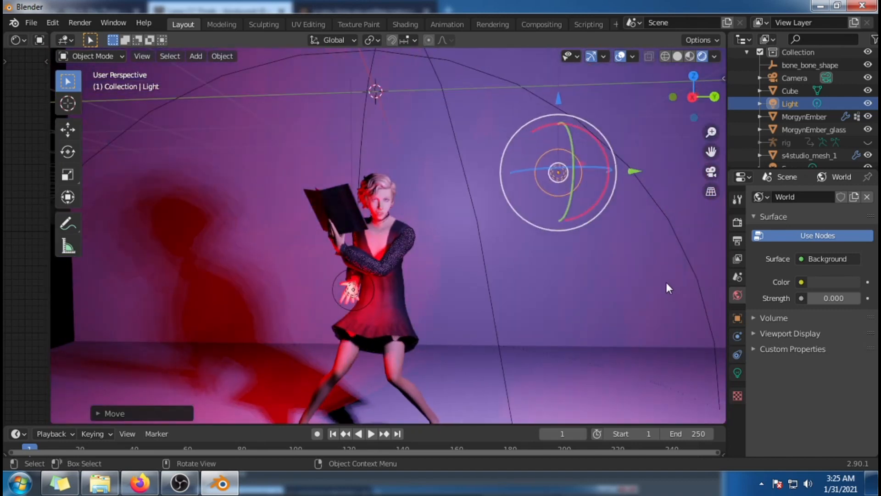
{"action": "left_click_drag", "start_coordinate": [584, 164], "coordinate": [546, 205]}
{"action": "scroll", "coordinate": [631, 344], "scroll_direction": "up", "scroll_amount": 2}
{"action": "scroll", "coordinate": [640, 343], "scroll_direction": "down", "scroll_amount": 4}
{"action": "scroll", "coordinate": [638, 220], "scroll_direction": "up", "scroll_amount": 1}
{"action": "left_click_drag", "start_coordinate": [638, 170], "coordinate": [542, 174]}
{"action": "scroll", "coordinate": [543, 257], "scroll_direction": "up", "scroll_amount": 2}
{"action": "middle_click_drag", "start_coordinate": [543, 262], "coordinate": [544, 273]}
{"action": "left_click_drag", "start_coordinate": [579, 95], "coordinate": [579, 107]}
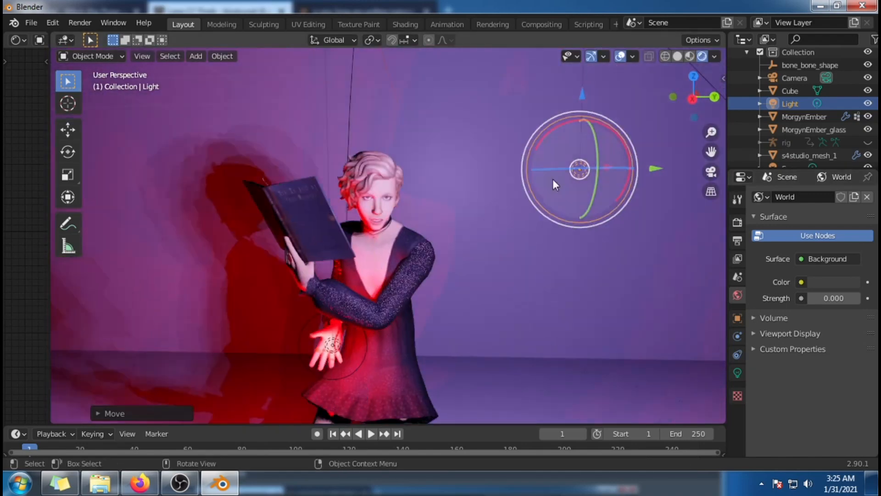
{"action": "left_click_drag", "start_coordinate": [650, 180], "coordinate": [582, 187]}
Step: Set the purple point light's power to 100 W and check the result on the sim
{"action": "scroll", "coordinate": [584, 193], "scroll_direction": "down", "scroll_amount": 2}
{"action": "left_click", "coordinate": [738, 373]}
{"action": "left_click", "coordinate": [829, 281]}
{"action": "type", "text": "100"}
{"action": "key", "text": "Return"}
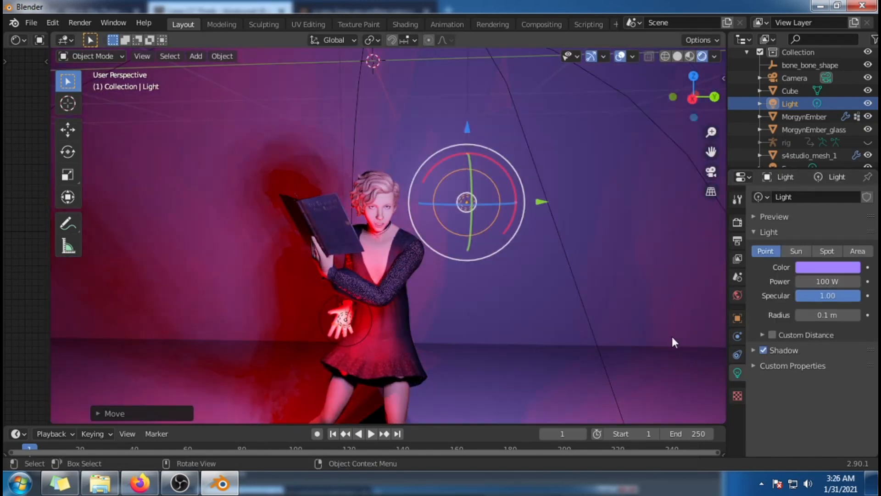
{"action": "scroll", "coordinate": [574, 369], "scroll_direction": "down", "scroll_amount": 3}
{"action": "scroll", "coordinate": [574, 369], "scroll_direction": "up", "scroll_amount": 1}
{"action": "middle_click_drag", "start_coordinate": [573, 369], "coordinate": [562, 353]}
Step: Add another point light and place it just above the sim's book, beside the head
{"action": "left_click", "coordinate": [196, 55]}
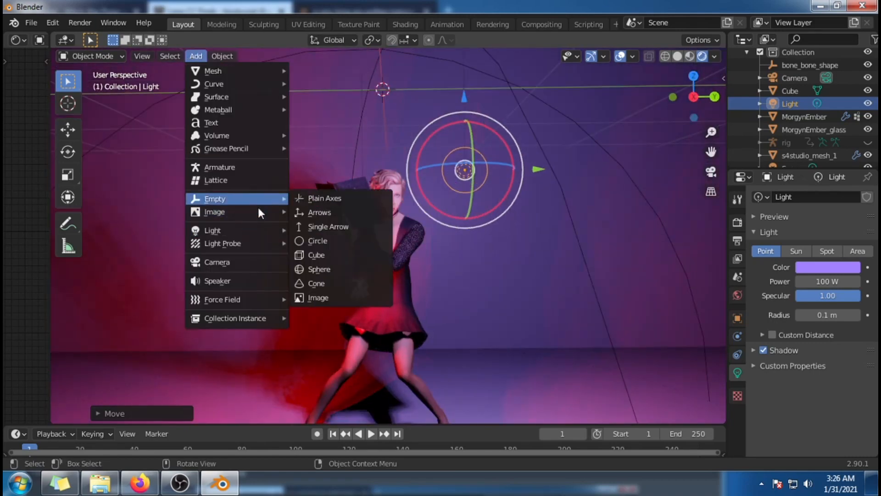
{"action": "mouse_move", "coordinate": [239, 230]}
{"action": "left_click", "coordinate": [346, 229]}
{"action": "left_click_drag", "start_coordinate": [455, 94], "coordinate": [310, 128]}
{"action": "scroll", "coordinate": [310, 99], "scroll_direction": "down", "scroll_amount": 4}
{"action": "left_click_drag", "start_coordinate": [387, 203], "coordinate": [448, 207]}
{"action": "scroll", "coordinate": [449, 207], "scroll_direction": "up", "scroll_amount": 5}
Step: Try a power of 50 W on the new point light above the book and reduce it to 20 W
{"action": "left_click", "coordinate": [813, 283]}
{"action": "type", "text": "50"}
{"action": "key", "text": "Return"}
{"action": "middle_click_drag", "start_coordinate": [672, 294], "coordinate": [668, 307]}
{"action": "left_click", "coordinate": [850, 281]}
{"action": "type", "text": "20"}
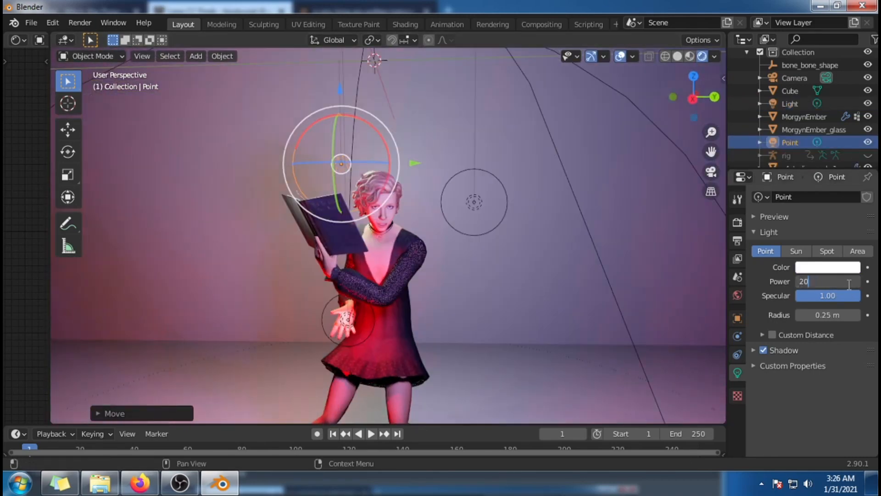
Step: Set the new point light's color to magenta and inspect its effect on the sim's face and book
{"action": "left_click", "coordinate": [814, 268]}
{"action": "left_click", "coordinate": [803, 108]}
{"action": "mouse_move", "coordinate": [803, 108]}
{"action": "left_mouse_down"}
{"action": "mouse_move", "coordinate": [795, 189]}
{"action": "mouse_move", "coordinate": [834, 158]}
{"action": "left_mouse_up"}
{"action": "scroll", "coordinate": [470, 362], "scroll_direction": "up", "scroll_amount": 3}
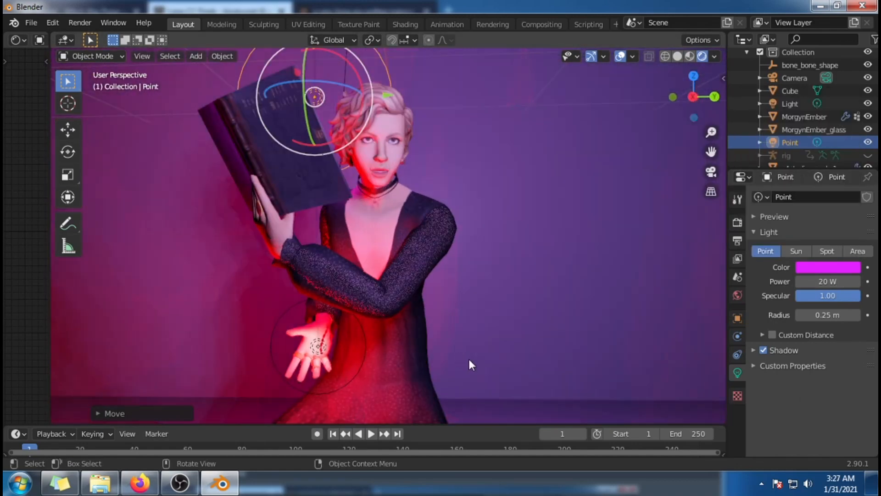
{"action": "middle_click_drag", "start_coordinate": [468, 357], "coordinate": [570, 390]}
{"action": "mouse_move", "coordinate": [634, 342]}
{"action": "middle_mouse_down"}
{"action": "mouse_move", "coordinate": [558, 293]}
{"action": "mouse_move", "coordinate": [564, 330]}
{"action": "middle_mouse_up"}
Step: Change the color of the point light above the book to blue
{"action": "left_click", "coordinate": [828, 268]}
{"action": "left_click_drag", "start_coordinate": [835, 149], "coordinate": [833, 123]}
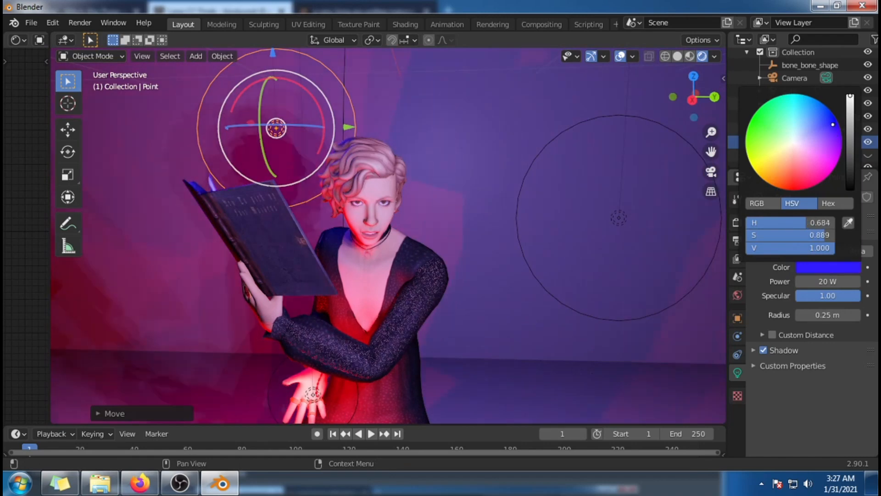
{"action": "scroll", "coordinate": [510, 390], "scroll_direction": "down", "scroll_amount": 2}
{"action": "middle_click_drag", "start_coordinate": [510, 397], "coordinate": [500, 367]}
Step: Delete the blue point light above the book
{"action": "scroll", "coordinate": [499, 367], "scroll_direction": "down", "scroll_amount": 2}
{"action": "left_click", "coordinate": [867, 144]}
{"action": "key", "text": "Delete"}
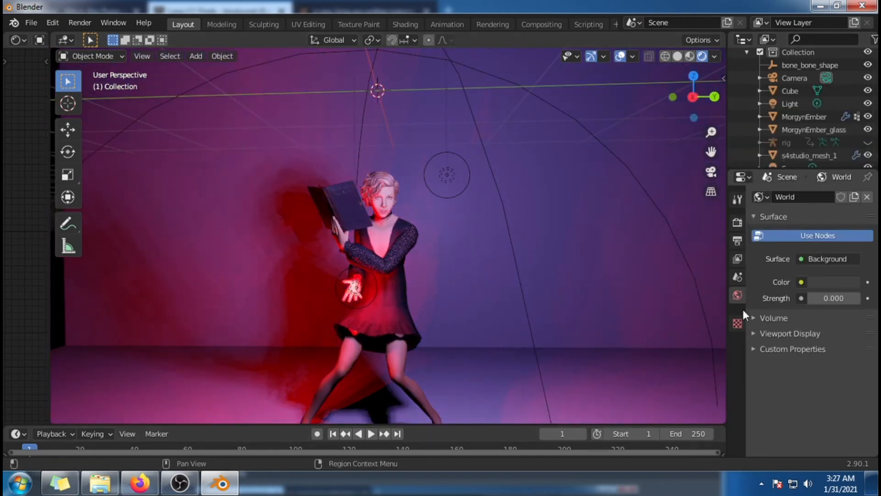
{"action": "scroll", "coordinate": [441, 285], "scroll_direction": "up", "scroll_amount": 4}
{"action": "mouse_move", "coordinate": [426, 282]}
{"action": "middle_mouse_down"}
{"action": "mouse_move", "coordinate": [507, 285]}
{"action": "mouse_move", "coordinate": [429, 282]}
{"action": "middle_mouse_up"}
{"action": "scroll", "coordinate": [832, 112], "scroll_direction": "down", "scroll_amount": 1}
Step: Select the red light at the sim's hand and examine the lighting from closer and lower angles
{"action": "left_click", "coordinate": [820, 93]}
{"action": "left_click", "coordinate": [809, 153]}
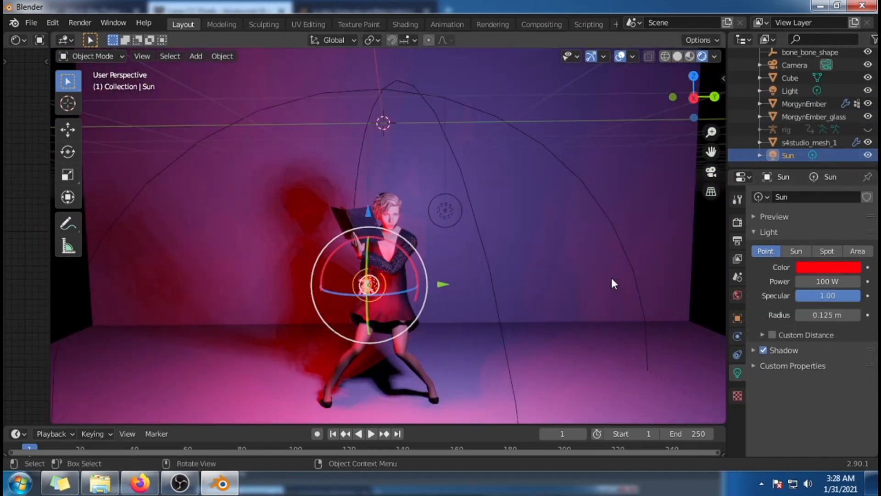
{"action": "scroll", "coordinate": [584, 276], "scroll_direction": "up", "scroll_amount": 4}
{"action": "scroll", "coordinate": [575, 290], "scroll_direction": "down", "scroll_amount": 2}
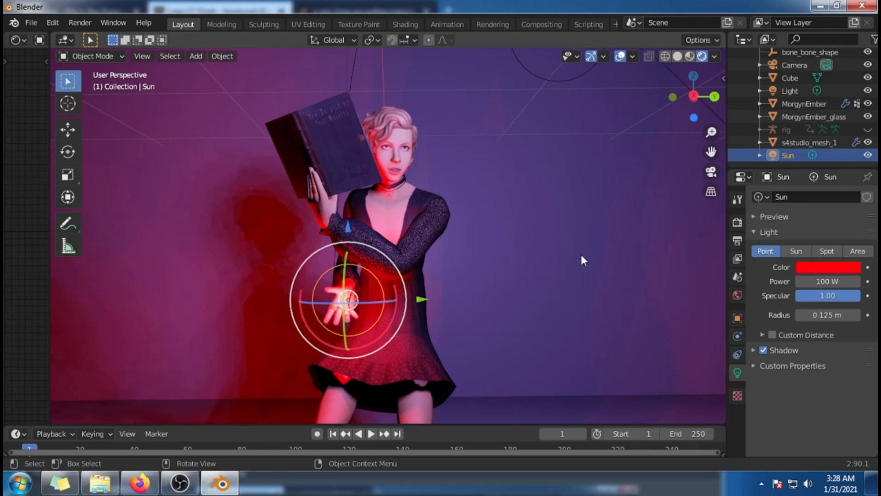
{"action": "middle_click_drag", "start_coordinate": [603, 268], "coordinate": [604, 312]}
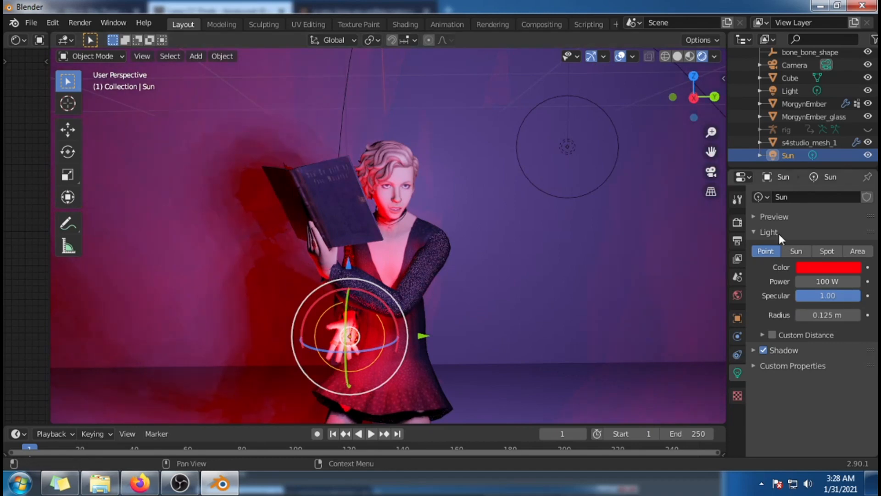
Step: Preview the lit sim with the Cycles render engine and return to Eevee
{"action": "left_click", "coordinate": [737, 222]}
{"action": "middle_click_drag", "start_coordinate": [546, 354], "coordinate": [528, 303]}
{"action": "left_click", "coordinate": [807, 196]}
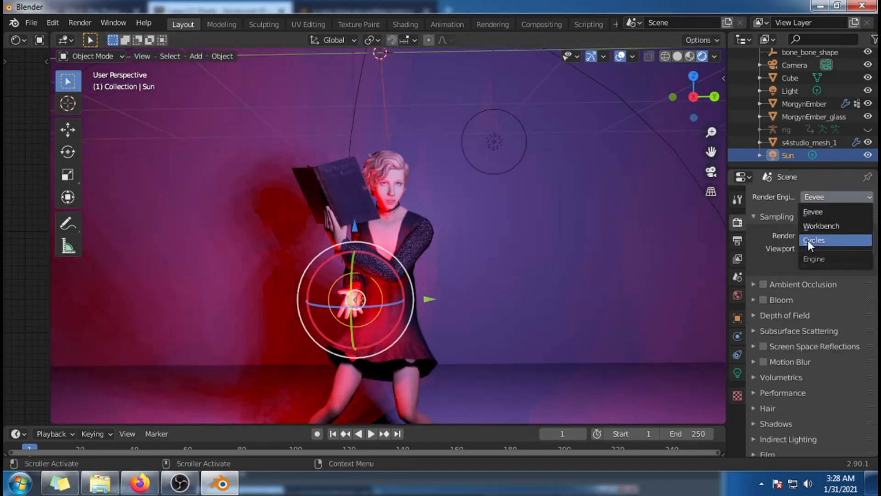
{"action": "left_click", "coordinate": [808, 240]}
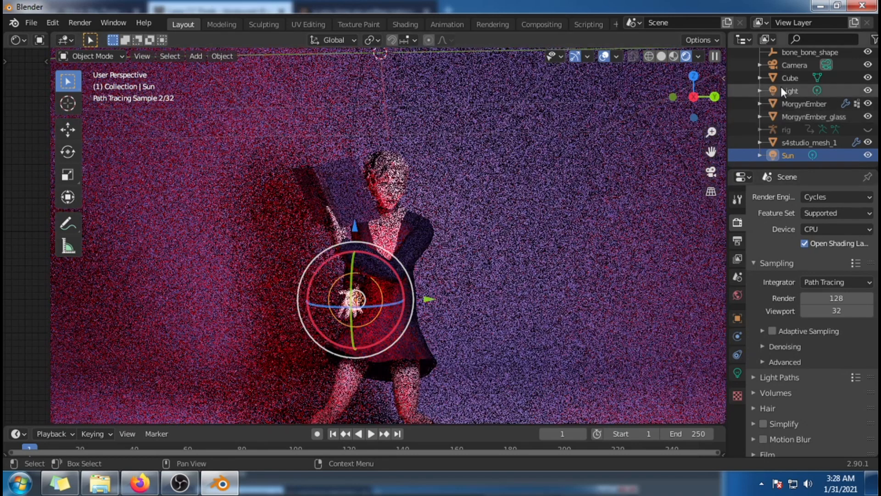
{"action": "left_click", "coordinate": [791, 76]}
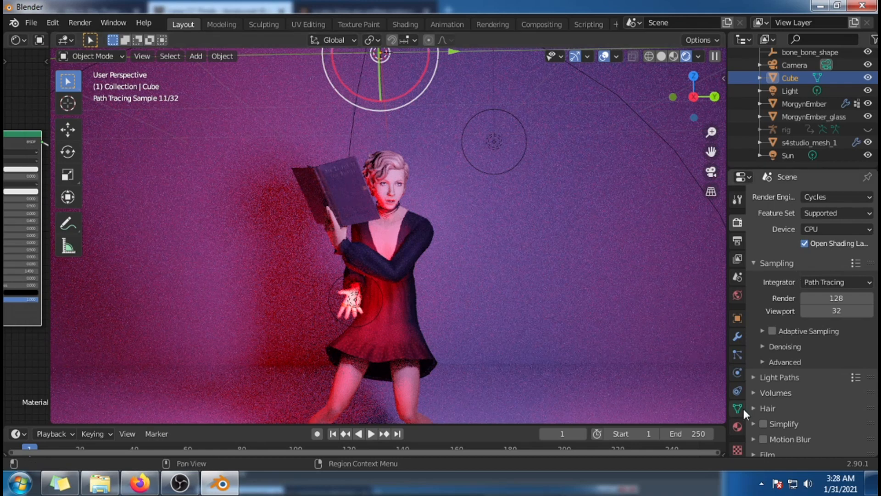
{"action": "left_click", "coordinate": [356, 299]}
{"action": "mouse_move", "coordinate": [432, 328]}
{"action": "middle_mouse_down"}
{"action": "mouse_move", "coordinate": [526, 338]}
{"action": "mouse_move", "coordinate": [506, 300]}
{"action": "middle_mouse_up"}
{"action": "left_click_drag", "start_coordinate": [506, 301], "coordinate": [520, 303]}
{"action": "mouse_move", "coordinate": [520, 303]}
{"action": "middle_mouse_down"}
{"action": "mouse_move", "coordinate": [557, 312]}
{"action": "mouse_move", "coordinate": [529, 313]}
{"action": "middle_mouse_up"}
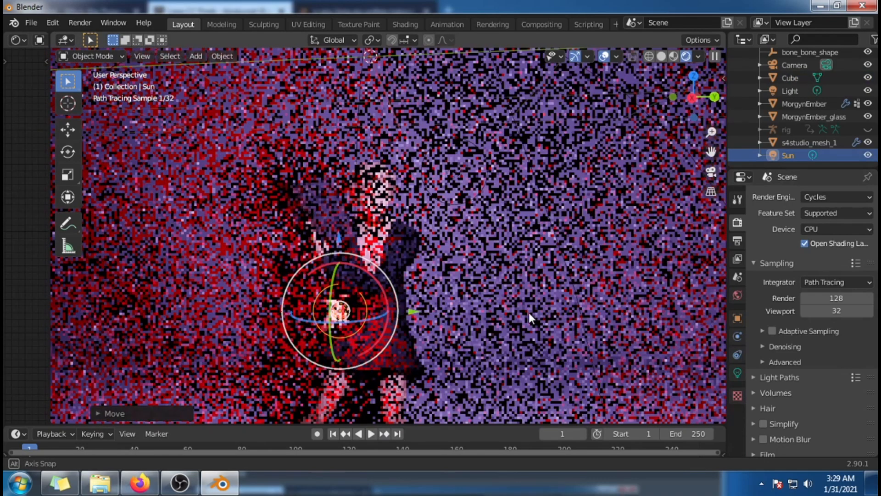
{"action": "left_click", "coordinate": [838, 199]}
{"action": "left_click", "coordinate": [816, 211]}
Step: Nudge the red point light along the X and Z axes so it sits at the sim's open palm
{"action": "middle_click_drag", "start_coordinate": [468, 350], "coordinate": [150, 344]}
{"action": "key", "text": "g"}
{"action": "key", "text": "x"}
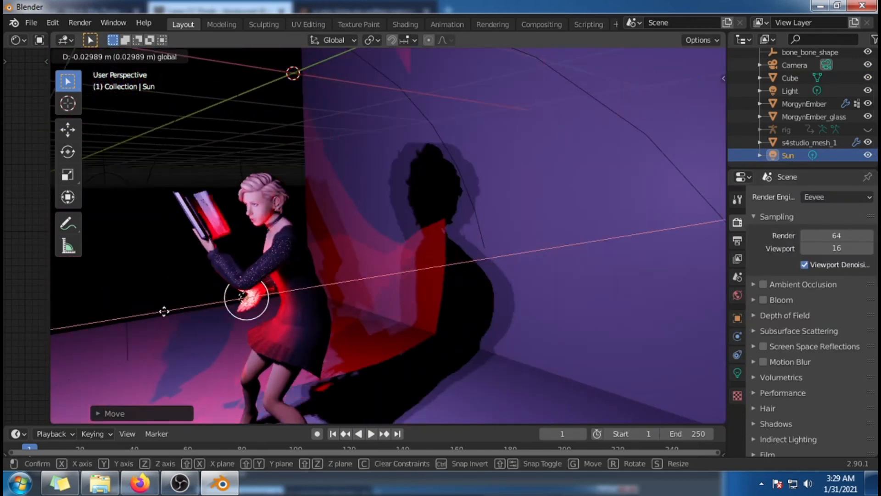
{"action": "left_click", "coordinate": [166, 310]}
{"action": "middle_click_drag", "start_coordinate": [166, 310], "coordinate": [276, 254]}
{"action": "key", "text": "g"}
{"action": "key", "text": "z"}
{"action": "left_click", "coordinate": [329, 314]}
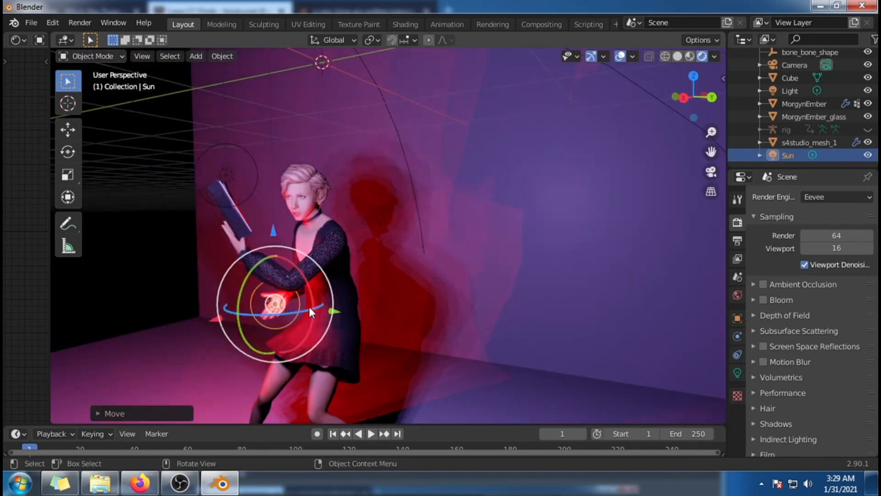
{"action": "key", "text": "g"}
{"action": "key", "text": "x"}
{"action": "left_click", "coordinate": [339, 312]}
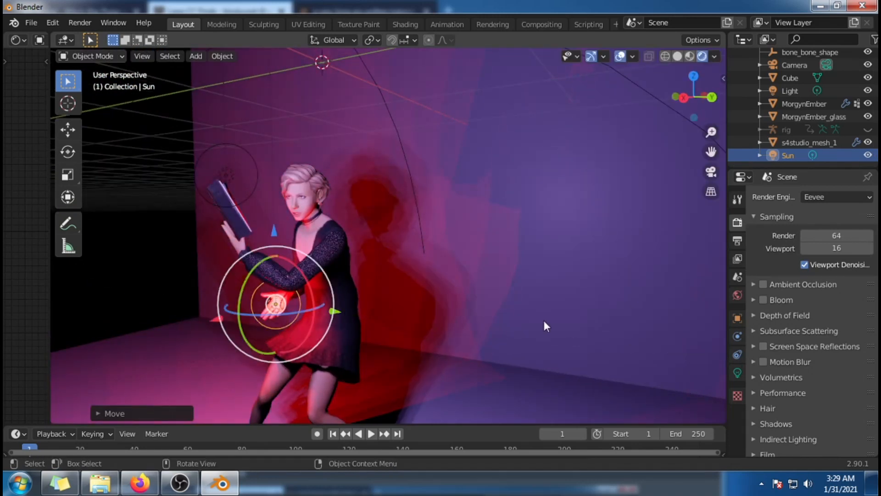
Step: Select the camera and move it along the Y axis until it sits in front of the backdrop
{"action": "middle_click_drag", "start_coordinate": [544, 320], "coordinate": [581, 324]}
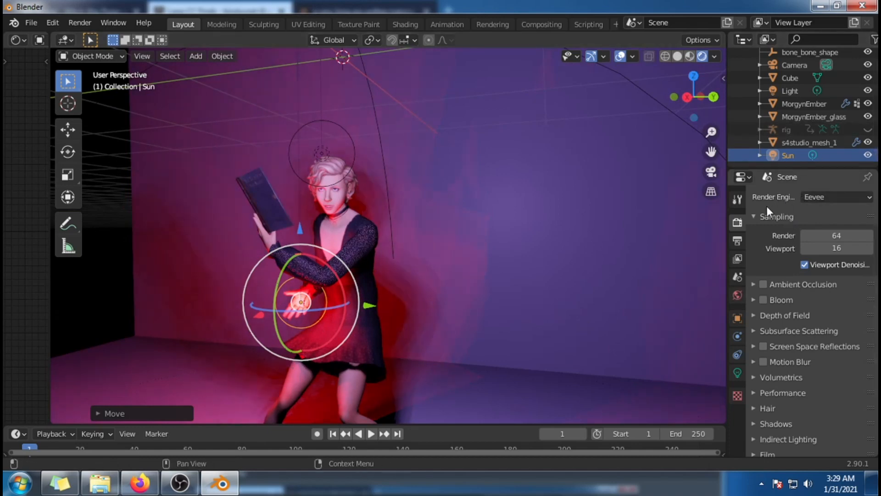
{"action": "scroll", "coordinate": [590, 253], "scroll_direction": "down", "scroll_amount": 3}
{"action": "middle_click_drag", "start_coordinate": [583, 274], "coordinate": [594, 271]}
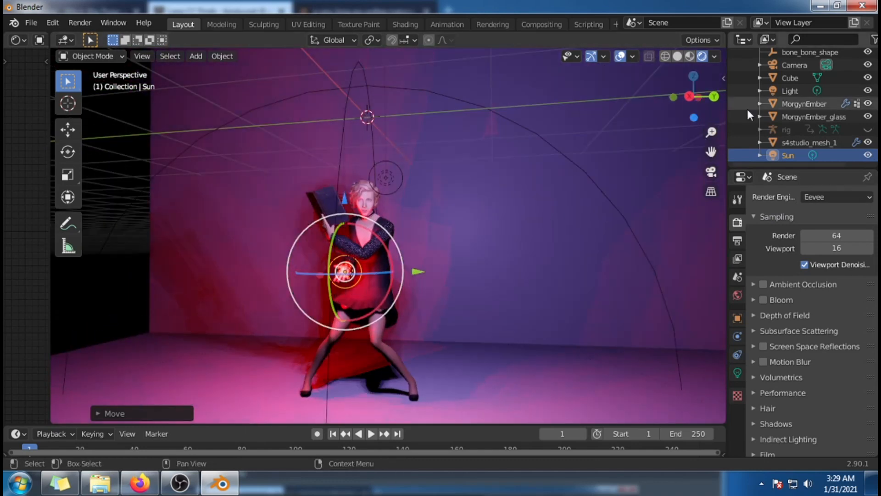
{"action": "left_click", "coordinate": [793, 66]}
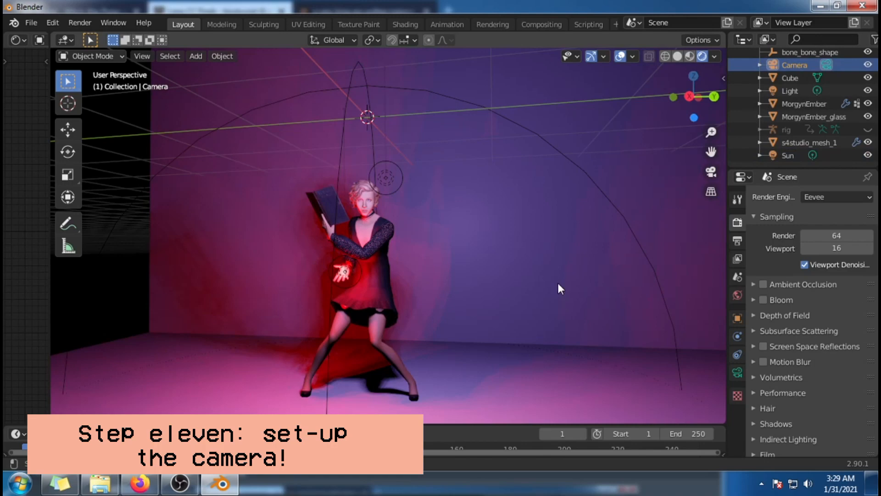
{"action": "scroll", "coordinate": [558, 283], "scroll_direction": "down", "scroll_amount": 4}
{"action": "middle_click_drag", "start_coordinate": [554, 241], "coordinate": [585, 307]}
{"action": "scroll", "coordinate": [581, 294], "scroll_direction": "down", "scroll_amount": 5}
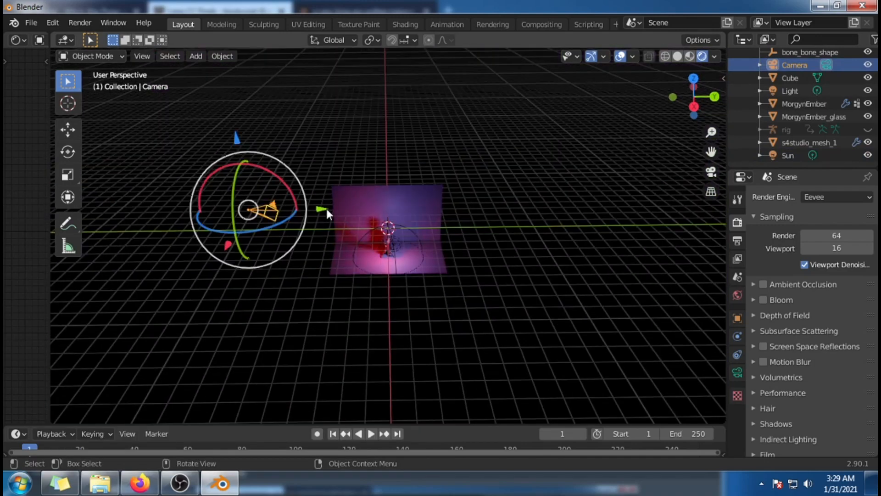
{"action": "key", "text": "g"}
{"action": "key", "text": "y"}
{"action": "left_click", "coordinate": [450, 316]}
Step: Rotate the camera toward the backdrop and lower it along the Z axis to bring it nearer the sim's level
{"action": "scroll", "coordinate": [427, 239], "scroll_direction": "up", "scroll_amount": 2}
{"action": "left_click_drag", "start_coordinate": [398, 148], "coordinate": [413, 220]}
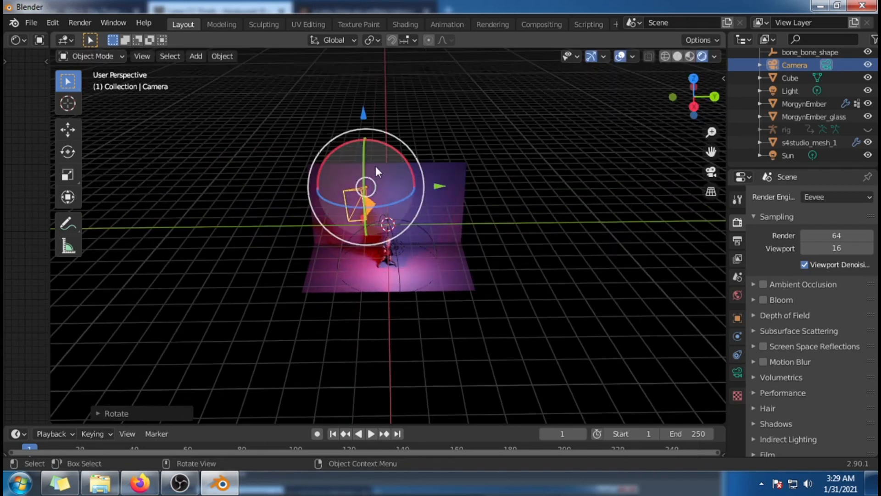
{"action": "mouse_move", "coordinate": [360, 166]}
{"action": "left_mouse_down"}
{"action": "mouse_move", "coordinate": [368, 193]}
{"action": "mouse_move", "coordinate": [371, 179]}
{"action": "left_mouse_up"}
{"action": "middle_click_drag", "start_coordinate": [483, 247], "coordinate": [519, 239]}
{"action": "key", "text": "g"}
{"action": "key", "text": "z"}
{"action": "left_click", "coordinate": [463, 194]}
{"action": "middle_click_drag", "start_coordinate": [295, 319], "coordinate": [243, 285]}
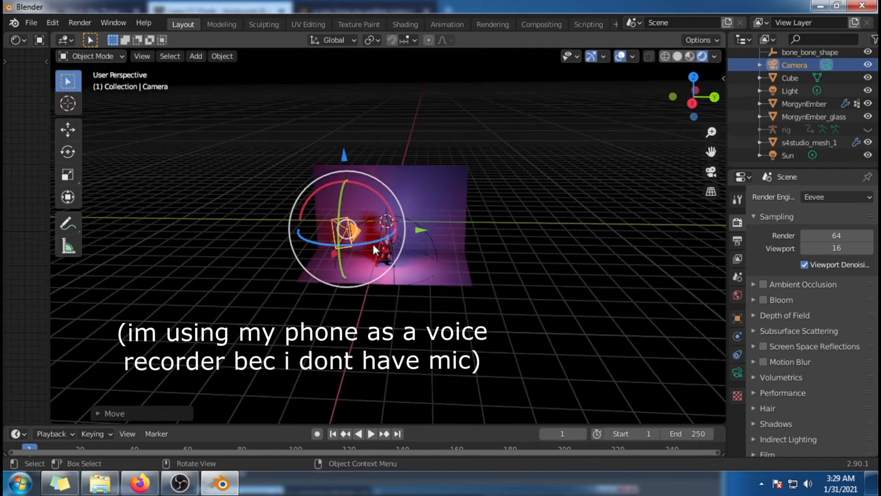
{"action": "left_click_drag", "start_coordinate": [373, 244], "coordinate": [363, 246]}
Step: Move the camera along the Y and X axes to line it up in front of the sim
{"action": "scroll", "coordinate": [429, 266], "scroll_direction": "up", "scroll_amount": 3}
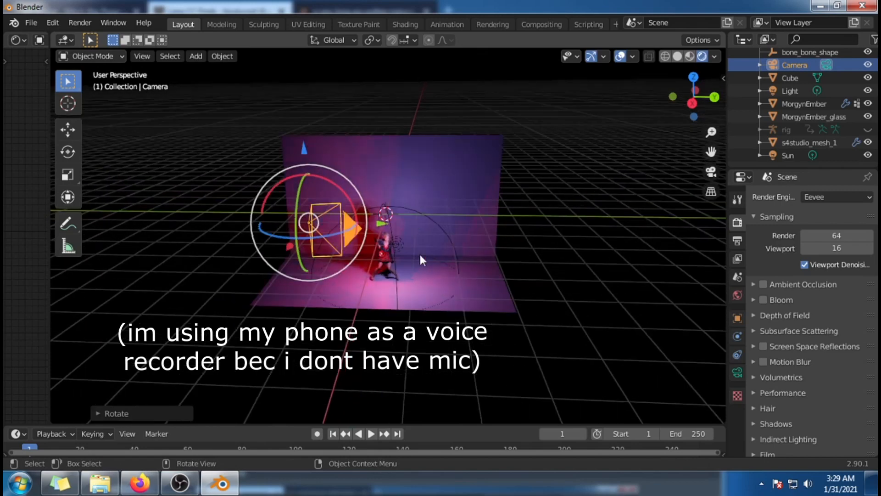
{"action": "key", "text": "g"}
{"action": "key", "text": "y"}
{"action": "left_click", "coordinate": [461, 251]}
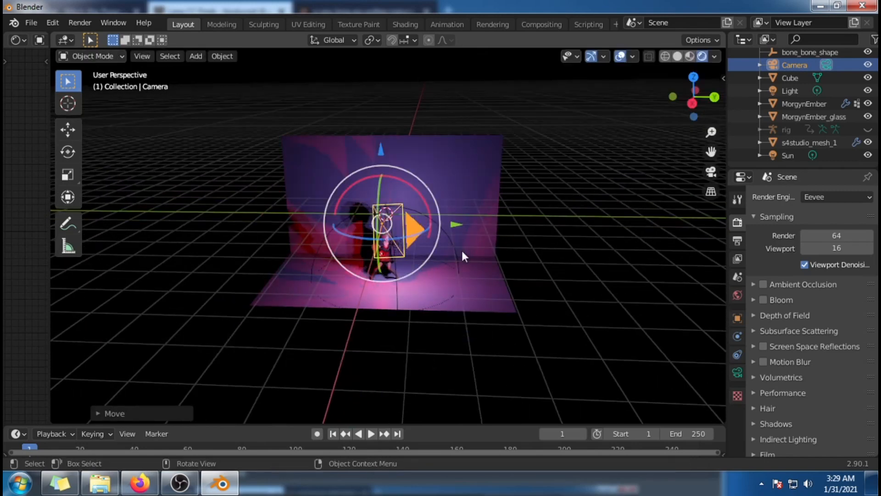
{"action": "scroll", "coordinate": [462, 250], "scroll_direction": "up", "scroll_amount": 2}
{"action": "key", "text": "g"}
{"action": "key", "text": "x"}
{"action": "left_click", "coordinate": [369, 189]}
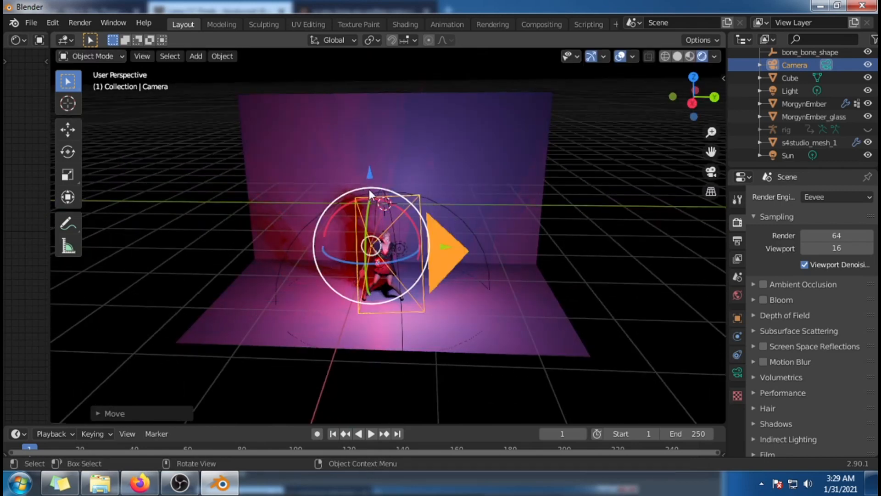
Step: Rotate the camera about the X and Y axes to adjust its roll and tilt toward the sim
{"action": "key", "text": "r"}
{"action": "key", "text": "x"}
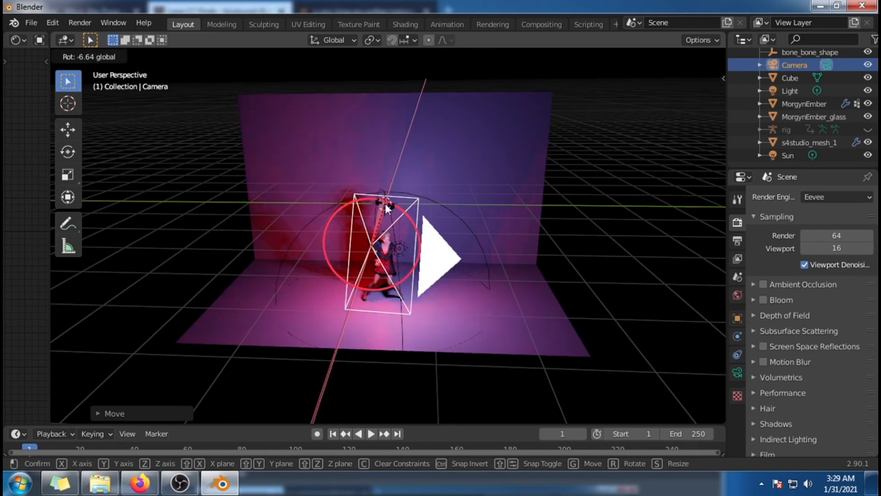
{"action": "left_click_drag", "start_coordinate": [386, 205], "coordinate": [386, 206]}
{"action": "middle_click_drag", "start_coordinate": [465, 376], "coordinate": [548, 356]}
{"action": "scroll", "coordinate": [548, 354], "scroll_direction": "down", "scroll_amount": 3}
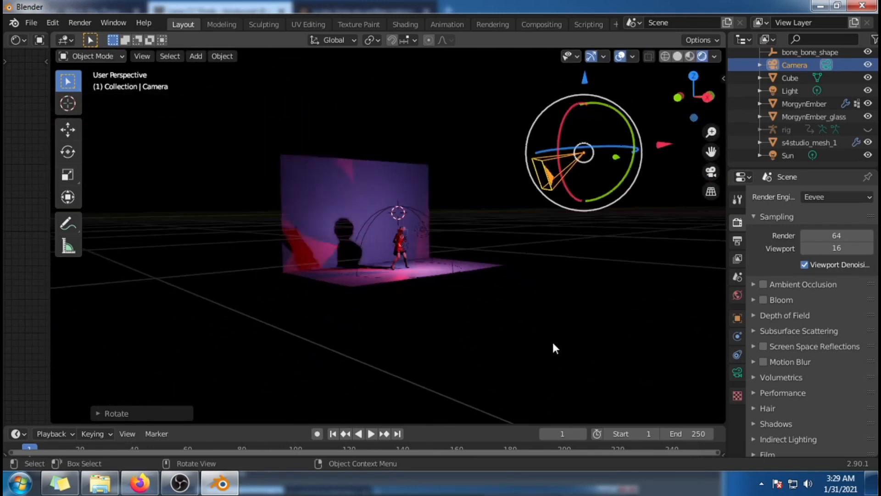
{"action": "left_click_drag", "start_coordinate": [632, 136], "coordinate": [630, 146]}
Step: Lower the camera along the Z axis and reposition it closer to the sim
{"action": "middle_click_drag", "start_coordinate": [521, 285], "coordinate": [443, 308]}
{"action": "left_click_drag", "start_coordinate": [387, 116], "coordinate": [383, 188]}
{"action": "middle_click_drag", "start_coordinate": [533, 271], "coordinate": [616, 319]}
{"action": "left_click_drag", "start_coordinate": [689, 260], "coordinate": [542, 265]}
{"action": "middle_click_drag", "start_coordinate": [577, 287], "coordinate": [404, 283]}
{"action": "scroll", "coordinate": [404, 283], "scroll_direction": "up", "scroll_amount": 3}
{"action": "left_click_drag", "start_coordinate": [456, 208], "coordinate": [423, 207]}
{"action": "scroll", "coordinate": [464, 282], "scroll_direction": "up", "scroll_amount": 3}
{"action": "left_click_drag", "start_coordinate": [294, 66], "coordinate": [305, 238]}
{"action": "scroll", "coordinate": [494, 230], "scroll_direction": "up", "scroll_amount": 2}
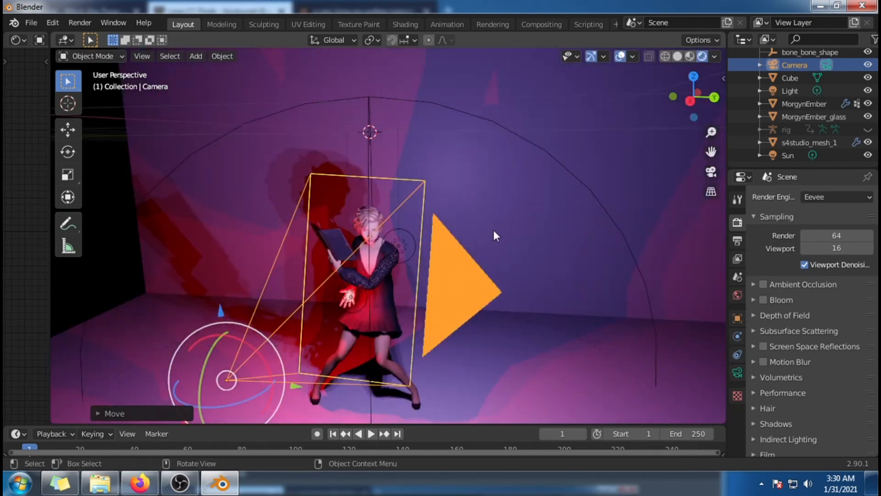
Step: Level the camera's tilt and shift it down and along the Y axis in front of the sim
{"action": "mouse_move", "coordinate": [496, 238]}
{"action": "middle_mouse_down"}
{"action": "mouse_move", "coordinate": [497, 214]}
{"action": "mouse_move", "coordinate": [505, 233]}
{"action": "mouse_move", "coordinate": [500, 227]}
{"action": "middle_mouse_up"}
{"action": "scroll", "coordinate": [486, 248], "scroll_direction": "down", "scroll_amount": 3}
{"action": "mouse_move", "coordinate": [410, 235]}
{"action": "left_mouse_down"}
{"action": "mouse_move", "coordinate": [413, 227]}
{"action": "mouse_move", "coordinate": [412, 235]}
{"action": "left_mouse_up"}
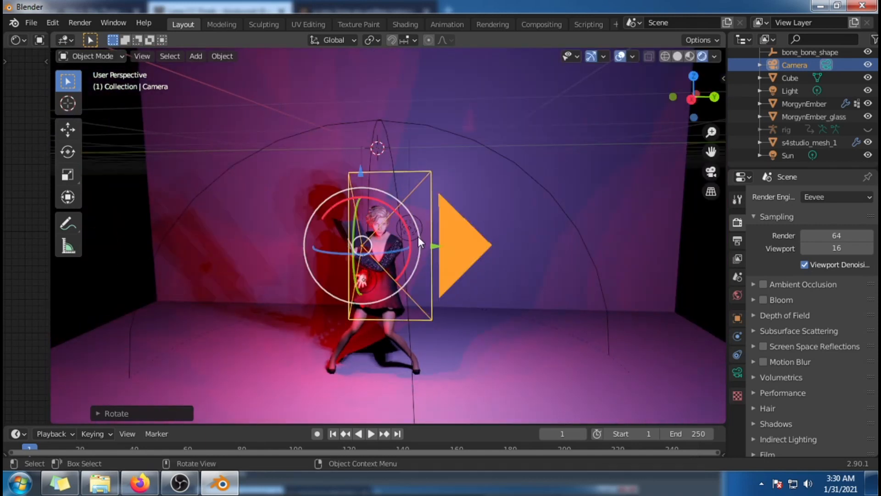
{"action": "left_click_drag", "start_coordinate": [361, 172], "coordinate": [360, 195]}
{"action": "left_click_drag", "start_coordinate": [436, 271], "coordinate": [403, 272]}
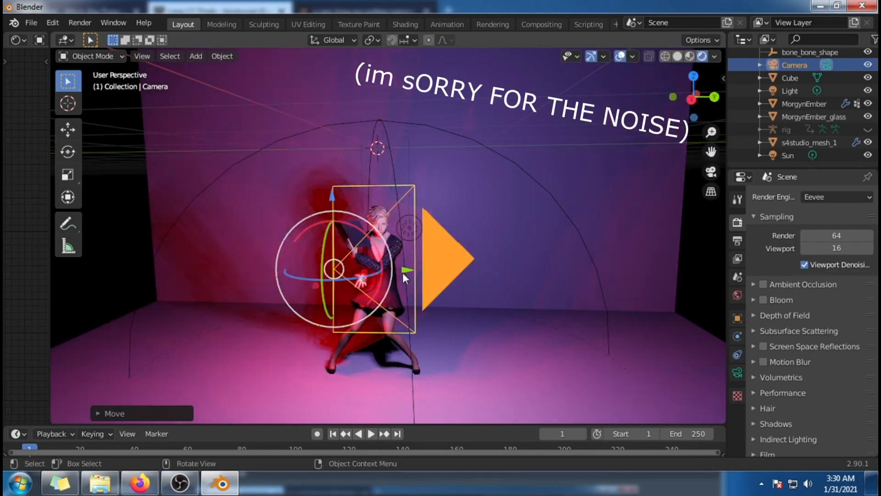
Step: Check the sim's framing through the camera view and from outside the camera
{"action": "key", "text": "KP_0"}
{"action": "key", "text": "KP_0"}
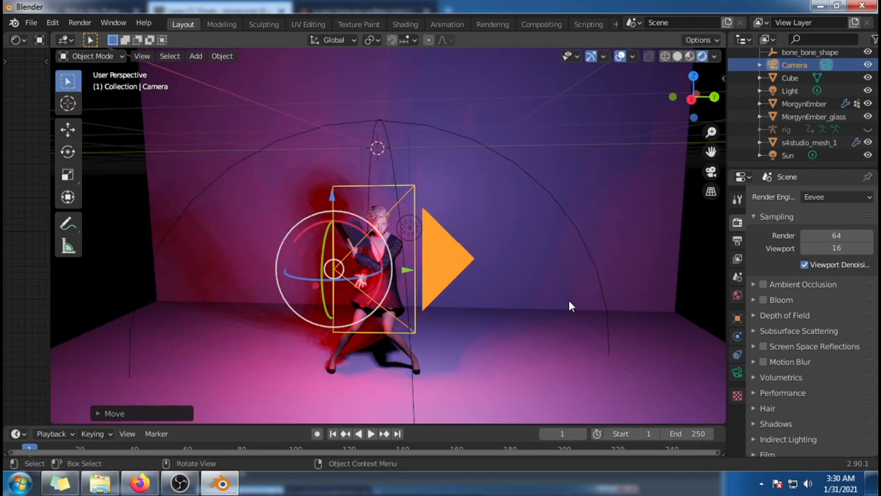
{"action": "middle_click_drag", "start_coordinate": [569, 300], "coordinate": [511, 322]}
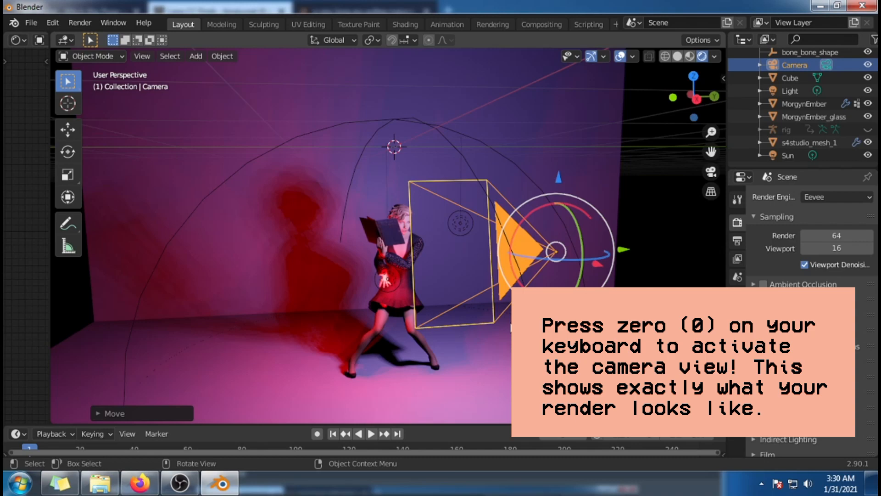
{"action": "key", "text": "KP_0"}
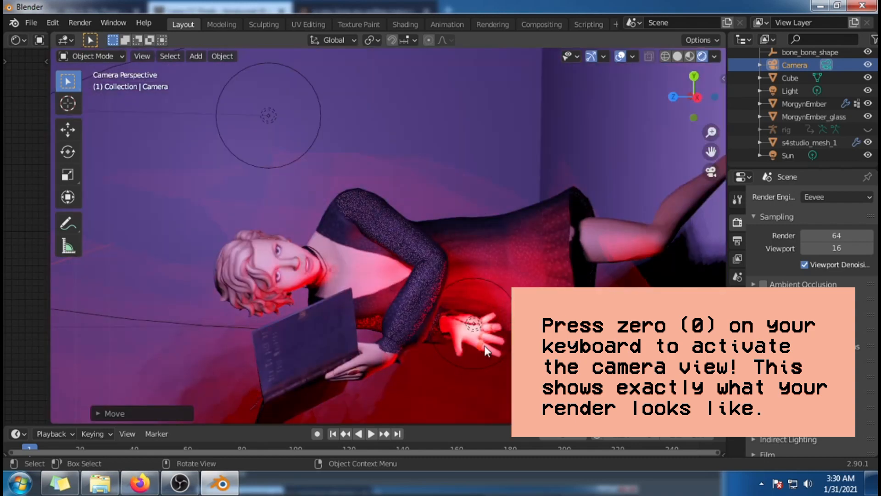
{"action": "key", "text": "KP_0"}
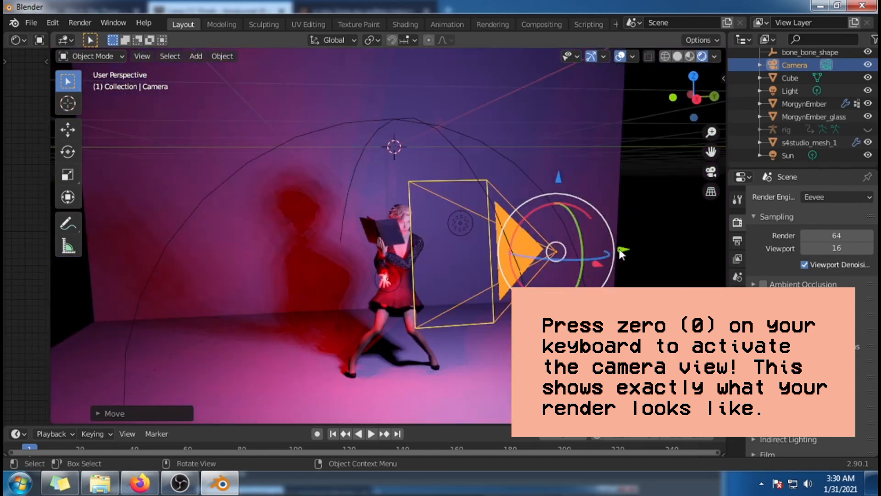
Step: Shift the camera along the Y axis and lower it slightly along Z, checking the framing in camera view
{"action": "key", "text": "g"}
{"action": "key", "text": "y"}
{"action": "left_click", "coordinate": [581, 264]}
{"action": "key", "text": "KP_0"}
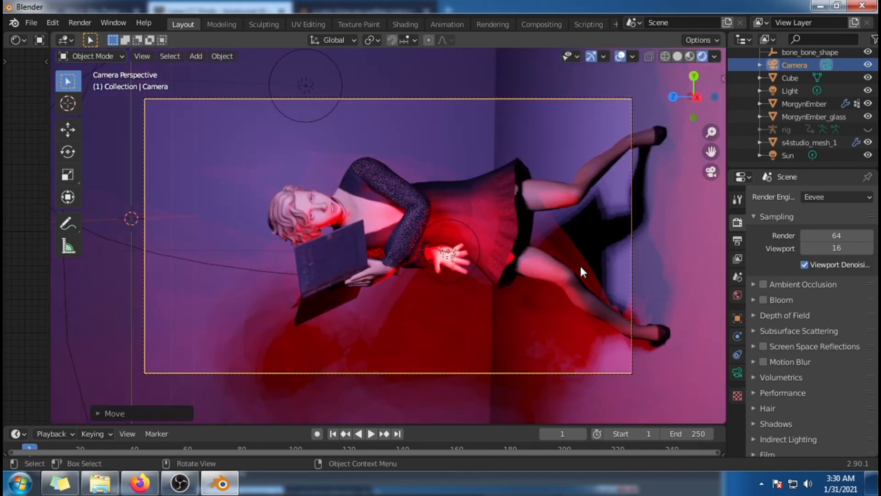
{"action": "key", "text": "KP_0"}
{"action": "left_click_drag", "start_coordinate": [583, 253], "coordinate": [590, 253]}
{"action": "left_click_drag", "start_coordinate": [522, 180], "coordinate": [519, 199]}
{"action": "key", "text": "KP_0"}
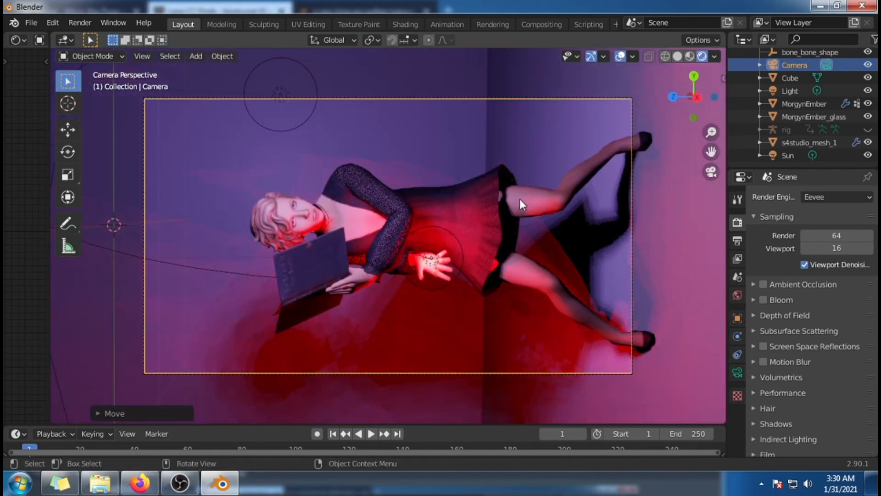
Step: Lower the camera further along the Z axis until the whole sim, including both feet, fits inside the camera frame
{"action": "key", "text": "KP_0"}
{"action": "left_click_drag", "start_coordinate": [520, 195], "coordinate": [521, 249]}
{"action": "key", "text": "KP_0"}
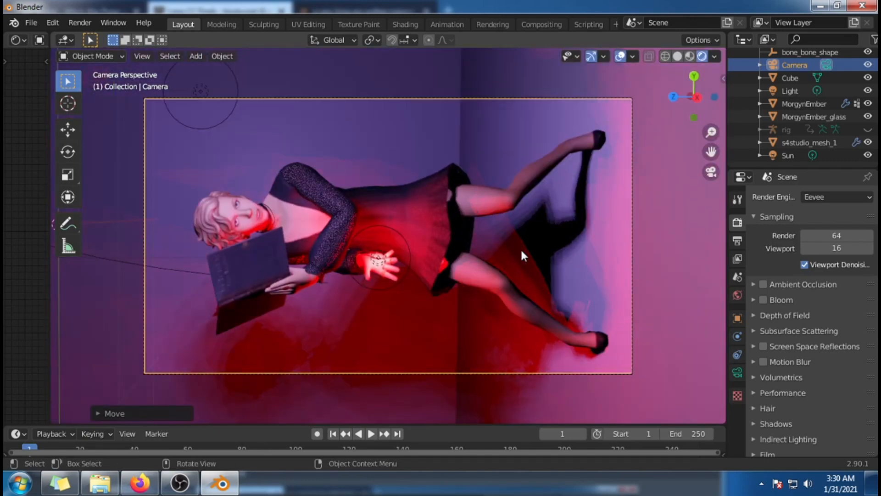
{"action": "key", "text": "KP_0"}
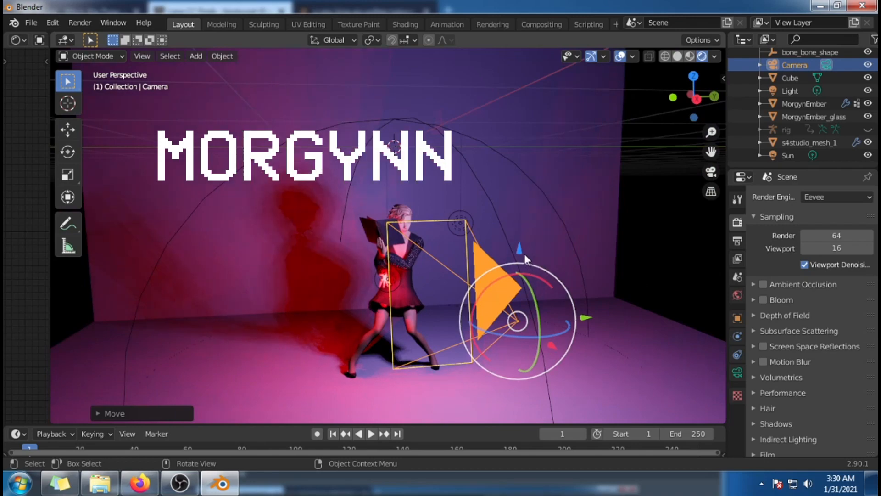
{"action": "left_click_drag", "start_coordinate": [521, 248], "coordinate": [524, 243]}
{"action": "key", "text": "KP_0"}
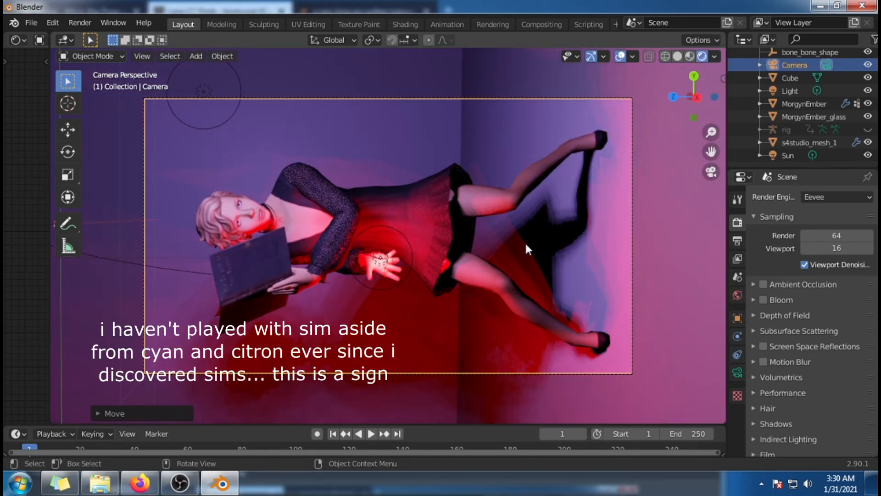
Step: Nudge the camera's position slightly and recheck the sim's framing through the camera view
{"action": "key", "text": "KP_0"}
{"action": "key", "text": "g"}
{"action": "left_click", "coordinate": [585, 316]}
{"action": "key", "text": "KP_0"}
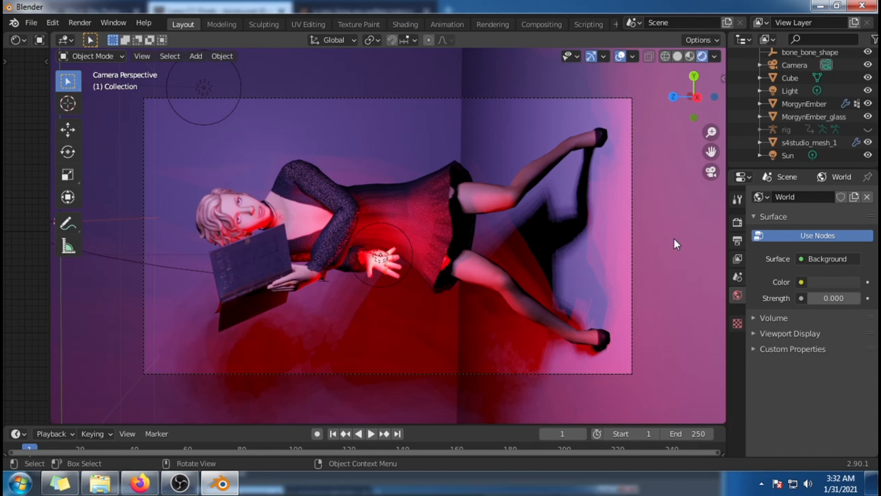
{"action": "middle_click_drag", "start_coordinate": [680, 217], "coordinate": [537, 291]}
{"action": "key", "text": "KP_0"}
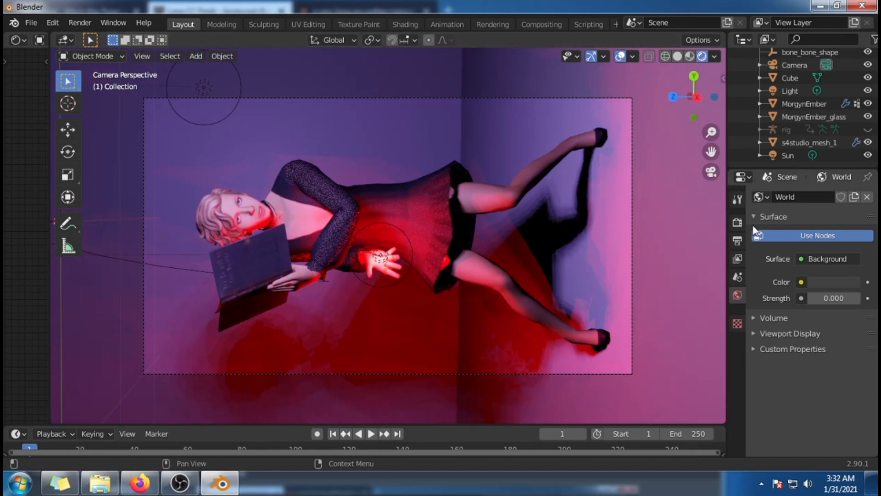
Step: Switch the scene's render engine to Cycles
{"action": "left_click", "coordinate": [738, 222]}
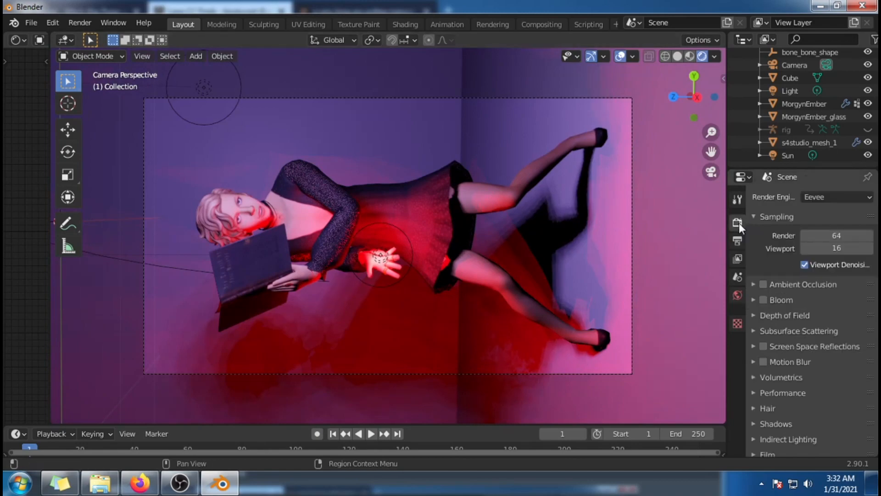
{"action": "left_click", "coordinate": [831, 196]}
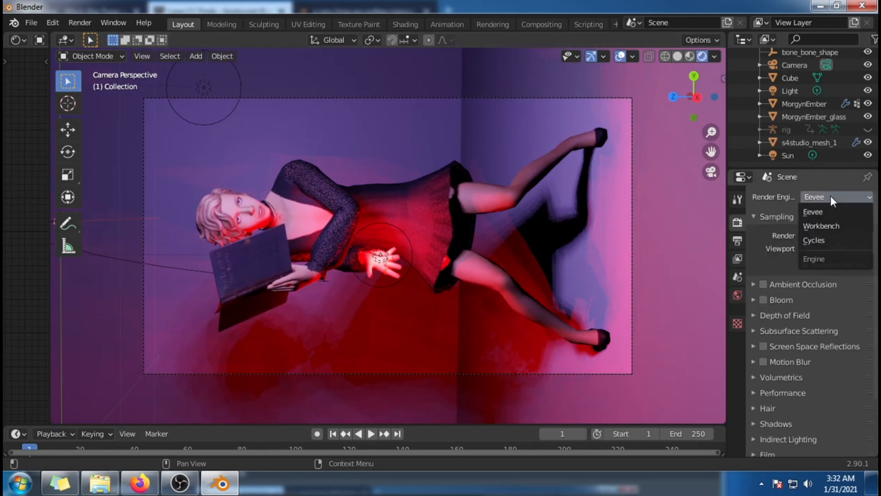
{"action": "left_click", "coordinate": [822, 239]}
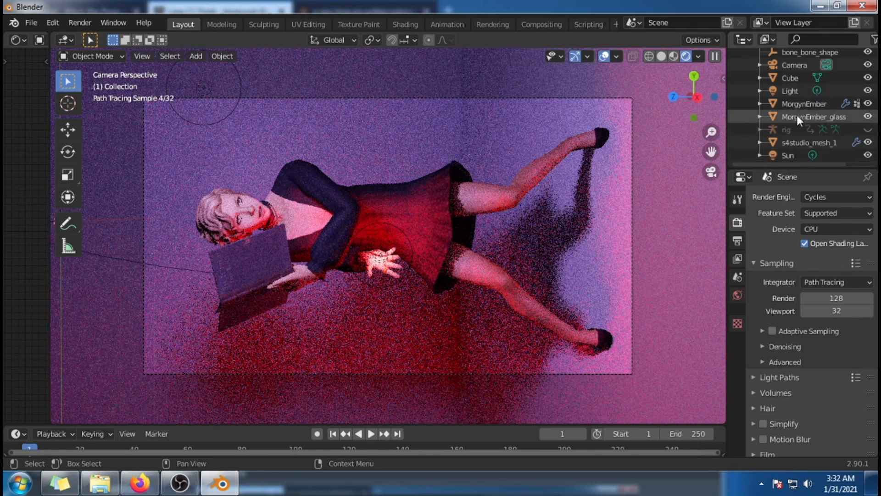
Step: Set the red point light's power to 30 W and nudge the light along the Y axis at the sim's palm
{"action": "left_click", "coordinate": [788, 155]}
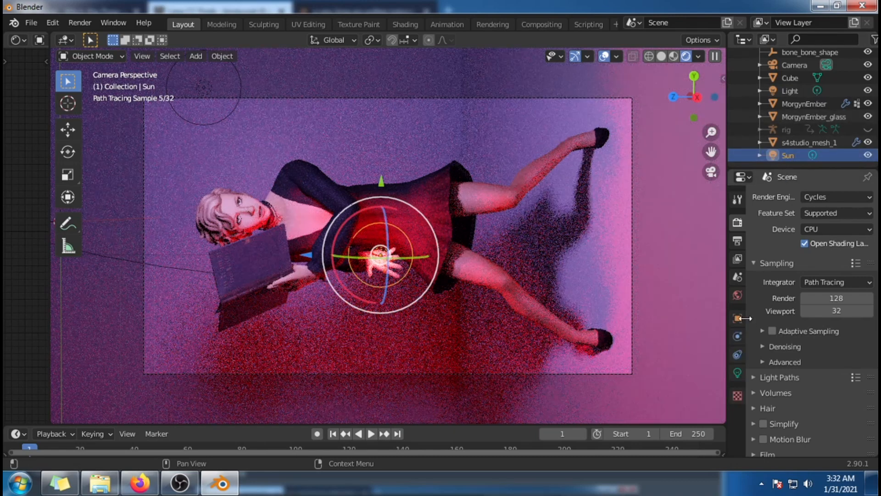
{"action": "left_click", "coordinate": [738, 372]}
{"action": "left_click", "coordinate": [822, 282]}
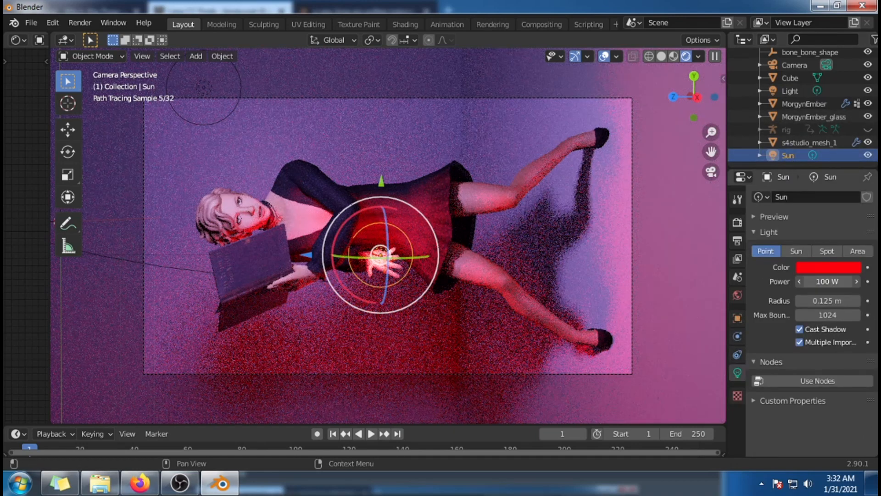
{"action": "type", "text": "30"}
{"action": "key", "text": "Return"}
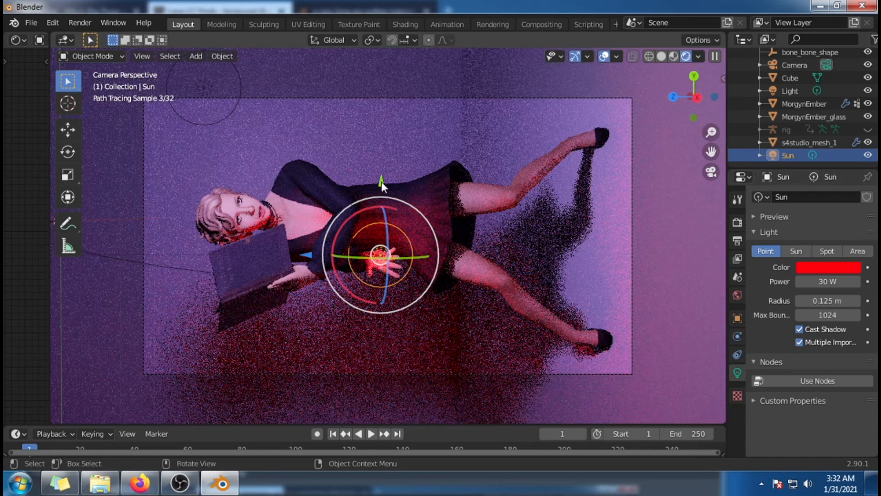
{"action": "left_click_drag", "start_coordinate": [382, 181], "coordinate": [158, 315]}
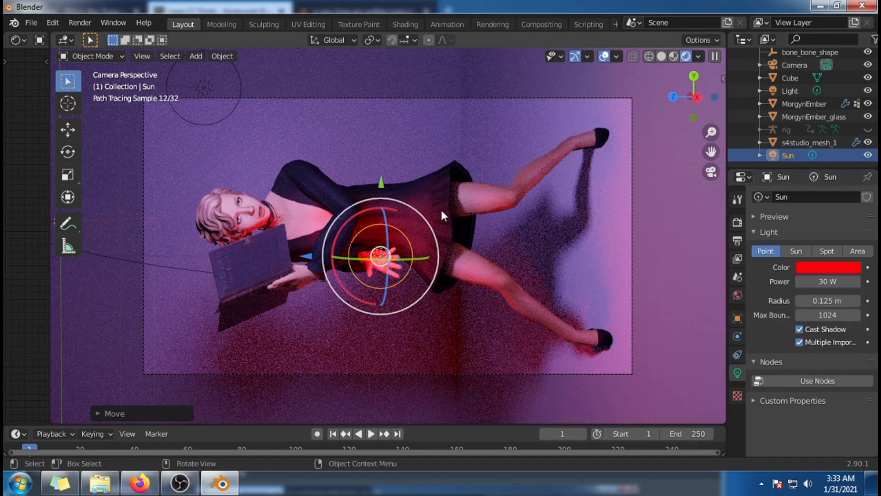
{"action": "left_click_drag", "start_coordinate": [383, 184], "coordinate": [383, 186]}
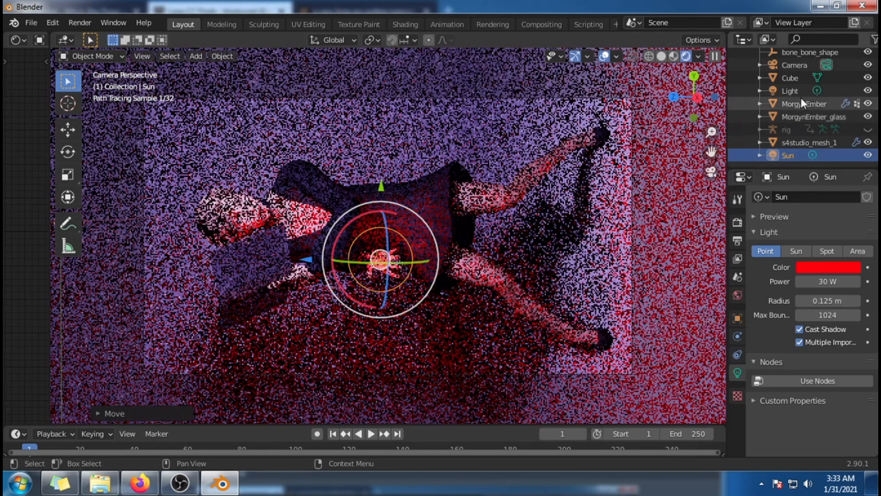
Step: Darken the backdrop cube material's base color to a deep grey and set its specular to 0
{"action": "left_click", "coordinate": [790, 78]}
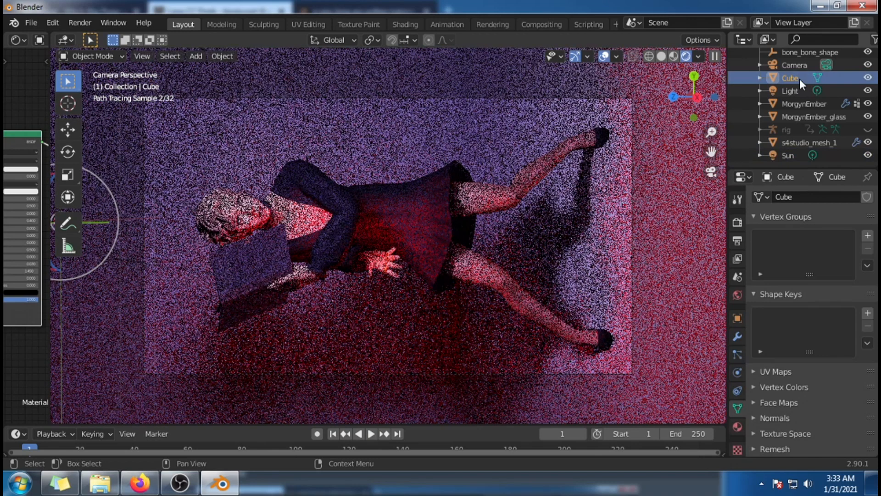
{"action": "left_click", "coordinate": [738, 426]}
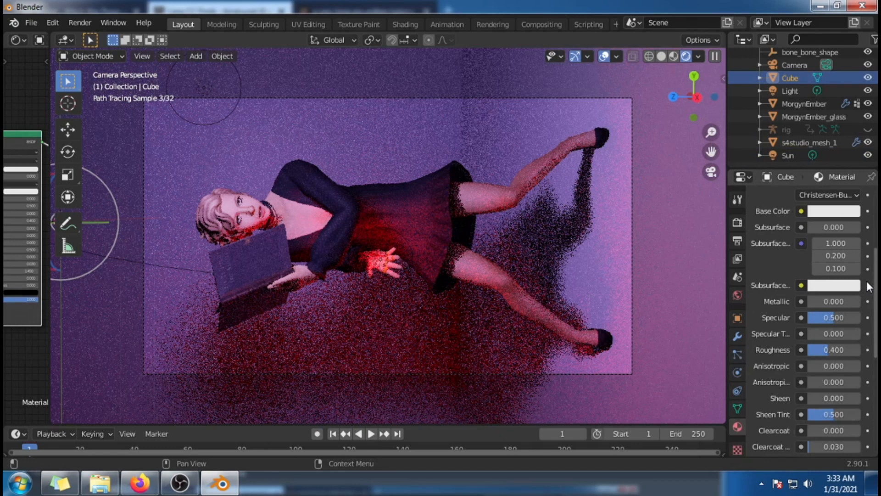
{"action": "left_click", "coordinate": [852, 210]}
{"action": "left_click_drag", "start_coordinate": [850, 44], "coordinate": [855, 90]}
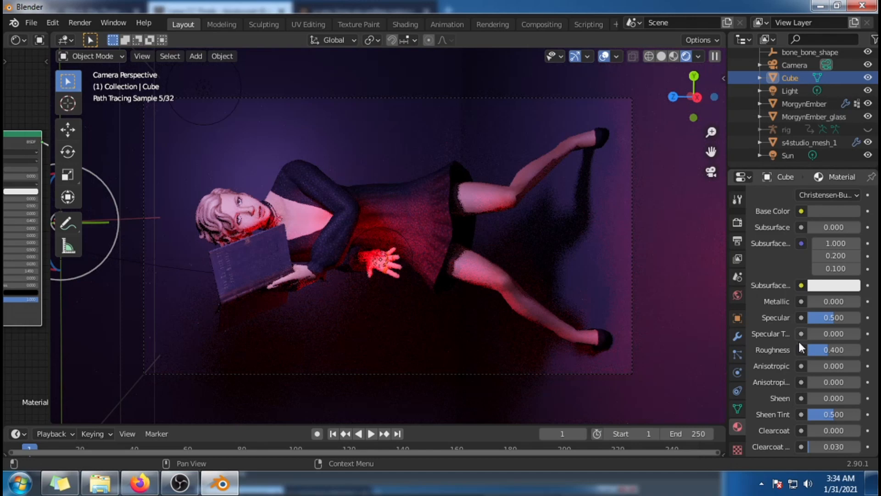
{"action": "left_click_drag", "start_coordinate": [838, 318], "coordinate": [808, 318]}
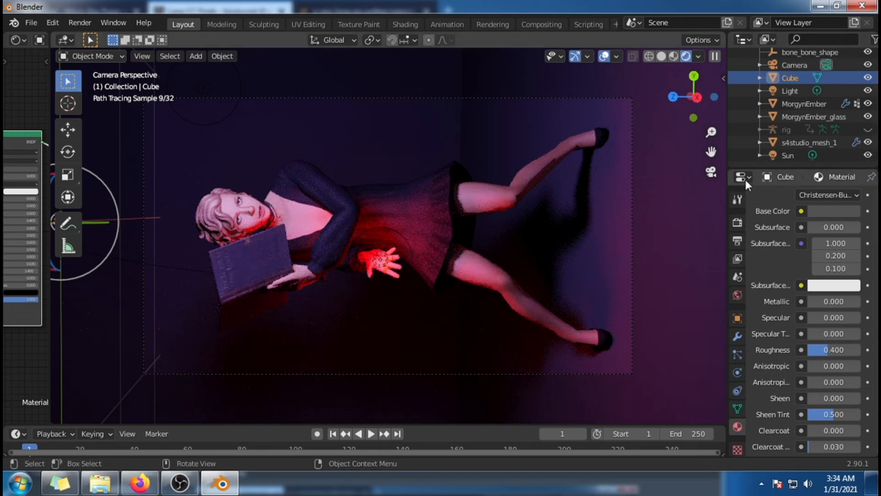
Step: Check which compute devices are offered for Cycles in the scene's render settings
{"action": "left_click", "coordinate": [739, 223]}
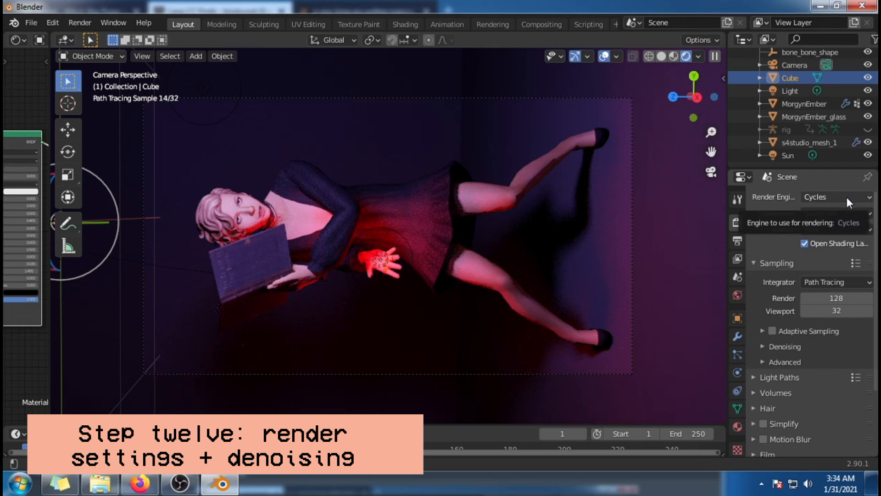
{"action": "scroll", "coordinate": [812, 268], "scroll_direction": "down", "scroll_amount": 2}
{"action": "scroll", "coordinate": [870, 254], "scroll_direction": "up", "scroll_amount": 2}
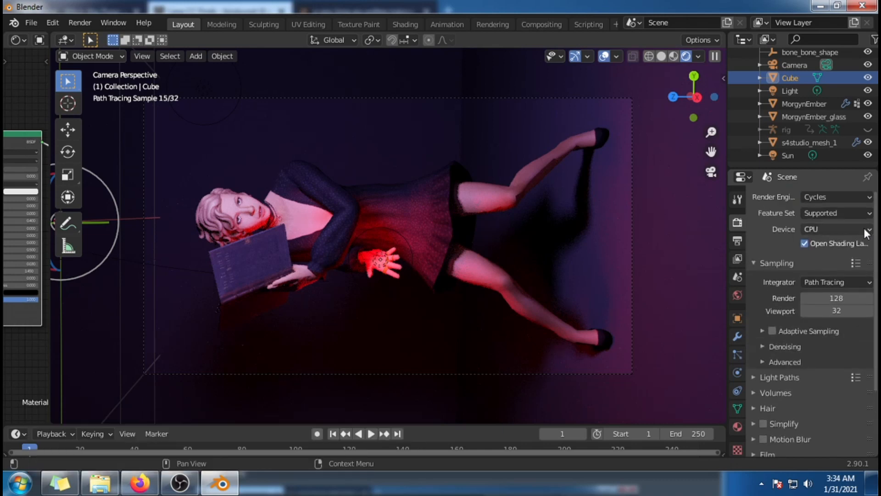
{"action": "left_click", "coordinate": [866, 229]}
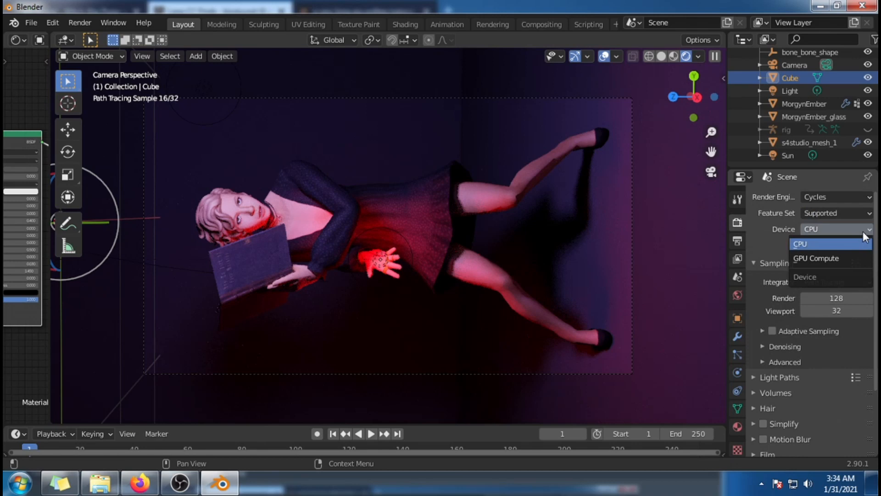
{"action": "left_click", "coordinate": [863, 232]}
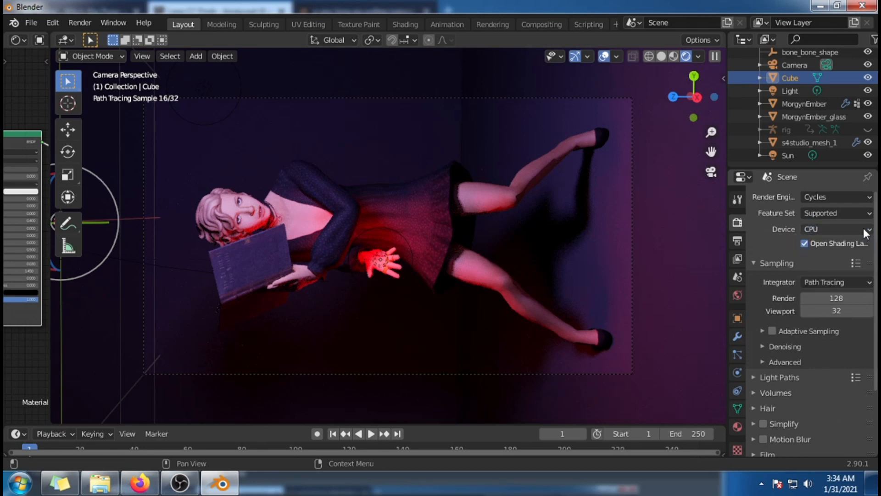
{"action": "left_click", "coordinate": [863, 230]}
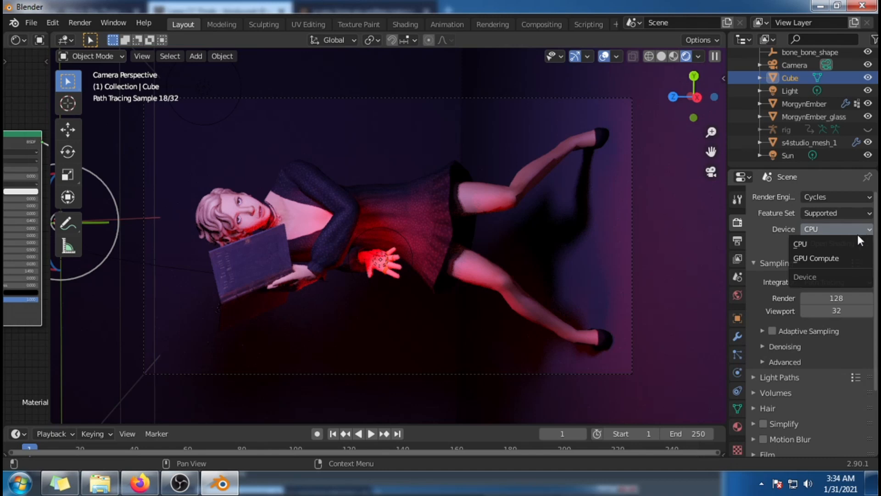
{"action": "left_click", "coordinate": [856, 232]}
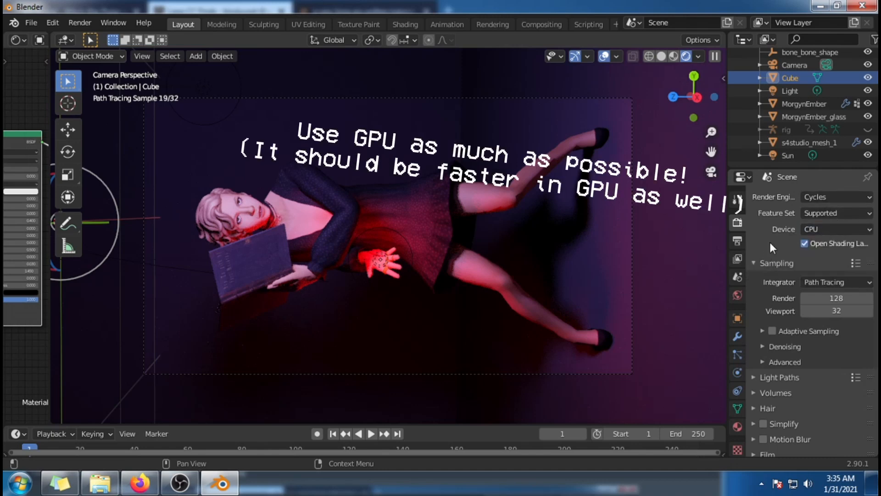
Step: Enable render denoising in the sampling settings and set its denoiser to OpenImageDenoise
{"action": "scroll", "coordinate": [839, 322], "scroll_direction": "down", "scroll_amount": 2}
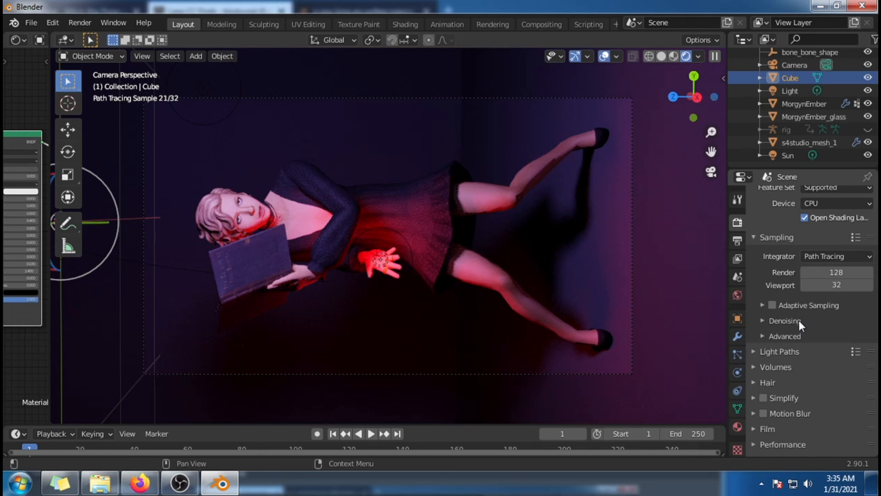
{"action": "left_click", "coordinate": [776, 237]}
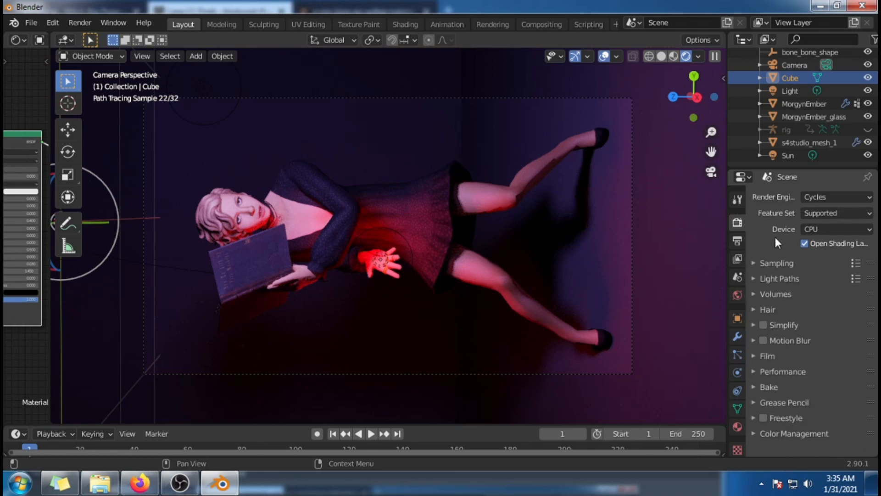
{"action": "left_click", "coordinate": [781, 264]}
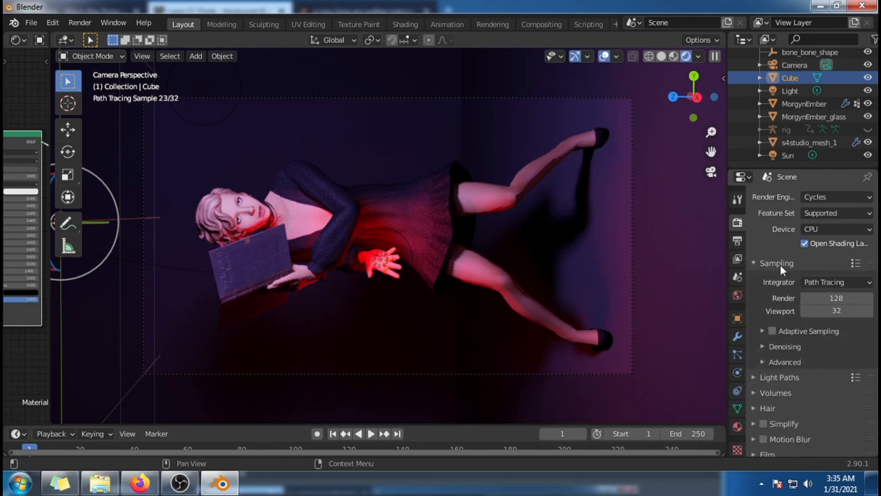
{"action": "left_click", "coordinate": [790, 346]}
{"action": "scroll", "coordinate": [789, 346], "scroll_direction": "down", "scroll_amount": 1}
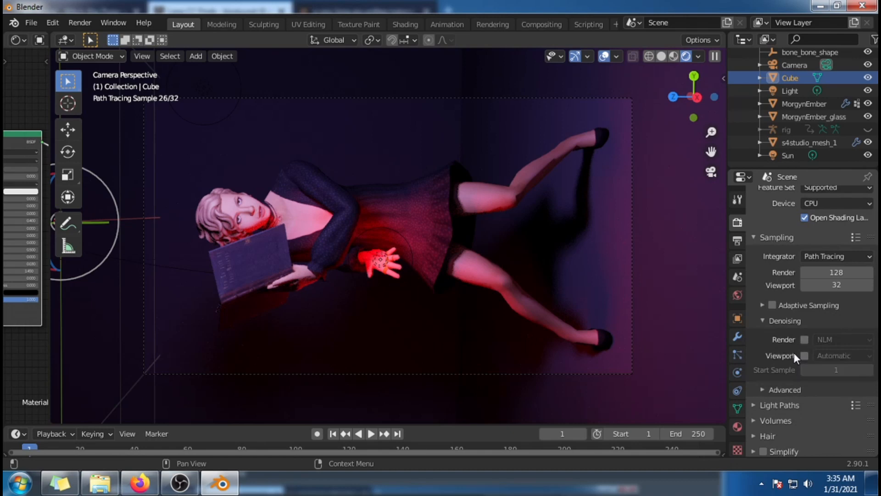
{"action": "left_click", "coordinate": [805, 341]}
{"action": "left_click", "coordinate": [850, 339]}
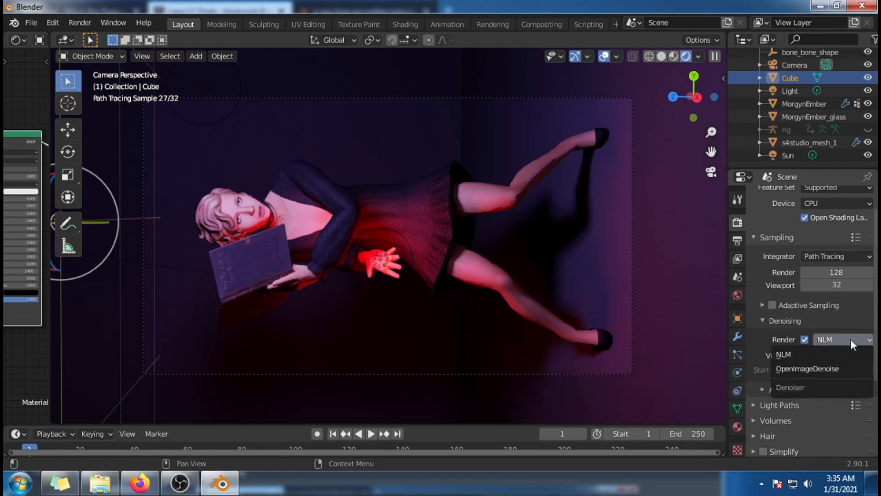
{"action": "left_click", "coordinate": [823, 369]}
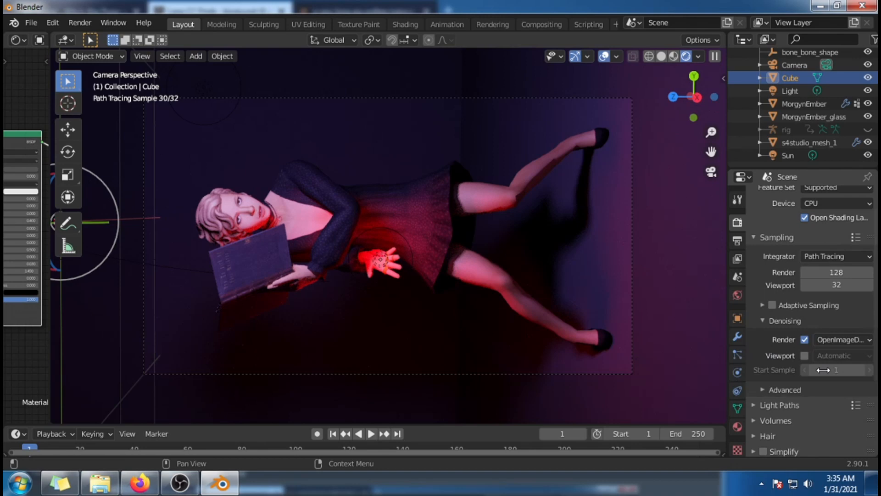
Step: Look over the remaining render settings, then render the current frame and bring the render window to the front
{"action": "scroll", "coordinate": [823, 370], "scroll_direction": "down", "scroll_amount": 1}
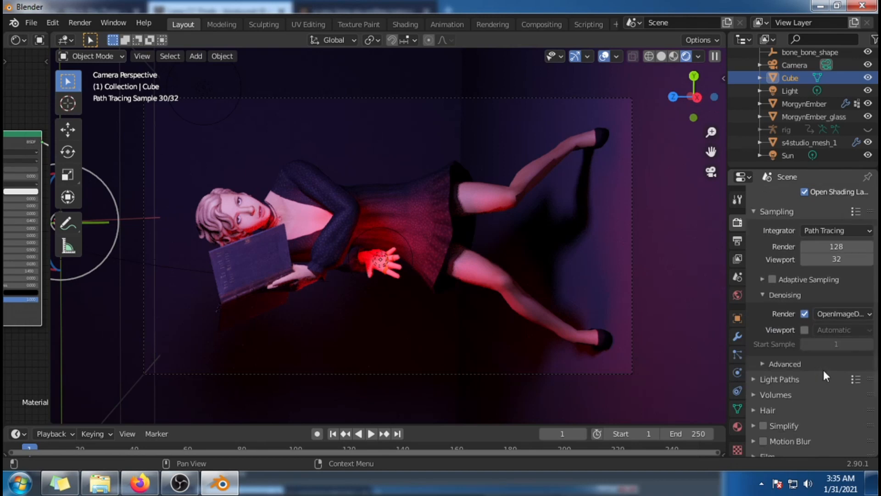
{"action": "scroll", "coordinate": [824, 377], "scroll_direction": "down", "scroll_amount": 2}
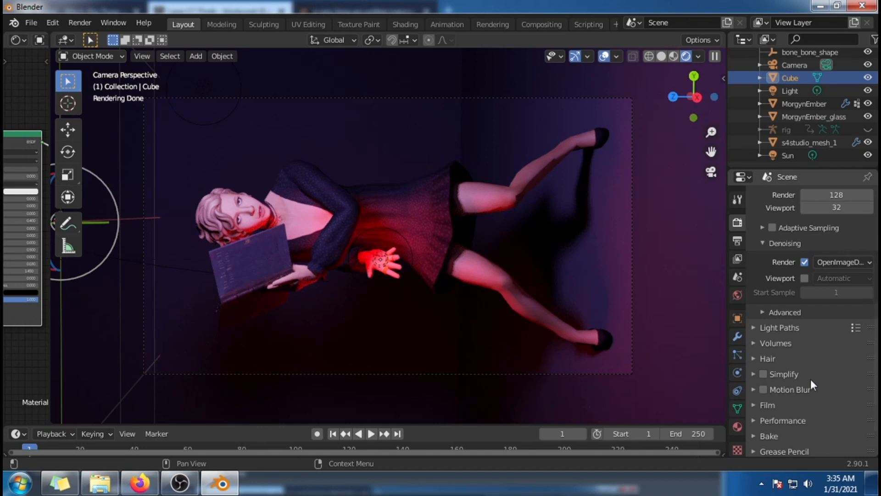
{"action": "scroll", "coordinate": [810, 379], "scroll_direction": "up", "scroll_amount": 4}
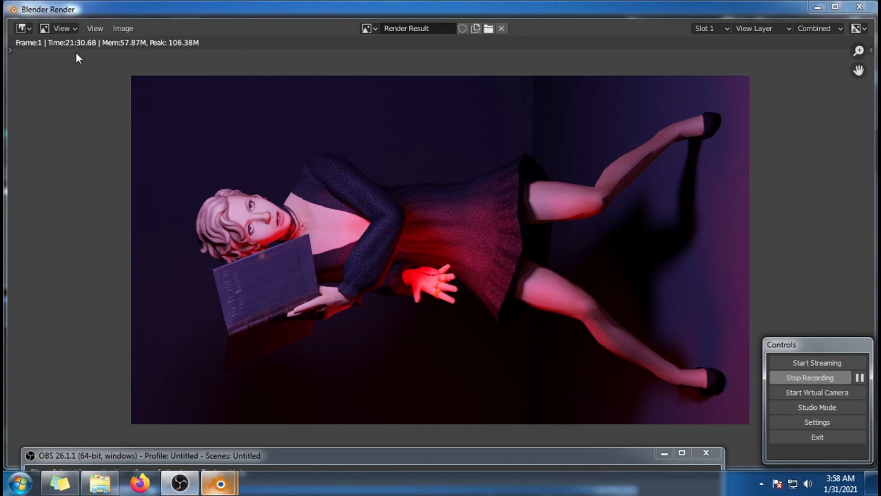
{"action": "left_click", "coordinate": [78, 149]}
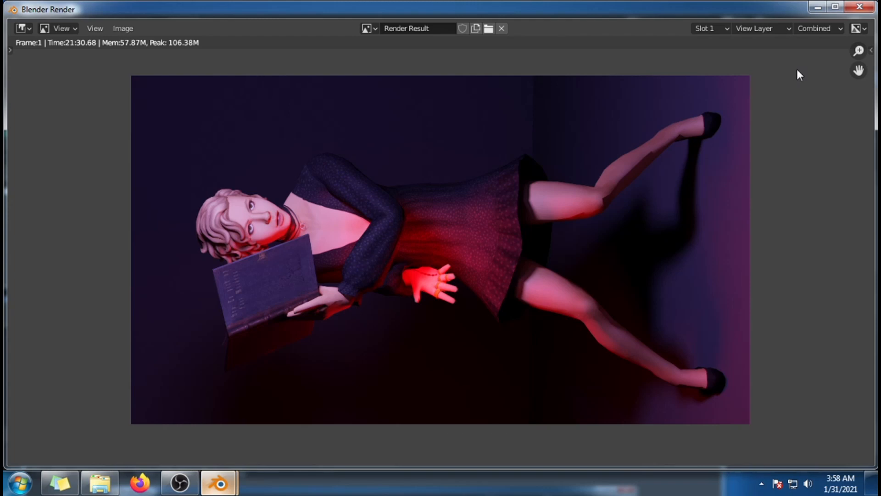
Step: Switch the render window to the Compositor and enable compositing nodes for the scene
{"action": "left_click", "coordinate": [26, 28]}
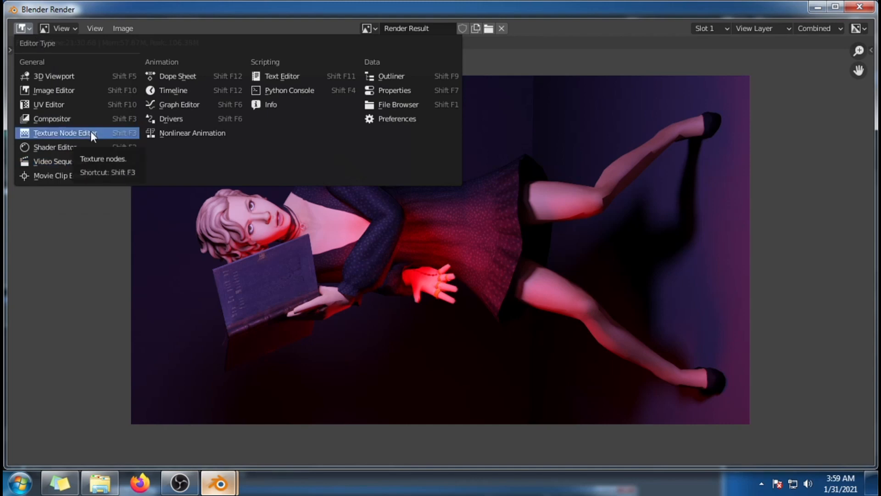
{"action": "left_click", "coordinate": [25, 28]}
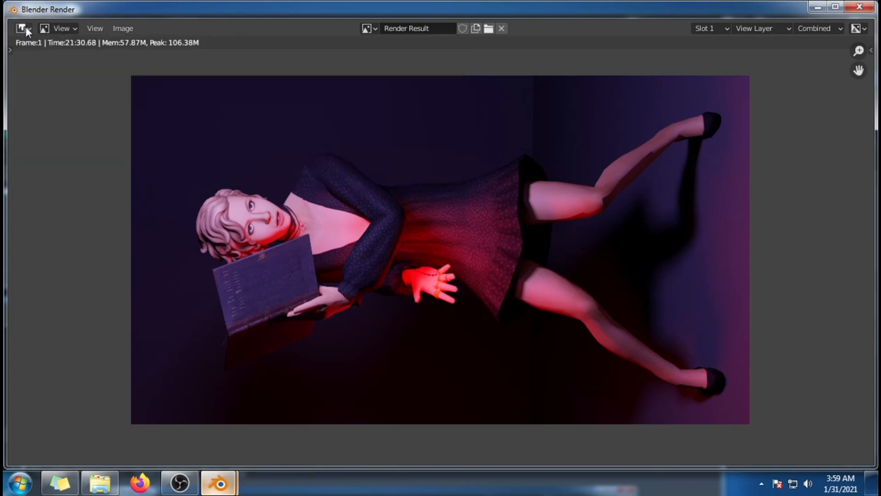
{"action": "left_click", "coordinate": [22, 28]}
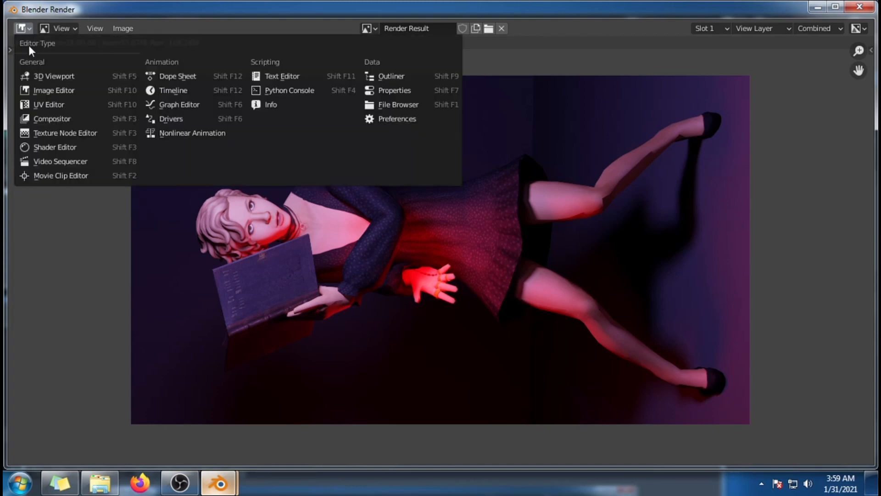
{"action": "left_click", "coordinate": [67, 119]}
{"action": "scroll", "coordinate": [350, 131], "scroll_direction": "down", "scroll_amount": 8}
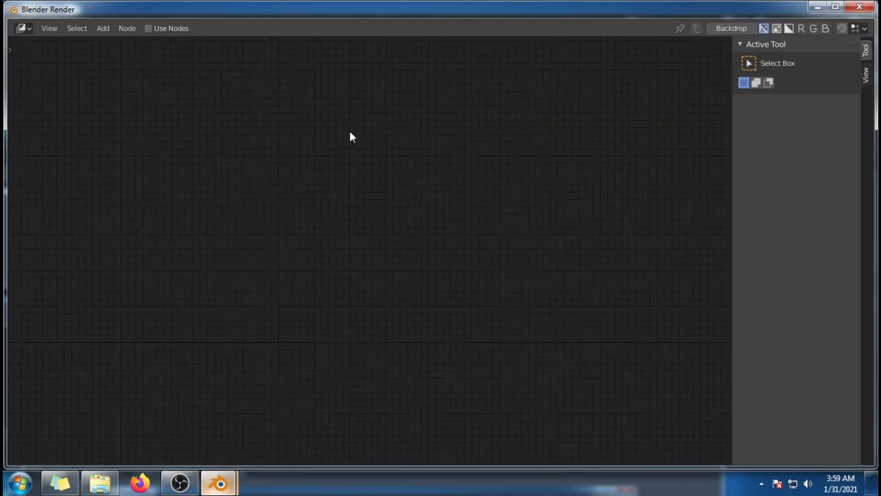
{"action": "left_click", "coordinate": [162, 28]}
{"action": "scroll", "coordinate": [536, 253], "scroll_direction": "up", "scroll_amount": 5}
{"action": "scroll", "coordinate": [530, 267], "scroll_direction": "up", "scroll_amount": 2}
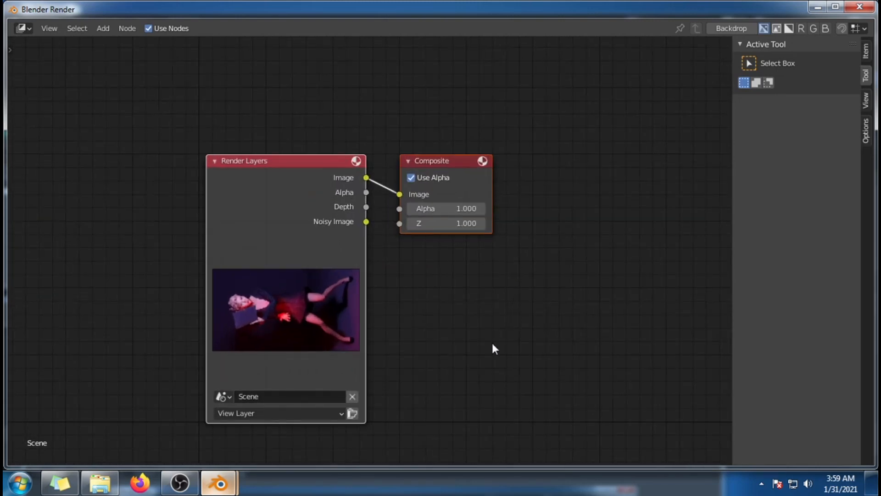
Step: Add a Denoise filter node and place it directly below the Composite node
{"action": "left_click", "coordinate": [108, 31]}
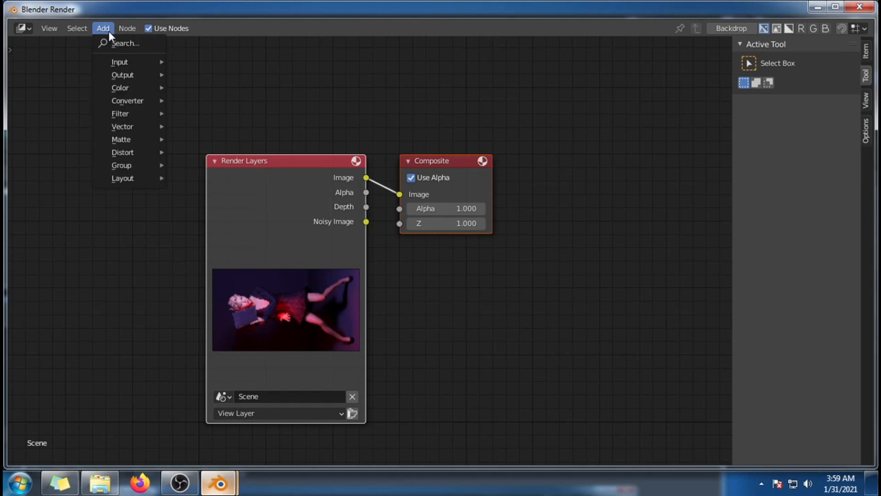
{"action": "mouse_move", "coordinate": [126, 72]}
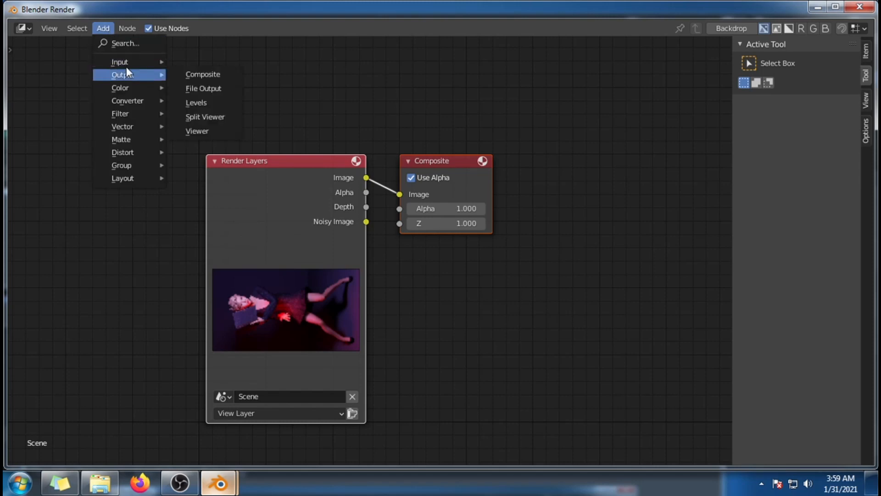
{"action": "mouse_move", "coordinate": [137, 112]}
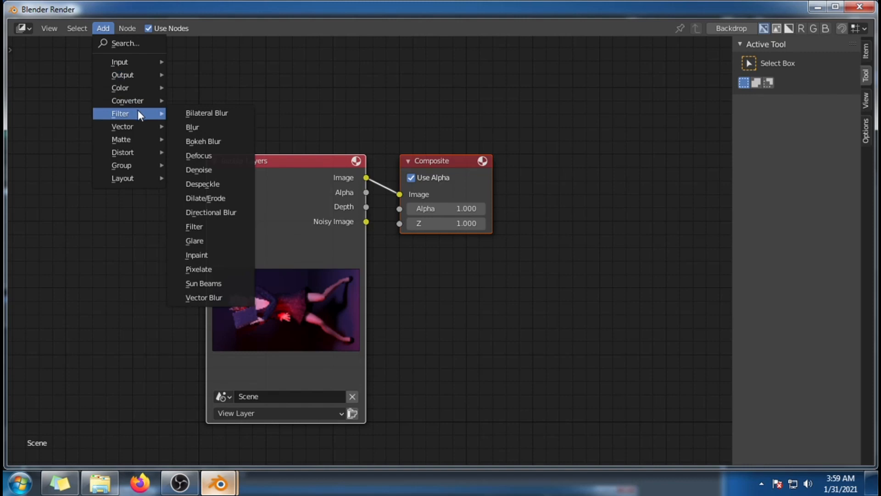
{"action": "left_click", "coordinate": [215, 172]}
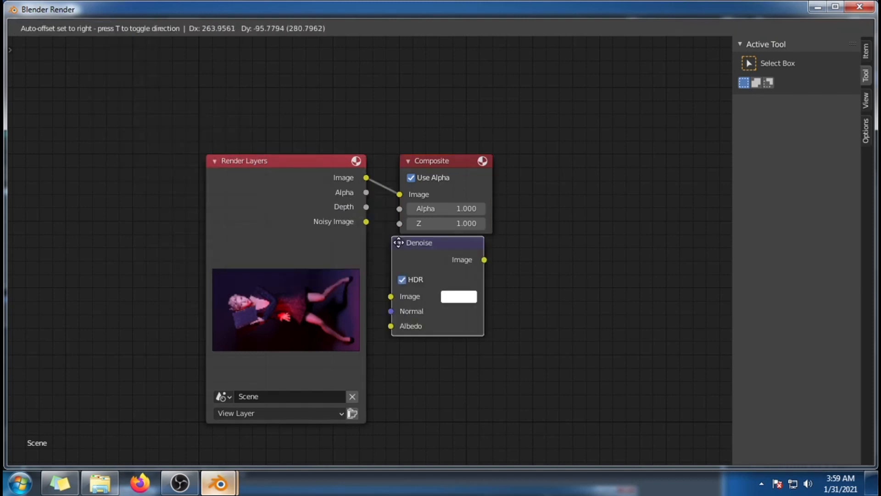
{"action": "left_click", "coordinate": [399, 254]}
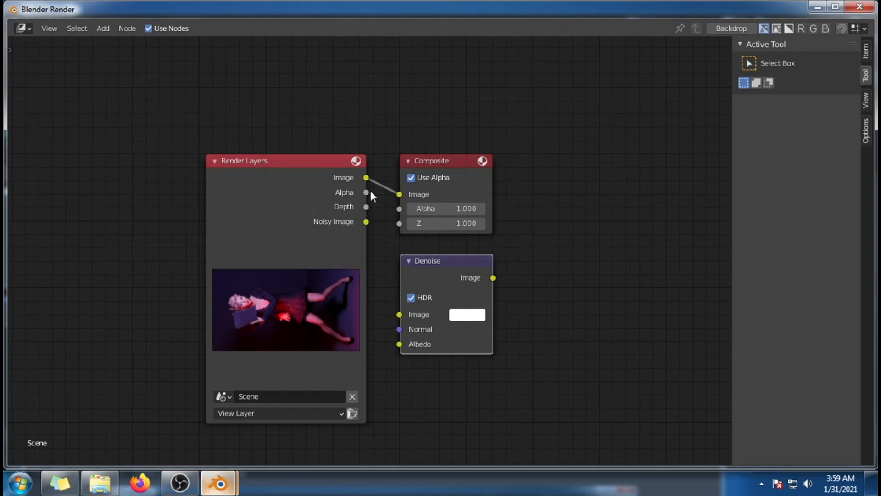
Step: Link the Render Layers' Alpha, Depth and Noisy Image outputs to the Denoise node's Image, Normal and Albedo inputs, spacing the nodes apart
{"action": "left_click_drag", "start_coordinate": [367, 192], "coordinate": [400, 314]}
{"action": "left_click_drag", "start_coordinate": [308, 162], "coordinate": [251, 167]}
{"action": "left_click_drag", "start_coordinate": [308, 212], "coordinate": [400, 329]}
{"action": "left_click_drag", "start_coordinate": [308, 227], "coordinate": [399, 344]}
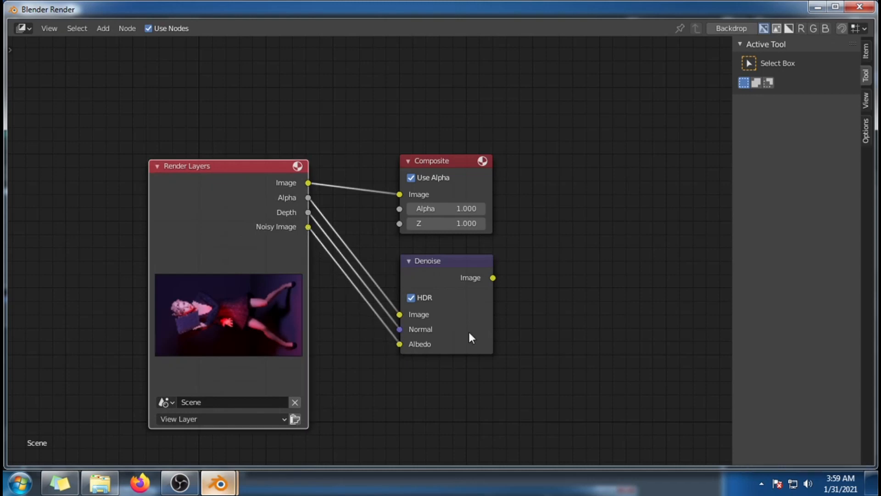
{"action": "left_click_drag", "start_coordinate": [454, 262], "coordinate": [473, 254]}
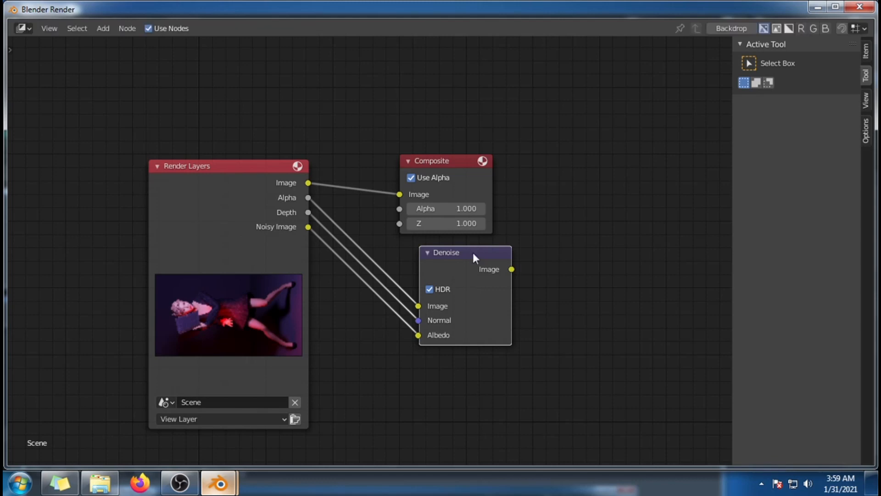
Step: Return the render window to the Image Editor showing the render result
{"action": "scroll", "coordinate": [553, 266], "scroll_direction": "down", "scroll_amount": 1}
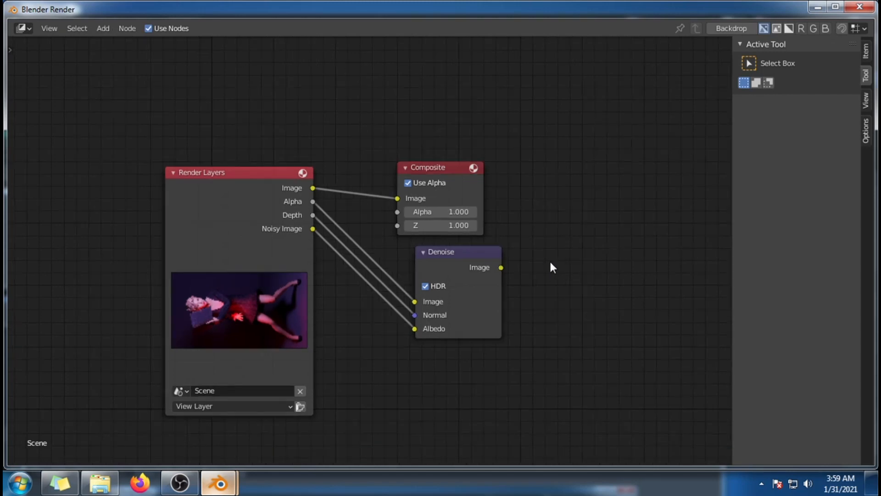
{"action": "scroll", "coordinate": [503, 269], "scroll_direction": "down", "scroll_amount": 1}
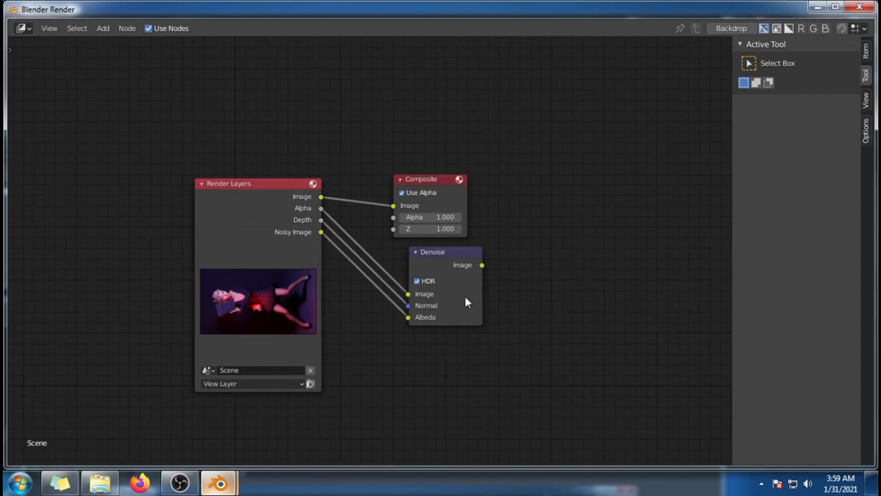
{"action": "left_click", "coordinate": [23, 28]}
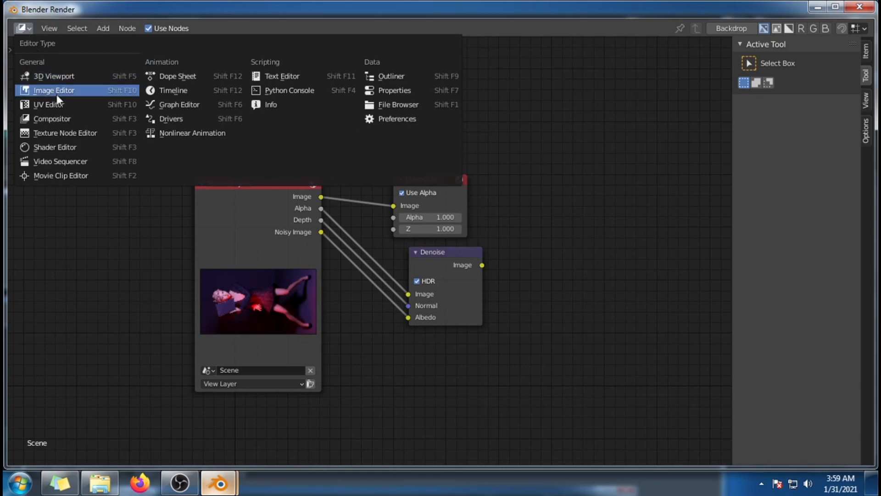
{"action": "left_click", "coordinate": [106, 90]}
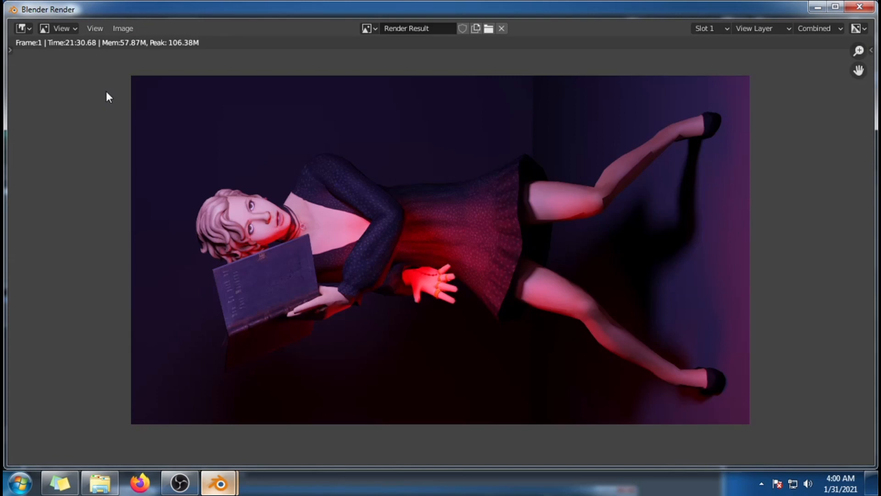